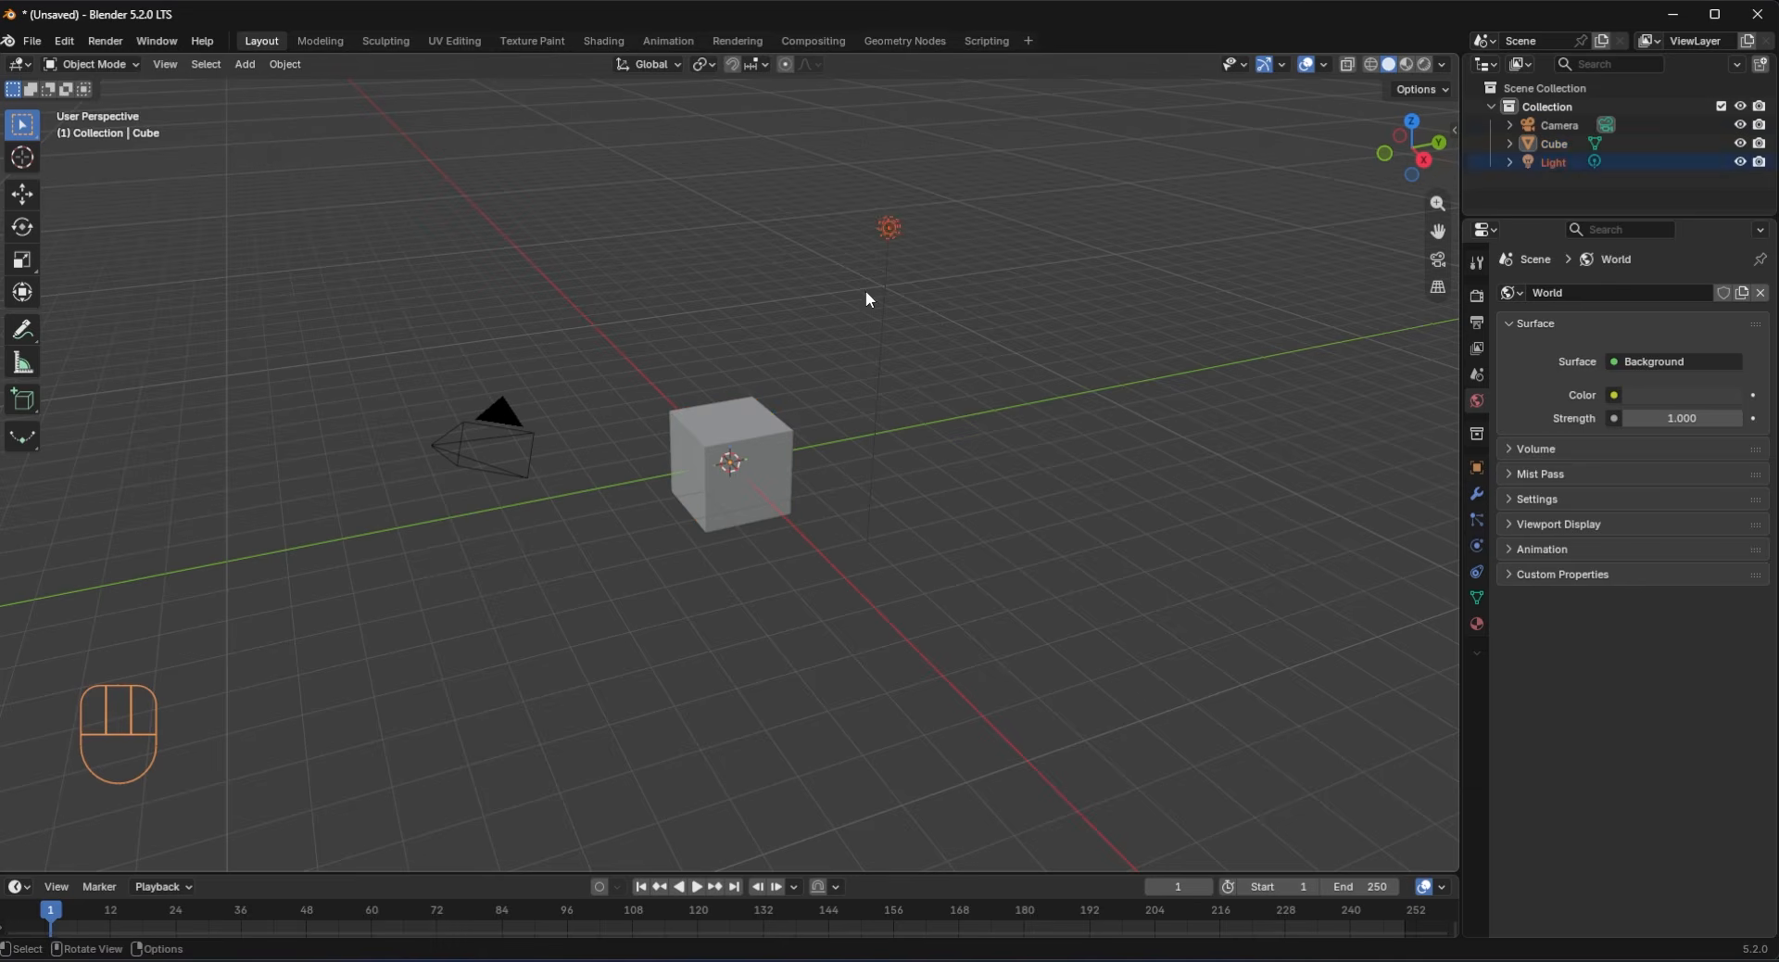
Step: Delete the light and set the cube's Y scale to 3.65
key("x")
left_click(806, 443)
scroll(927, 596, "up", 4)
left_click(1477, 468)
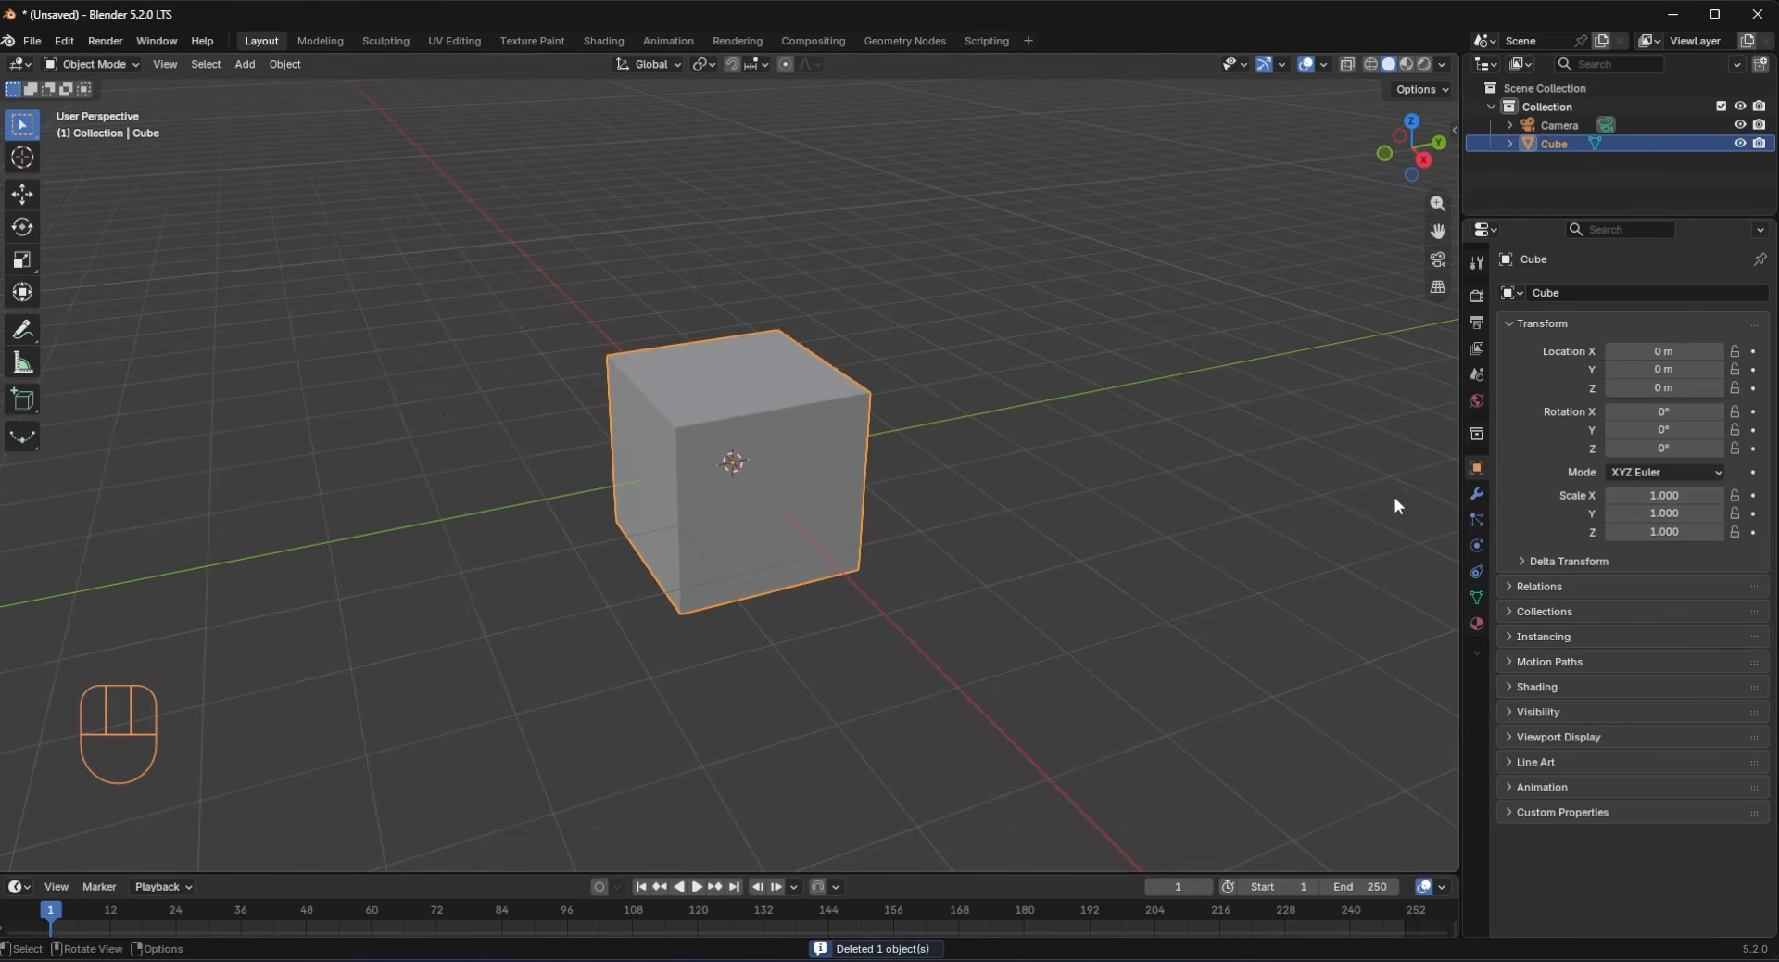
scroll(1394, 506, "down", 1)
middle_click_drag(825, 517, 825, 556)
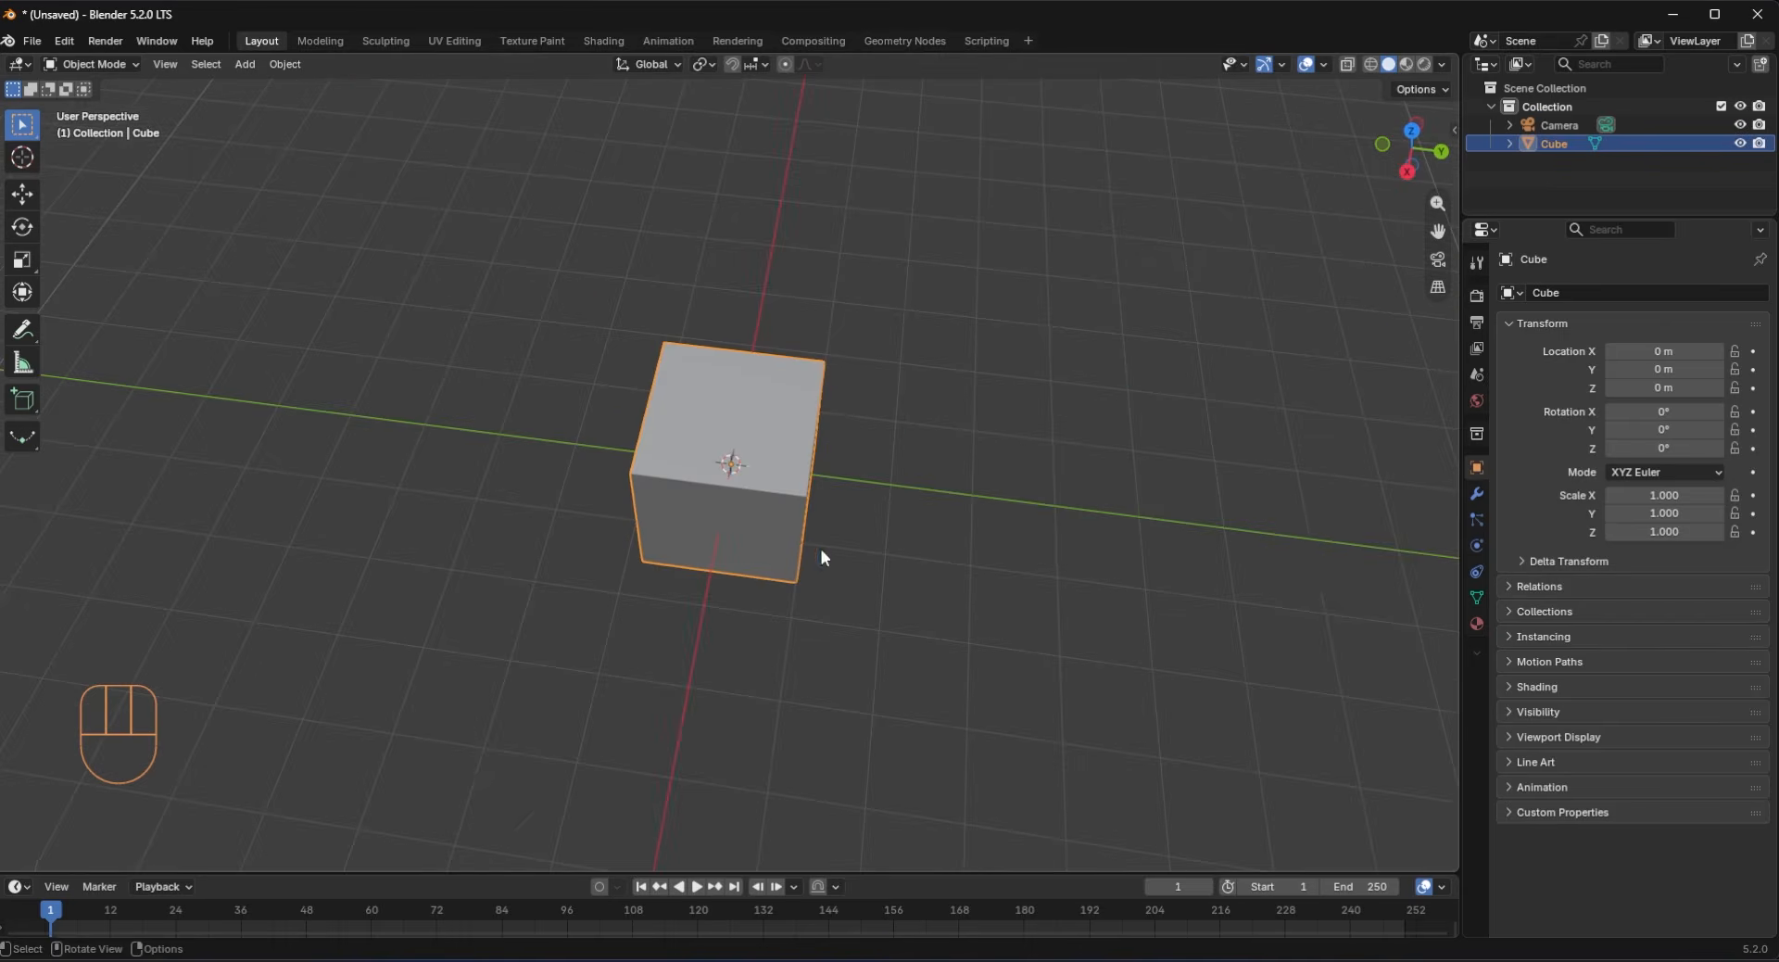
left_click(1666, 513)
type("3.65")
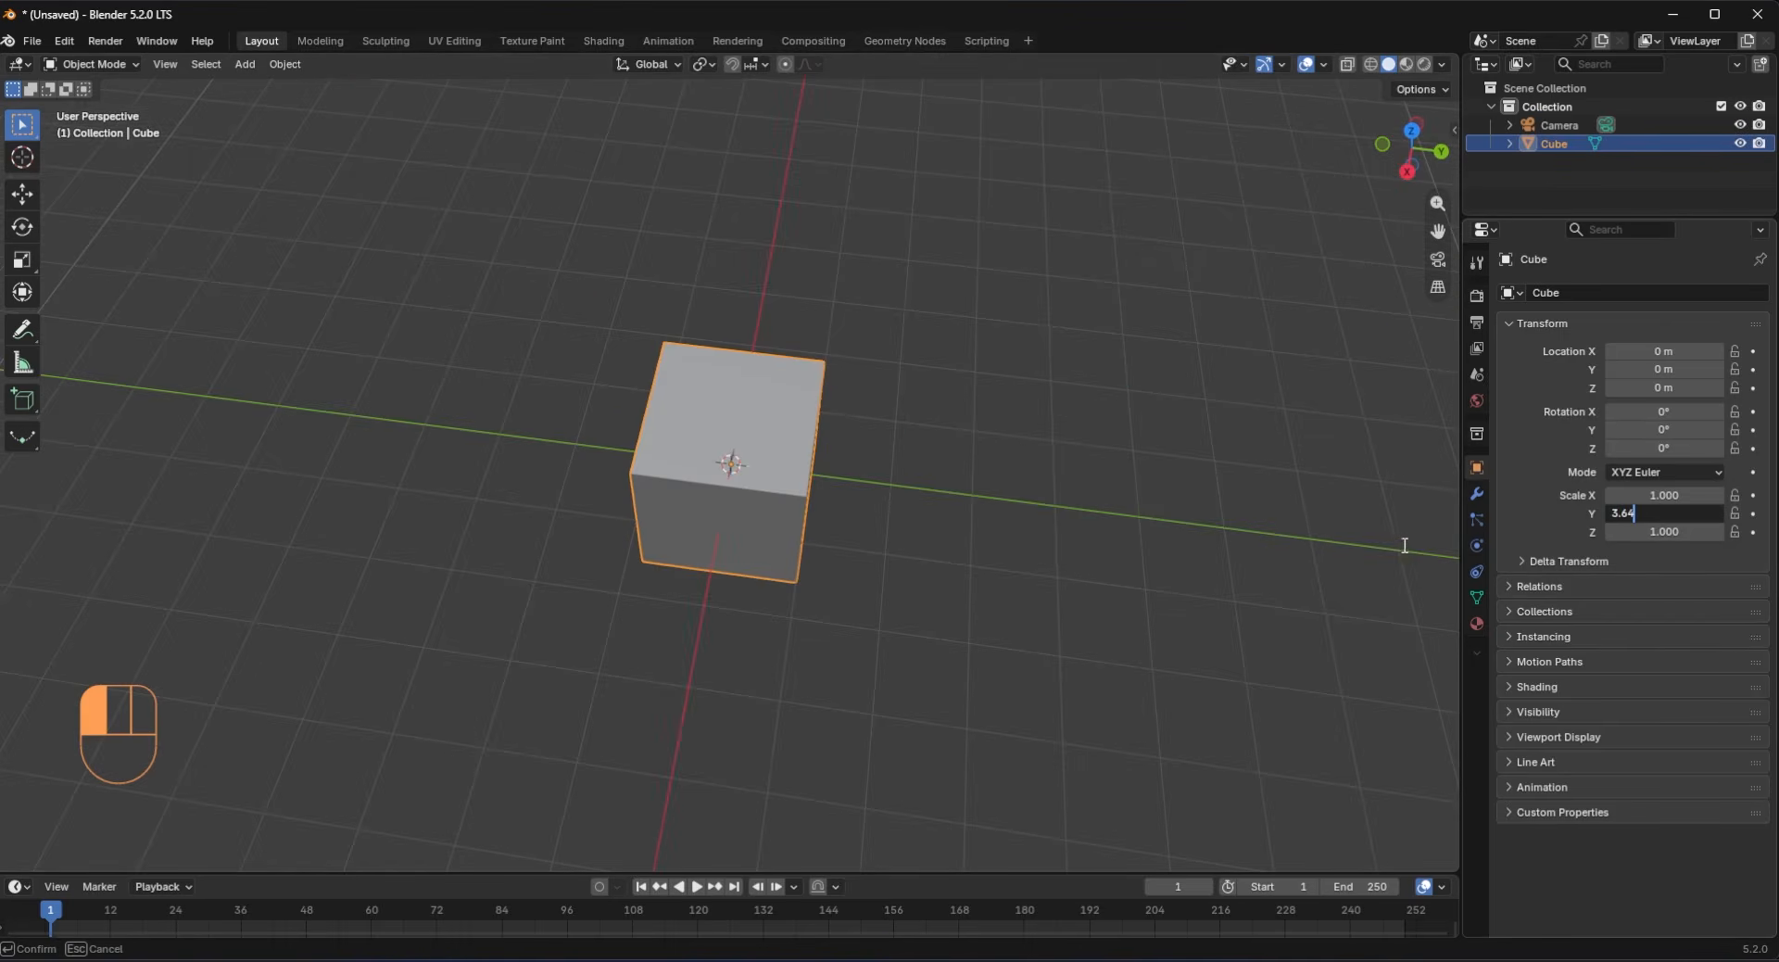
key("Return")
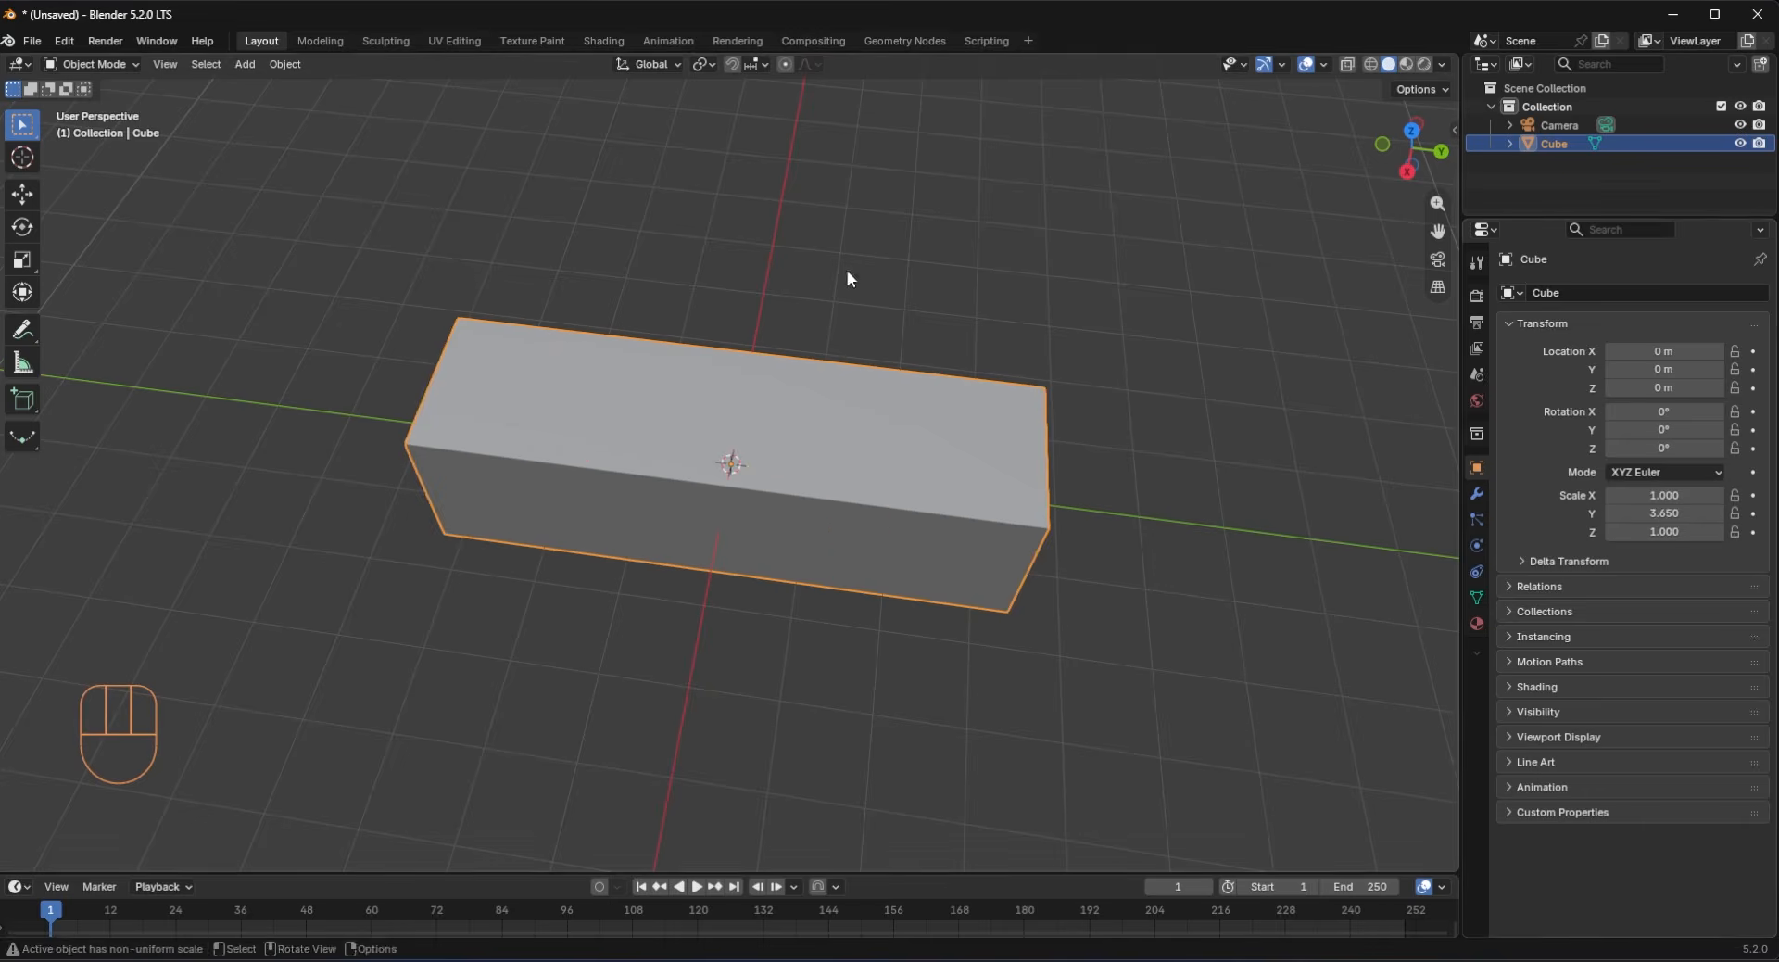
Step: Align the camera to a view looking down on the stretched cube from above
middle_click_drag(834, 482, 647, 547)
middle_click_drag(860, 598, 778, 603)
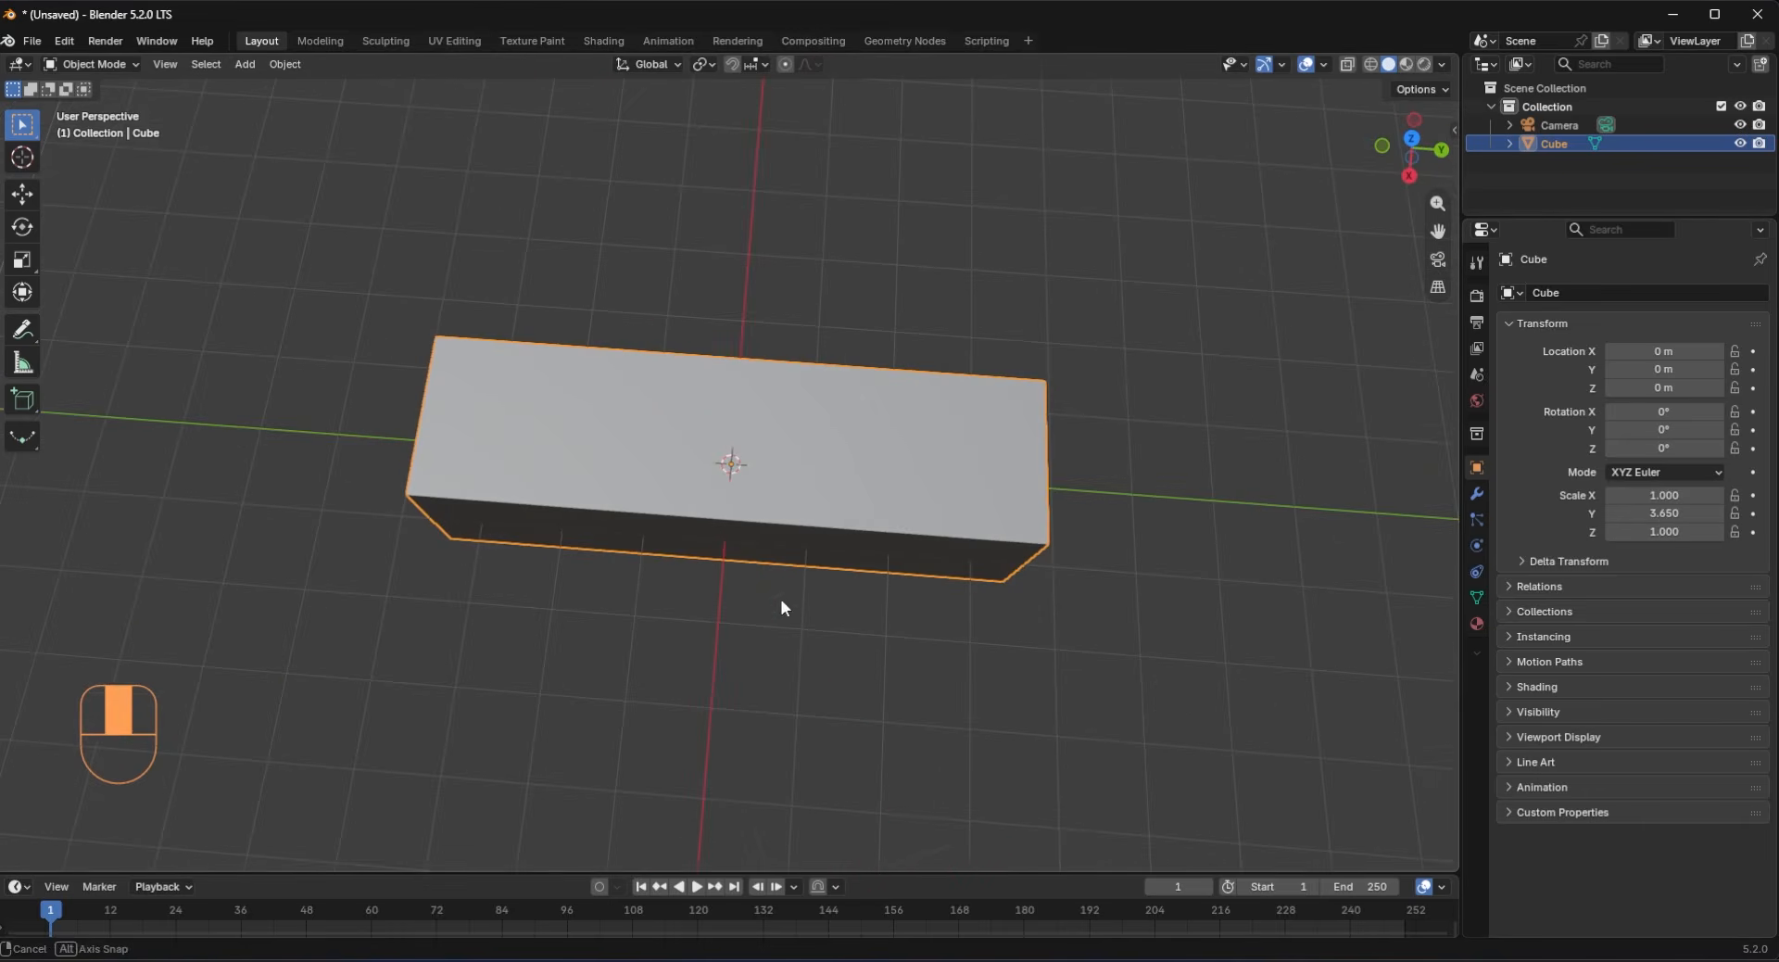
left_click(1476, 296)
middle_click_drag(1066, 352, 946, 482)
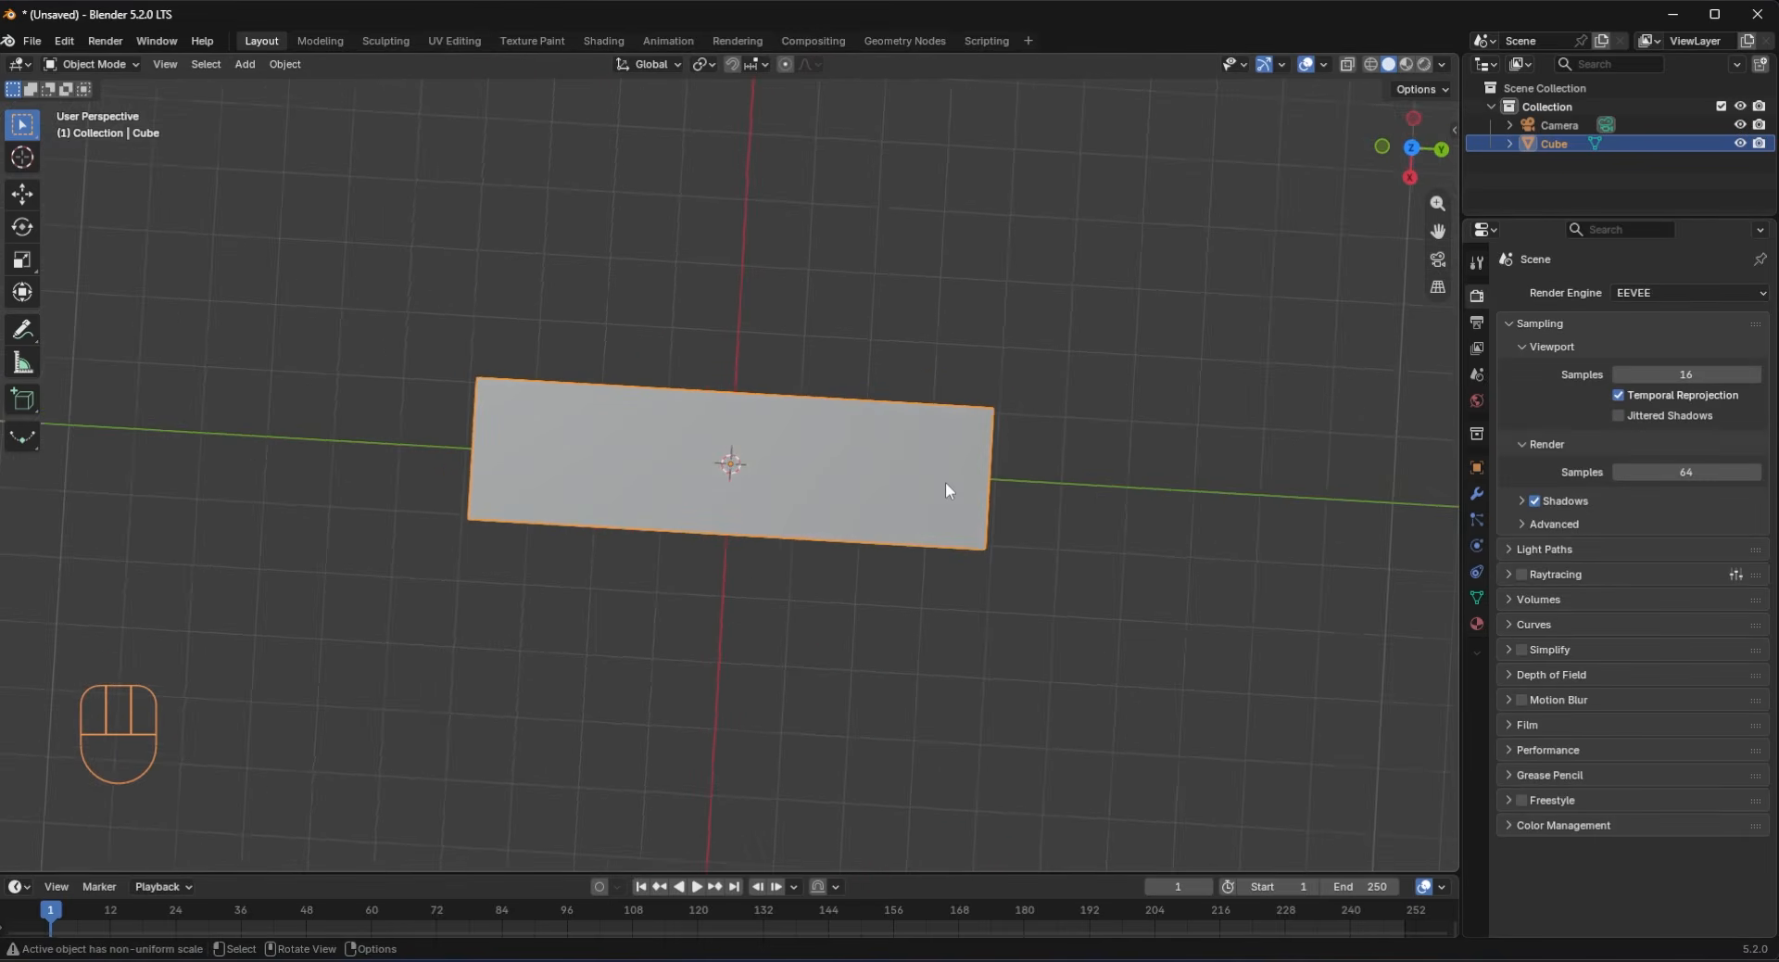
key("KP_7")
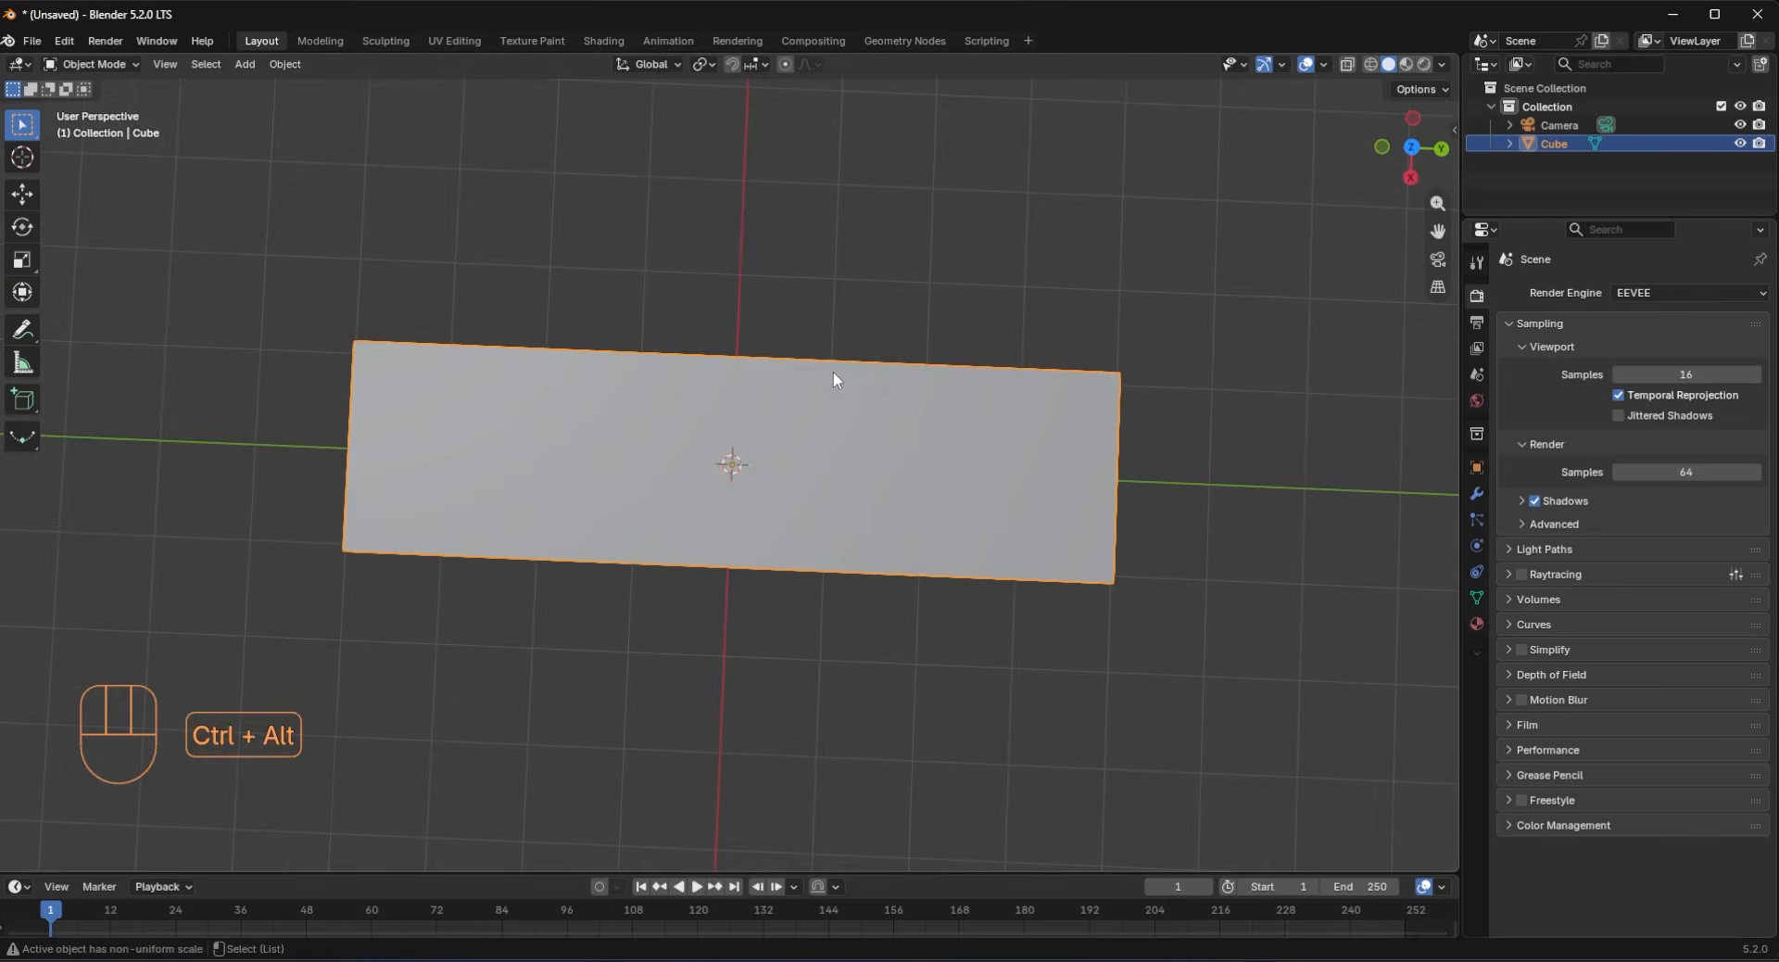
key("ctrl+alt+KP_0")
Step: Straighten the camera by setting its Z rotation to 90°, X rotation to 0° and X location to 0 m
left_click(872, 257)
left_click(1476, 467)
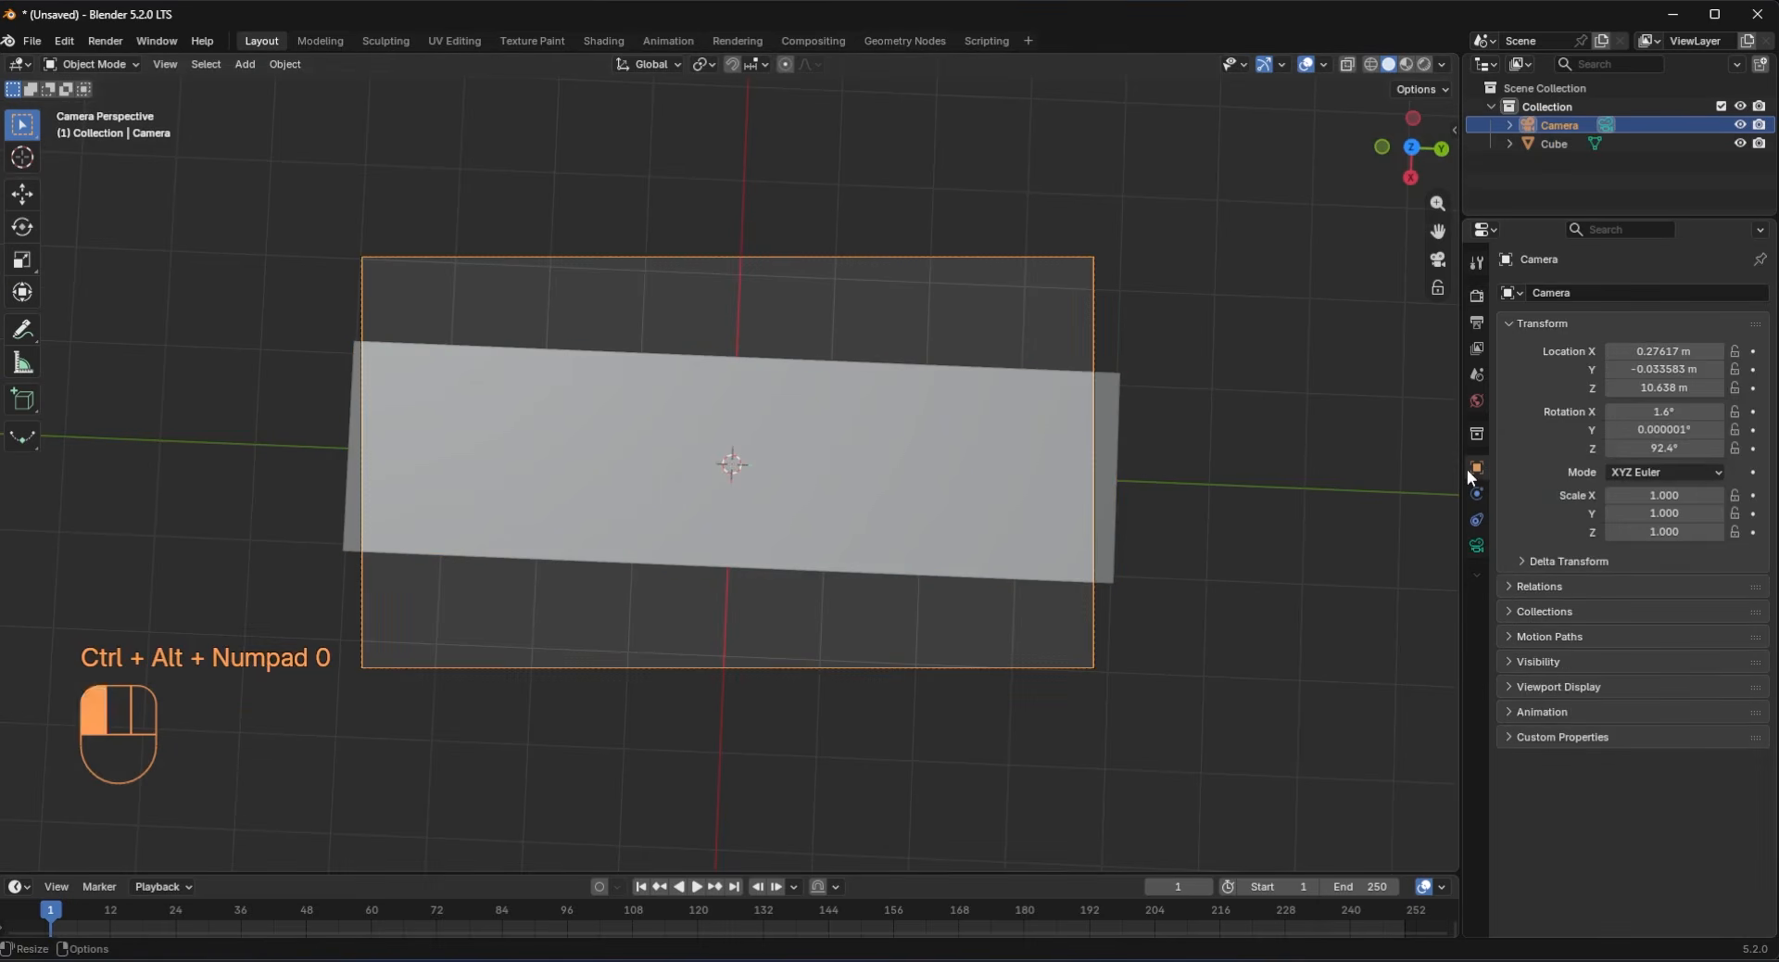
left_click(1648, 446)
type("90")
key("Return")
left_click(1664, 412)
type("0")
key("Return")
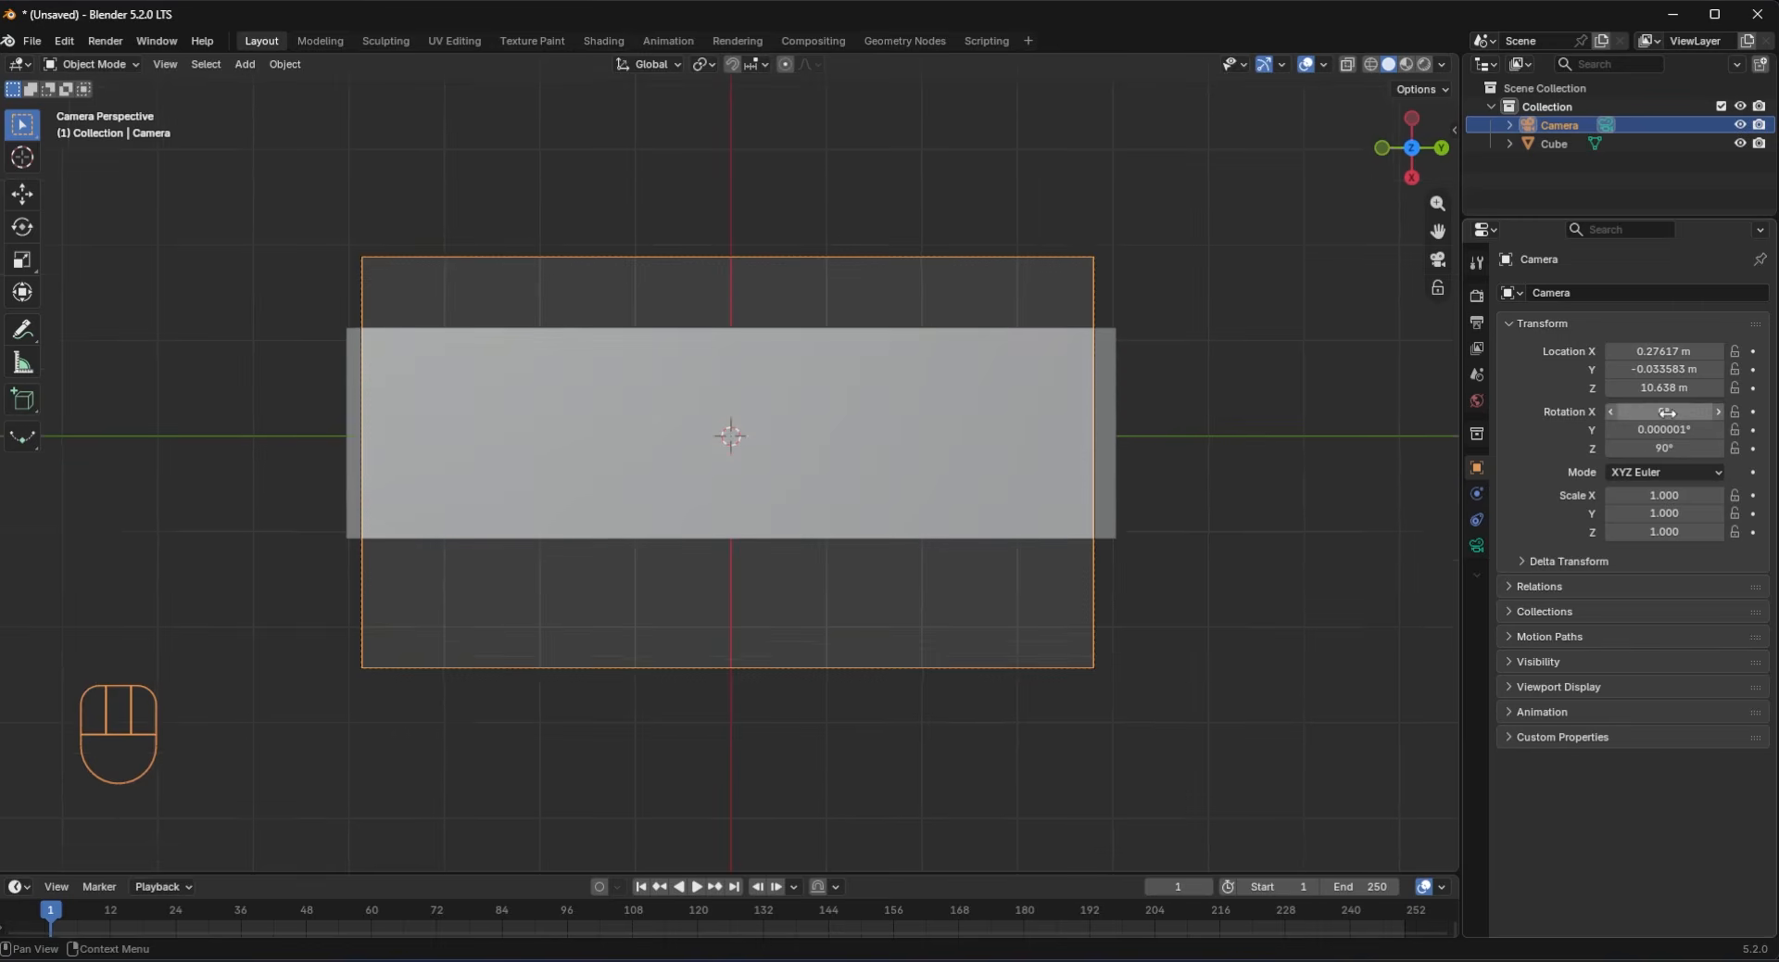
left_click(1665, 350)
type("0")
key("Return")
Step: Switch the viewport to rendered shading and lower the camera along global Z to a height of about 5.57 m
key("g")
key("z")
key("z")
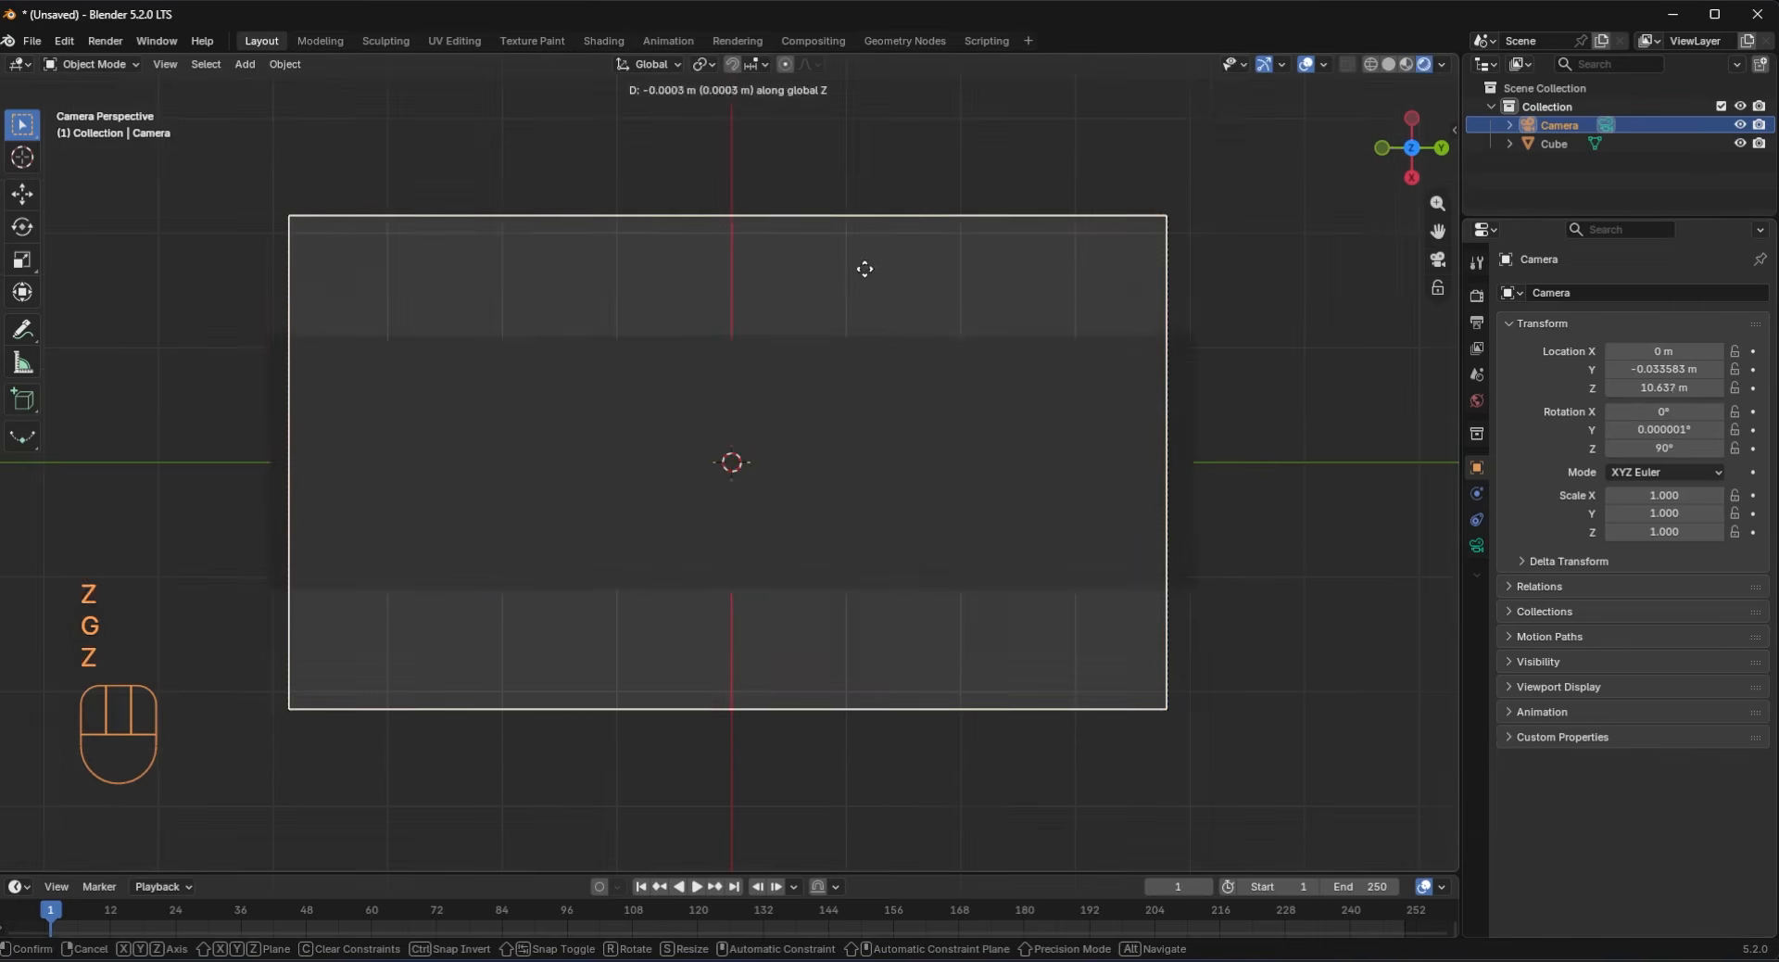
left_click(862, 628)
middle_click_drag(862, 629, 808, 454)
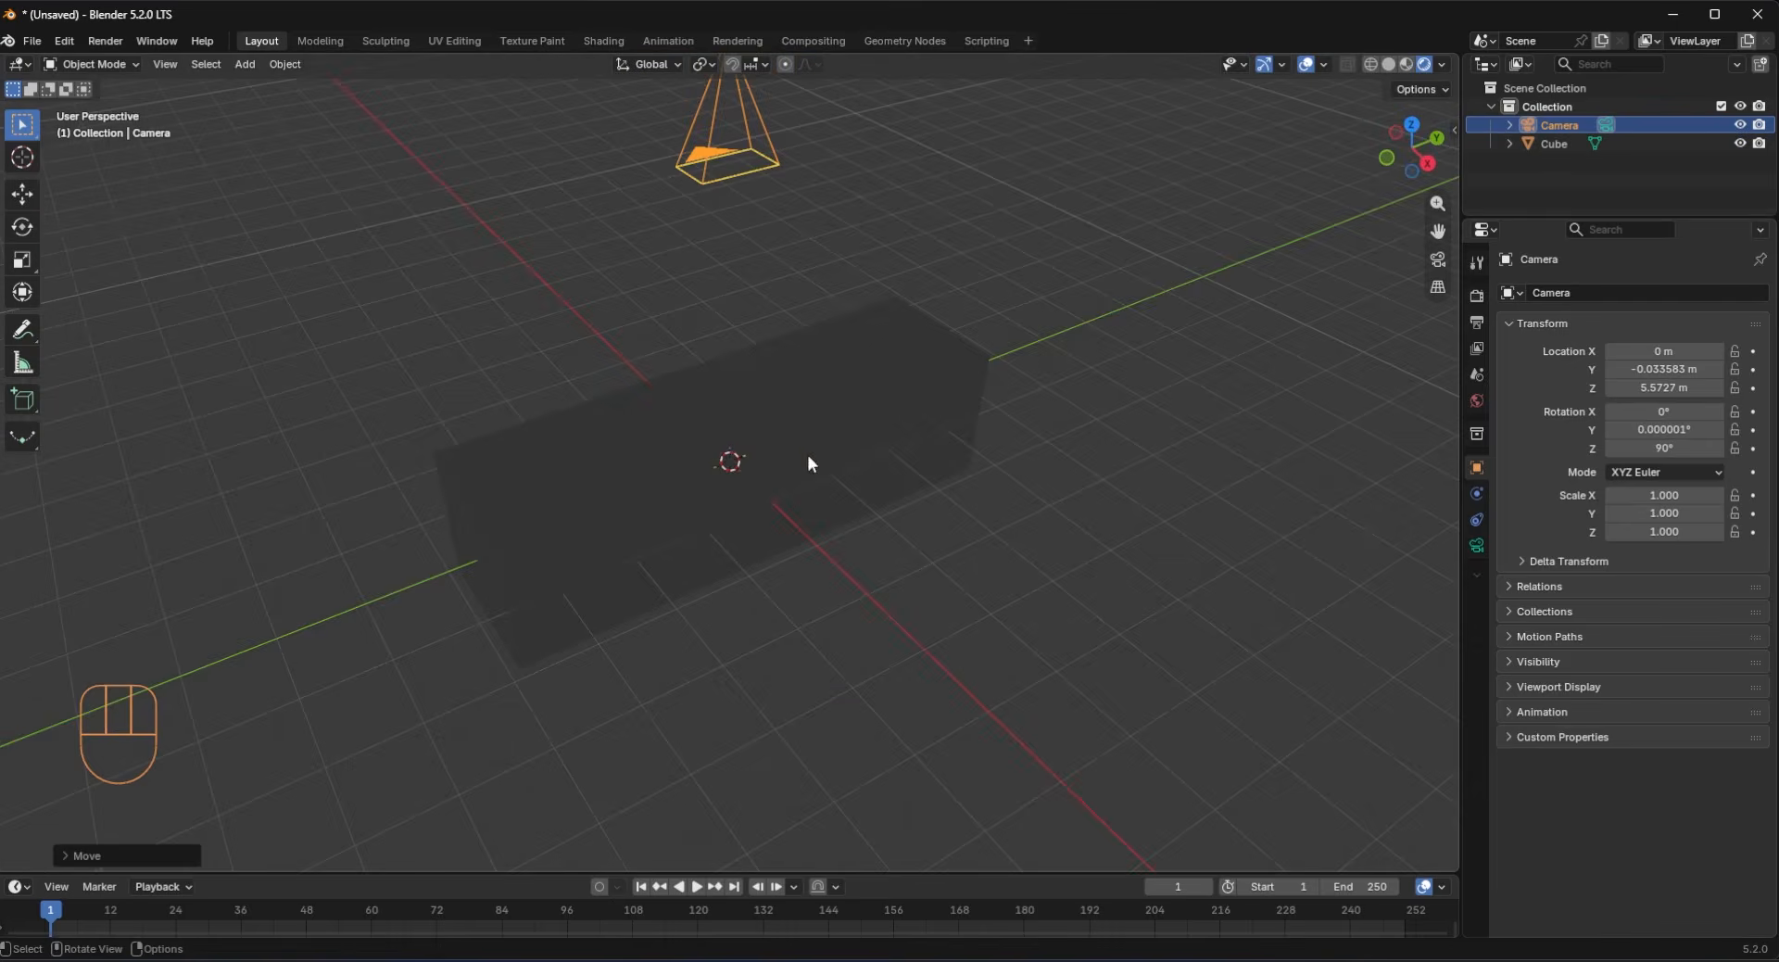
left_click(755, 460)
key("KP_0")
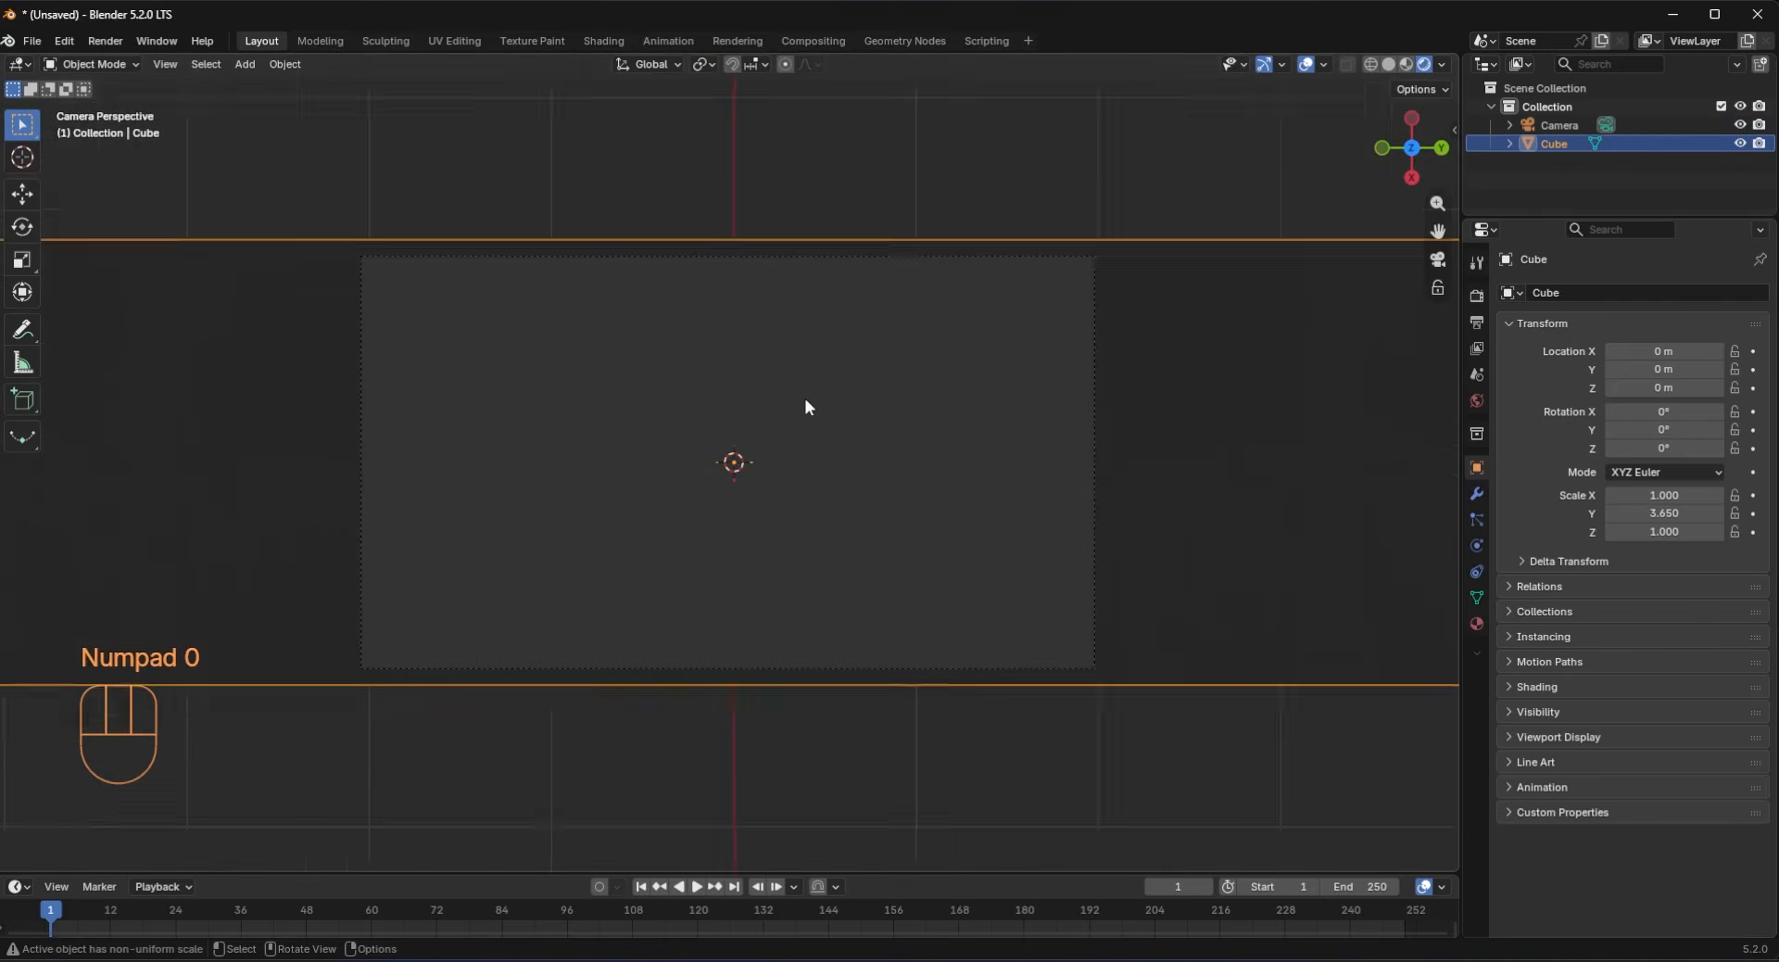
middle_click_drag(806, 401, 953, 389)
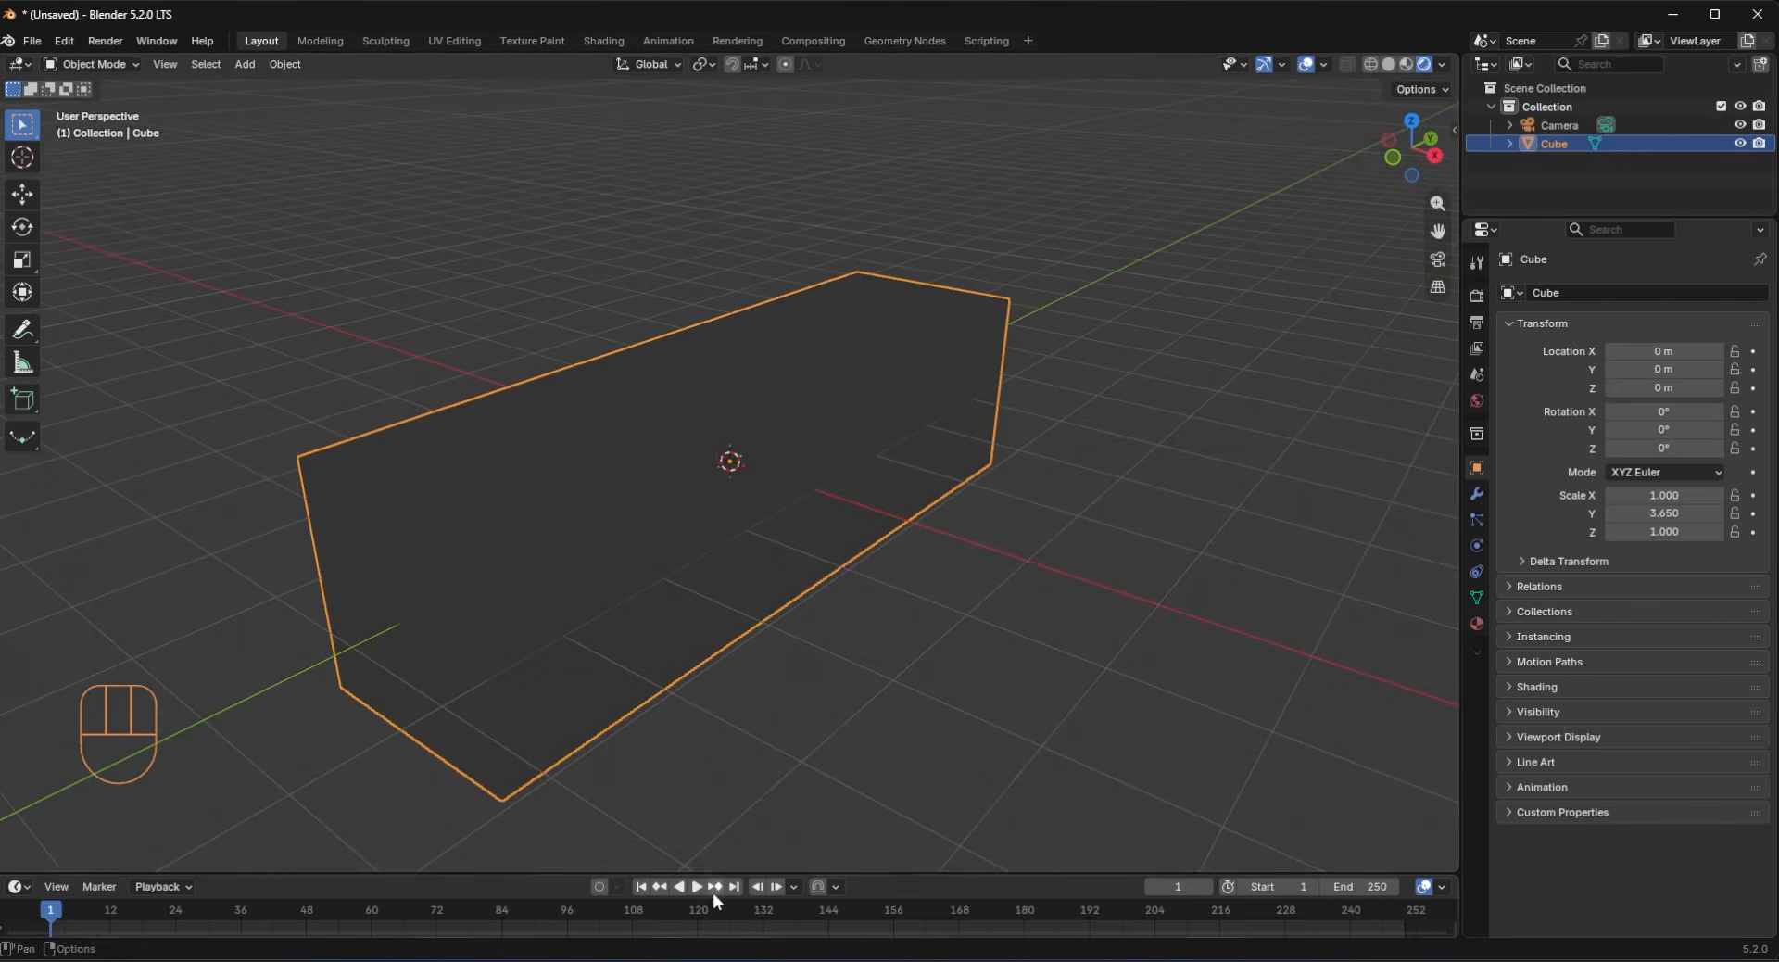
Step: Enlarge the timeline area and turn it into a Shader Editor
left_click_drag(715, 874, 727, 499)
left_click(27, 511)
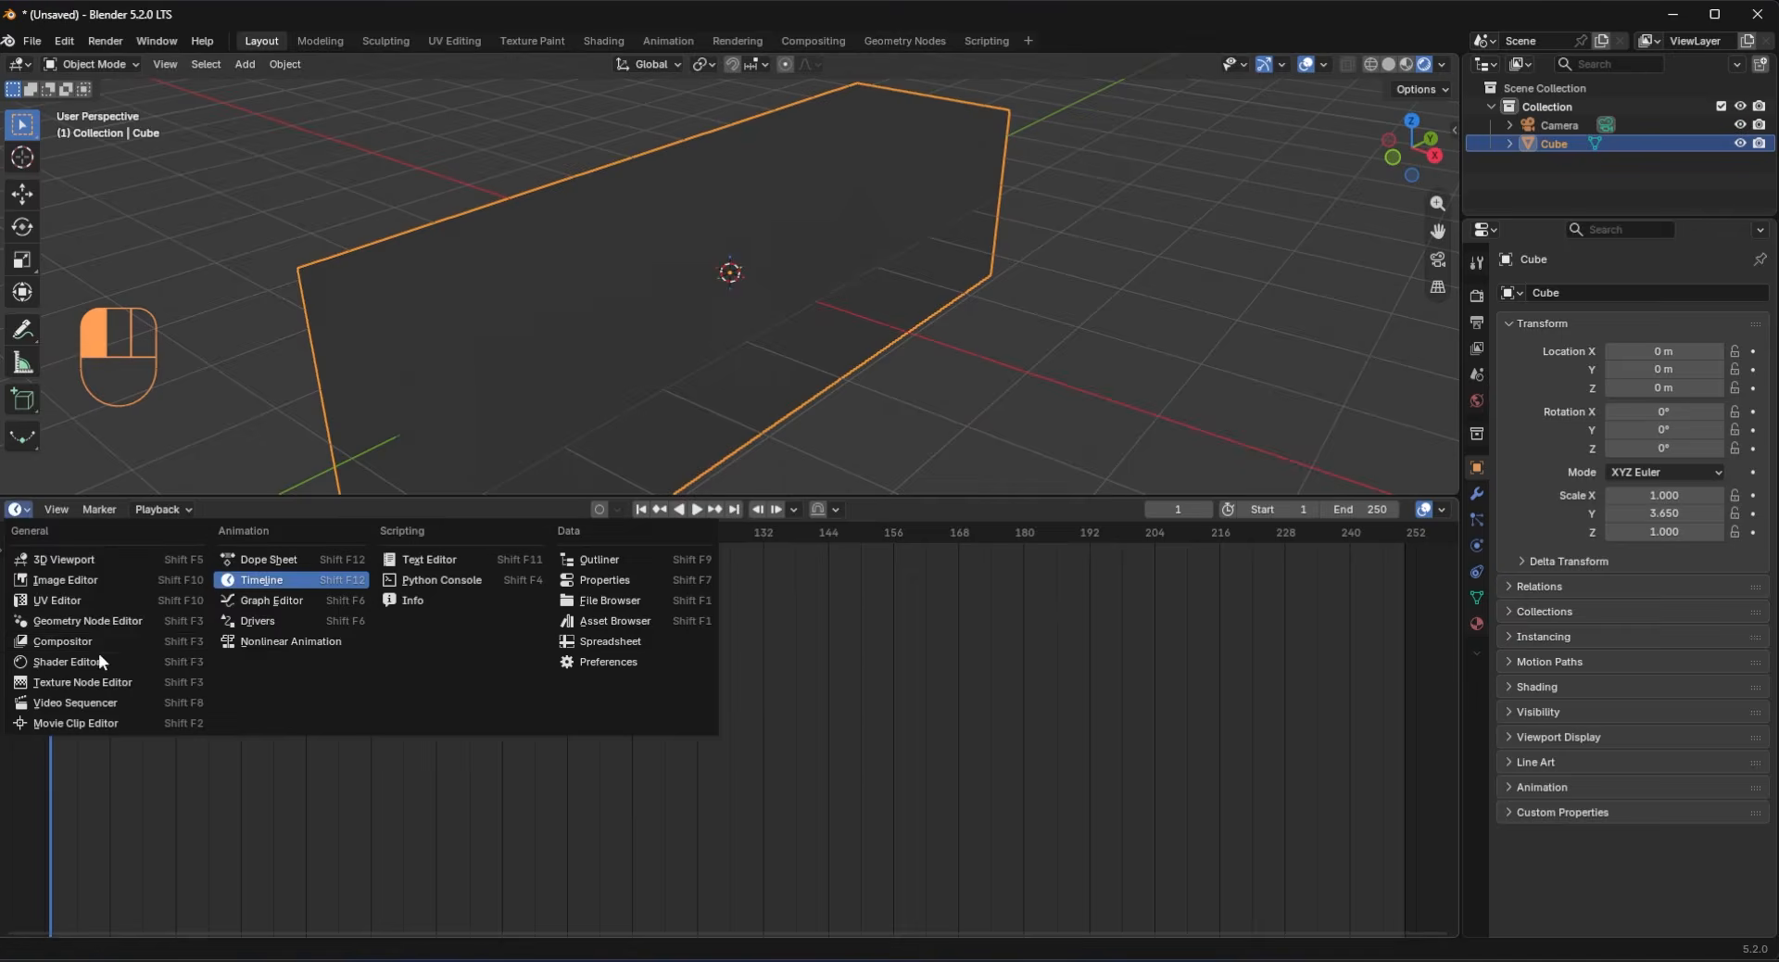
left_click(93, 582)
Step: Replace the cube material's default shader with an Emission node connected to the Volume input of the Material Output
key("x")
key("shift+a")
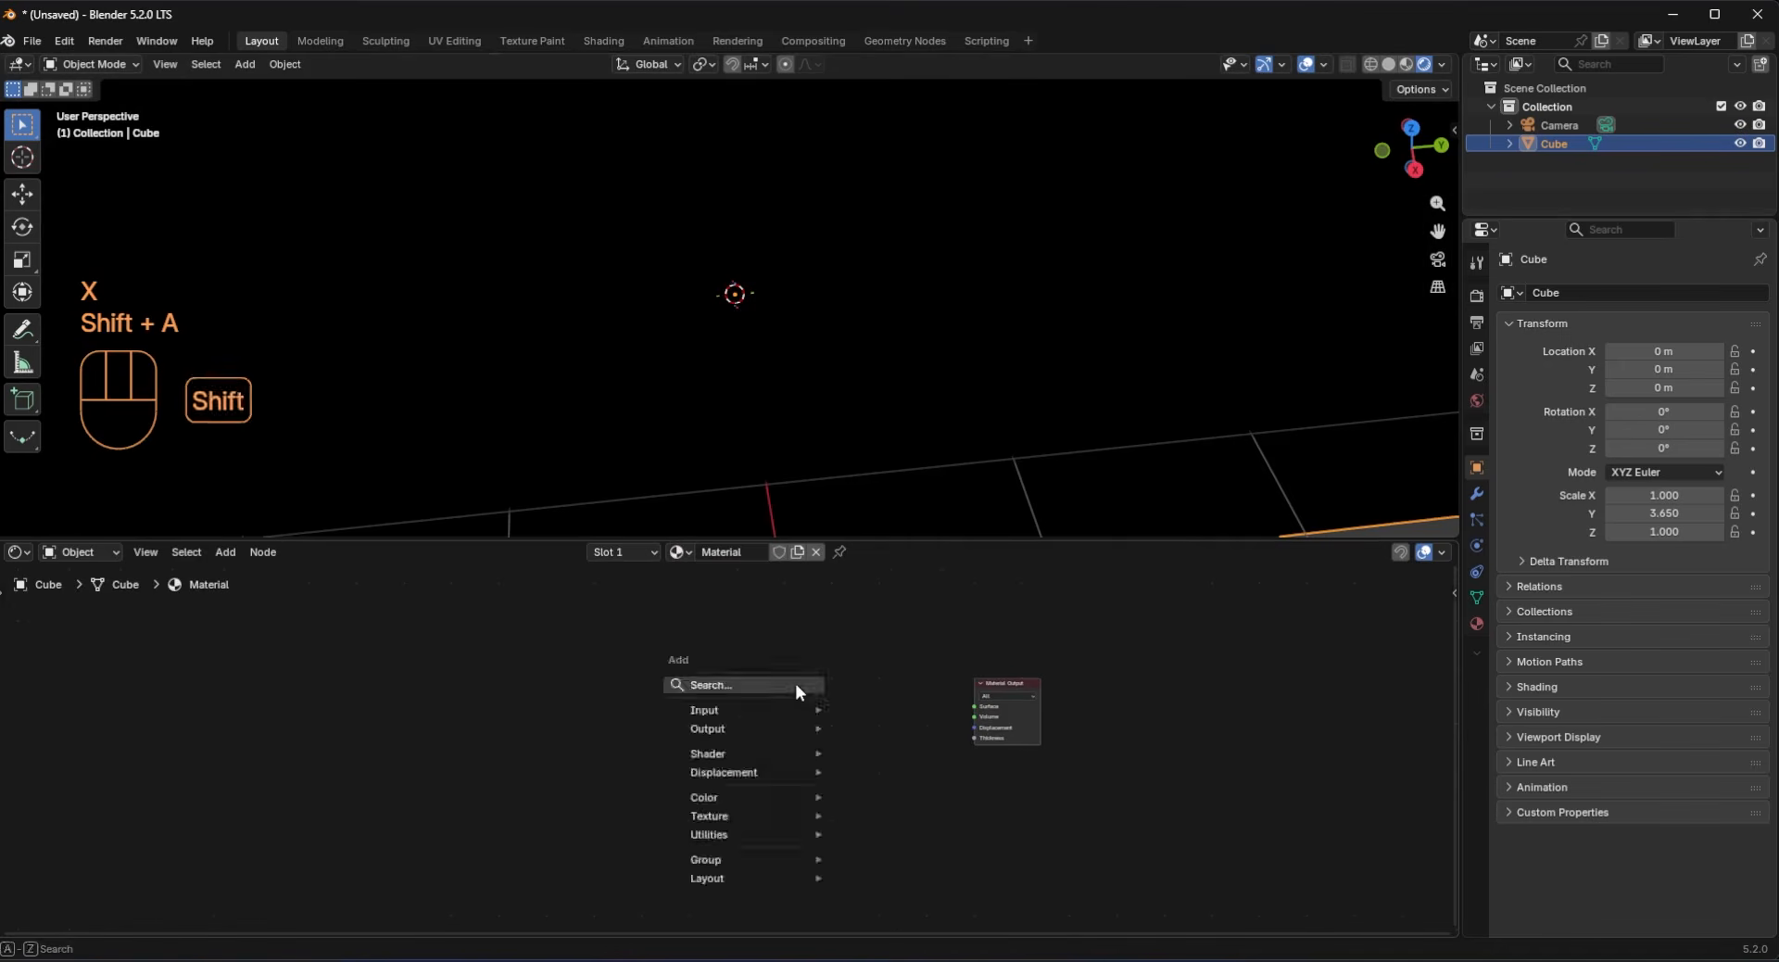
left_click(798, 714)
left_click(798, 715)
scroll(732, 746, "up", 2)
left_click_drag(887, 720, 735, 690)
middle_click_drag(783, 504, 1189, 281)
left_click(1190, 281)
left_click(715, 229)
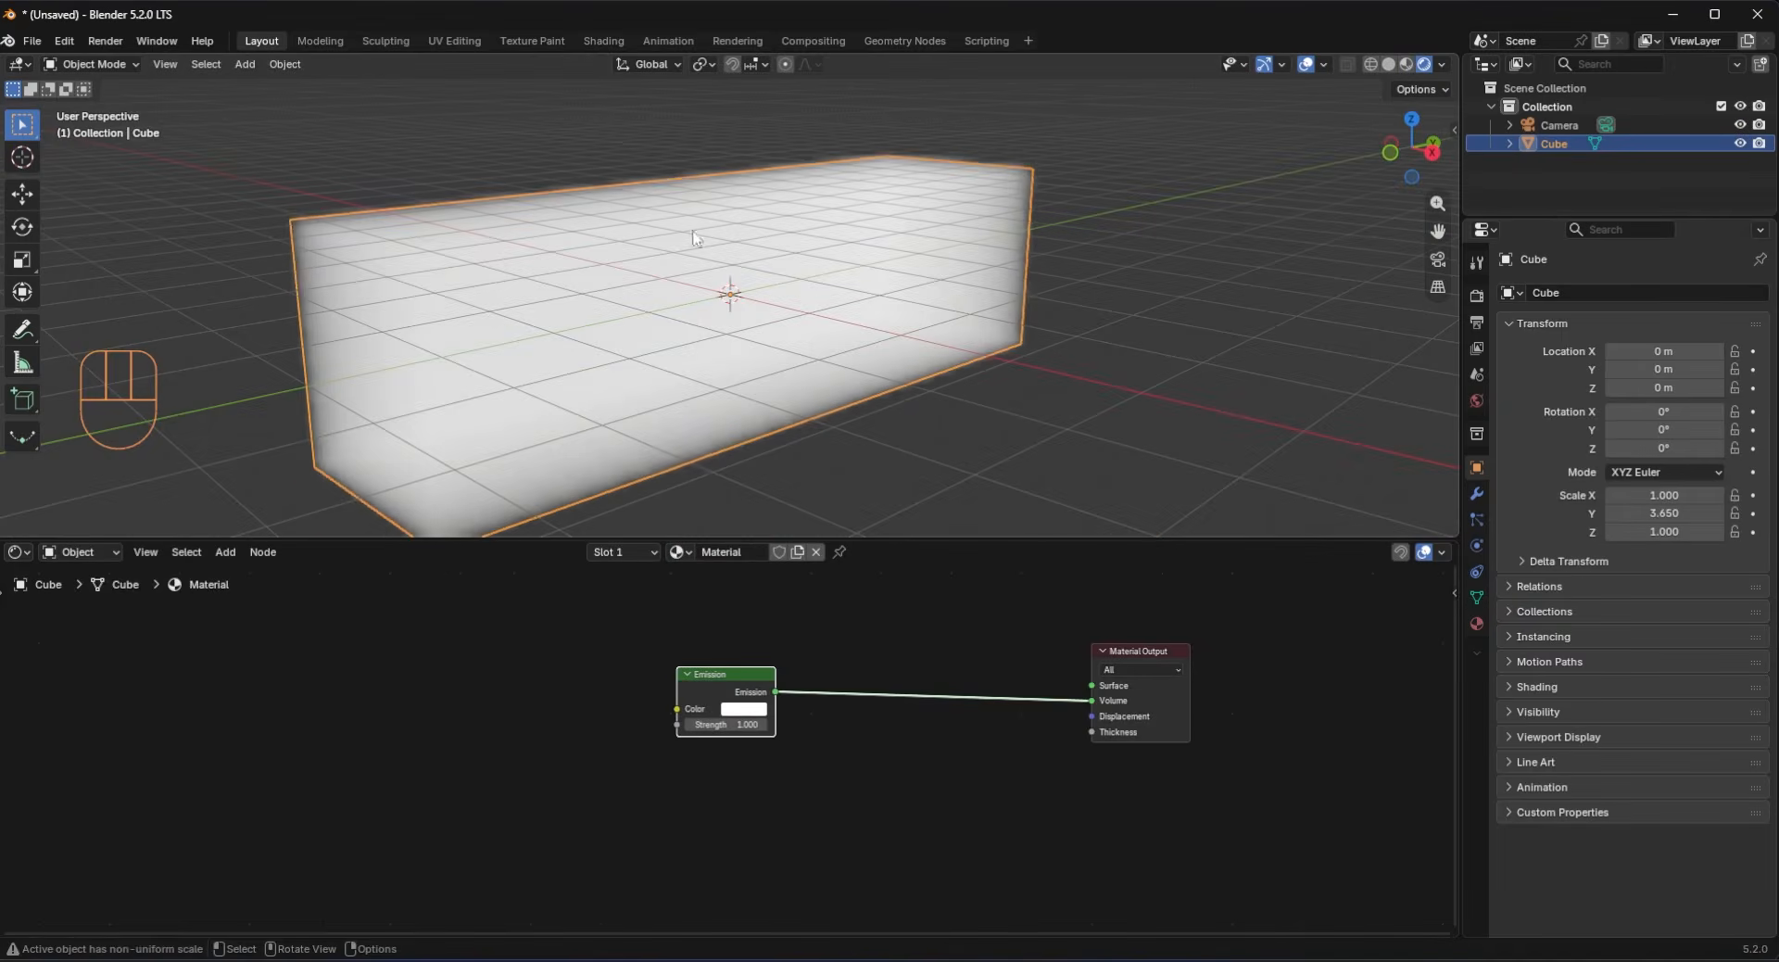
Step: Darken the world background color to black
middle_click_drag(769, 376, 808, 378)
left_click(1026, 406)
middle_click_drag(901, 335, 898, 337)
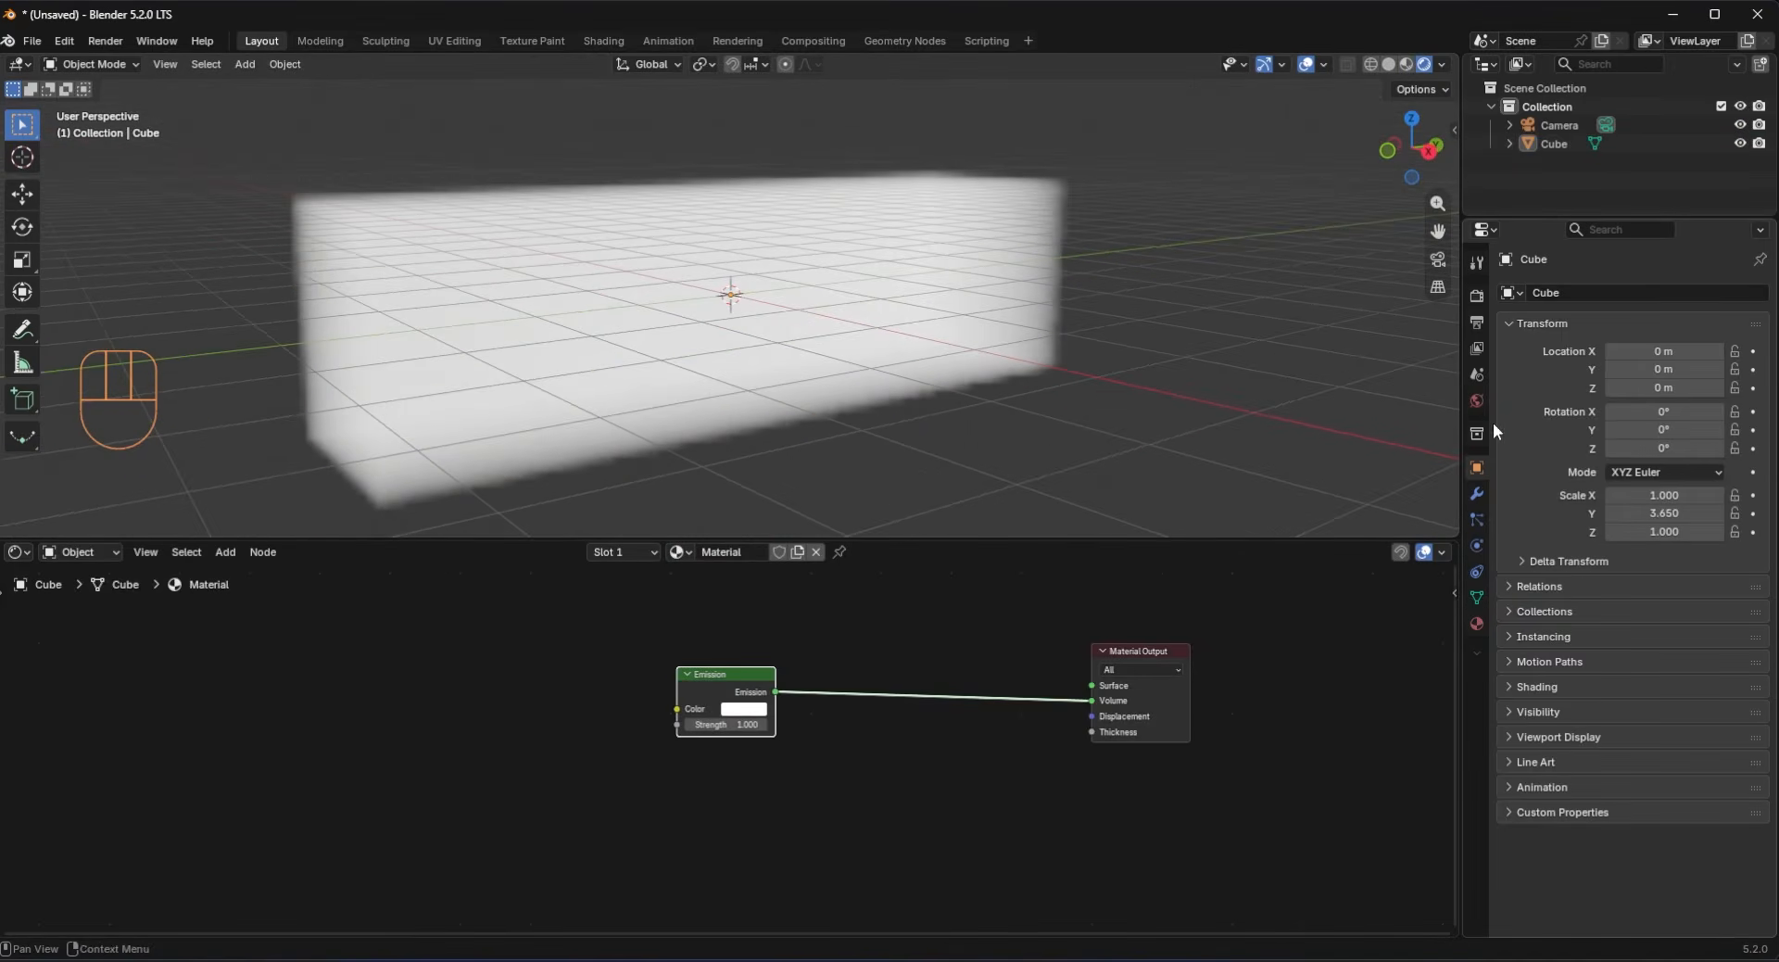
left_click(1477, 400)
left_click(1669, 395)
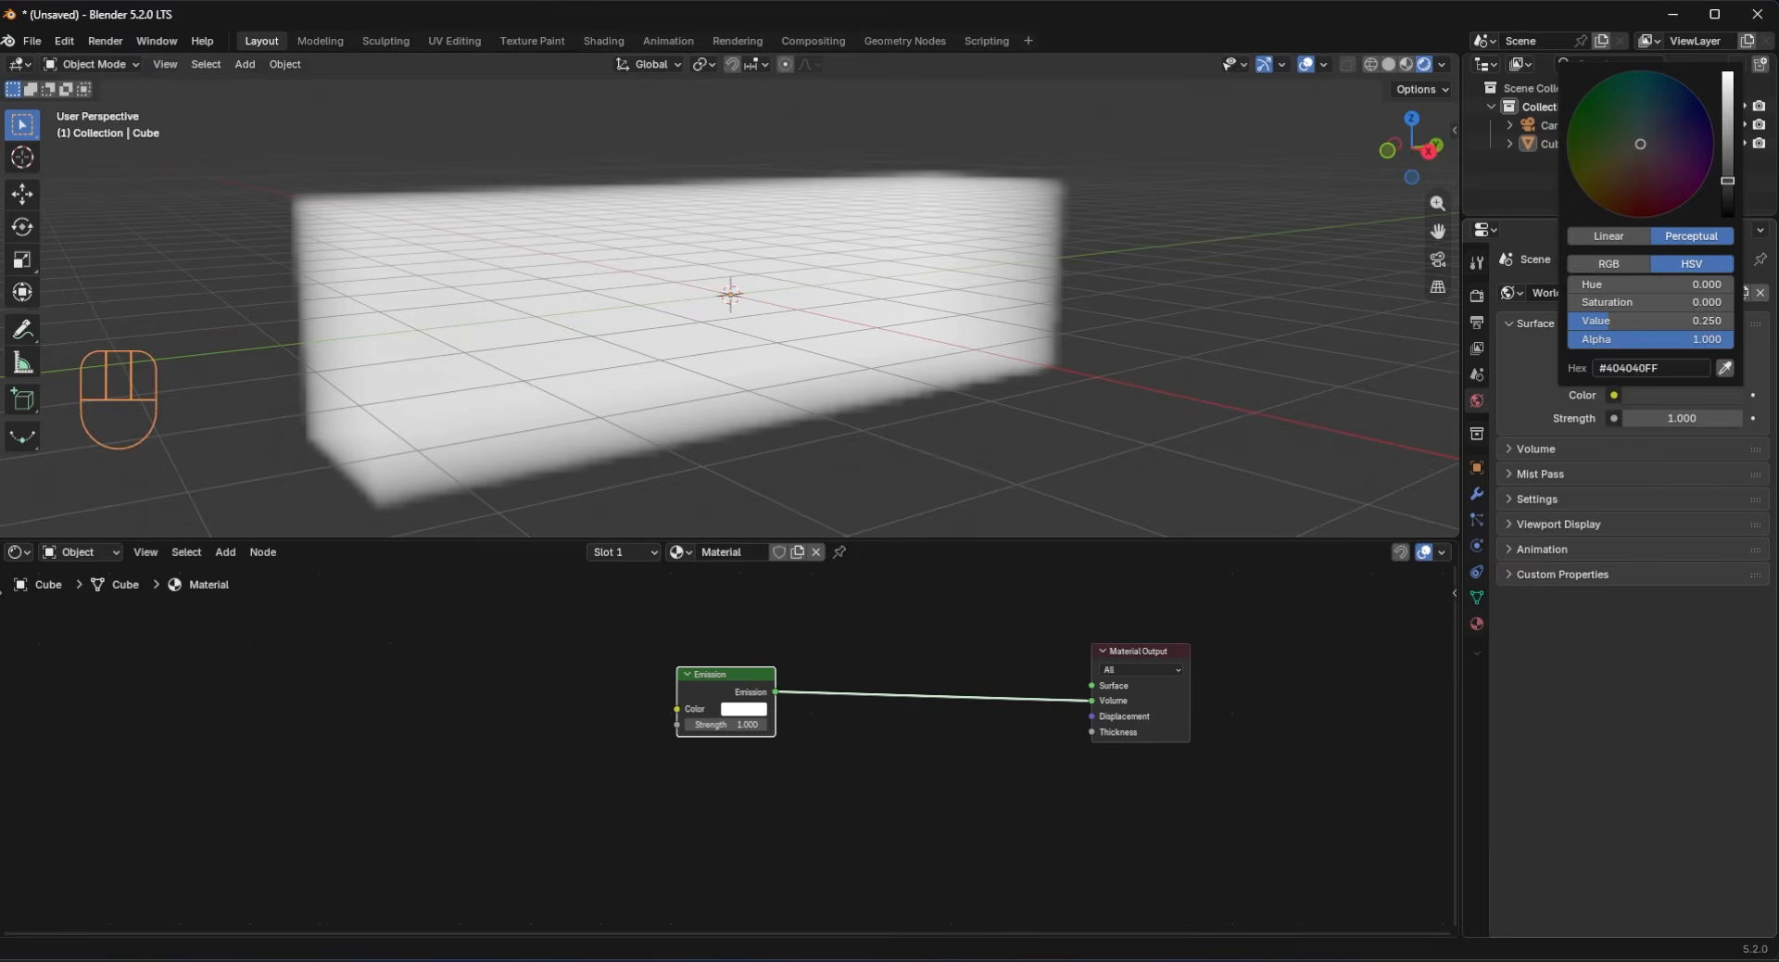
left_click_drag(1729, 186, 1728, 222)
left_click(929, 263)
middle_click_drag(912, 276, 955, 294)
Step: Set the EEVEE volumes resolution to 1:2
left_click(1479, 296)
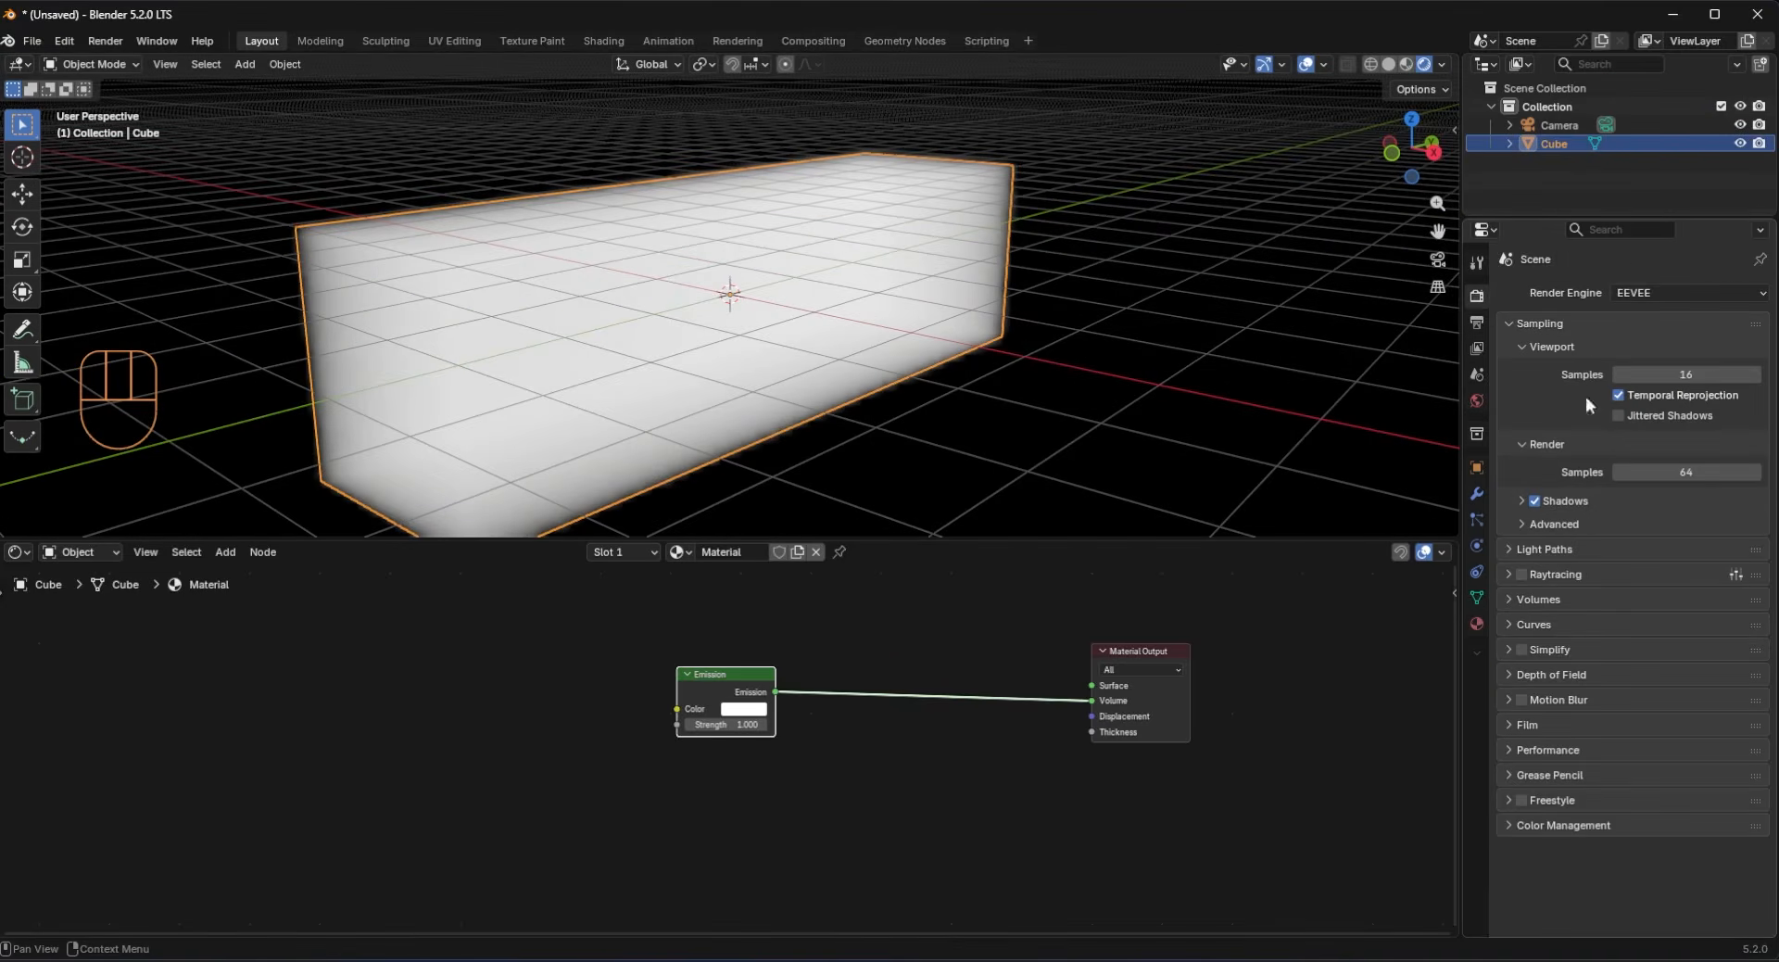
left_click(1539, 599)
left_click(1645, 629)
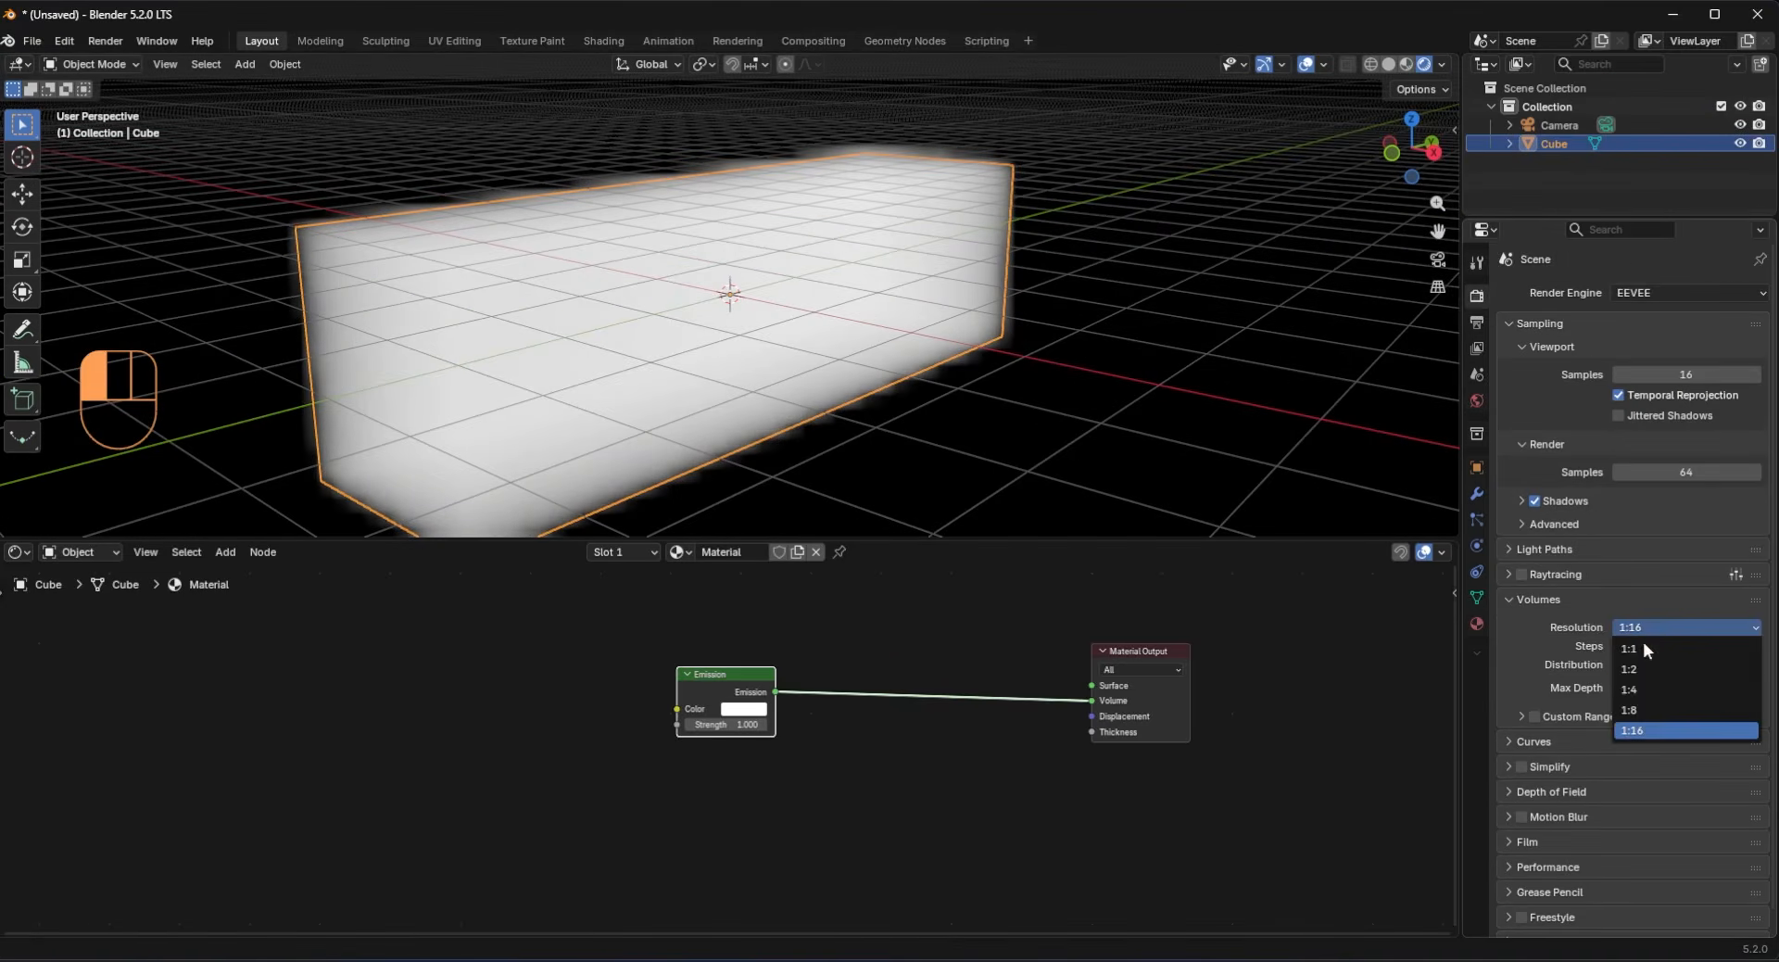
left_click(1634, 669)
left_click(1298, 432)
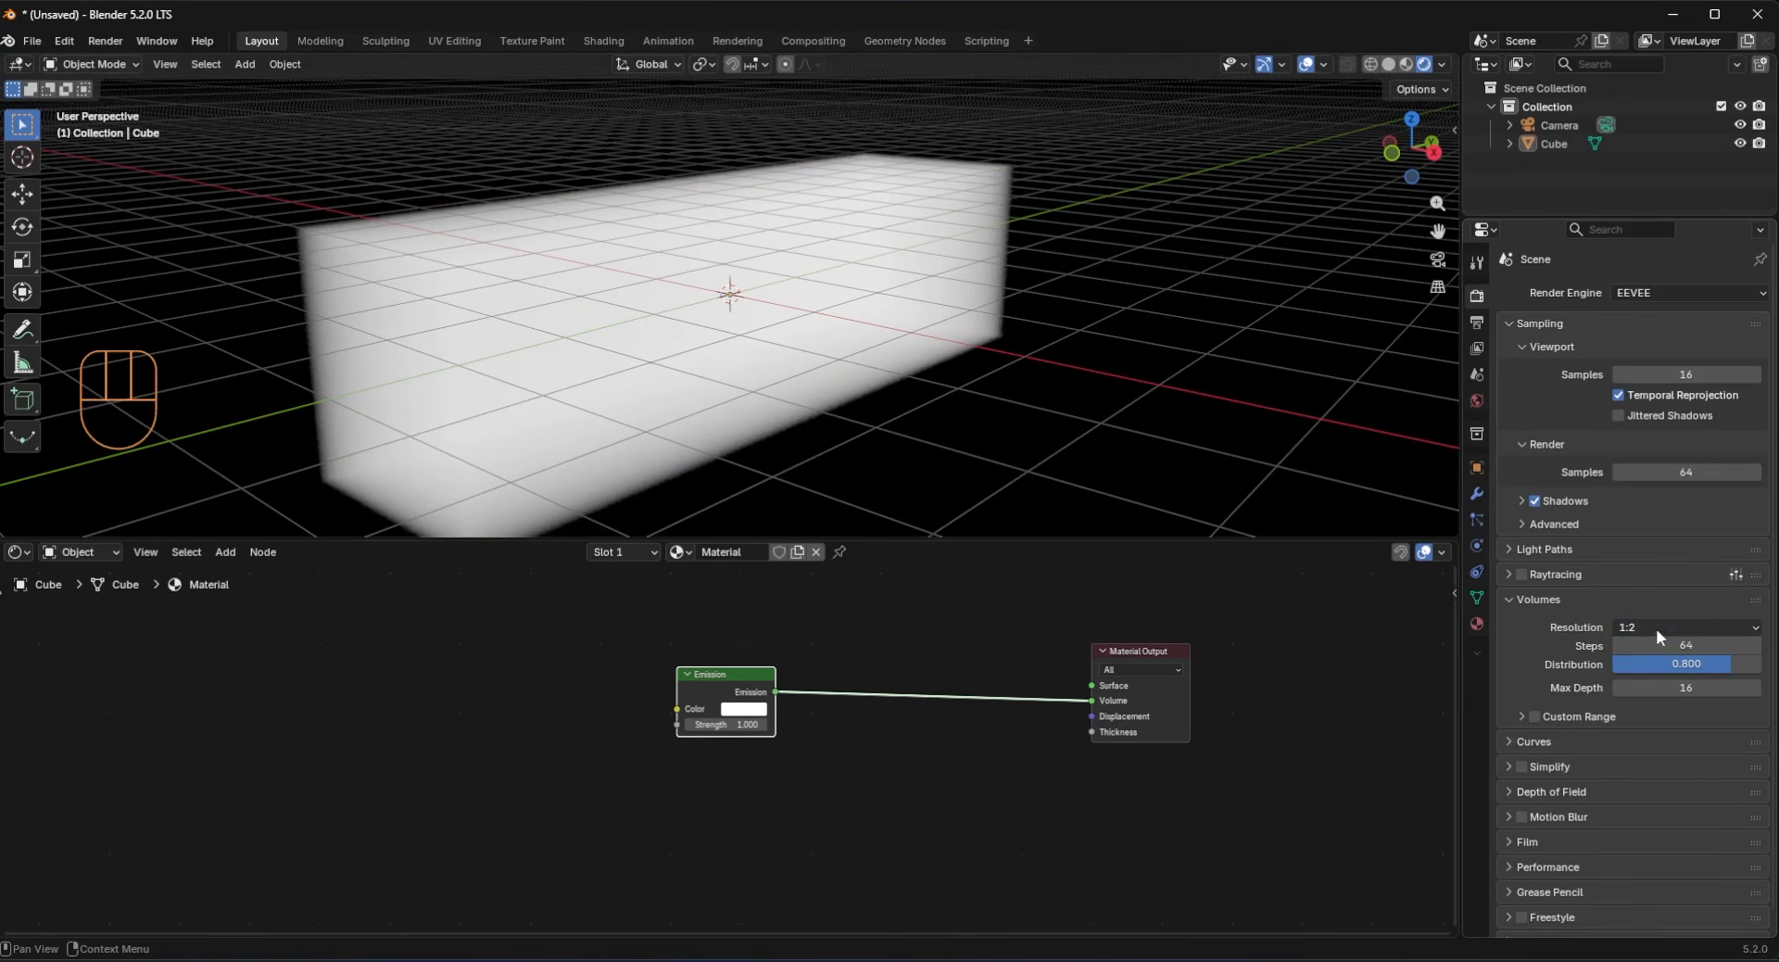
middle_click_drag(843, 329, 808, 329)
left_click(808, 330)
scroll(942, 345, "up", 6)
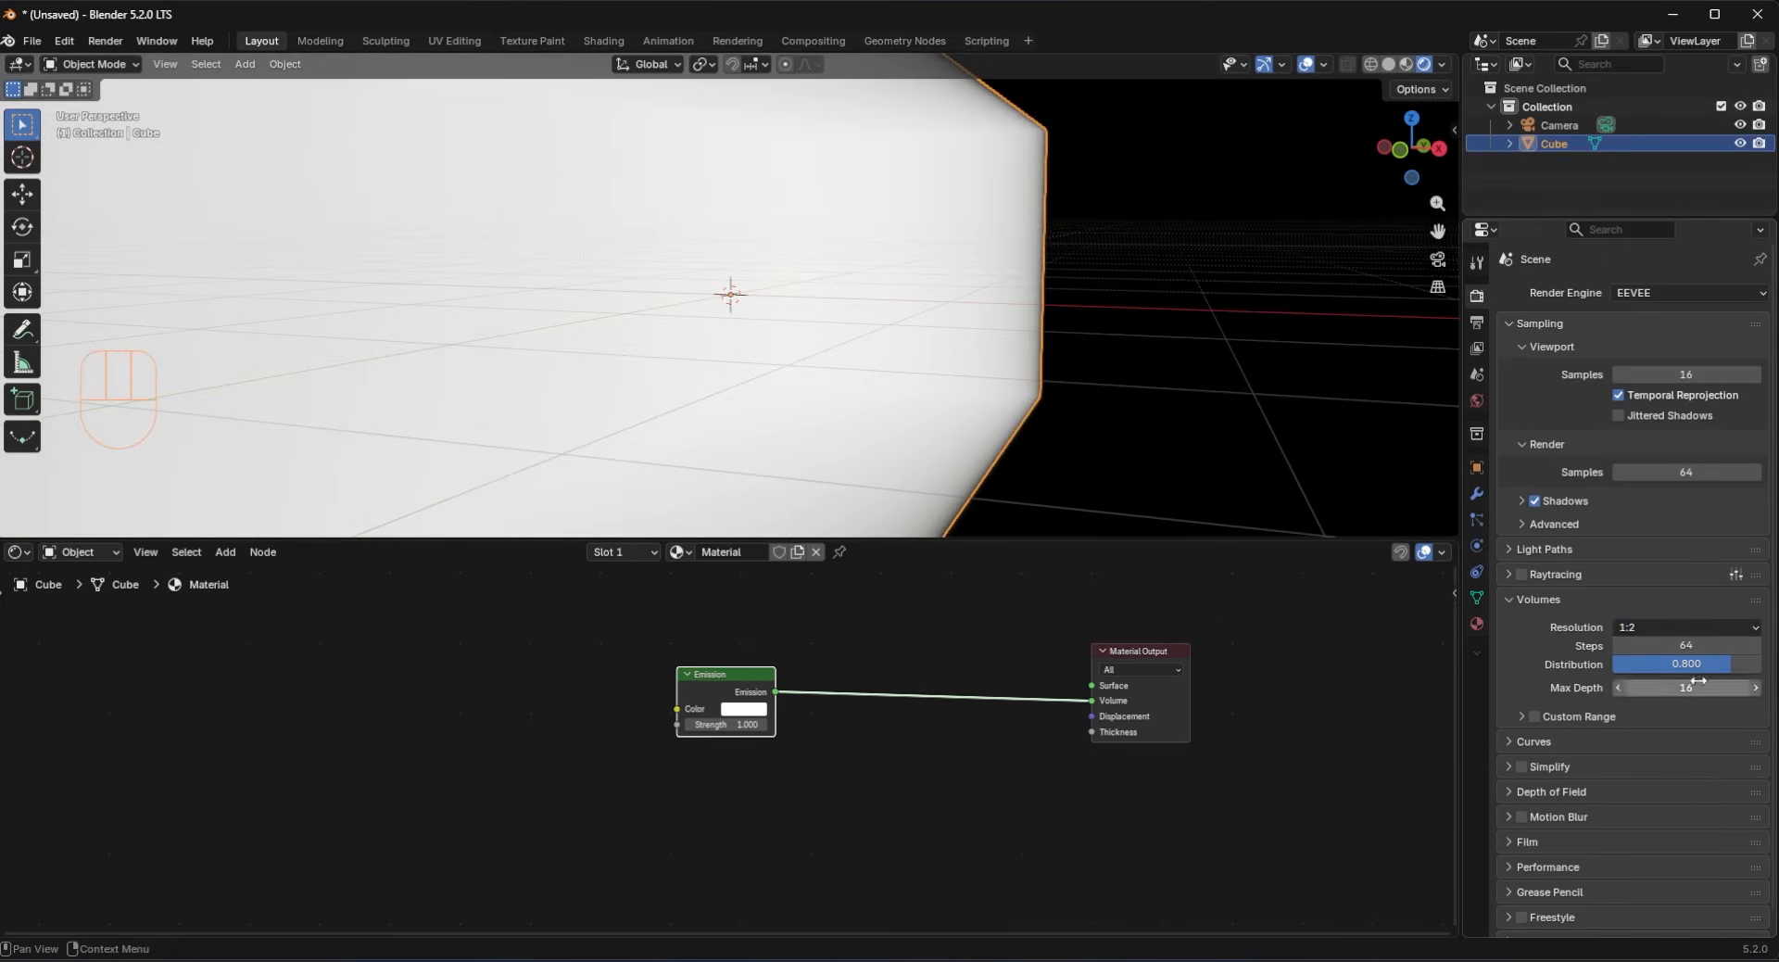
Step: Try the volumes resolution at 1:16 and inspect the cube's edges up close
left_click(1673, 627)
left_click(1659, 730)
scroll(825, 278, "down", 4)
middle_click_drag(819, 272, 862, 334, "shift")
left_click(1006, 287)
middle_click_drag(991, 285, 969, 263)
scroll(787, 302, "up", 4)
middle_click_drag(785, 294, 645, 249)
middle_click_drag(818, 328, 1126, 494)
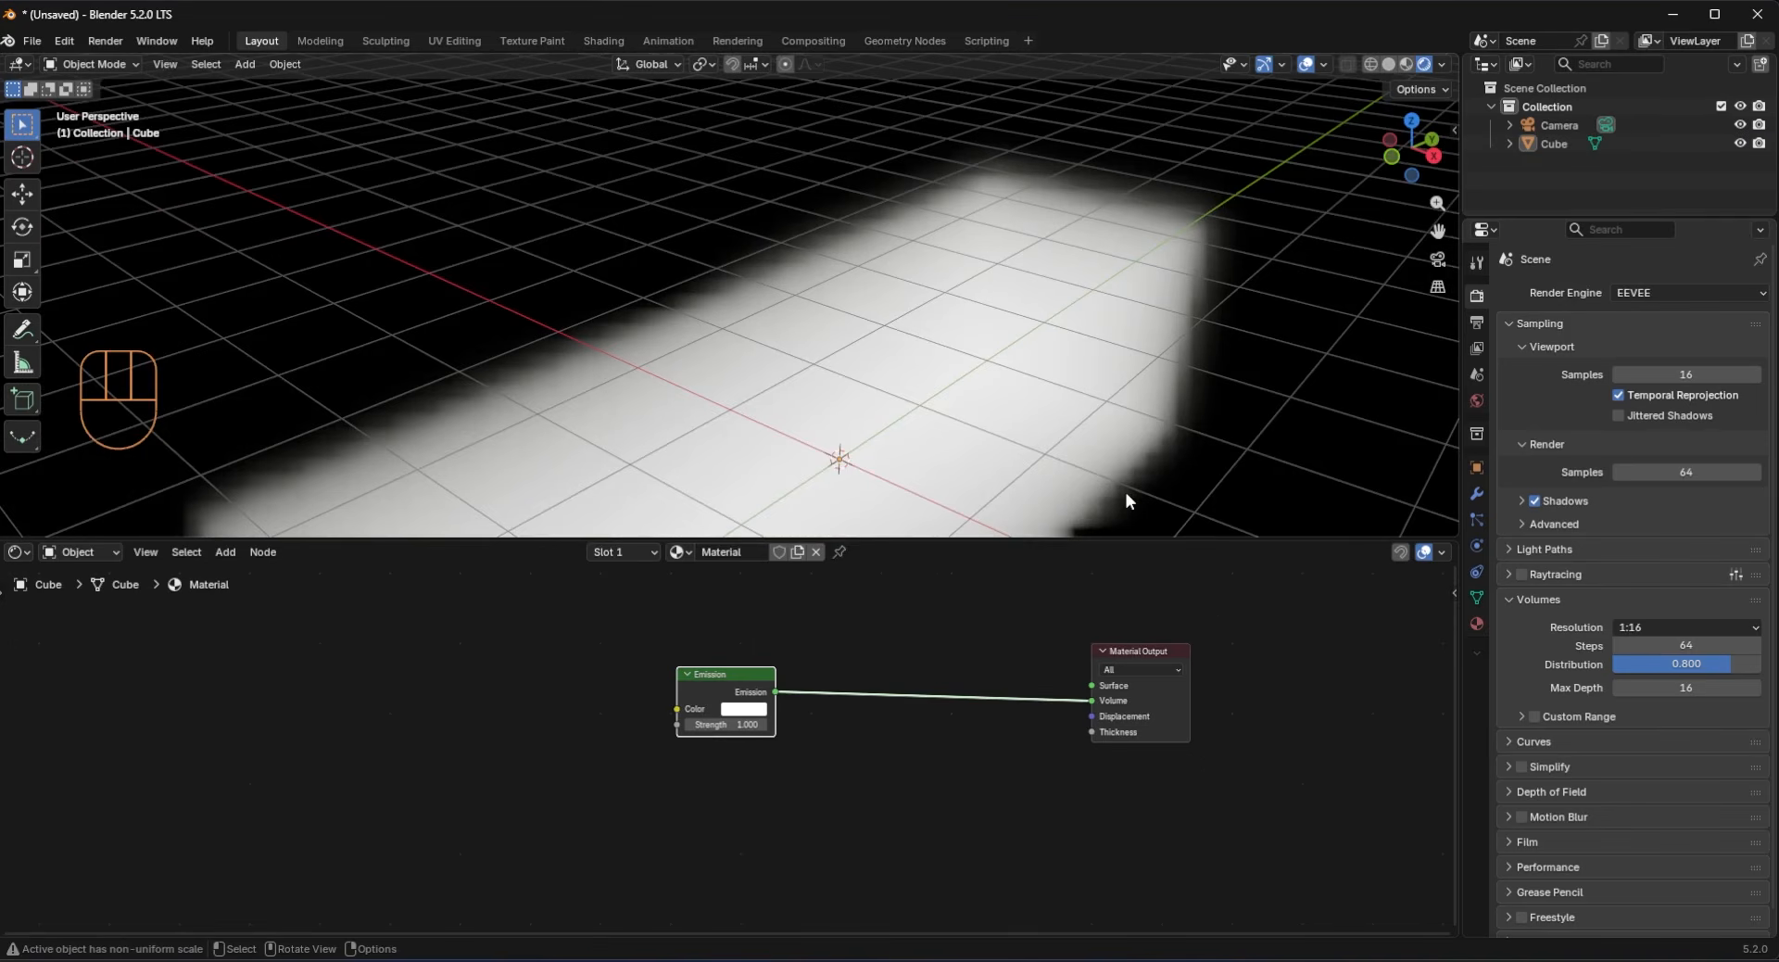
Step: Return the volumes resolution to 1:2 and check the whole cube
left_click(1648, 631)
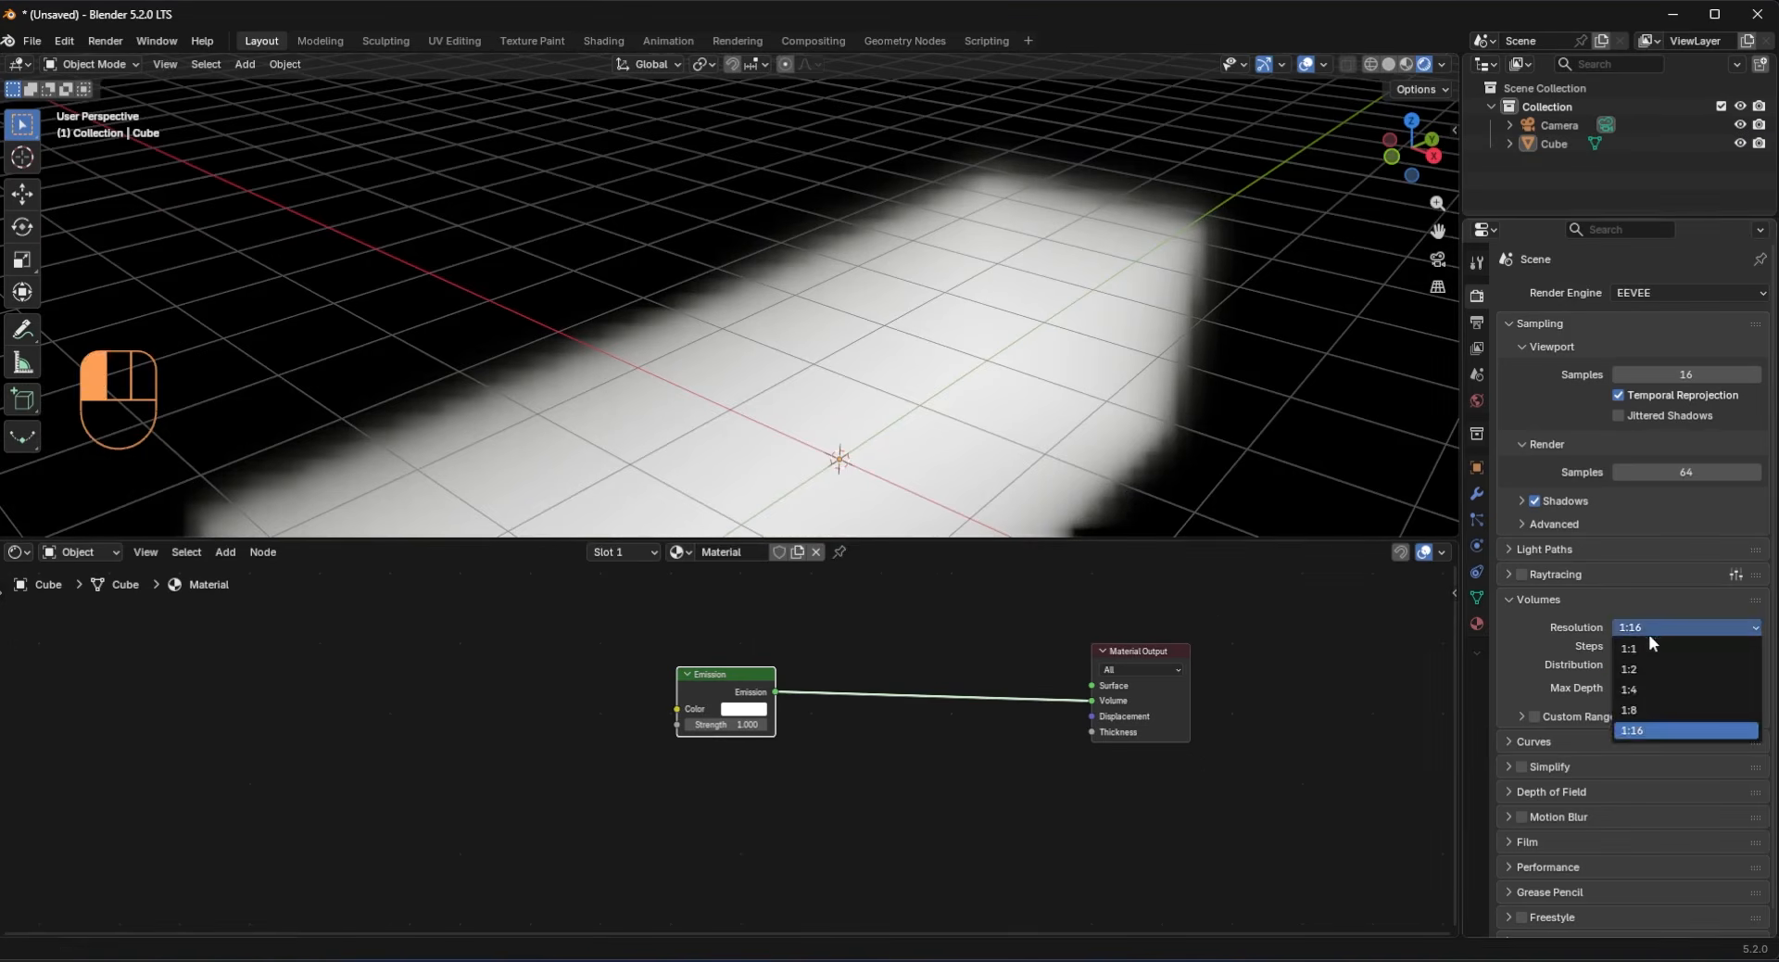
left_click(1649, 668)
middle_click_drag(1126, 414, 894, 440)
middle_click_drag(894, 440, 947, 317, "shift")
left_click(785, 304)
mouse_move(784, 309)
middle_mouse_down()
mouse_move(799, 357)
mouse_move(808, 326)
middle_mouse_up()
Step: Add a Voronoi Texture node before the Emission shader, with Texture Coordinate and Mapping nodes feeding its vector
scroll(715, 658, "down", 2)
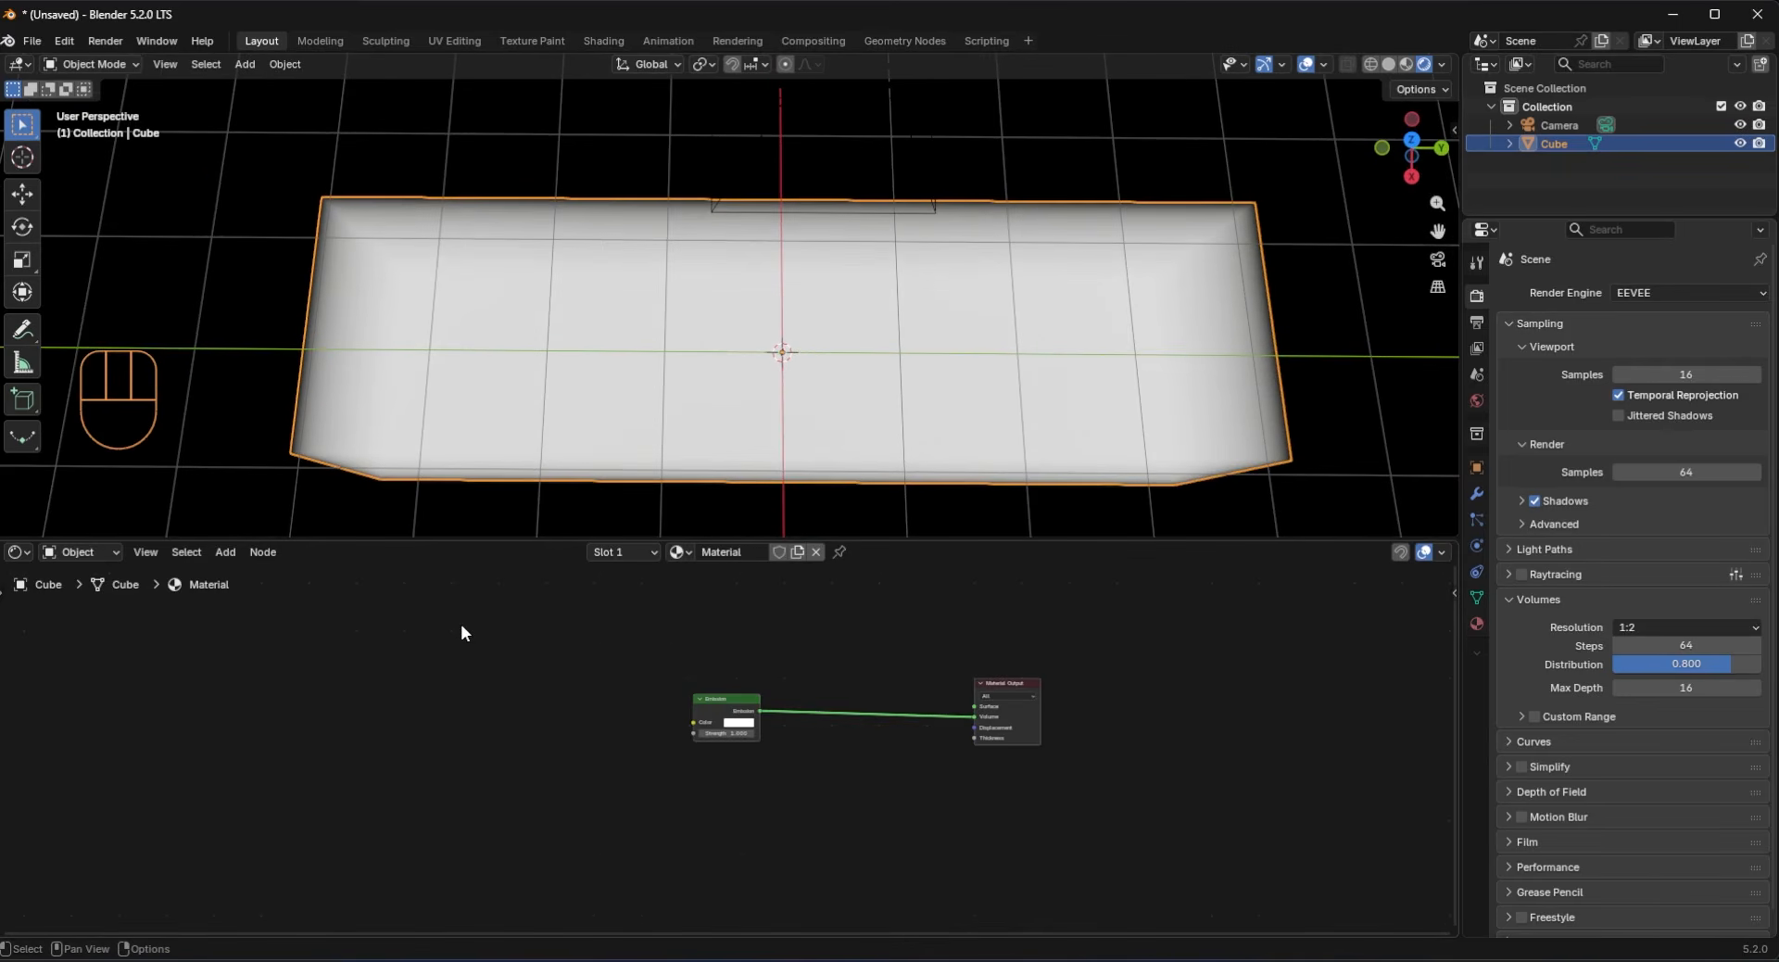
key("shift+a")
type("vor")
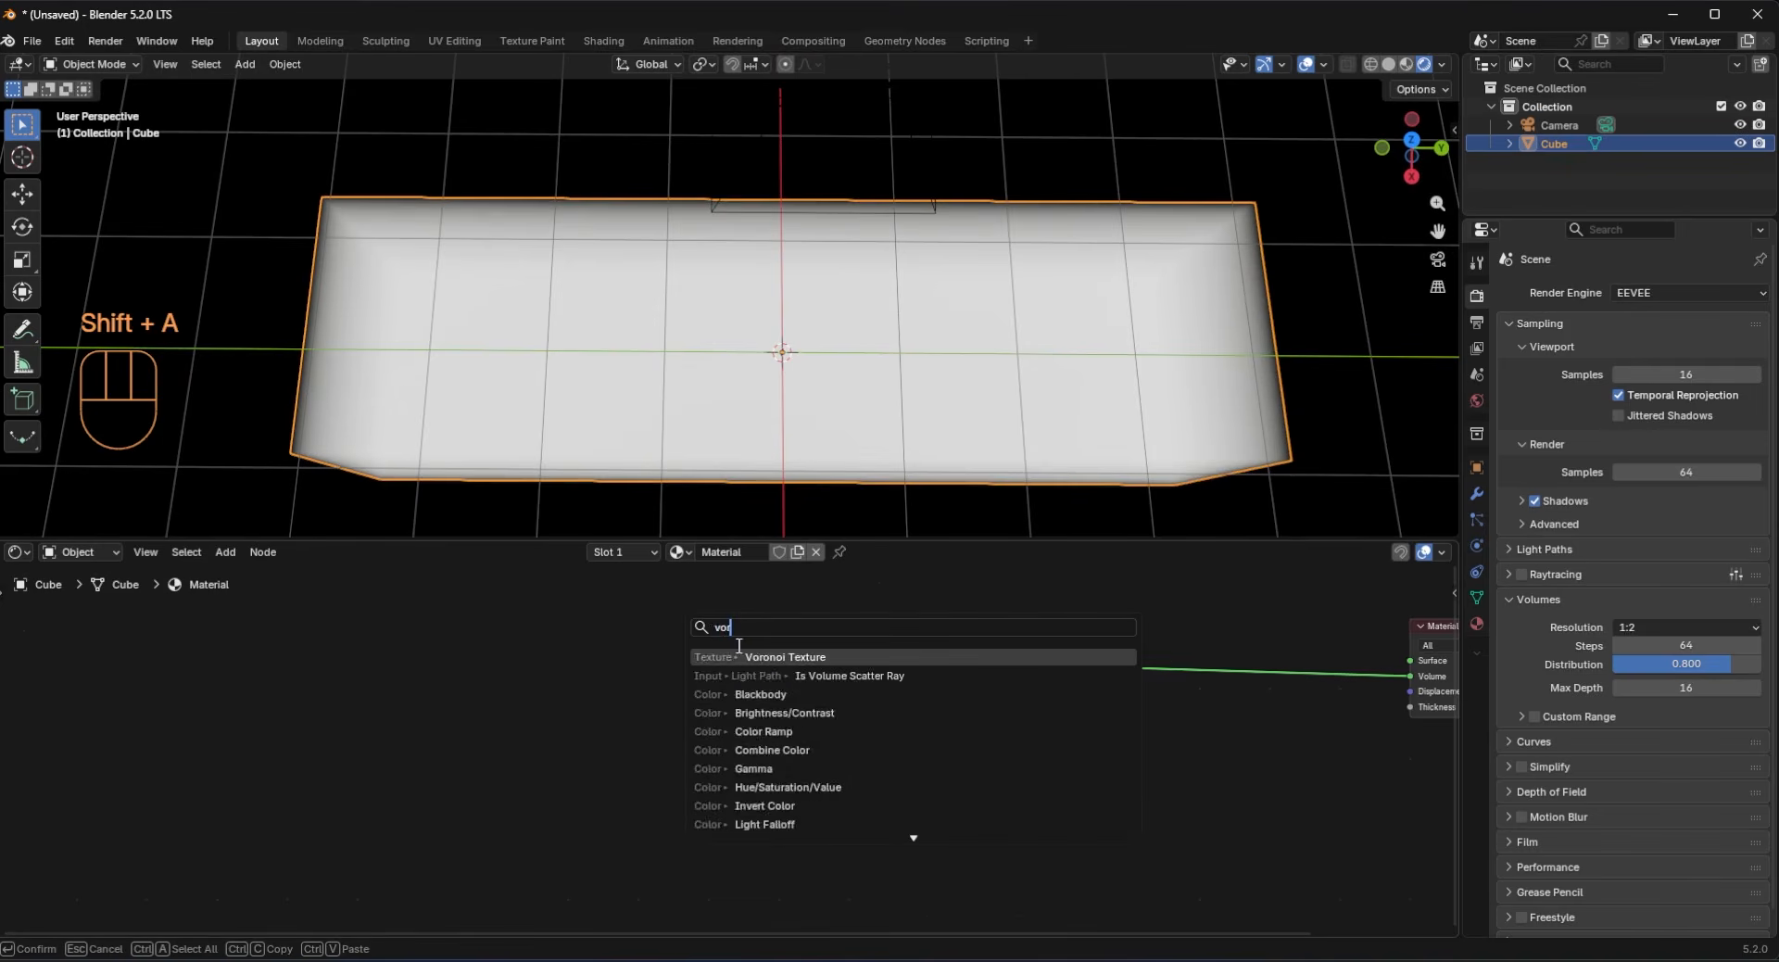
key("Return")
left_click(288, 637)
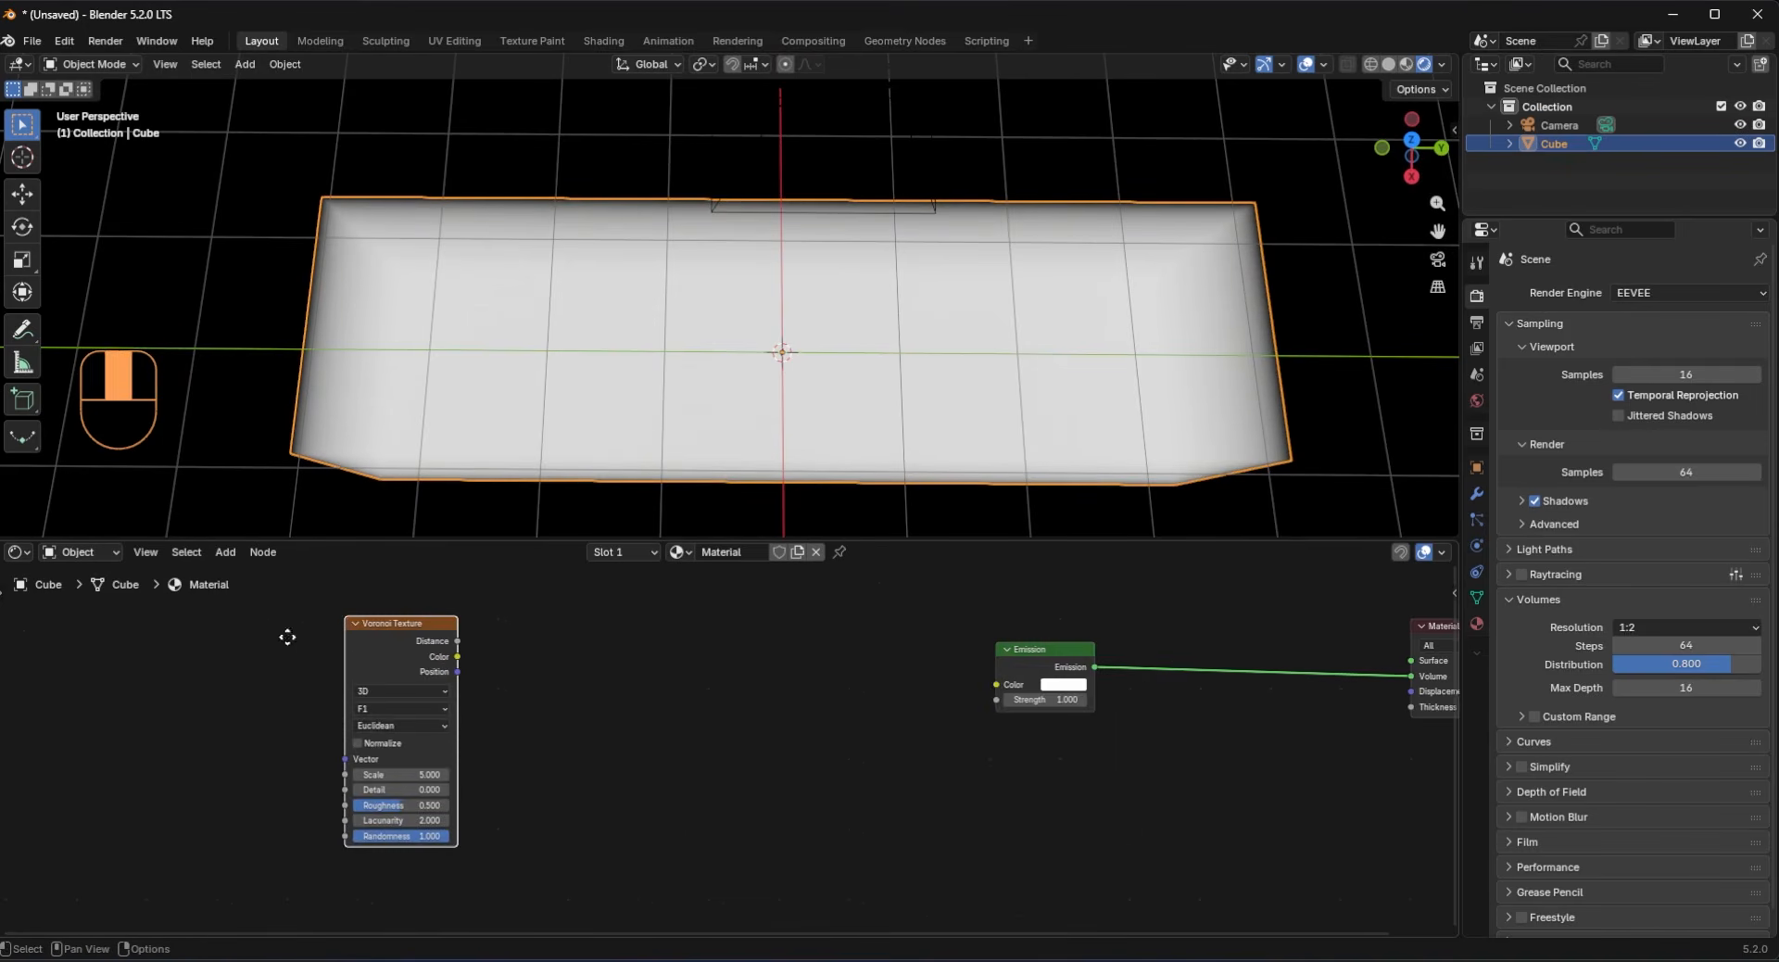
left_click(649, 638)
key("ctrl+t")
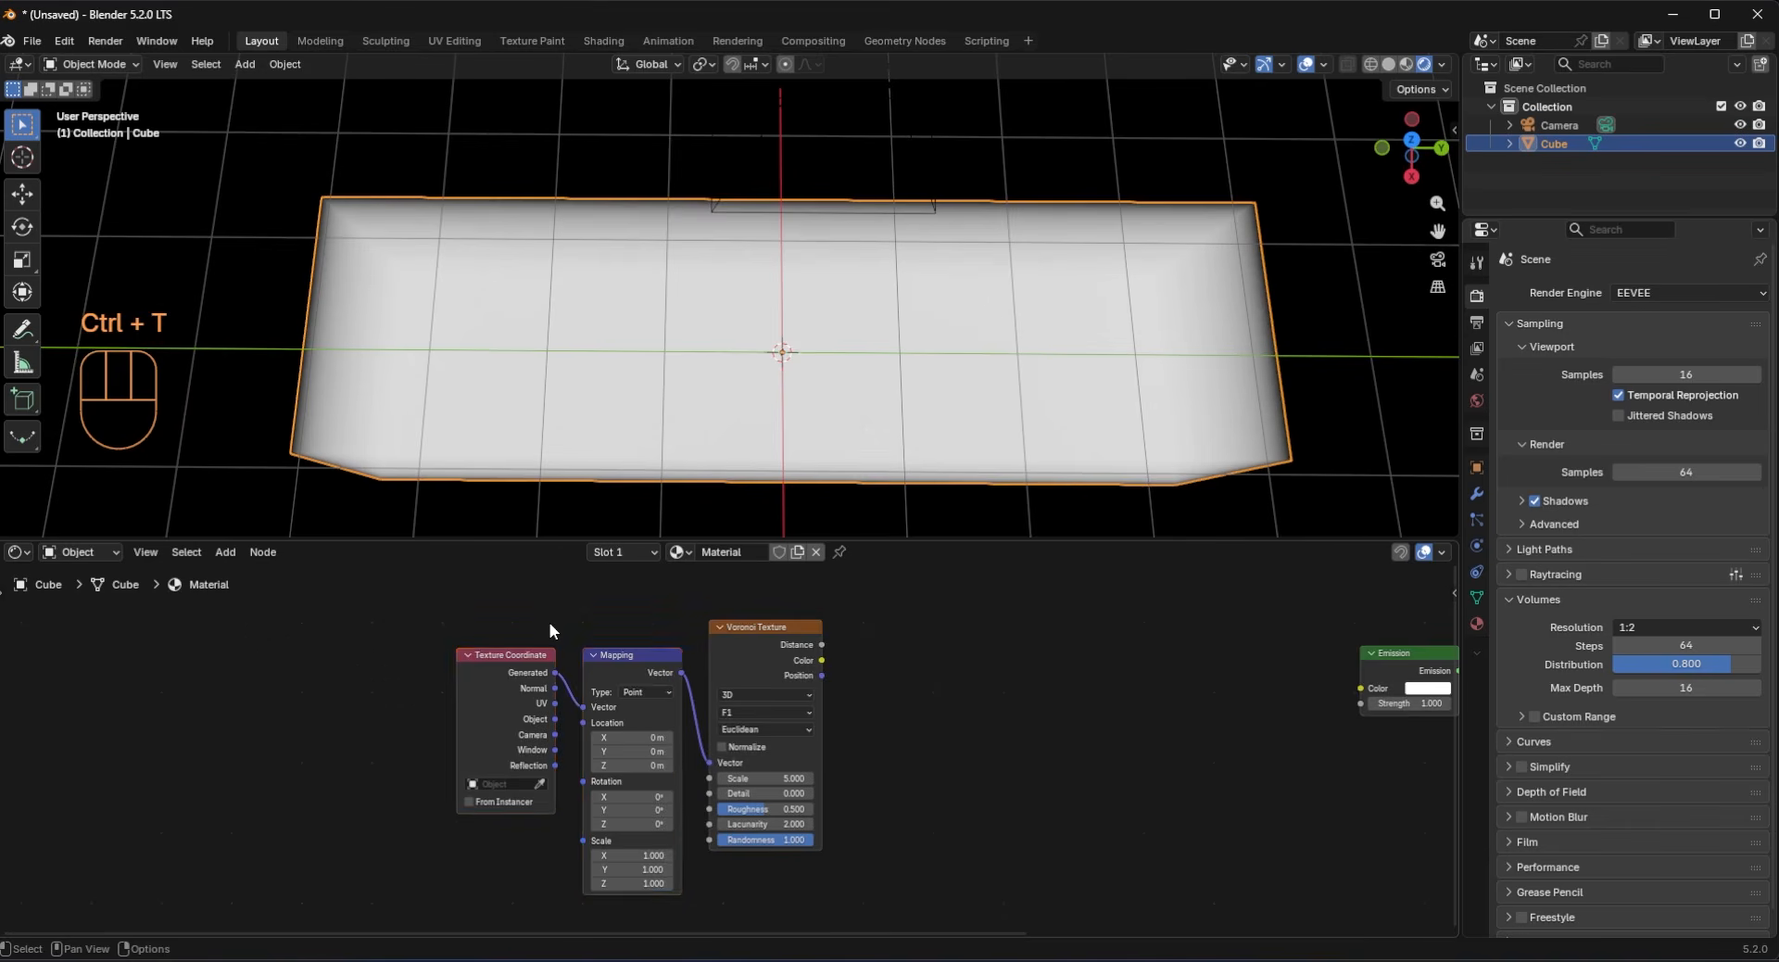
Step: Connect the Voronoi Texture's Distance output to the Emission node's Strength
scroll(548, 621, "right", 5)
left_click_drag(526, 616, 1065, 675)
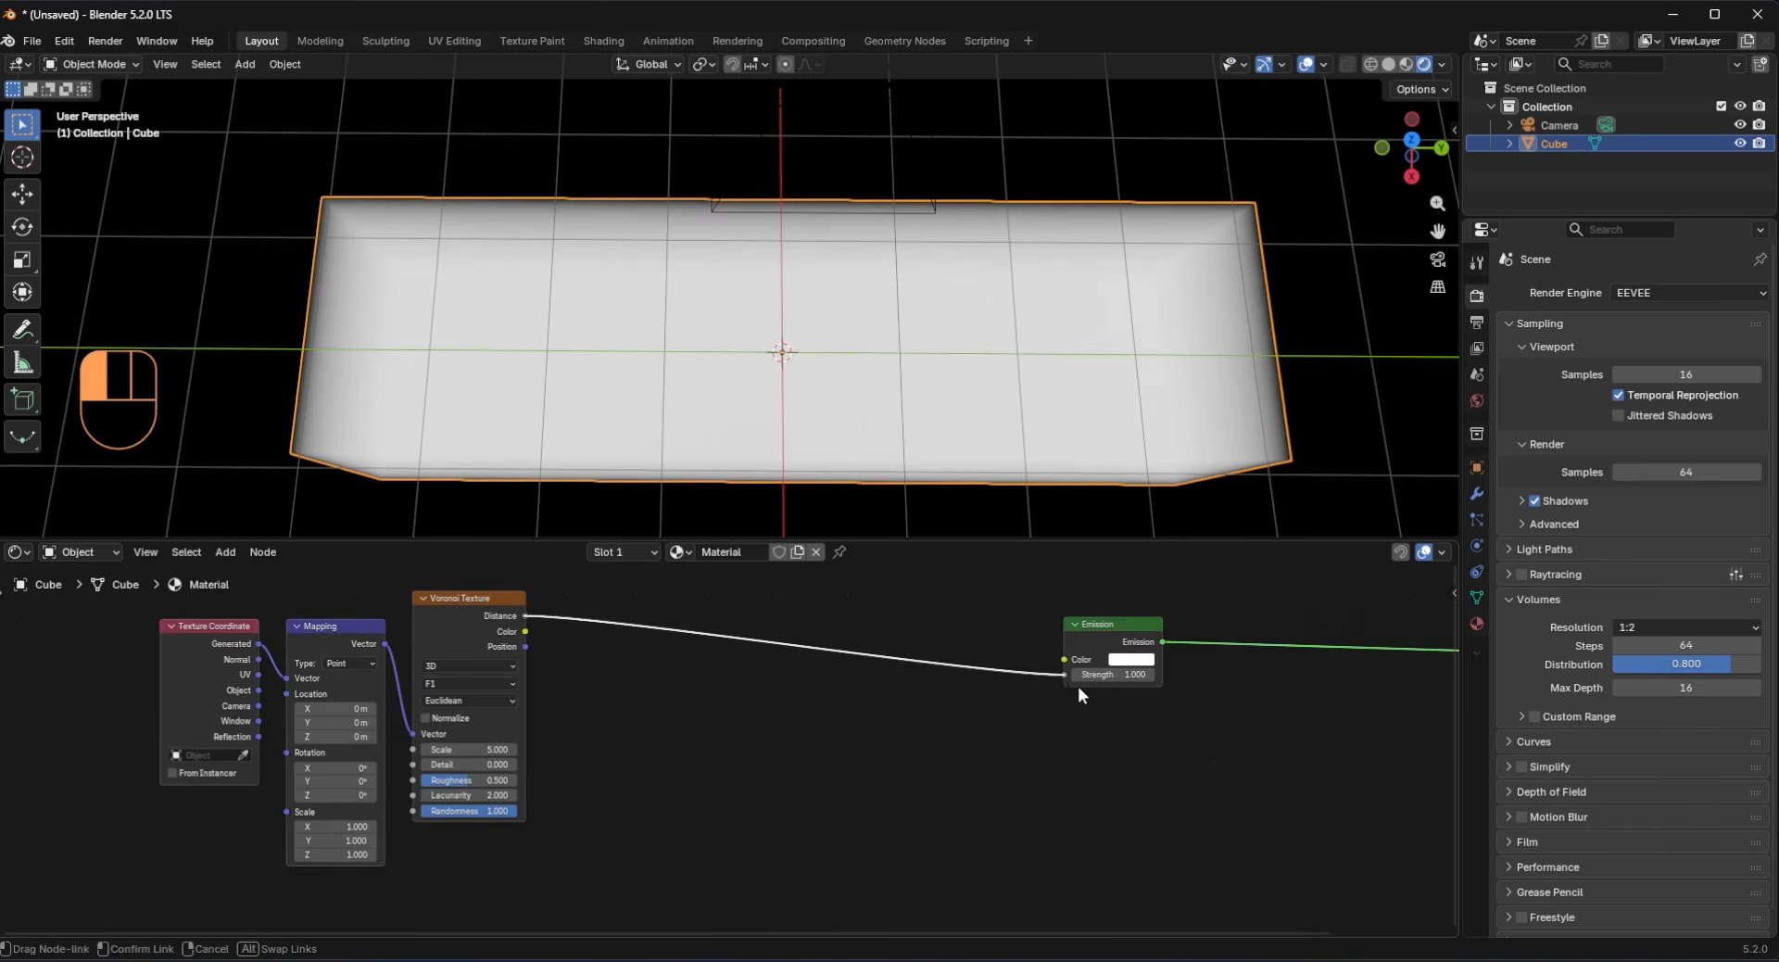
middle_click_drag(868, 428, 696, 435)
scroll(714, 630, "up", 1)
Step: Insert a Color Ramp node on the link between the Voronoi Texture and the Emission shader
key("shift+a")
type("color ramp")
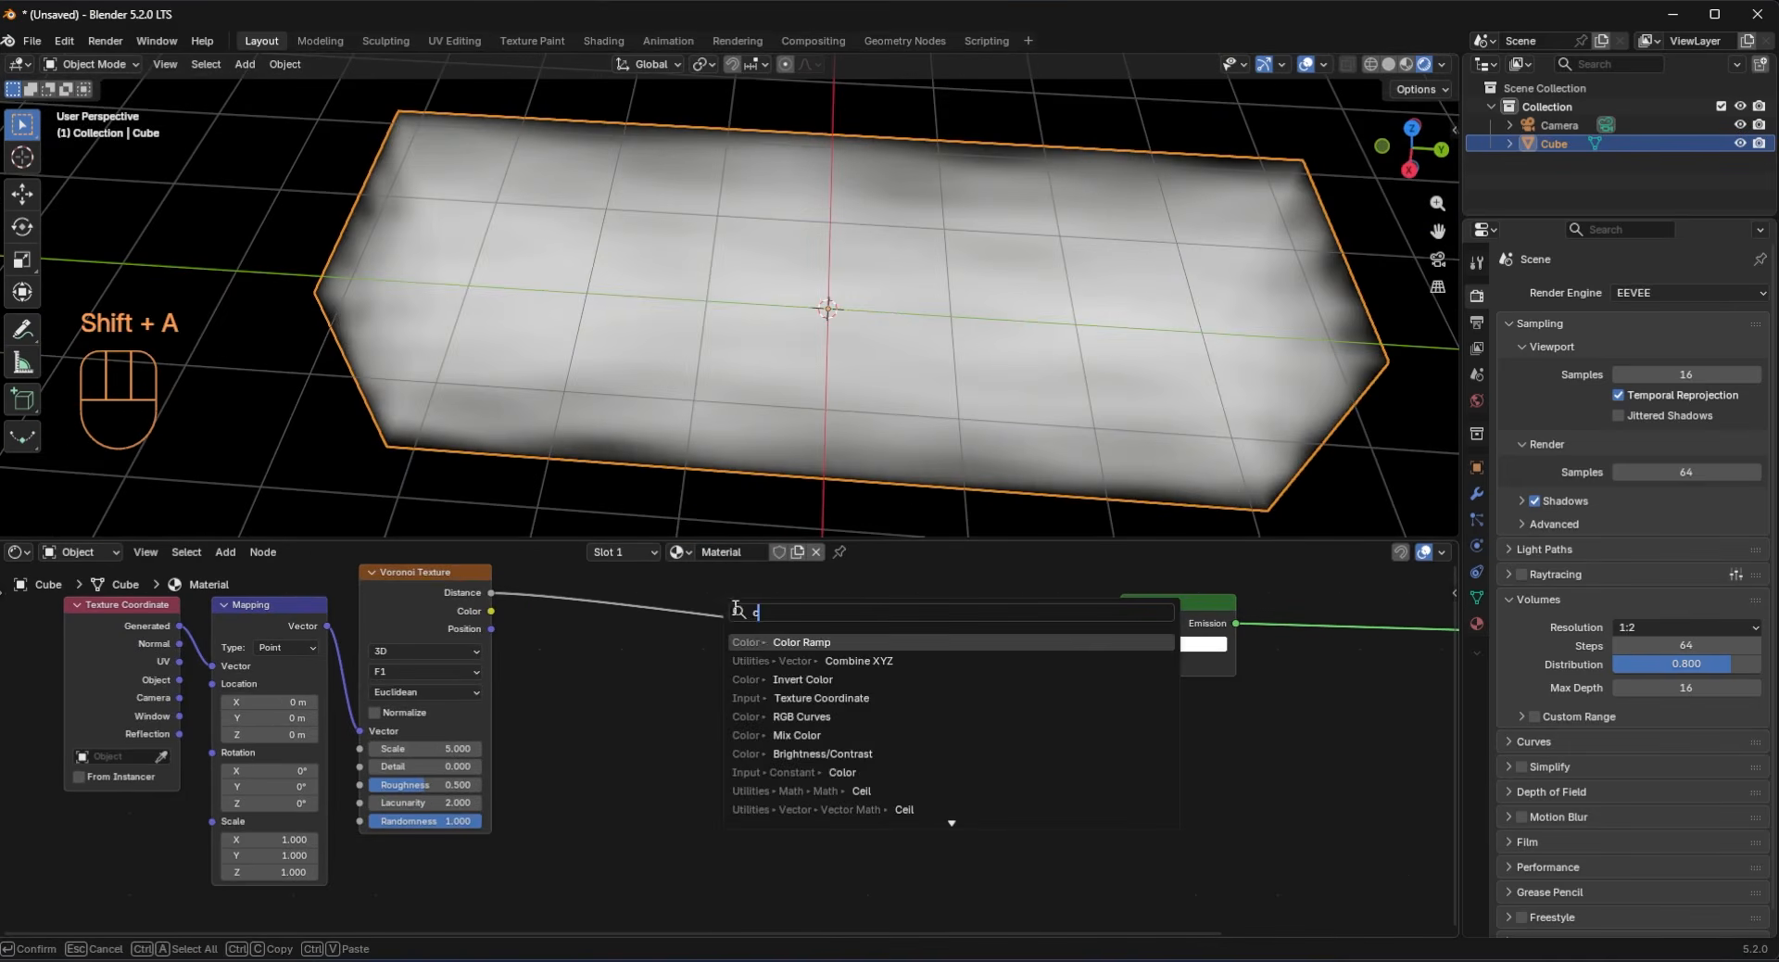
key("Return")
left_click(726, 619)
Step: Set the Voronoi Texture's feature output to Distance to Edge
scroll(649, 668, "up", 2)
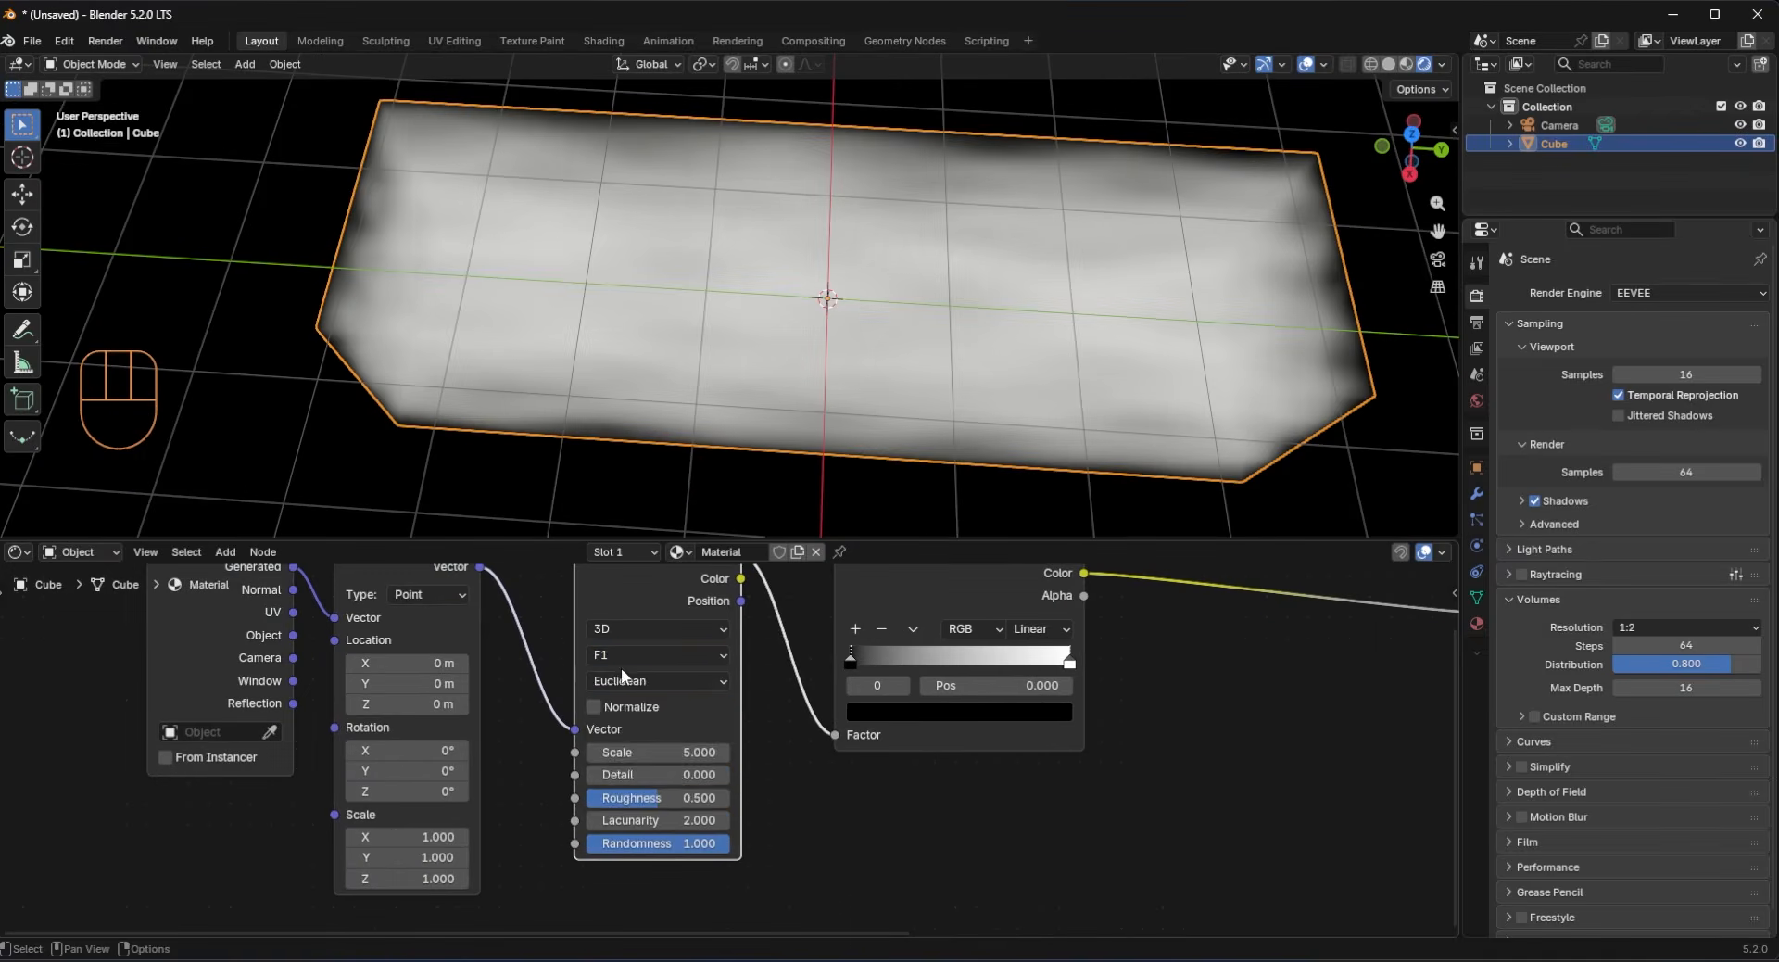
left_click(629, 655)
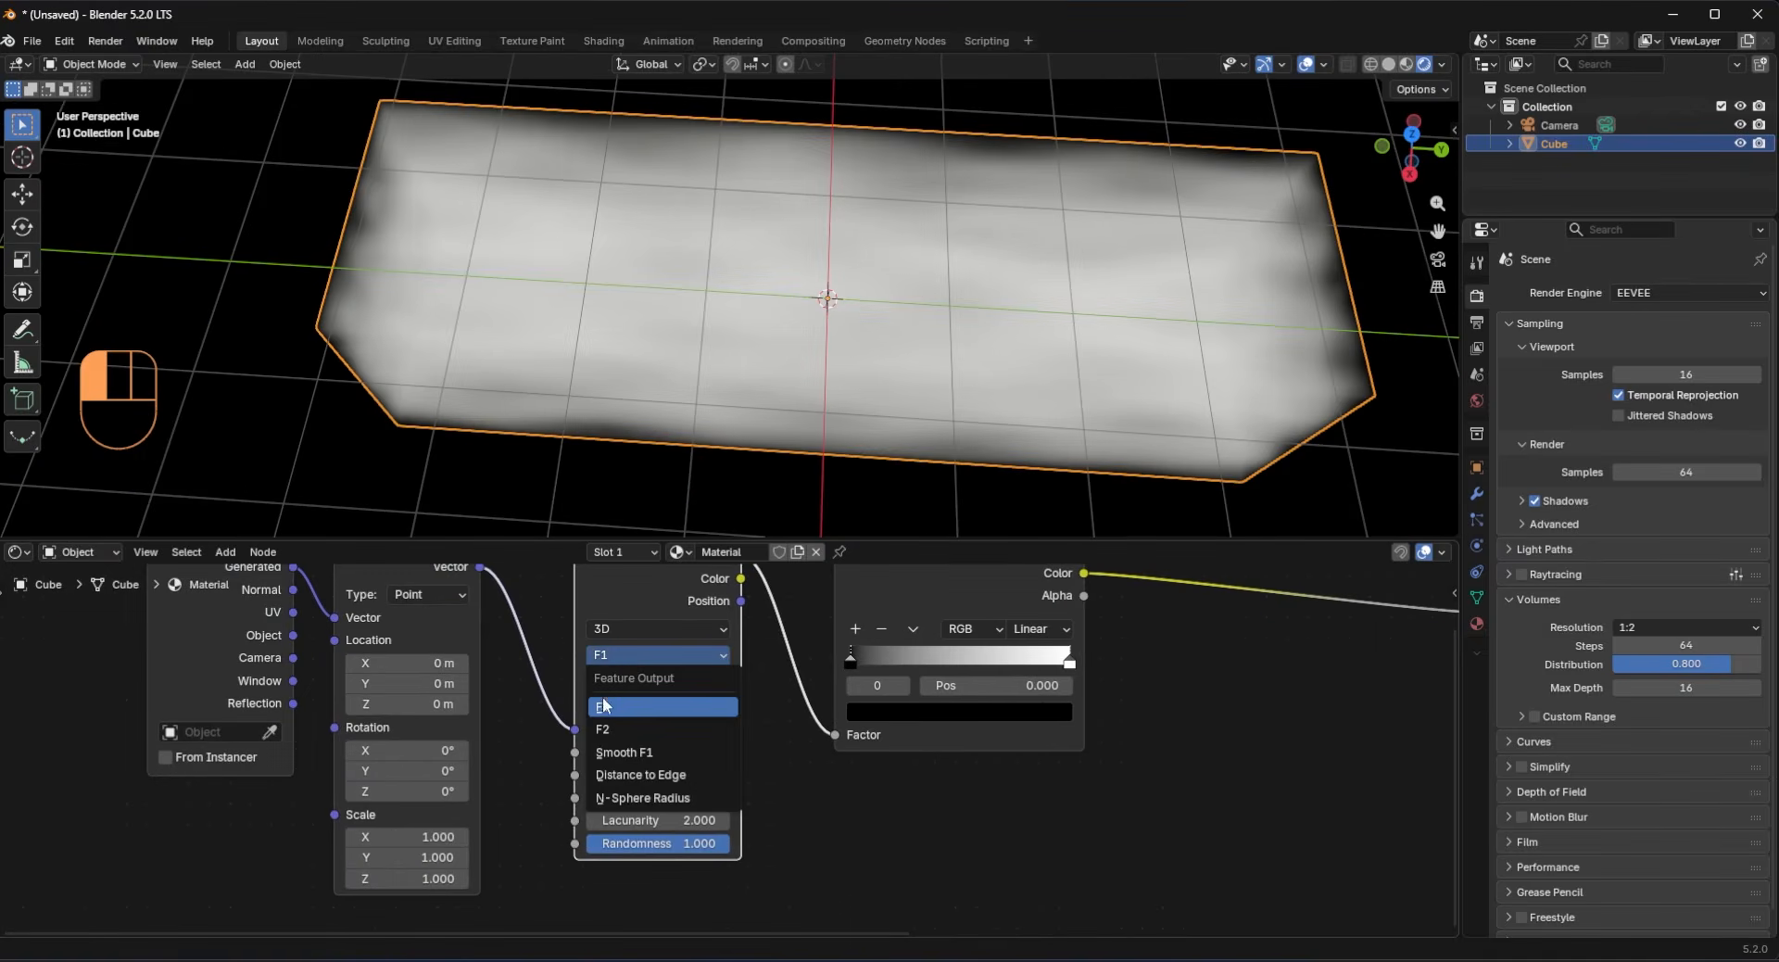
left_click(613, 777)
Step: Flip the Color Ramp so it runs from white to black
scroll(487, 696, "down", 2)
scroll(626, 680, "up", 1)
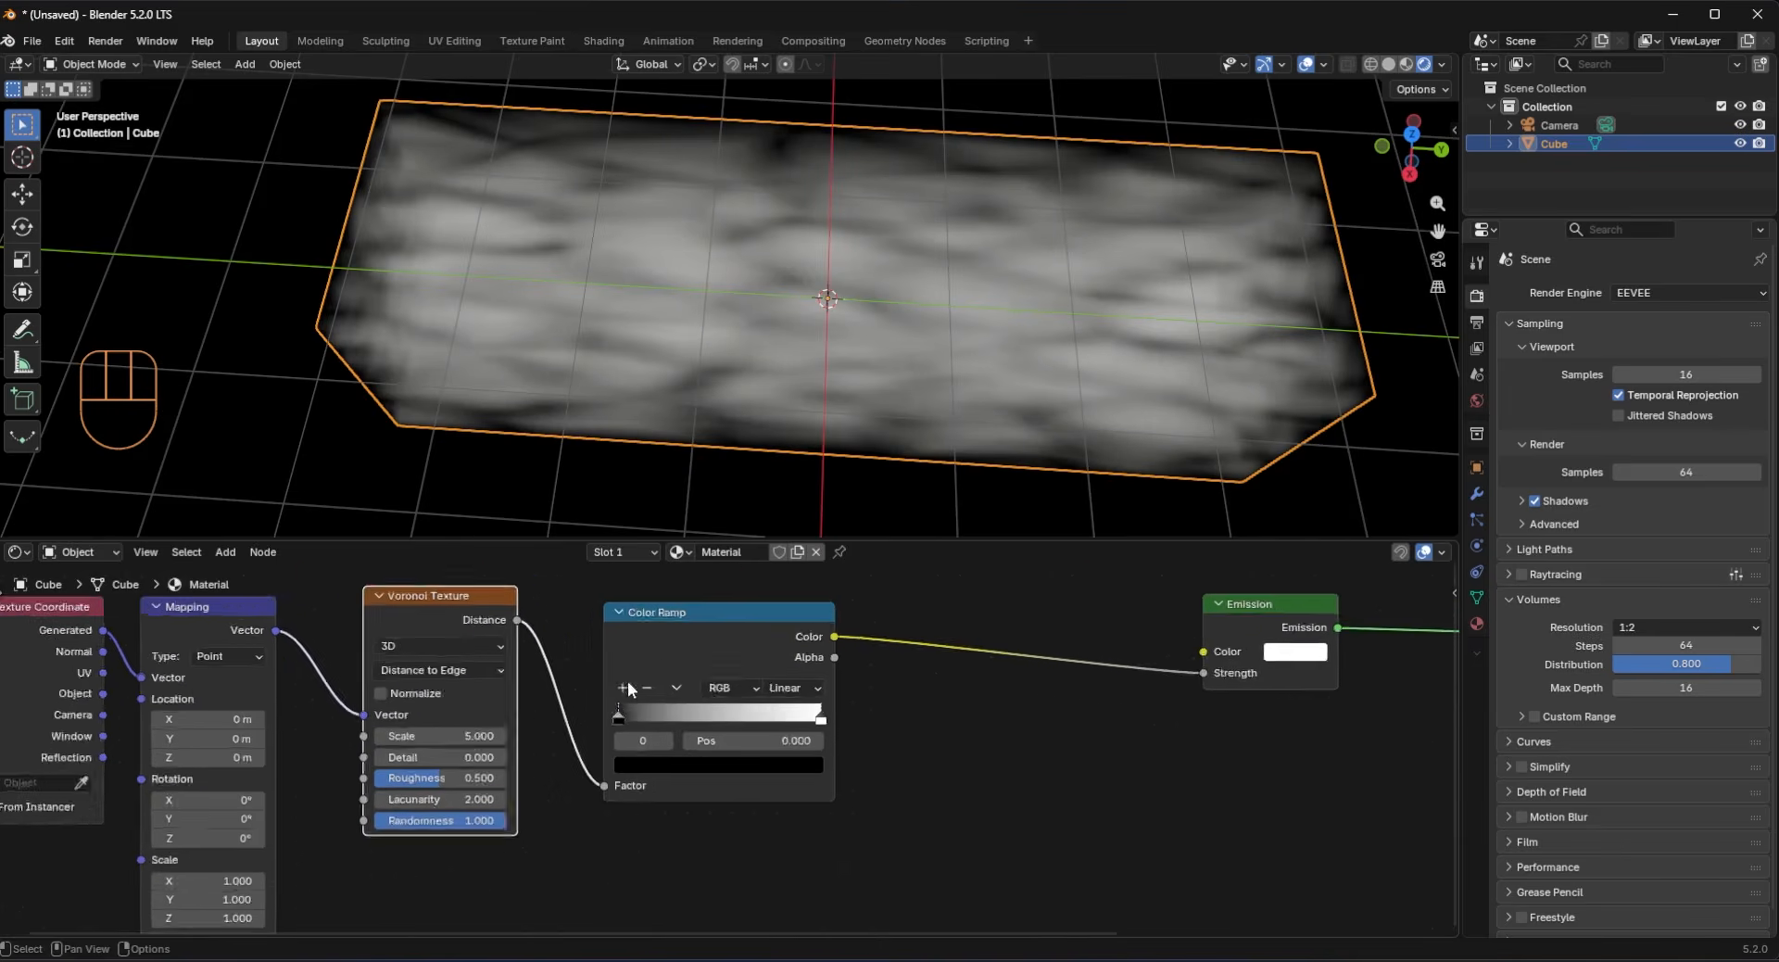
scroll(675, 695, "up", 1)
scroll(697, 695, "up", 1)
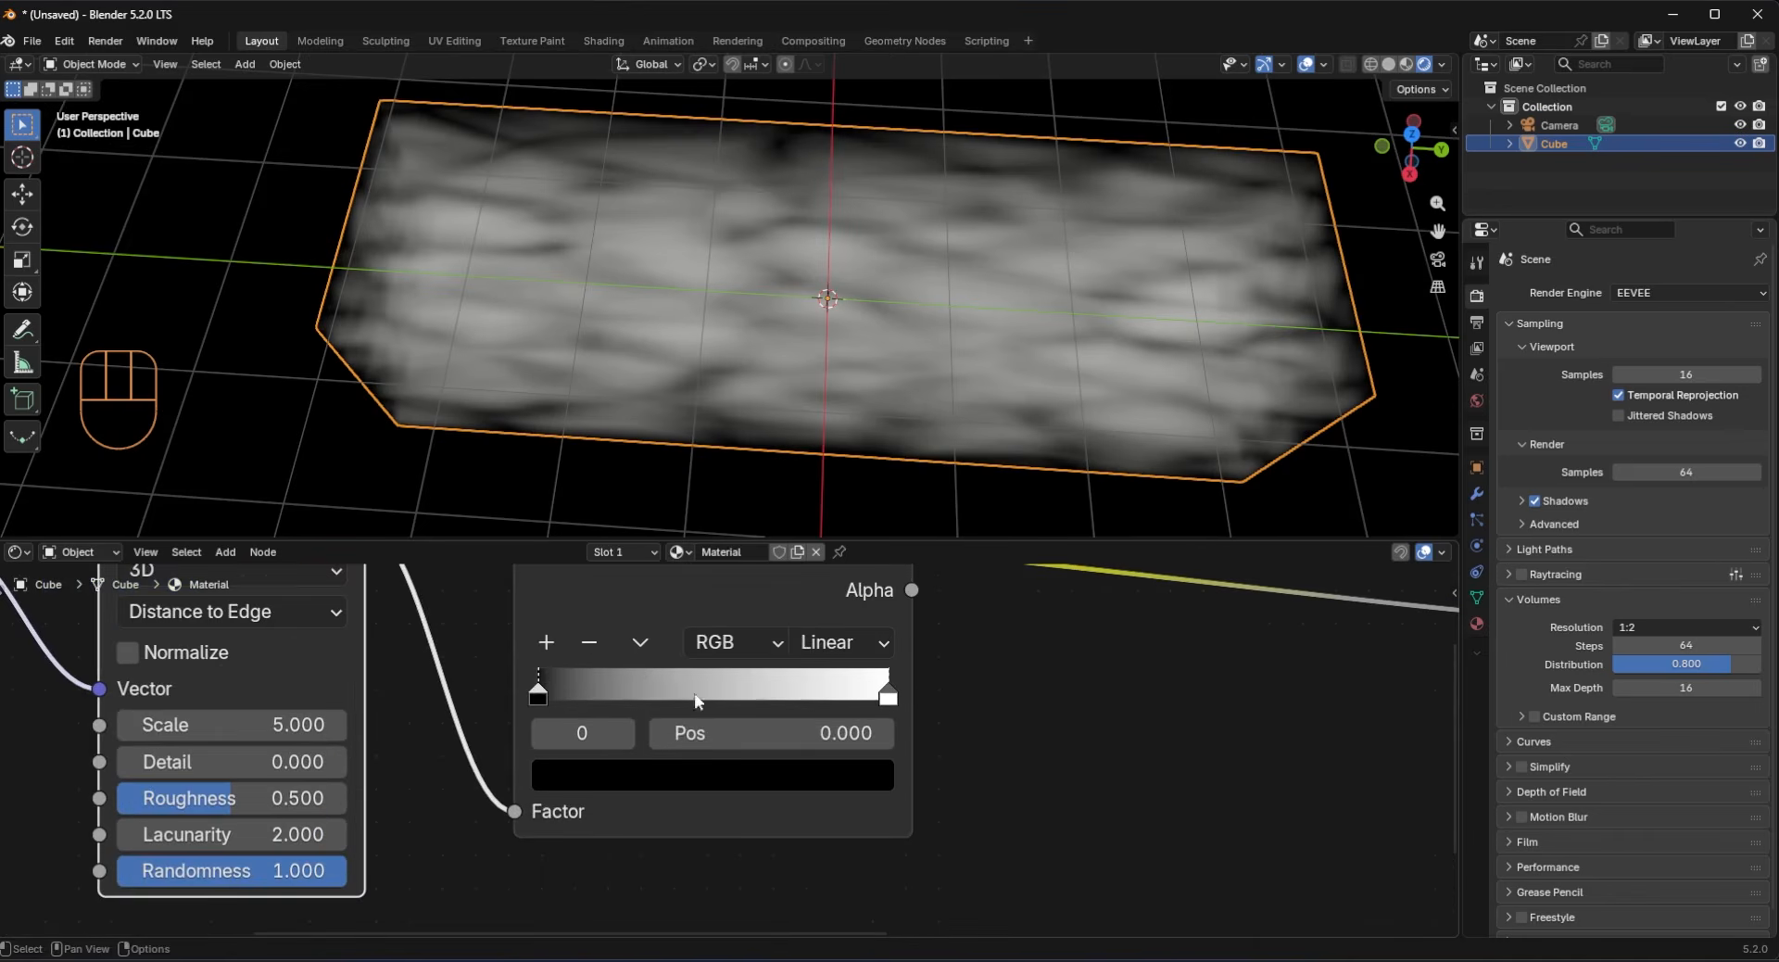
left_click(638, 643)
left_click(630, 681)
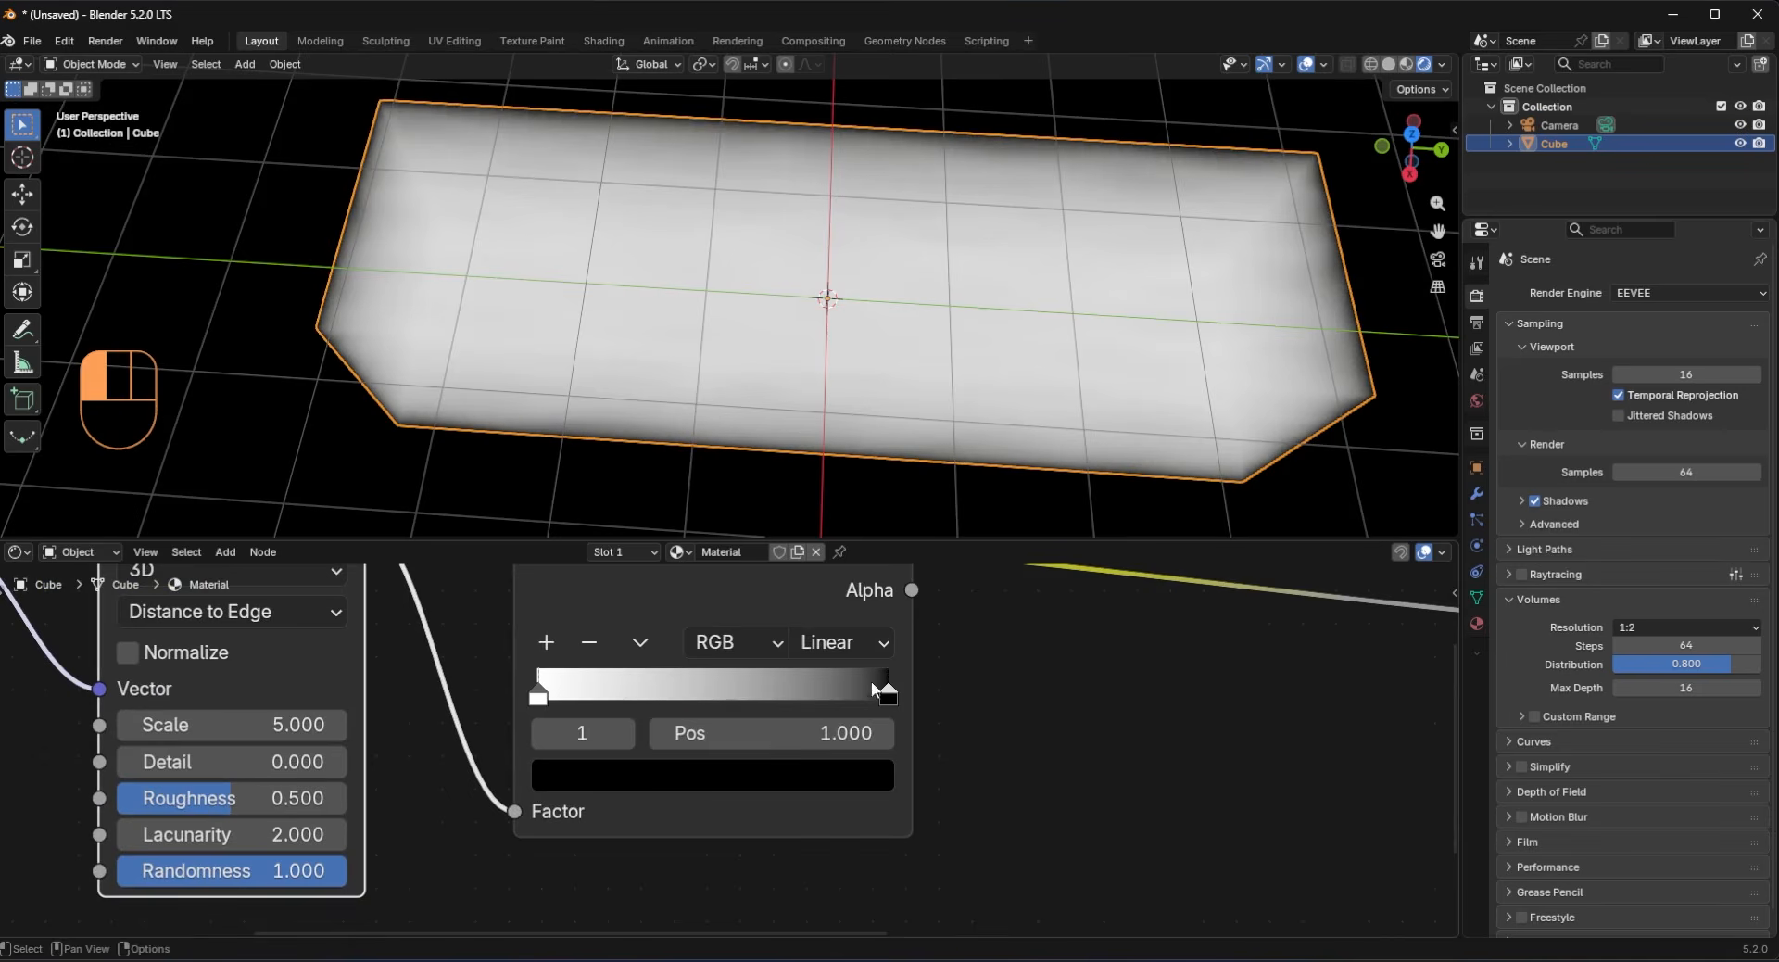
Step: Set the position of the Color Ramp's black stop to 0.03
left_click(848, 734)
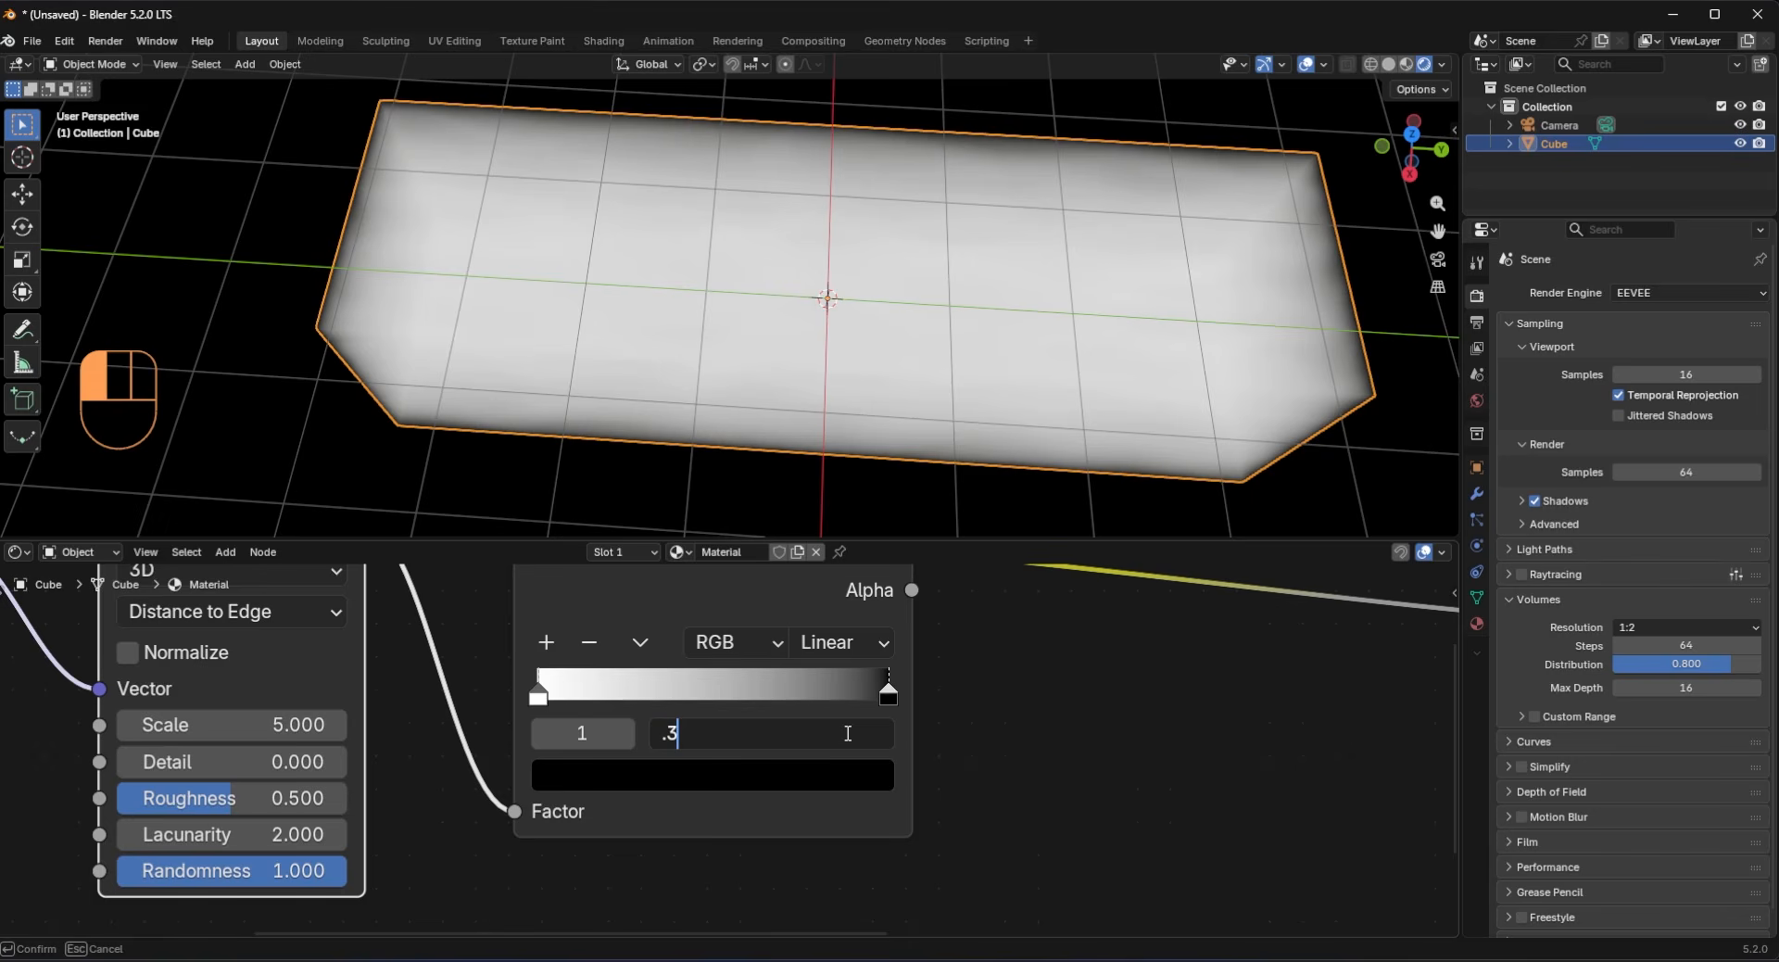
type(".03")
key("Return")
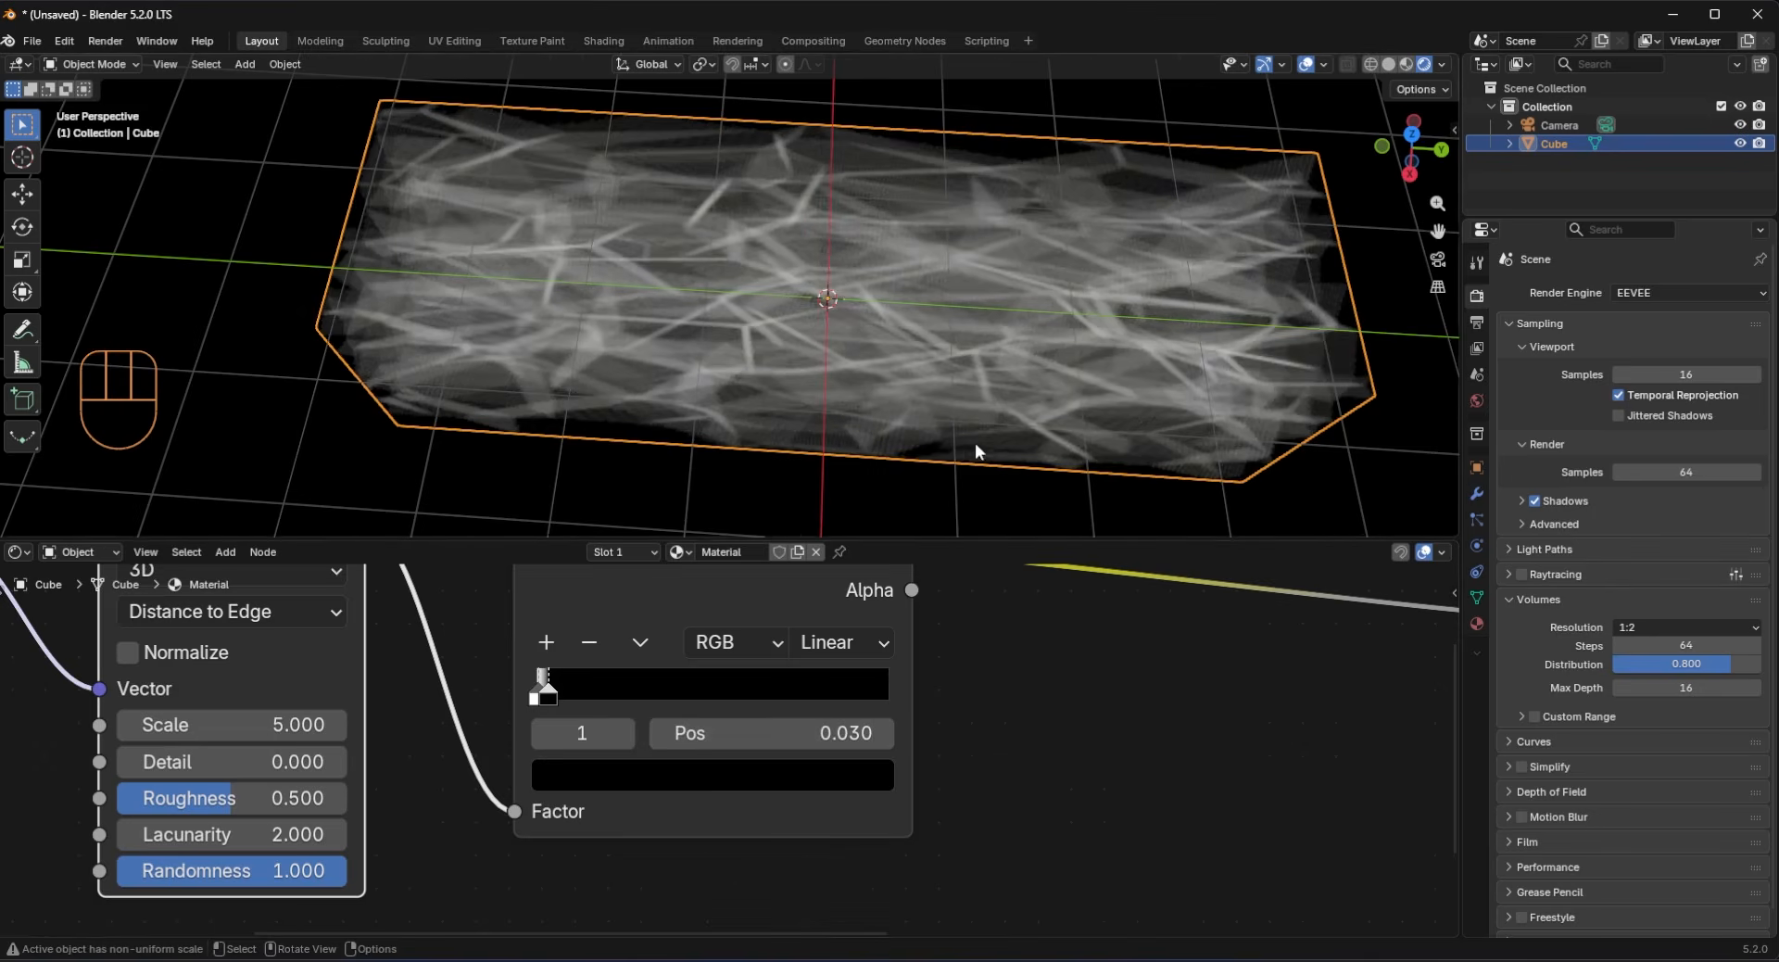
Step: Examine the thin volumetric strands inside the stretched cube from several angles and close up
scroll(975, 442, "down", 2)
left_click(1154, 414)
middle_click_drag(1154, 414, 729, 293)
scroll(887, 278, "up", 6)
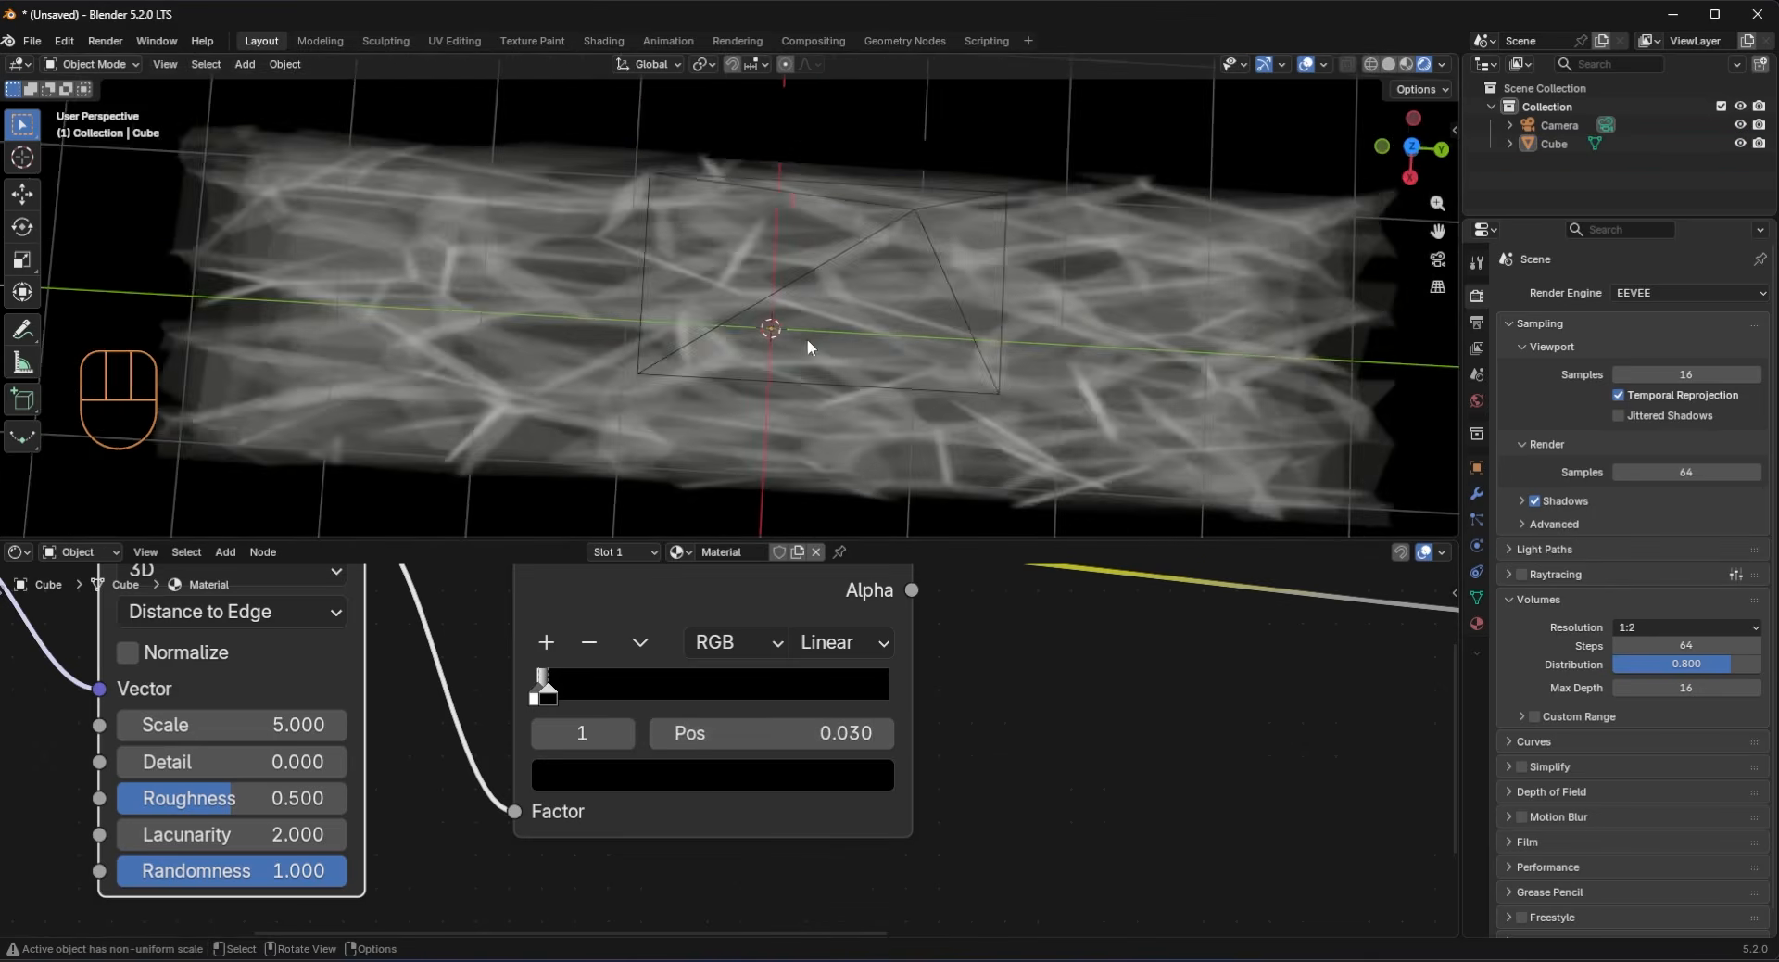
left_click(632, 293)
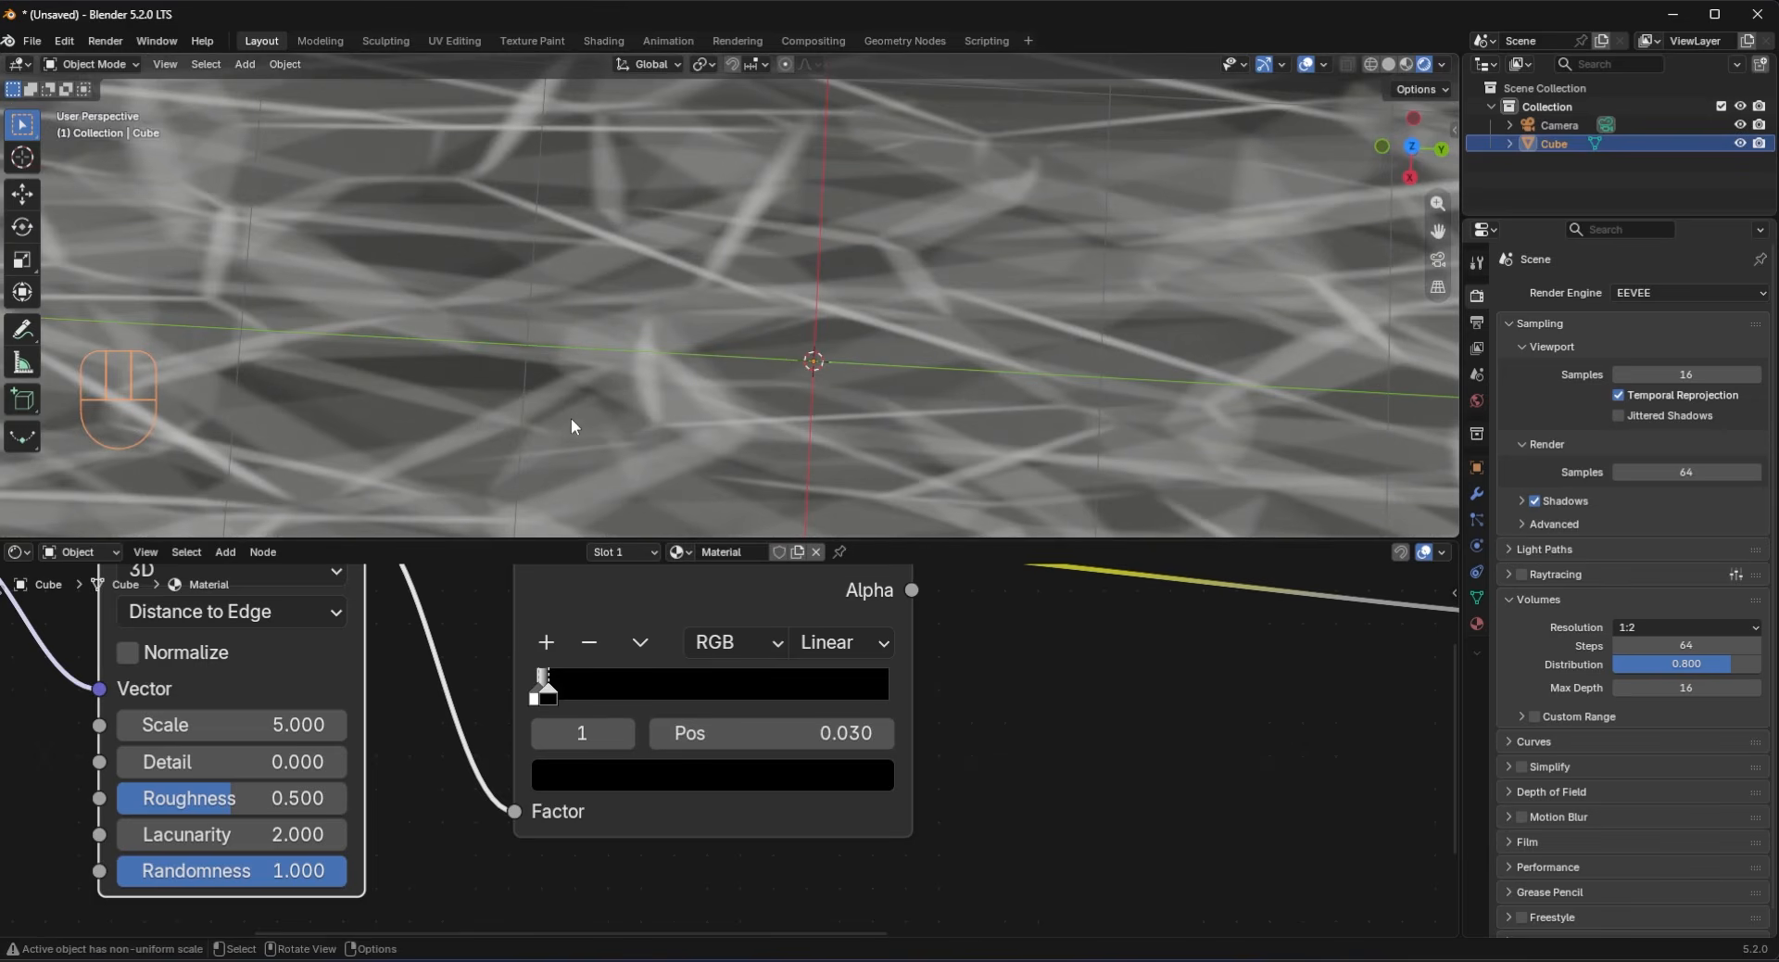
middle_click_drag(571, 419, 516, 435)
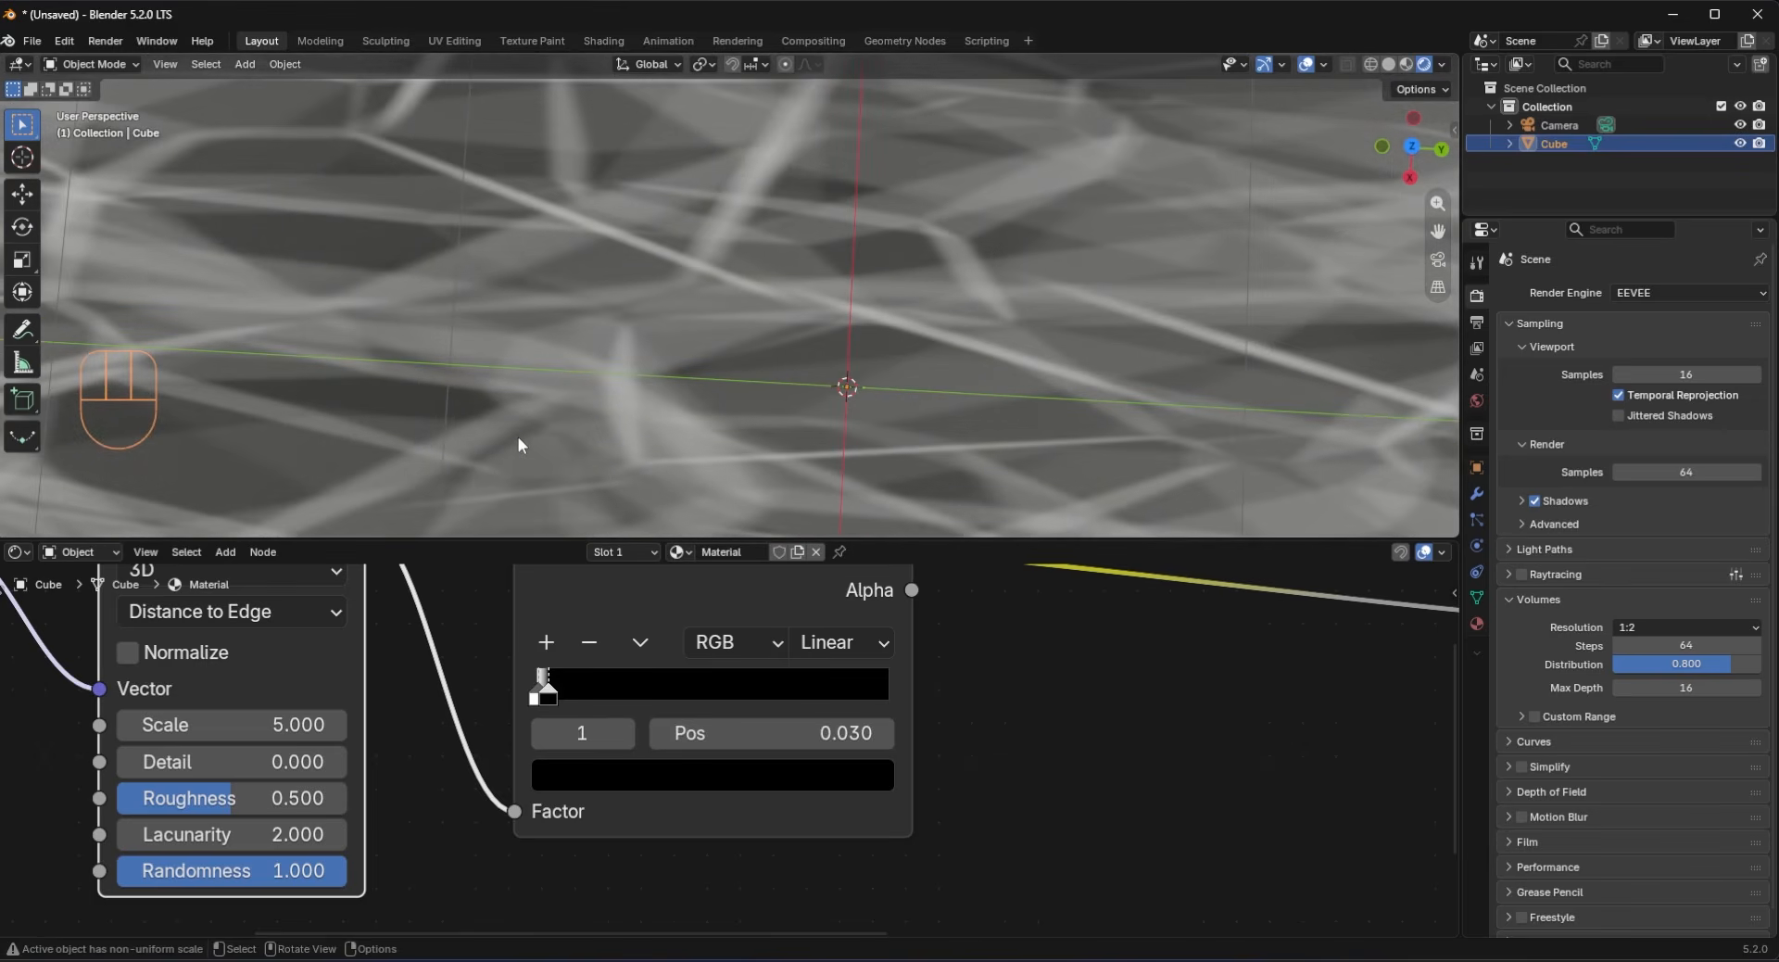
middle_click_drag(519, 443, 385, 215)
scroll(634, 376, "down", 3)
scroll(743, 308, "down", 4)
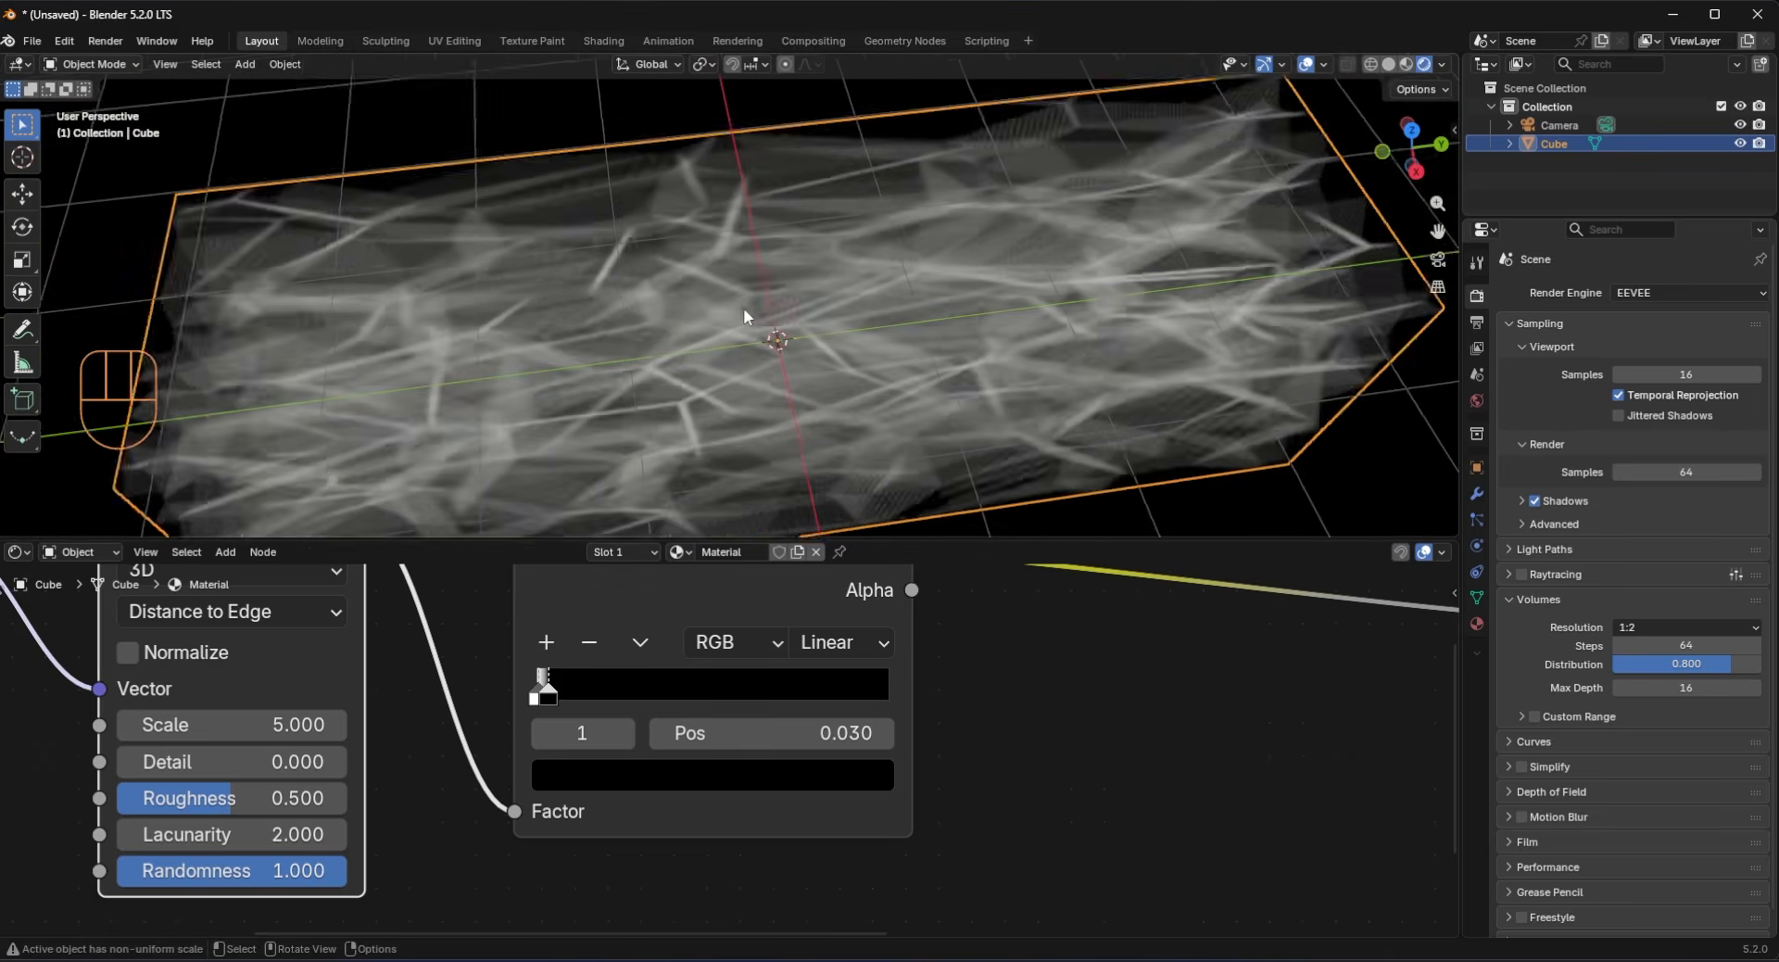
mouse_move(960, 415)
middle_mouse_down()
mouse_move(969, 471)
mouse_move(935, 415)
middle_mouse_up()
scroll(970, 470, "up", 5)
scroll(934, 415, "up", 3)
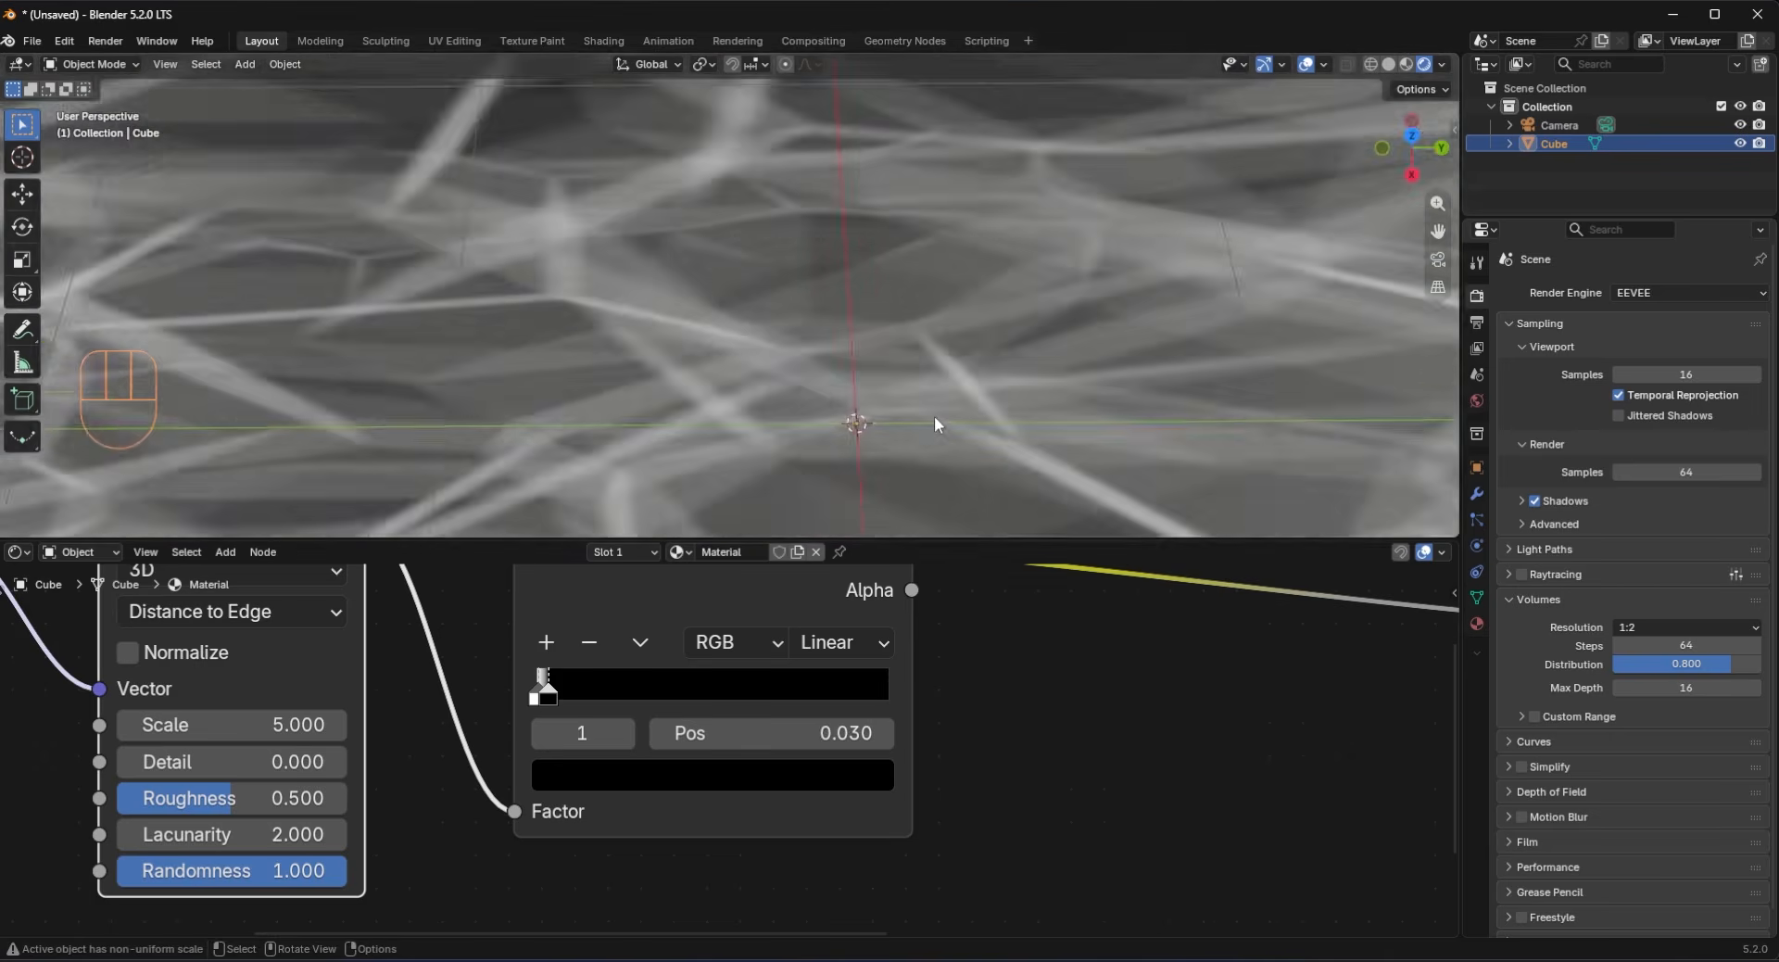
Step: Move the Texture Coordinate node away from the Mapping node and insert a Mix Color node on the link between them
left_click_drag(823, 634, 336, 683)
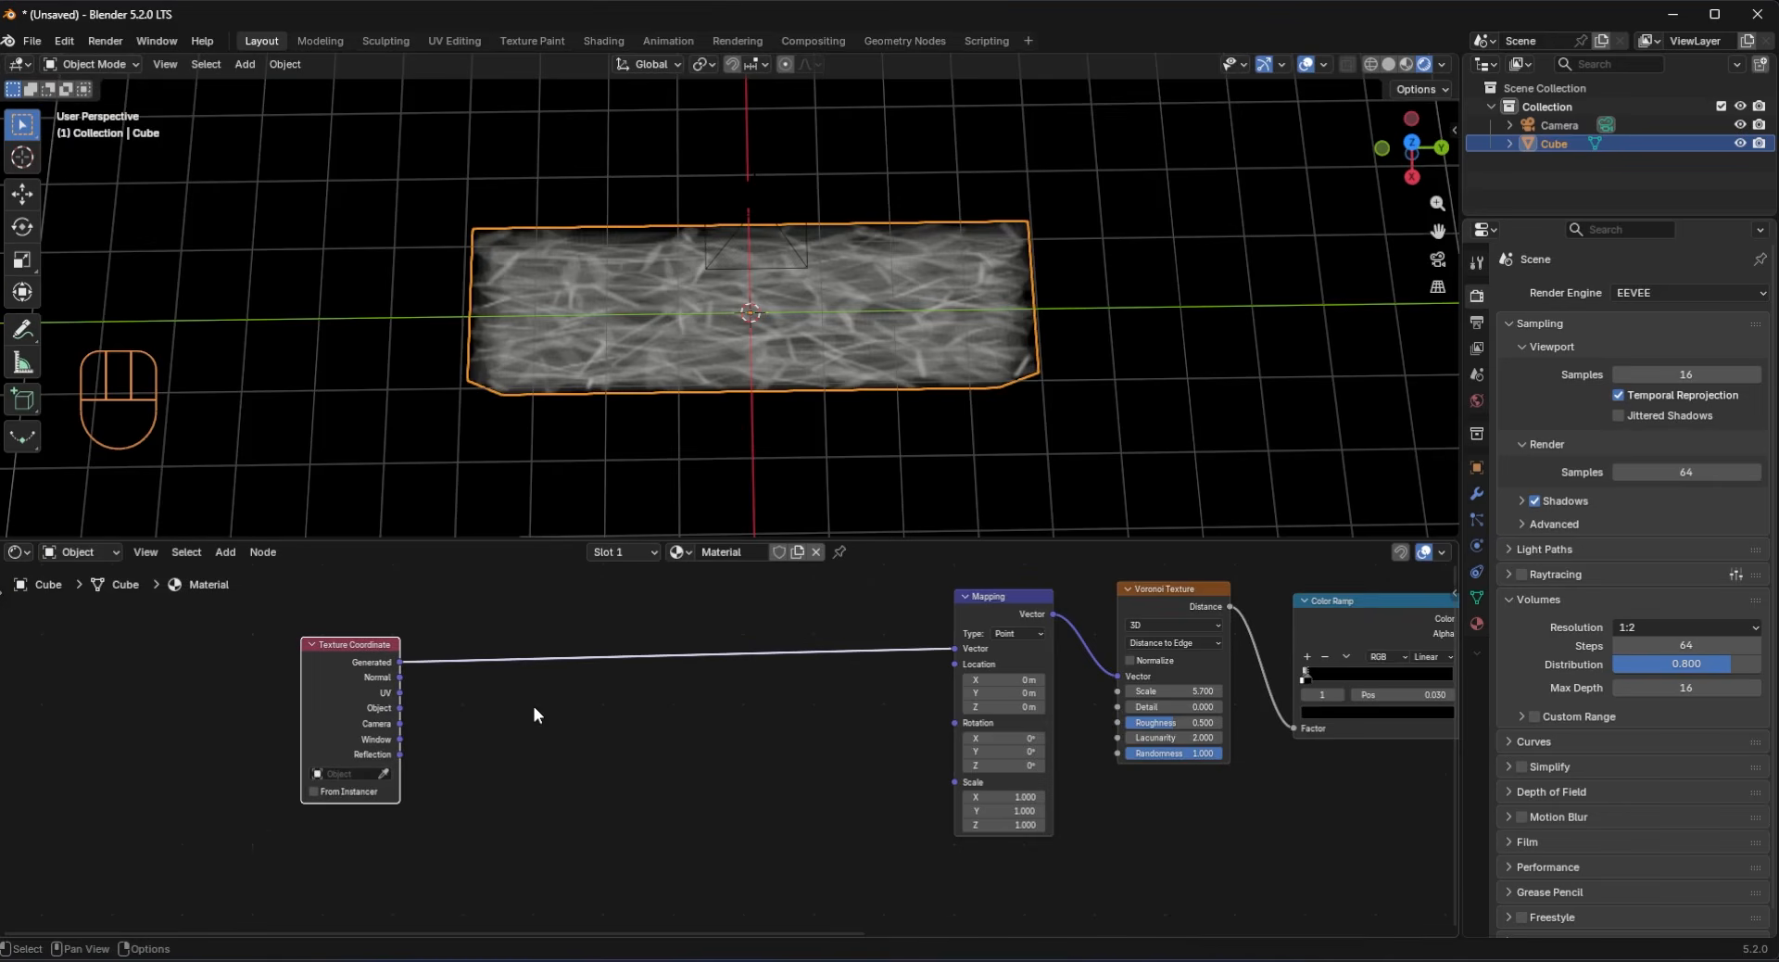
key("shift+a")
type("mi")
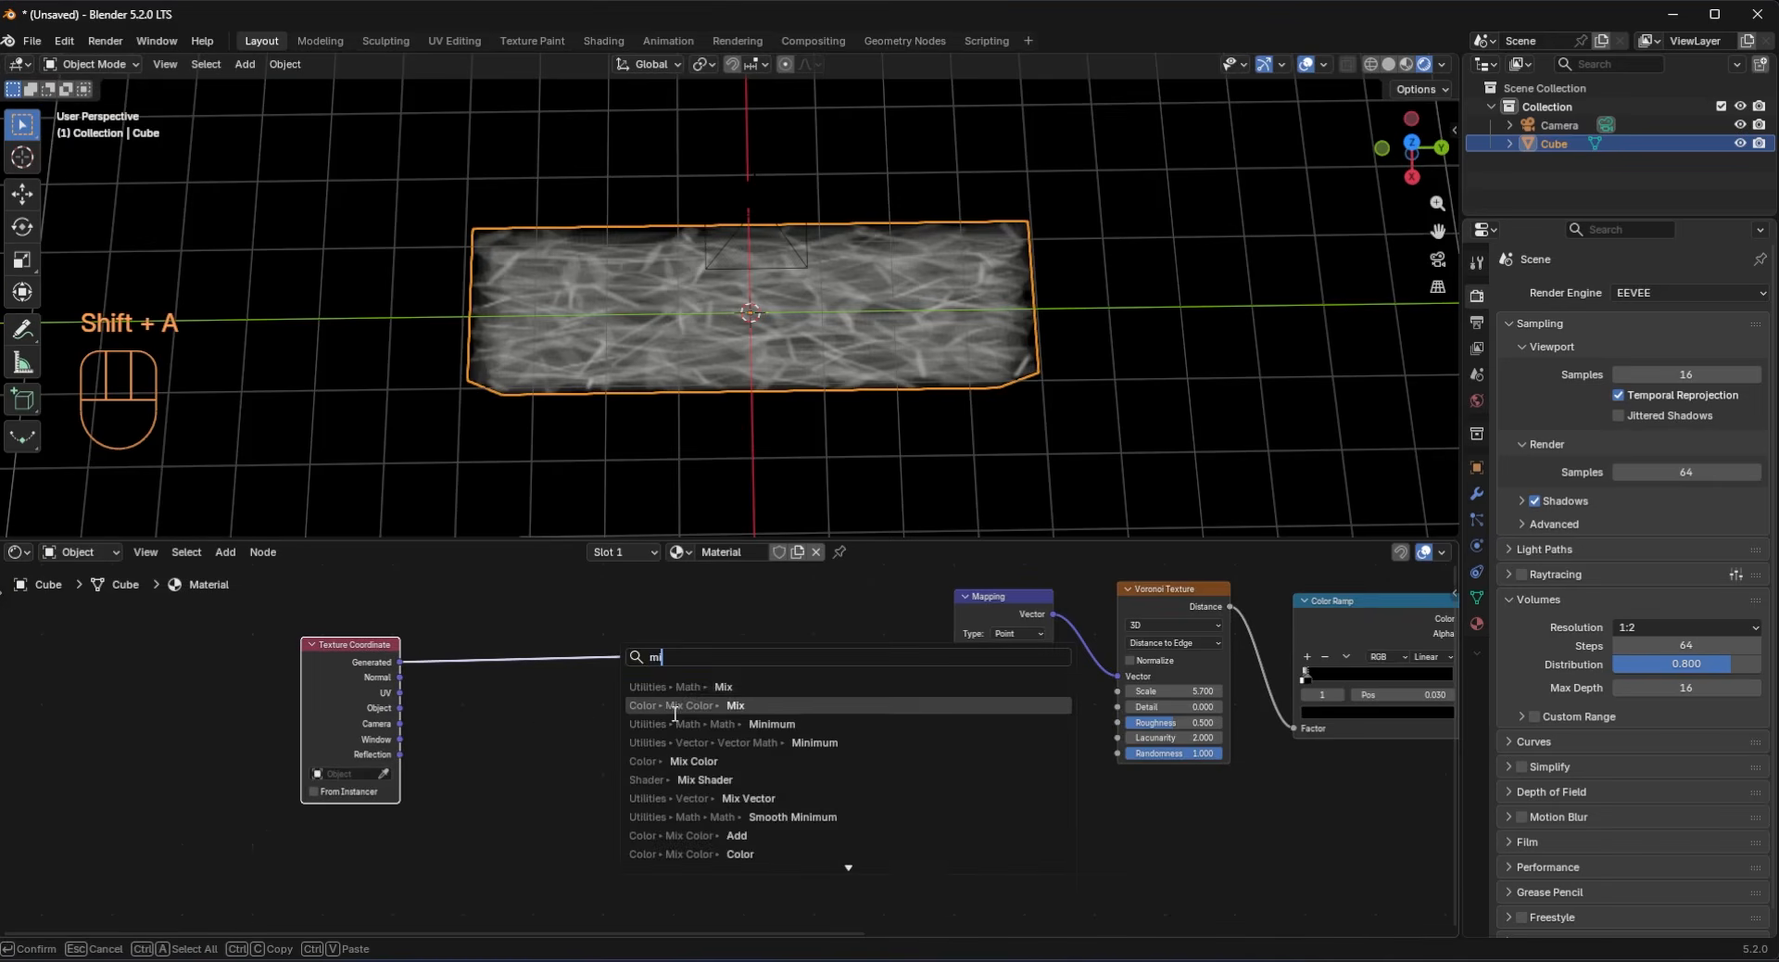
left_click(675, 707)
left_click(615, 615)
scroll(706, 854, "up", 1)
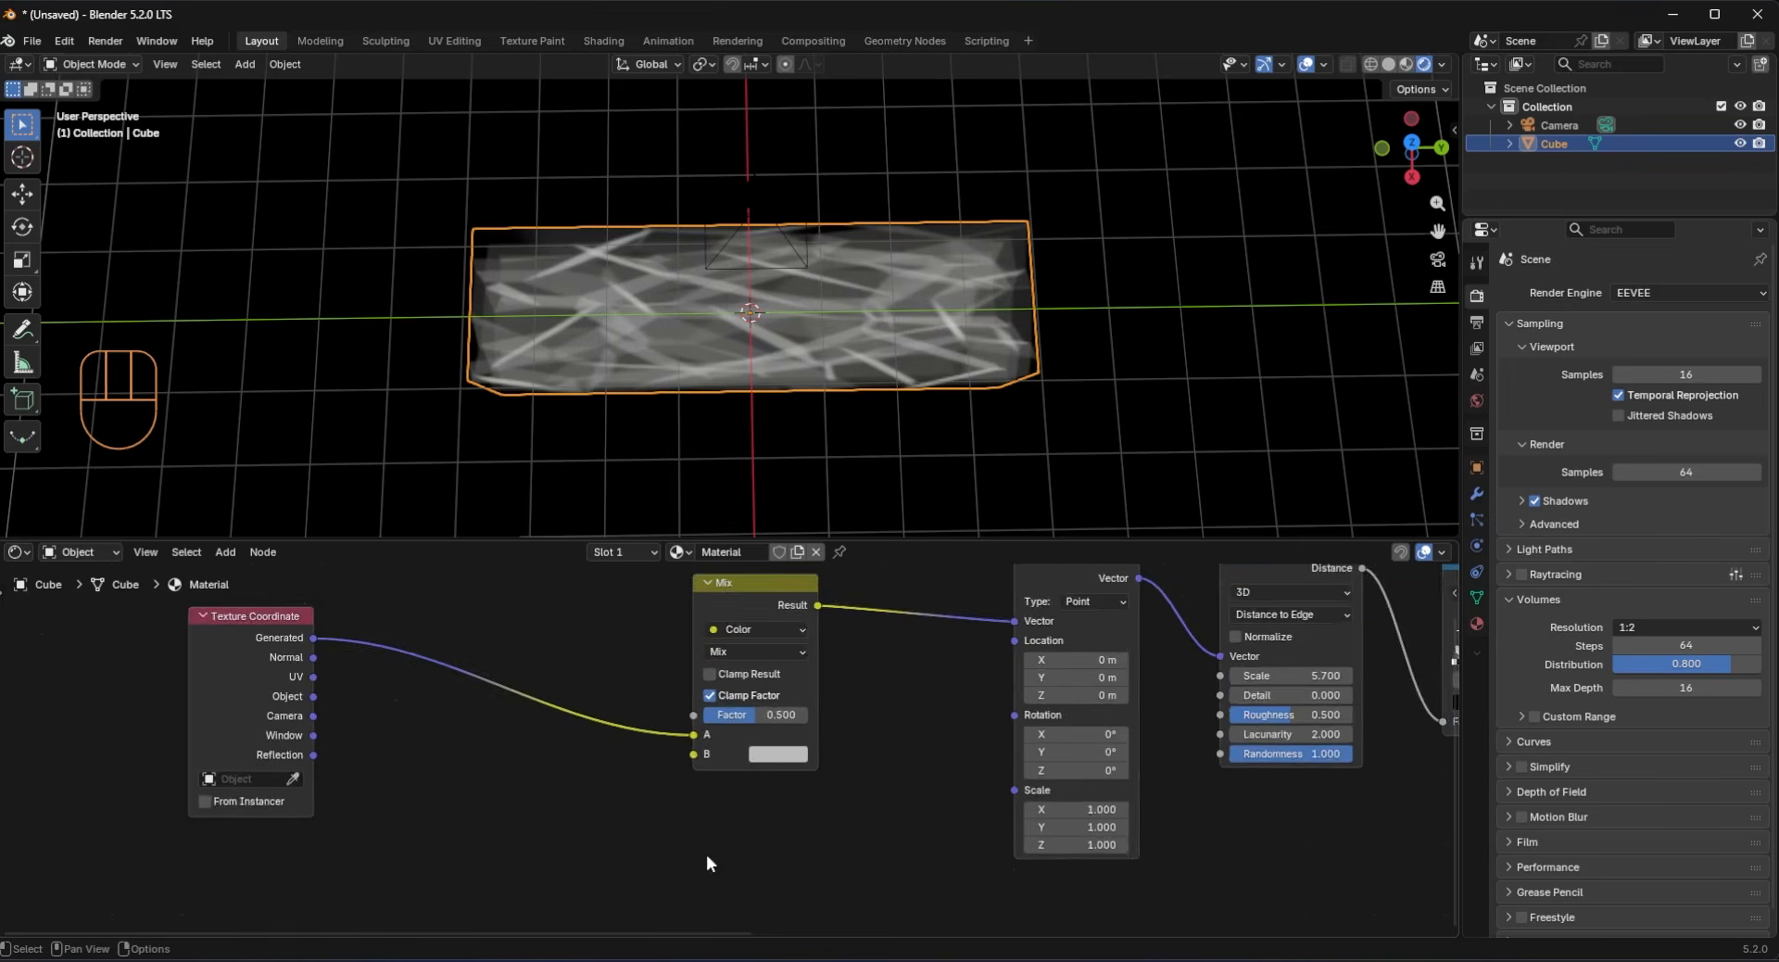
Step: Set the Mix node's factor to 0.275
scroll(707, 854, "up", 1)
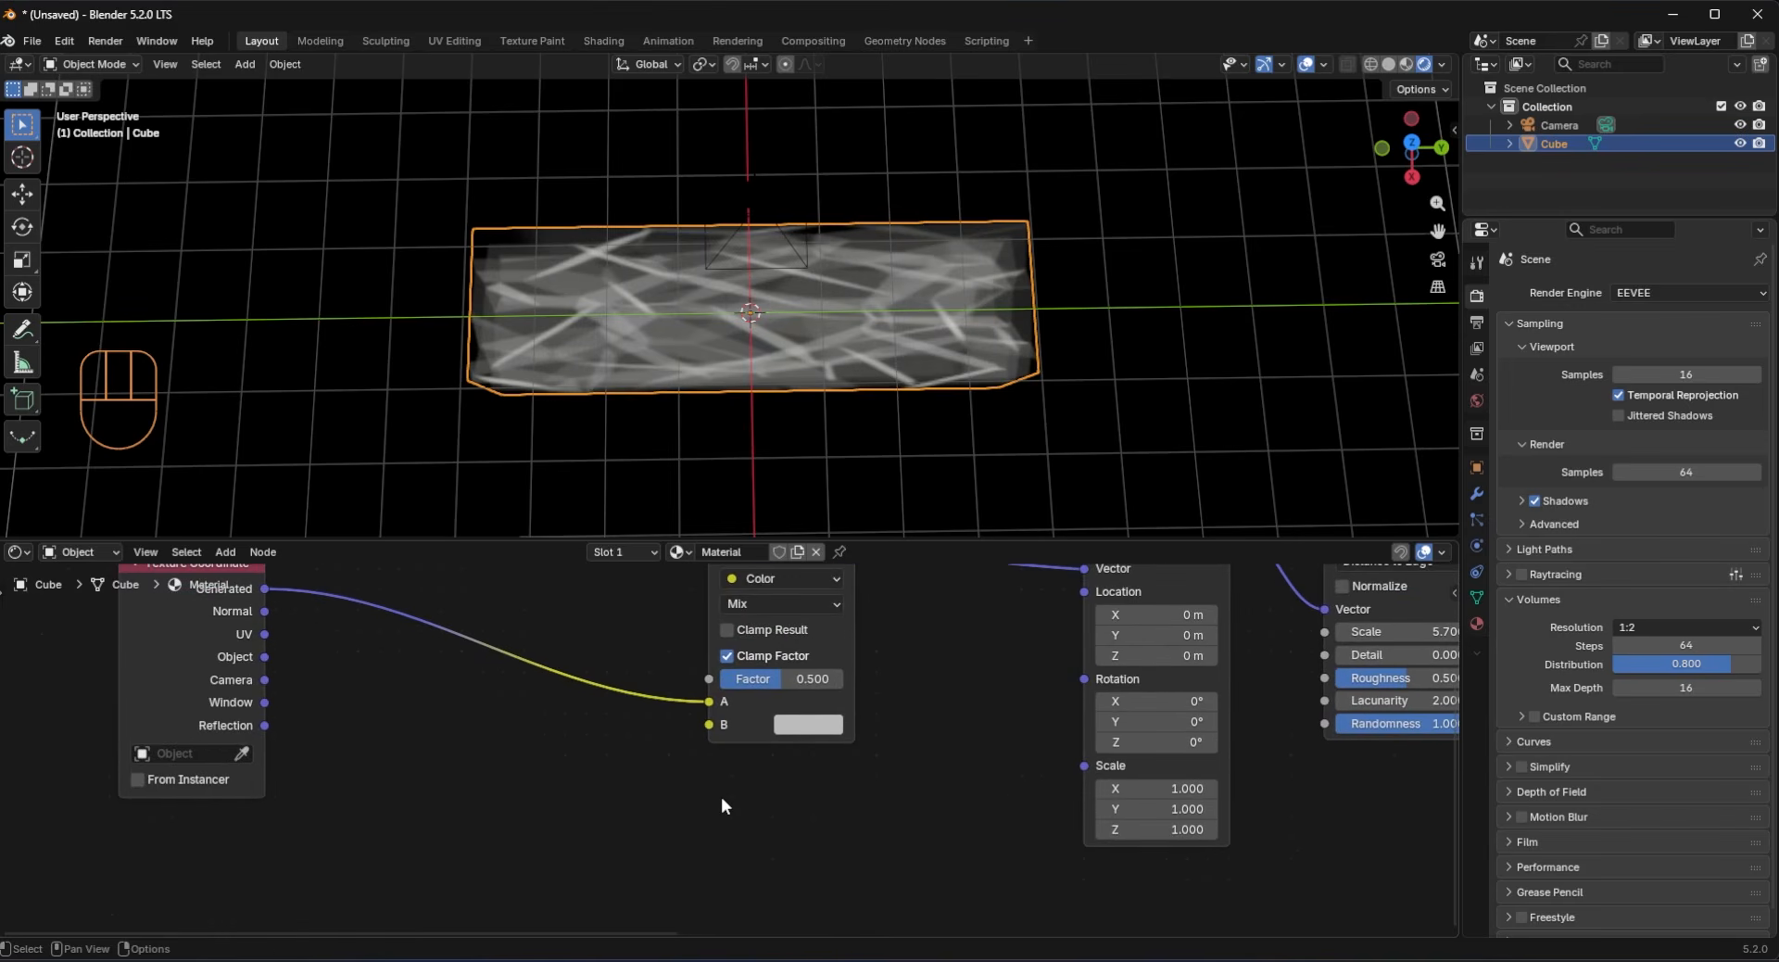
scroll(722, 798, "up", 6)
left_click_drag(802, 637, 759, 637)
scroll(638, 739, "down", 10)
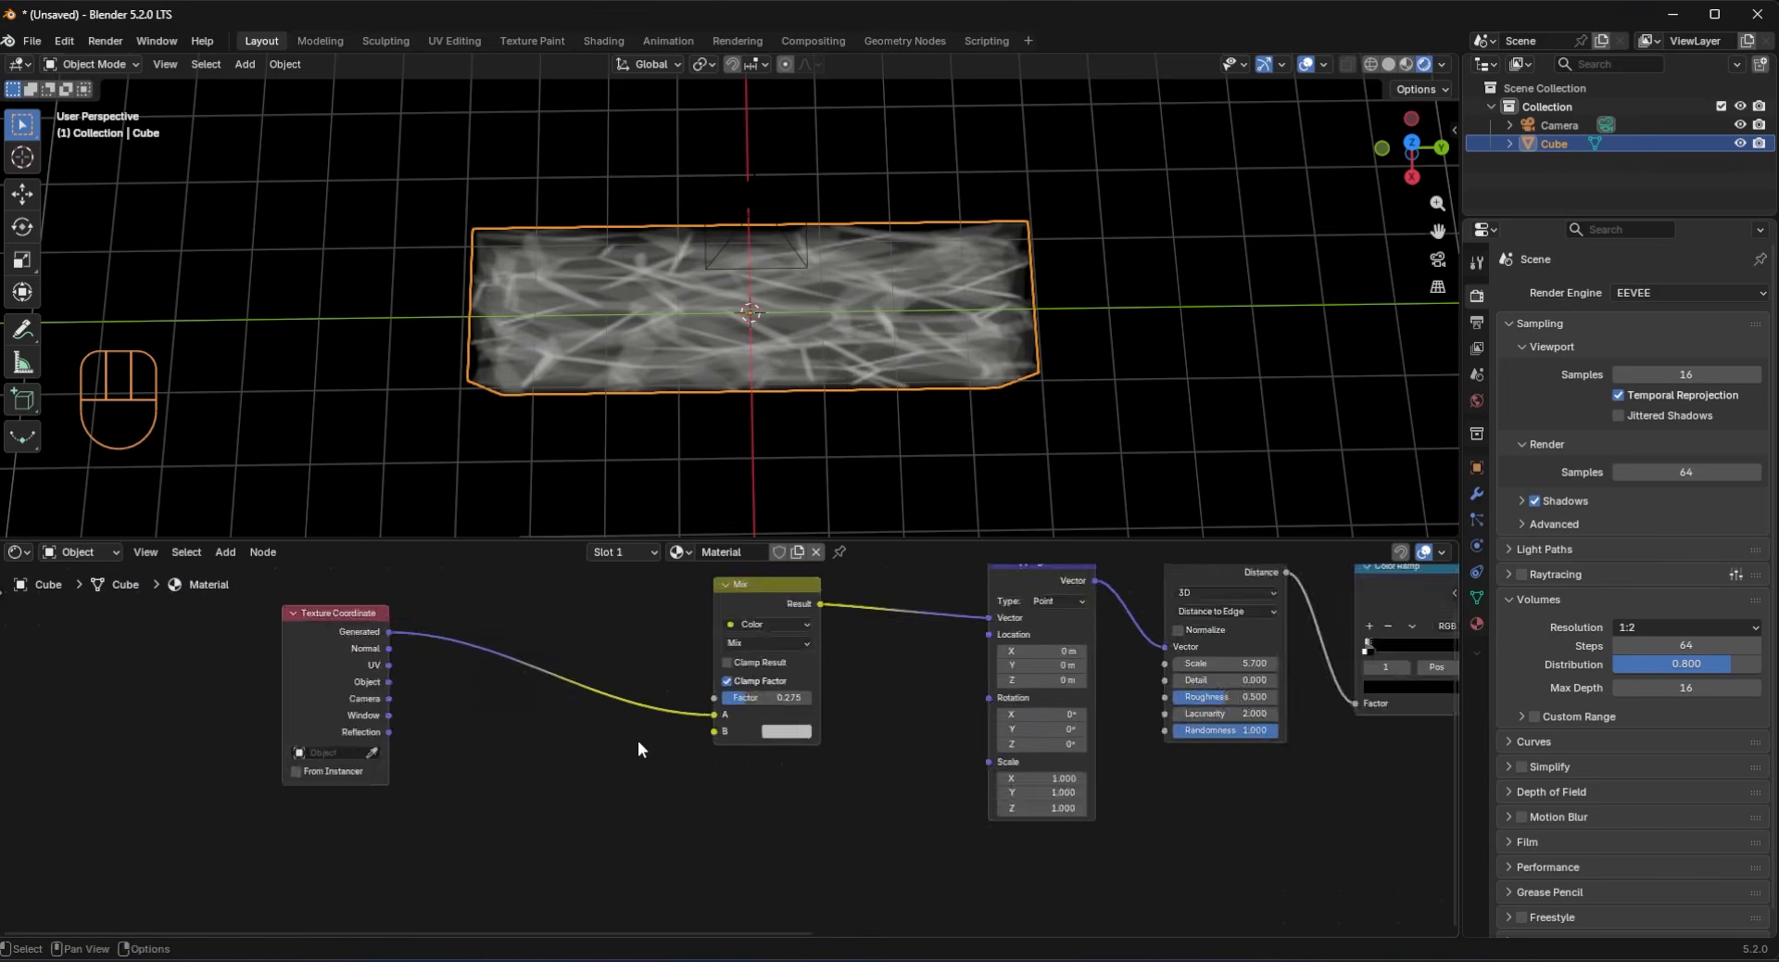
Step: Add a Noise Texture and connect its Factor output to the Mix node's B input
scroll(638, 743, "down", 2)
key("shift+a")
type("noise")
key("Return")
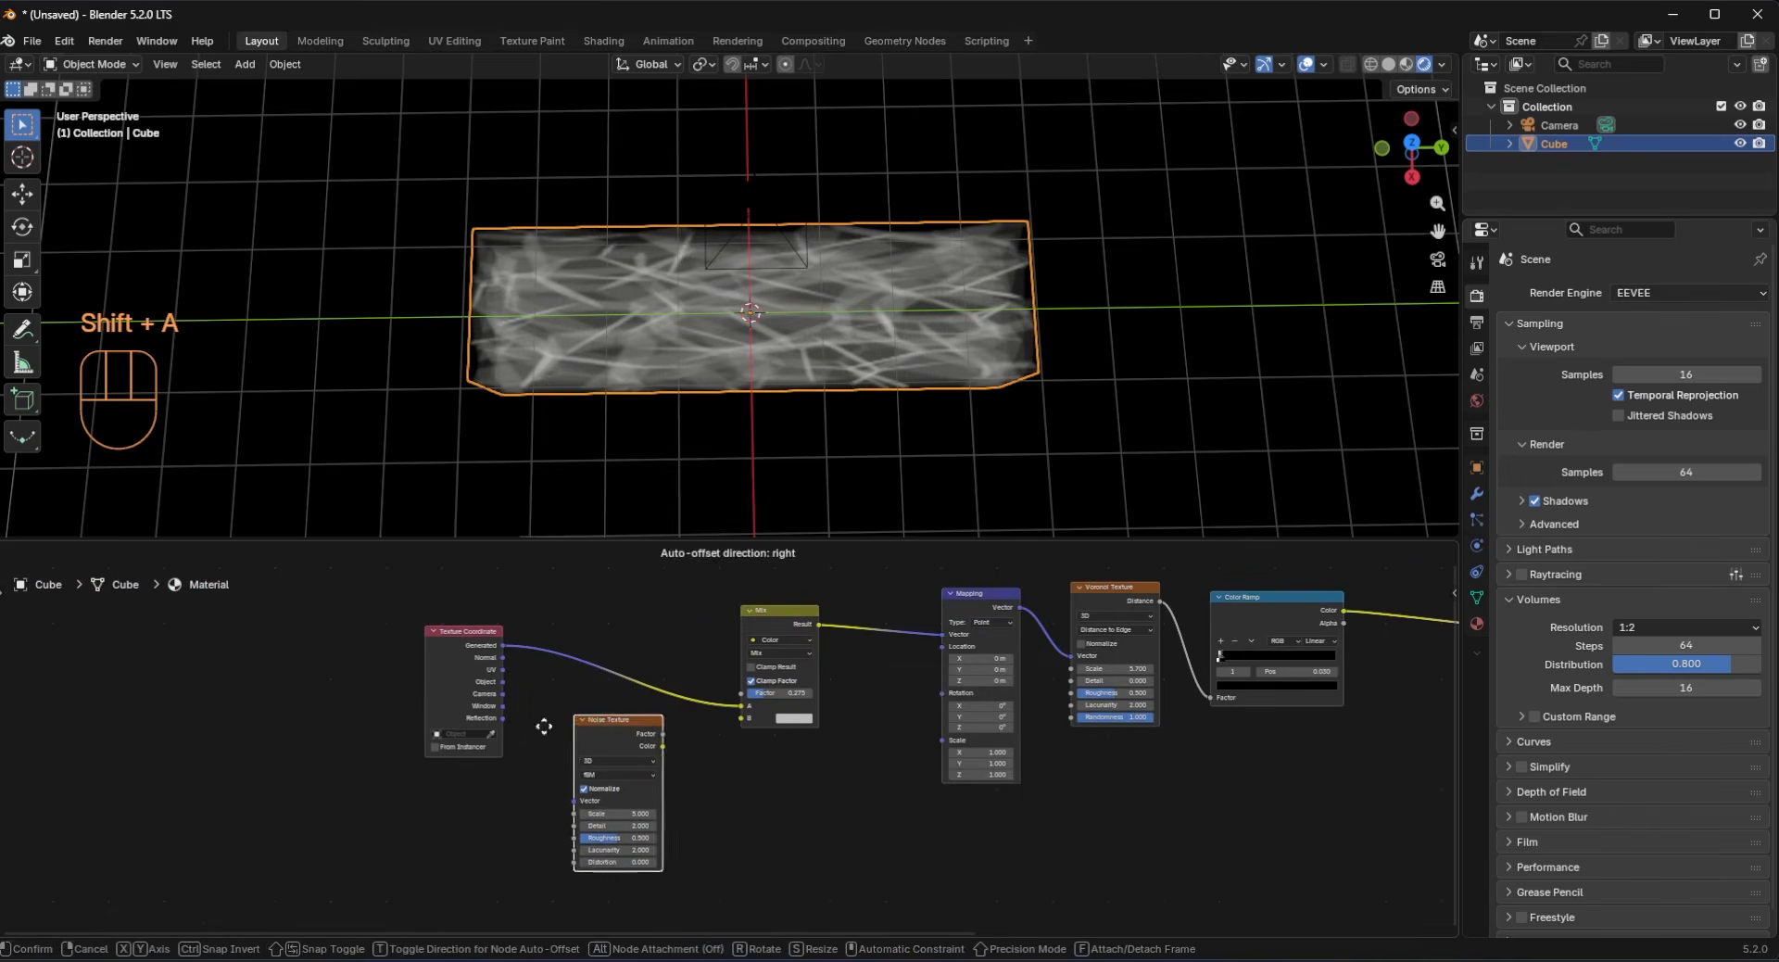
left_click(544, 726)
scroll(598, 750, "up", 2)
left_click_drag(528, 759, 626, 750)
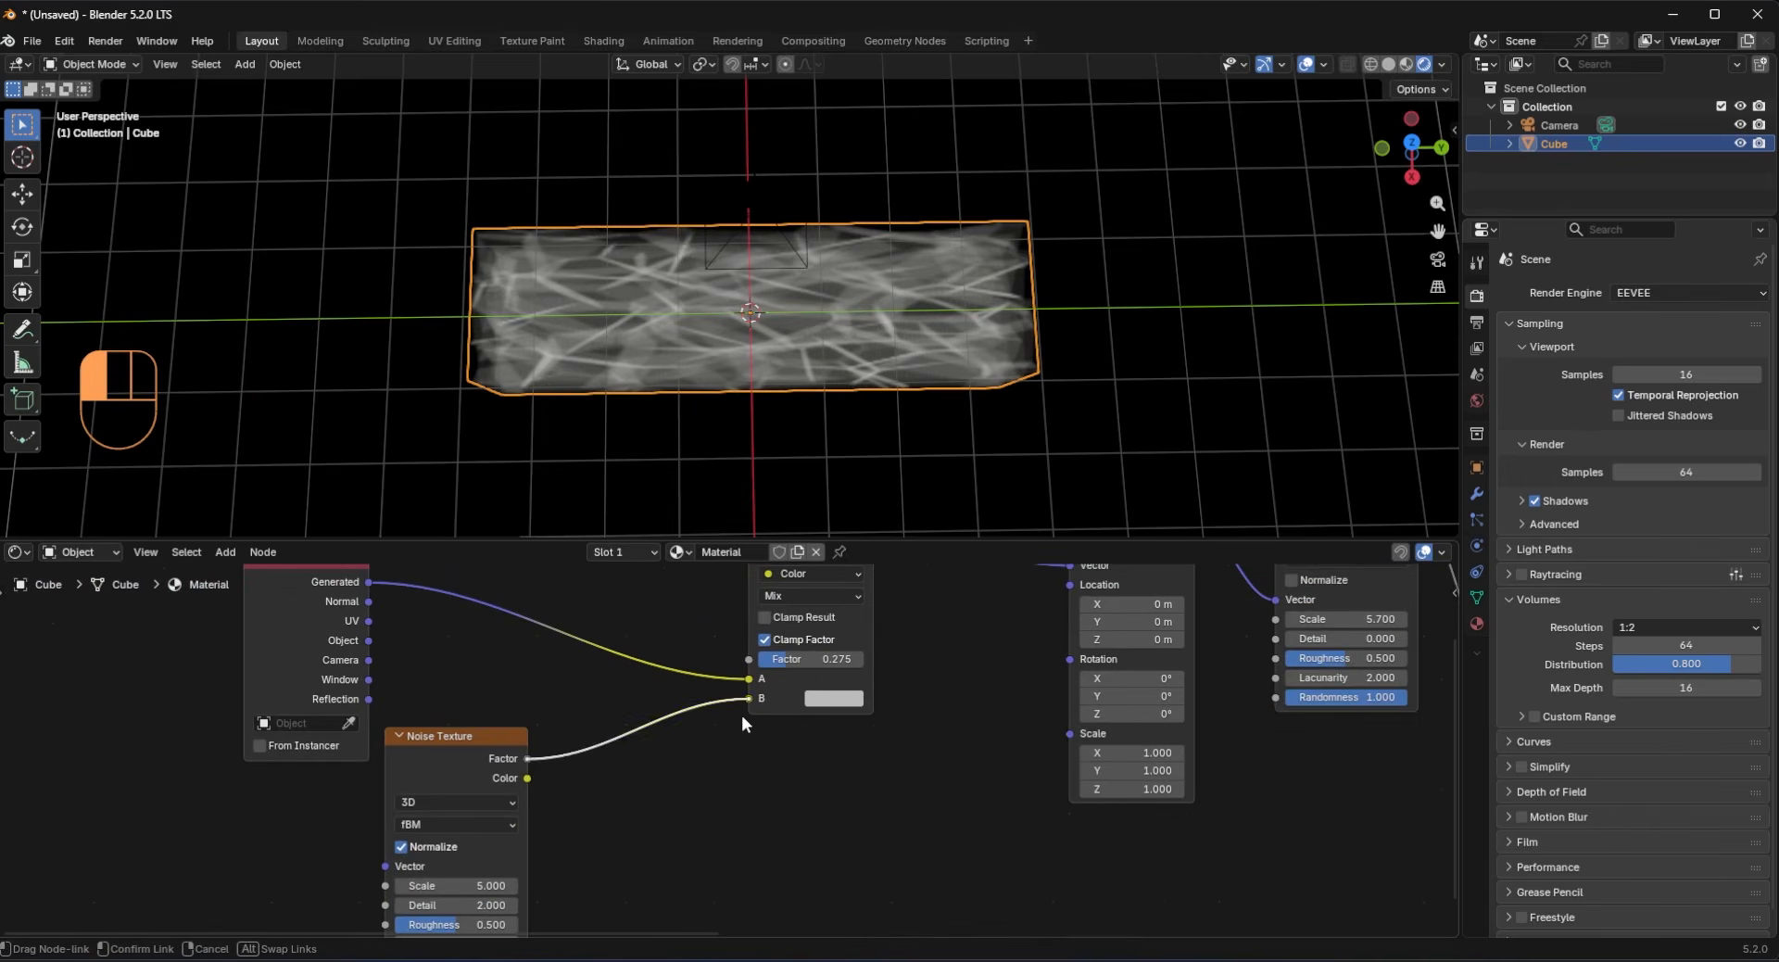
left_click_drag(742, 715, 742, 715)
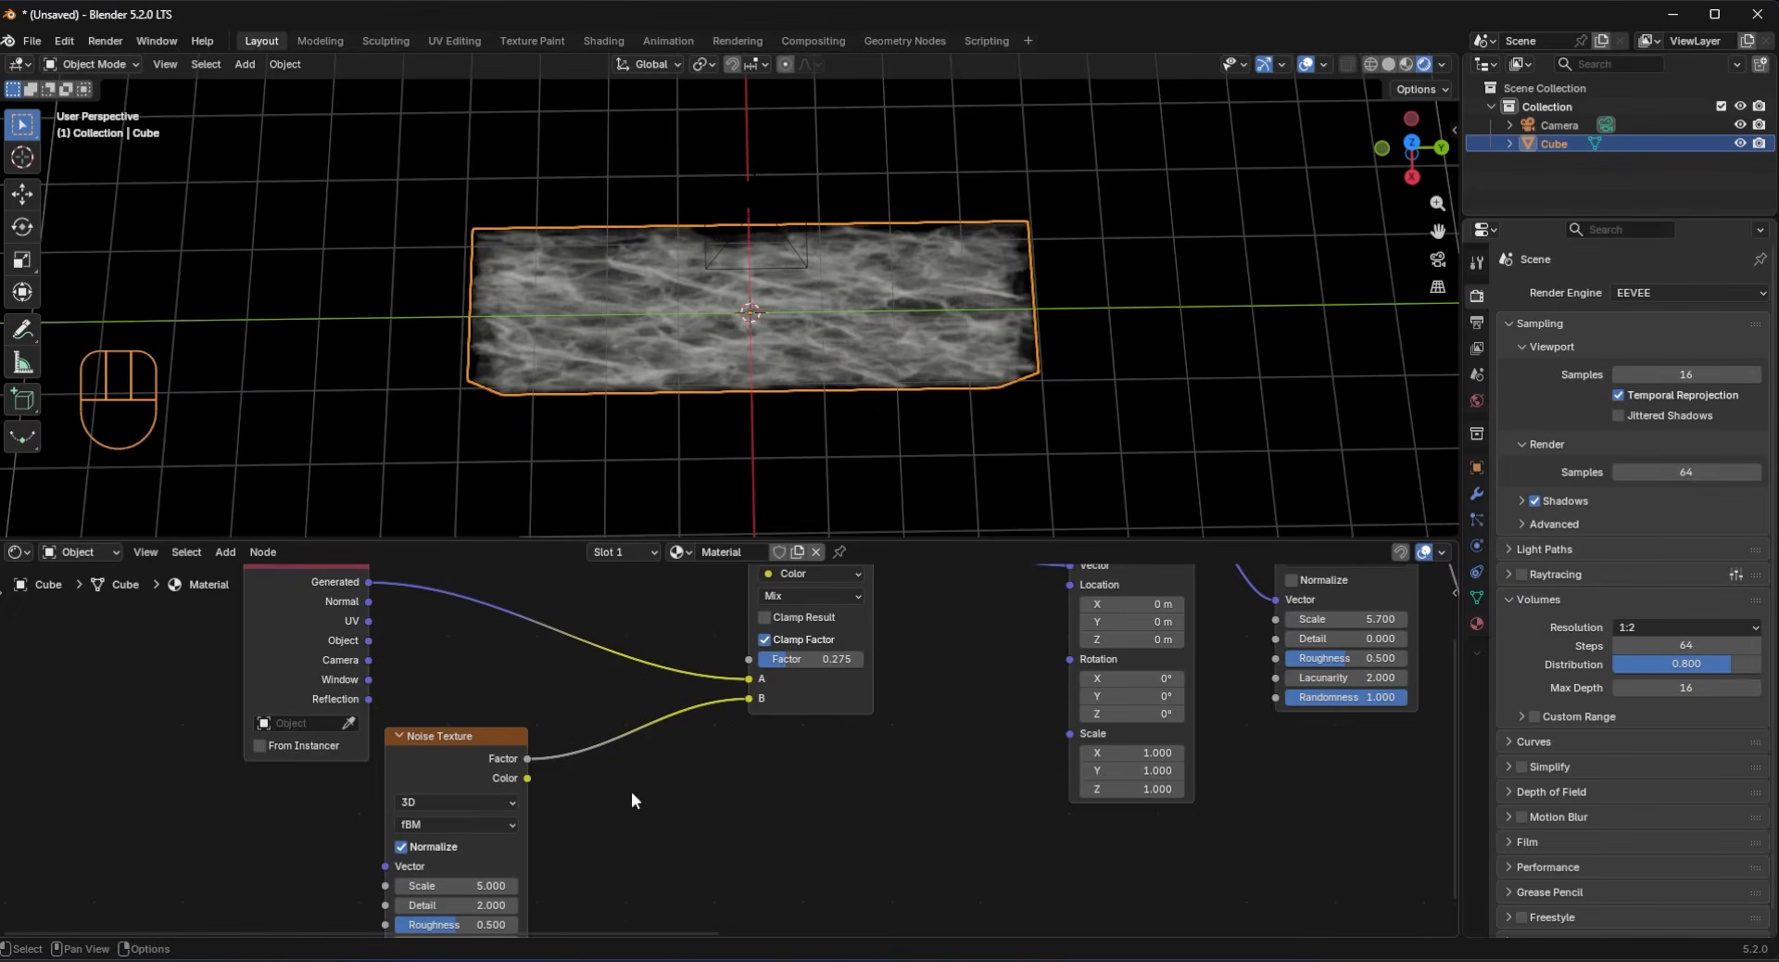
Step: Set the Noise Texture's detail to 2.7 and its roughness to 0.221
middle_click_drag(607, 796, 838, 706)
middle_click_drag(702, 838, 814, 758)
scroll(814, 758, "up", 5)
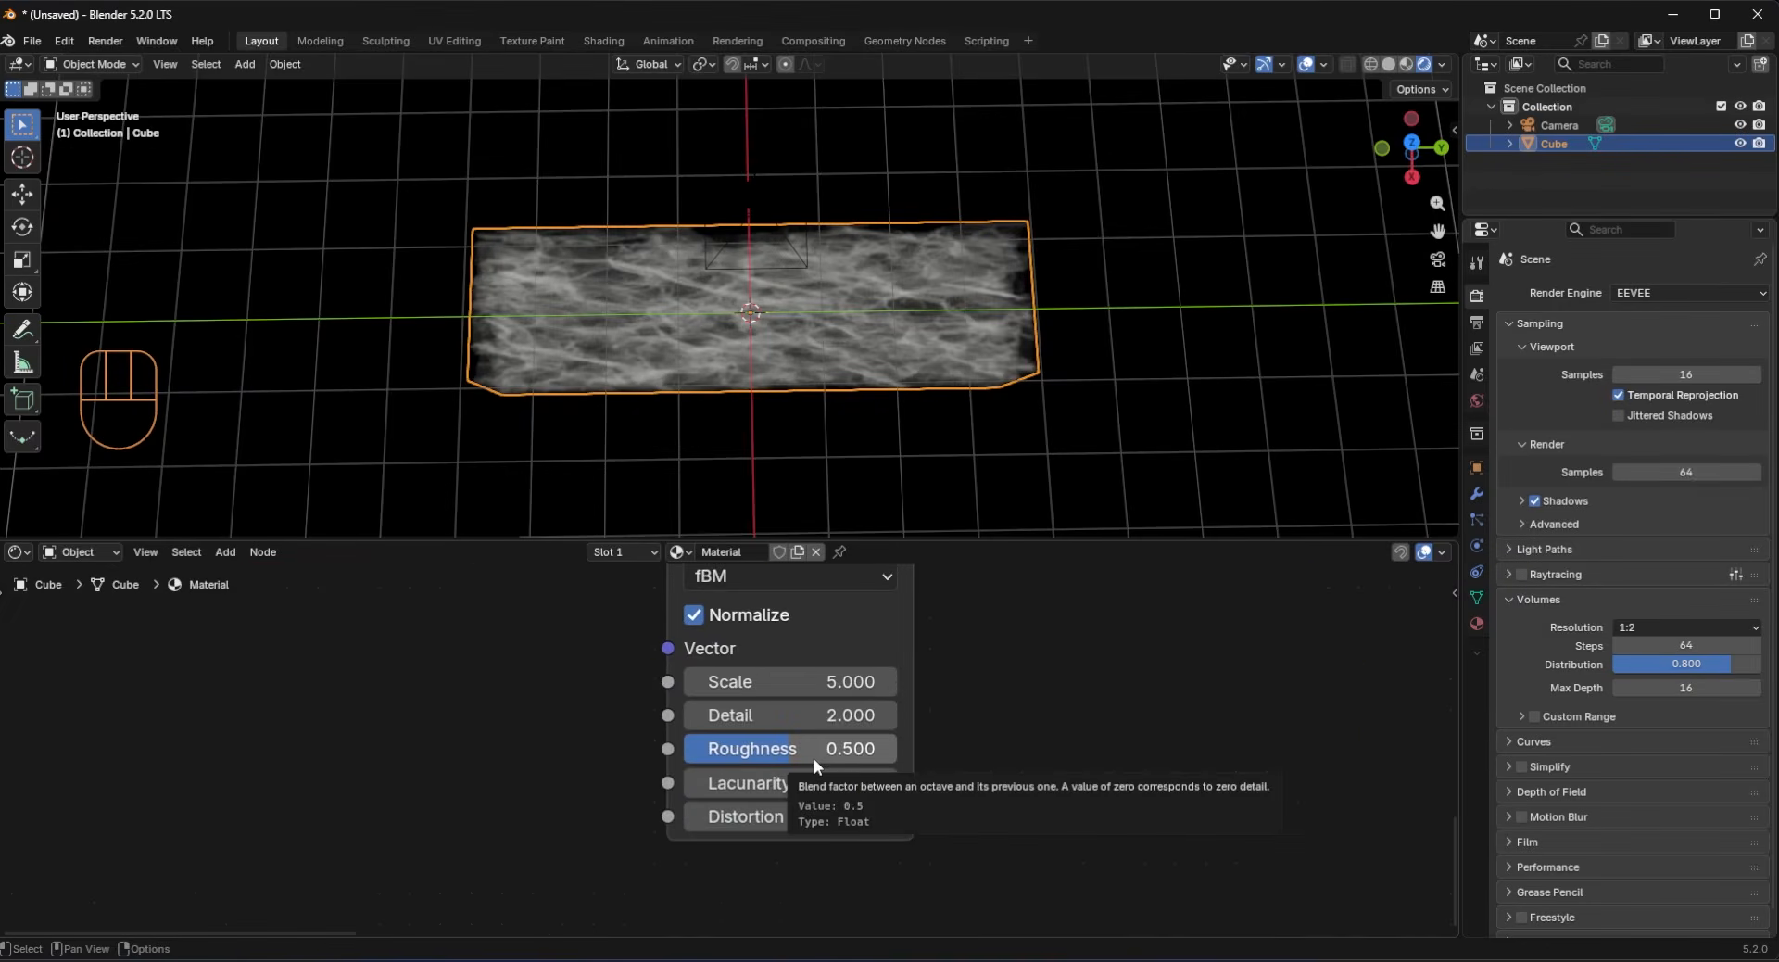
left_click_drag(816, 763, 788, 762)
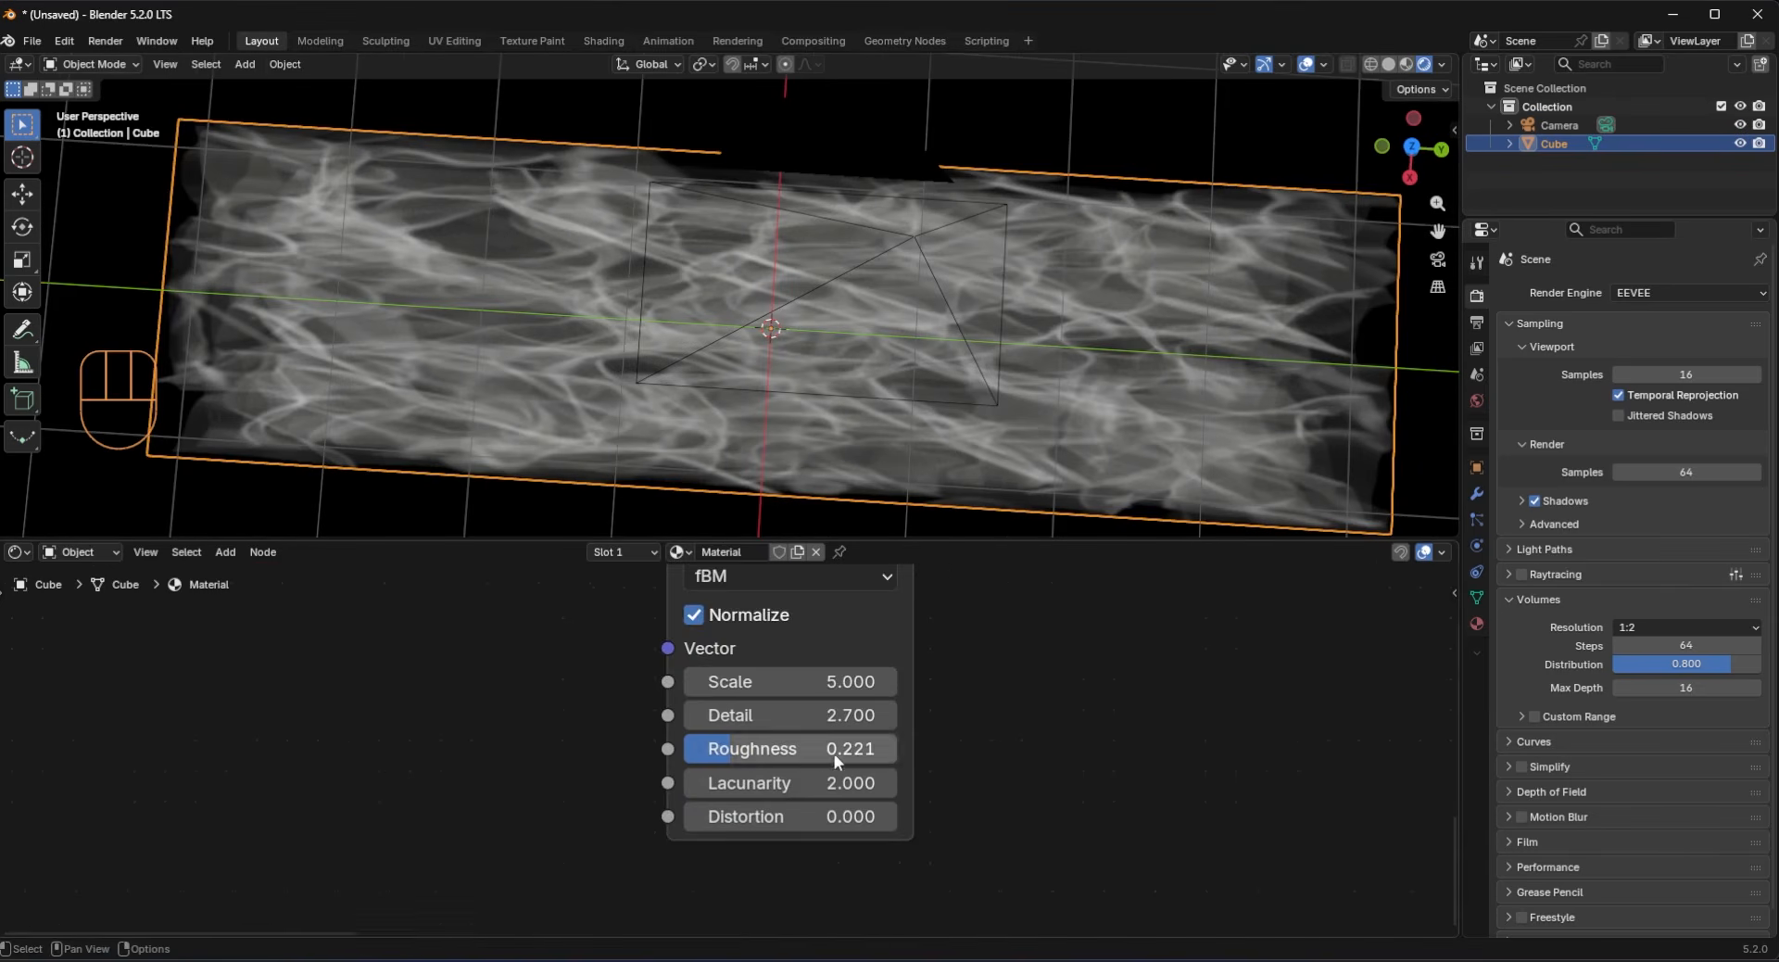
Step: Stretch the pattern by setting the Mapping node's scale to X 2.4, Y 0.1 and Z 1.8
scroll(841, 751, "down", 9)
middle_click_drag(910, 710, 614, 826)
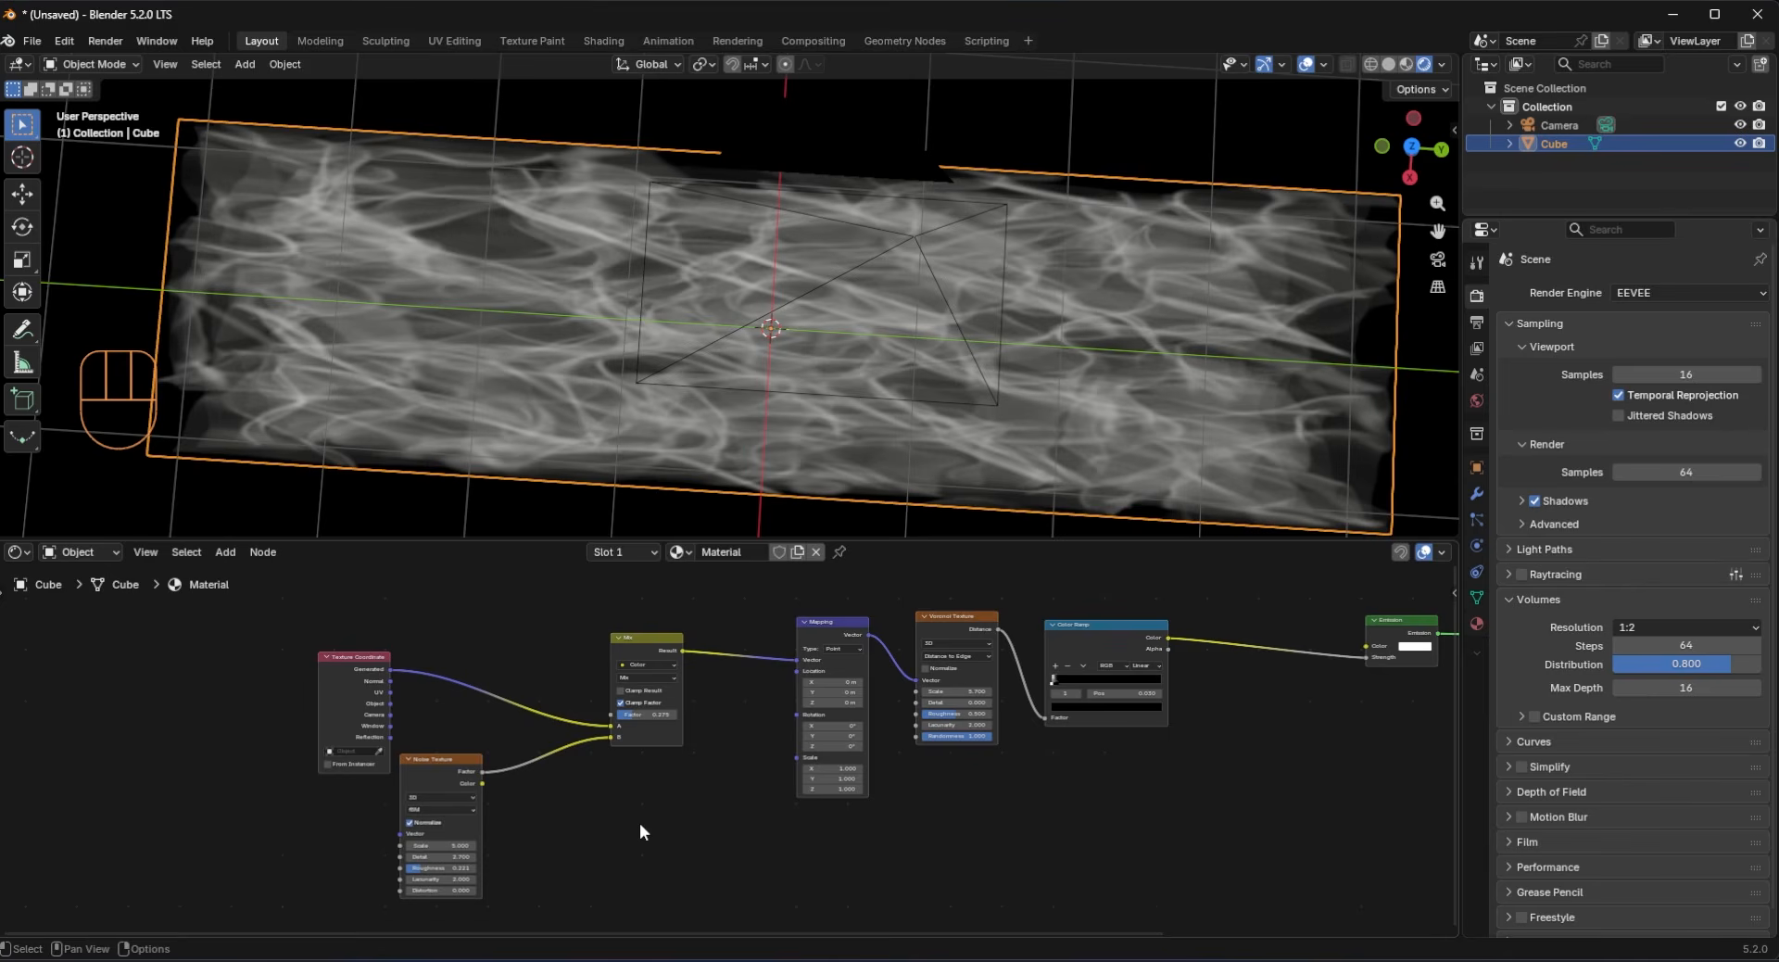
middle_click_drag(854, 502, 889, 431)
scroll(806, 765, "up", 5)
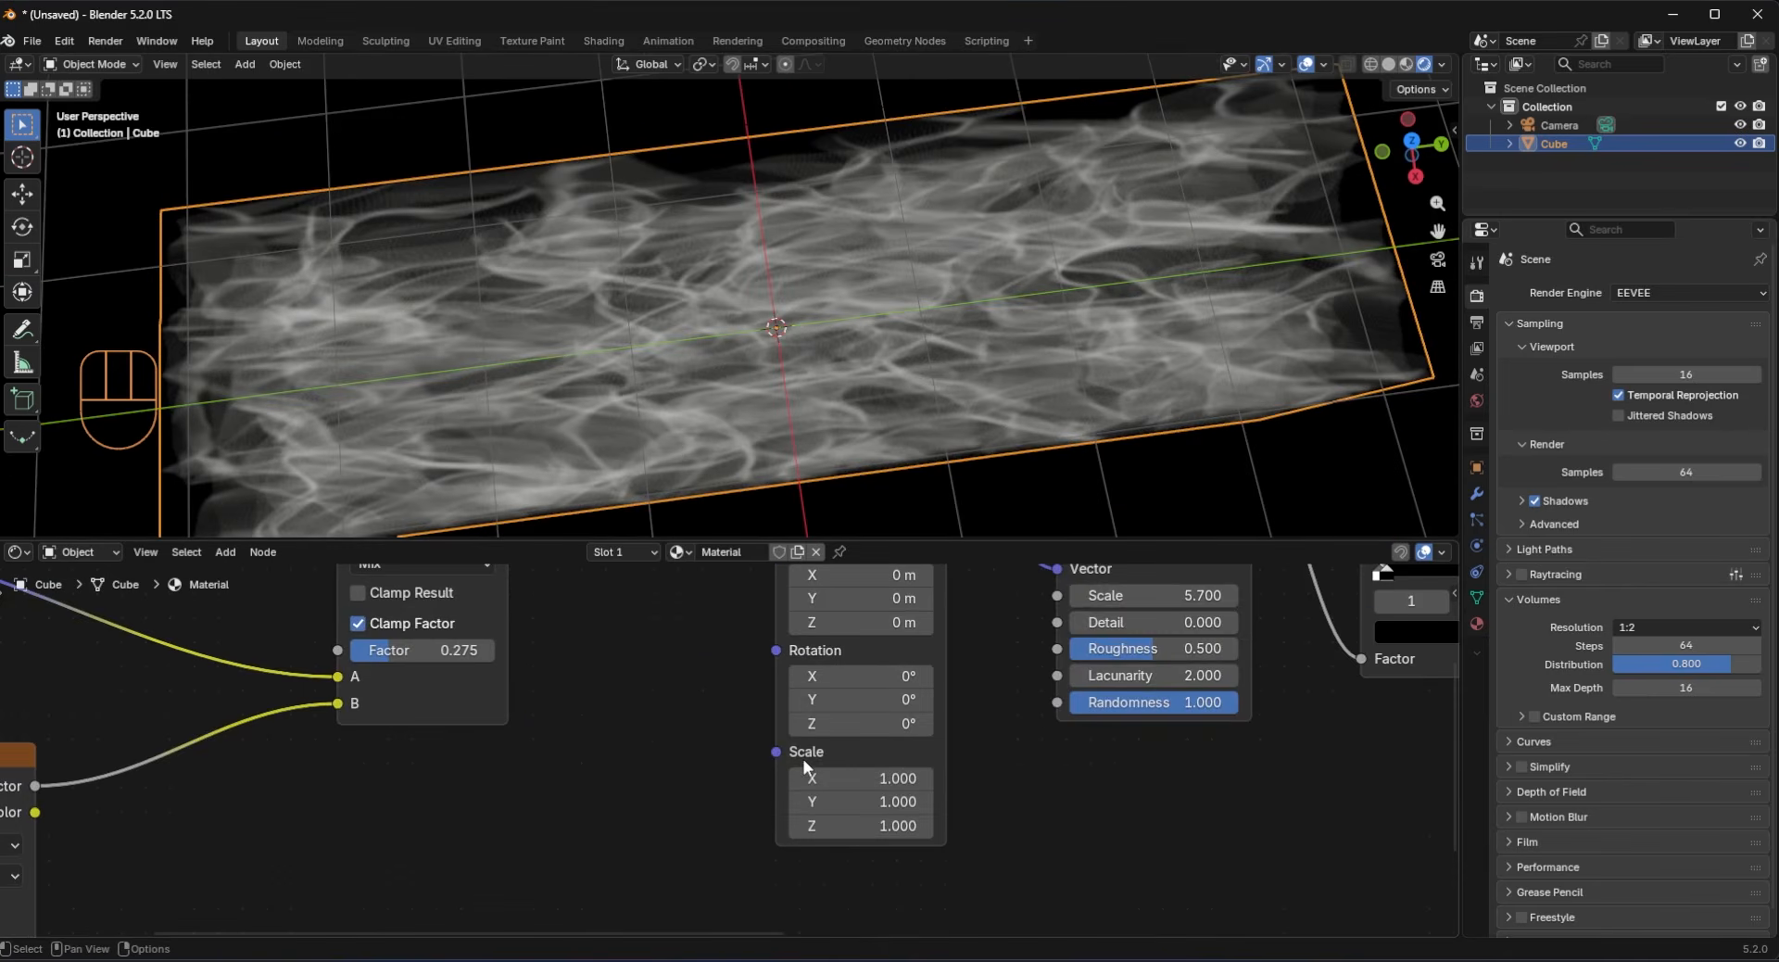
scroll(806, 765, "up", 2)
left_click_drag(816, 785, 871, 855)
left_click(937, 791)
left_click(999, 788)
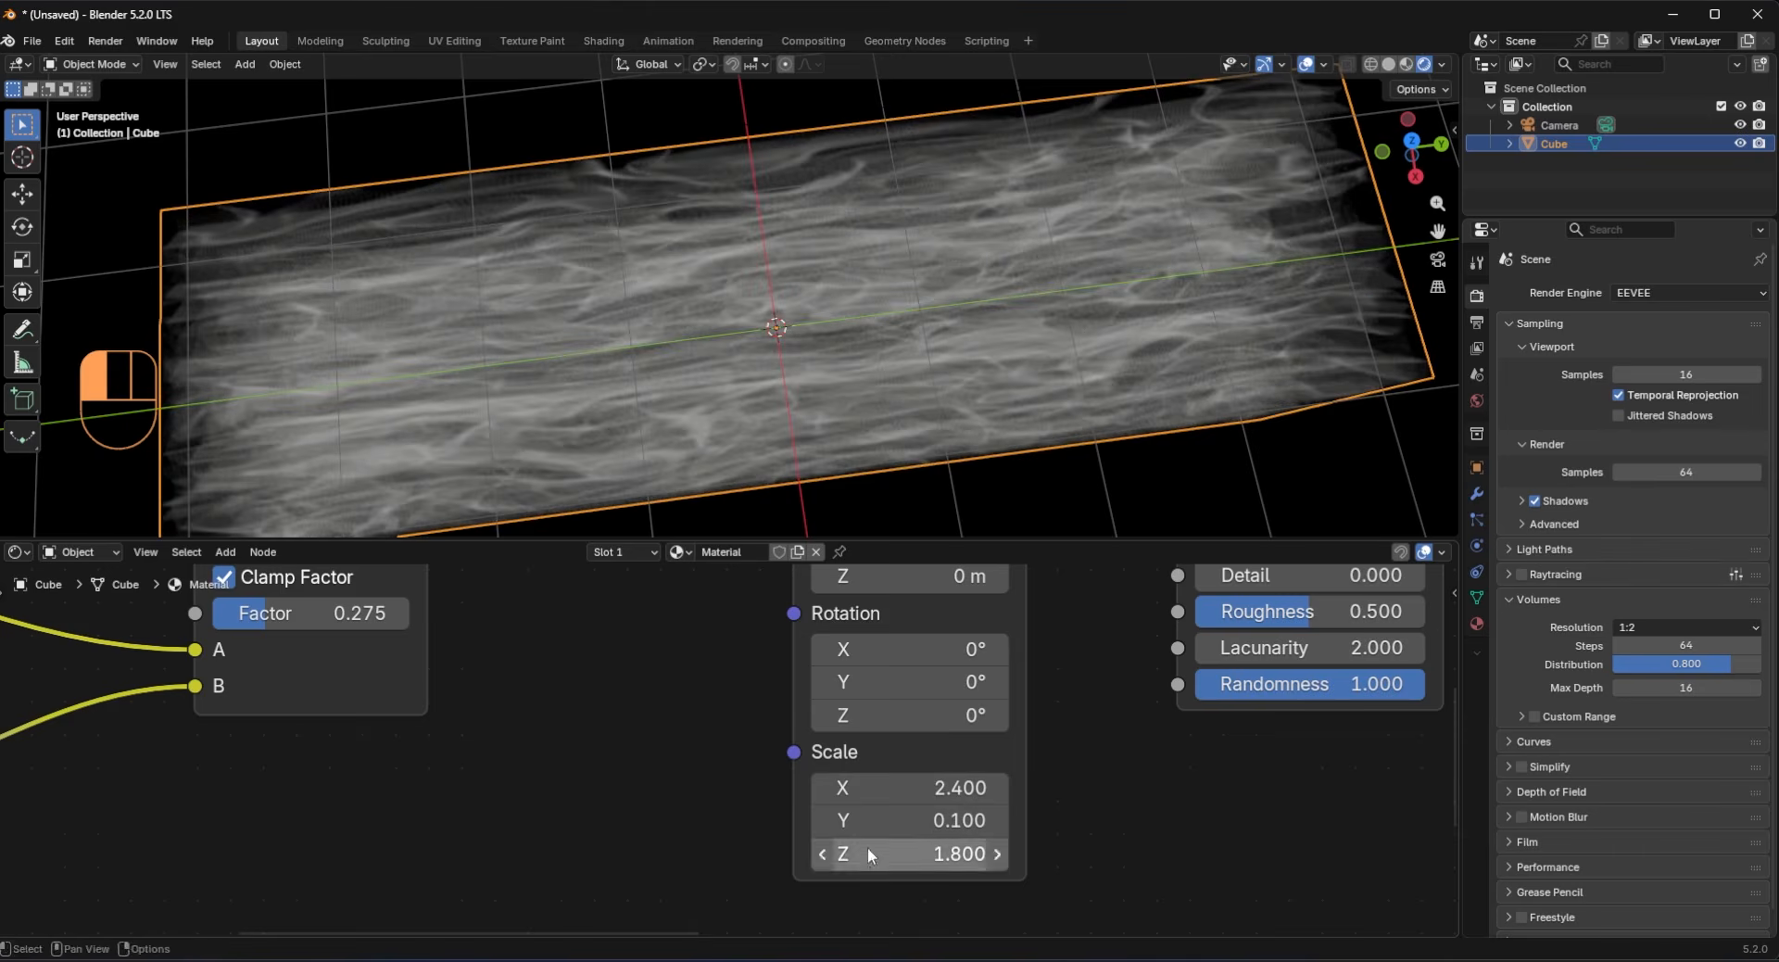
Step: Lower the Noise Texture's scale to 1.5 to smooth the strands' distortion
scroll(944, 460, "down", 3)
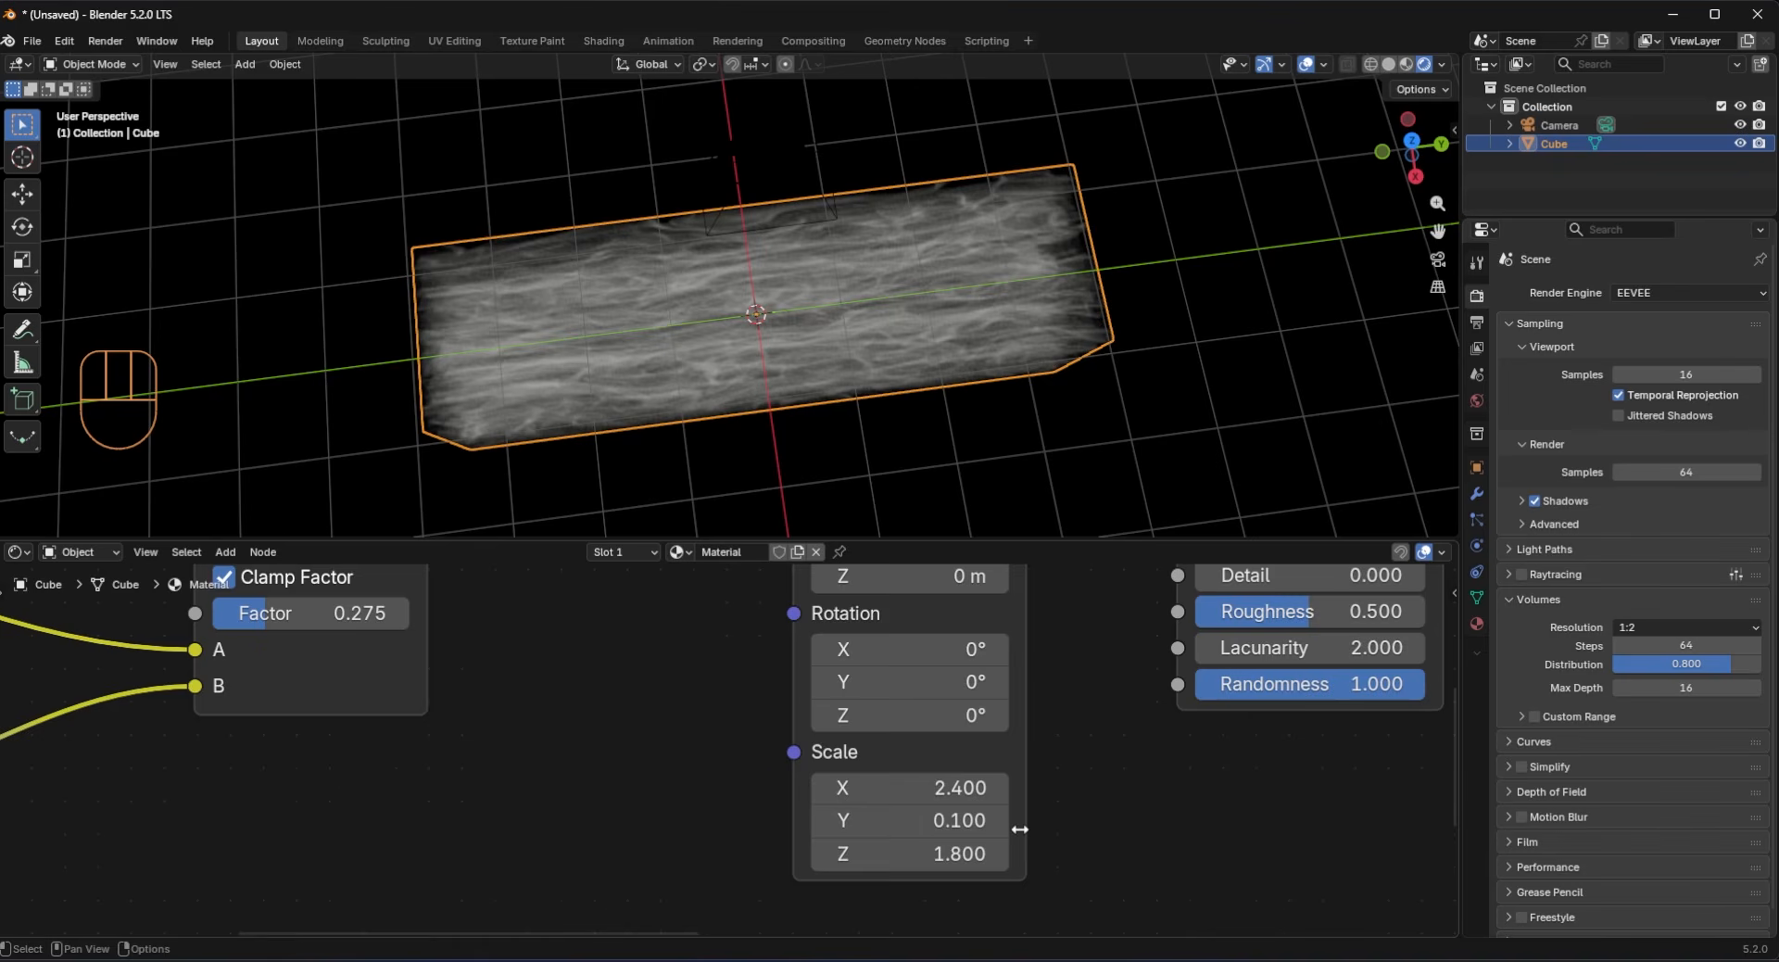
scroll(906, 753, "down", 2)
scroll(475, 745, "down", 3)
scroll(860, 723, "up", 4)
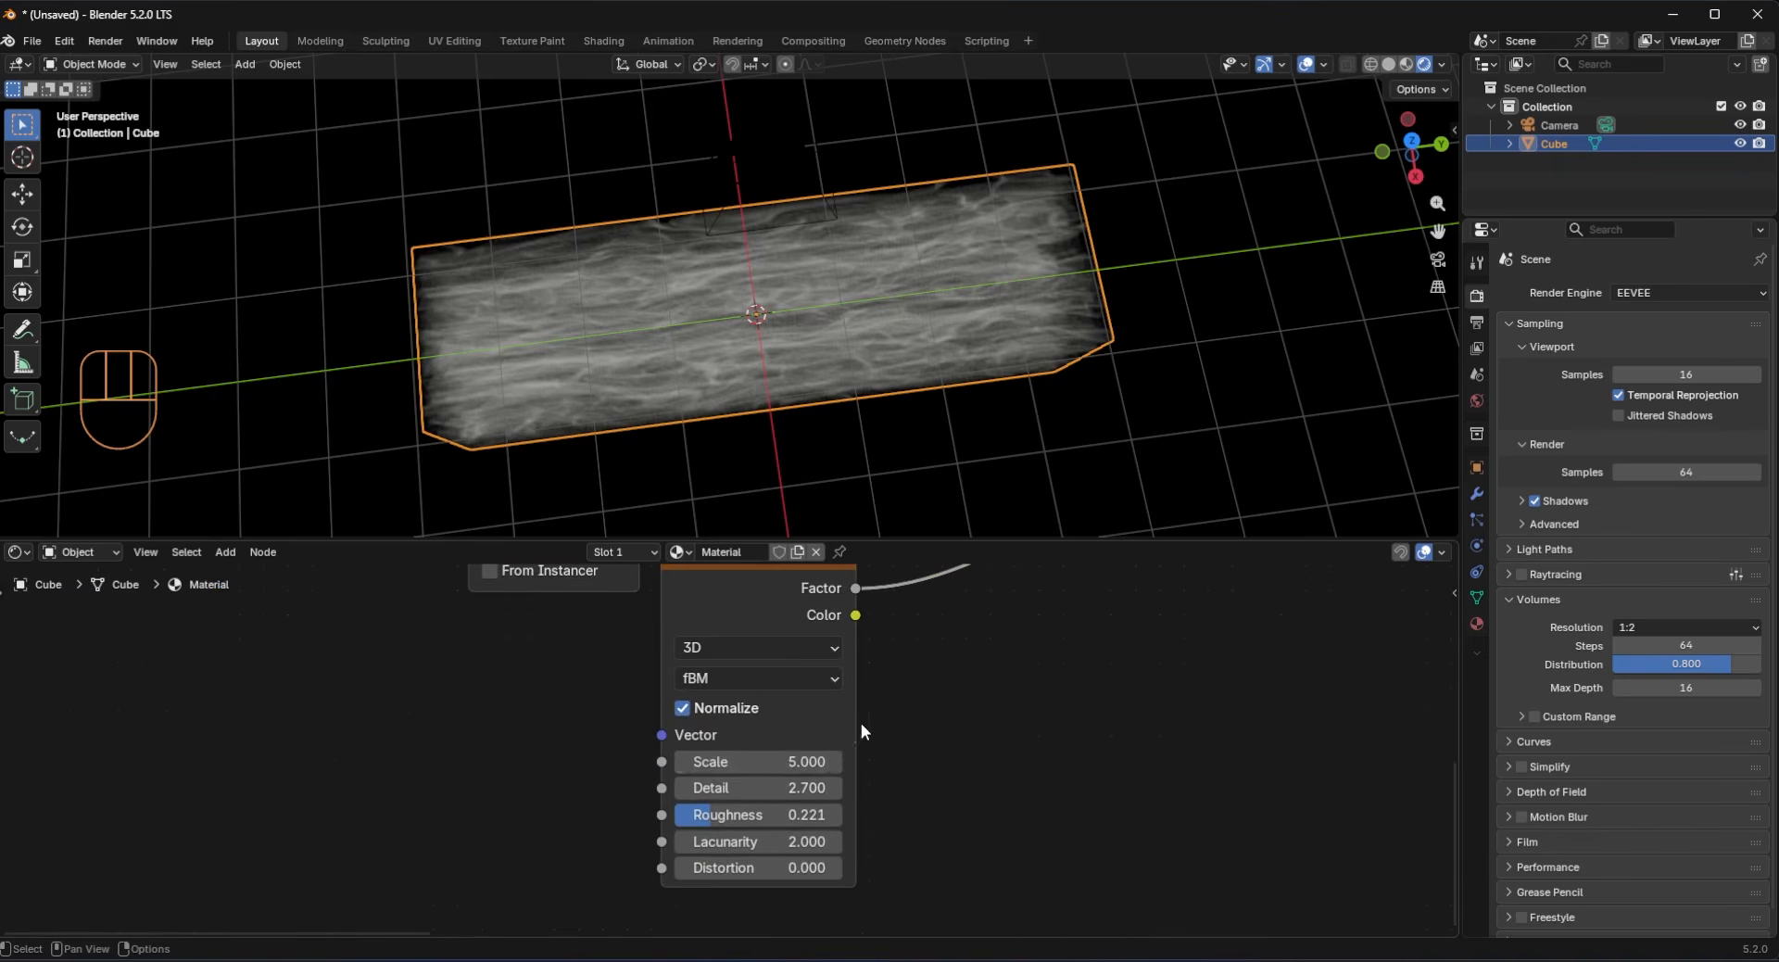
left_click_drag(760, 762, 608, 762)
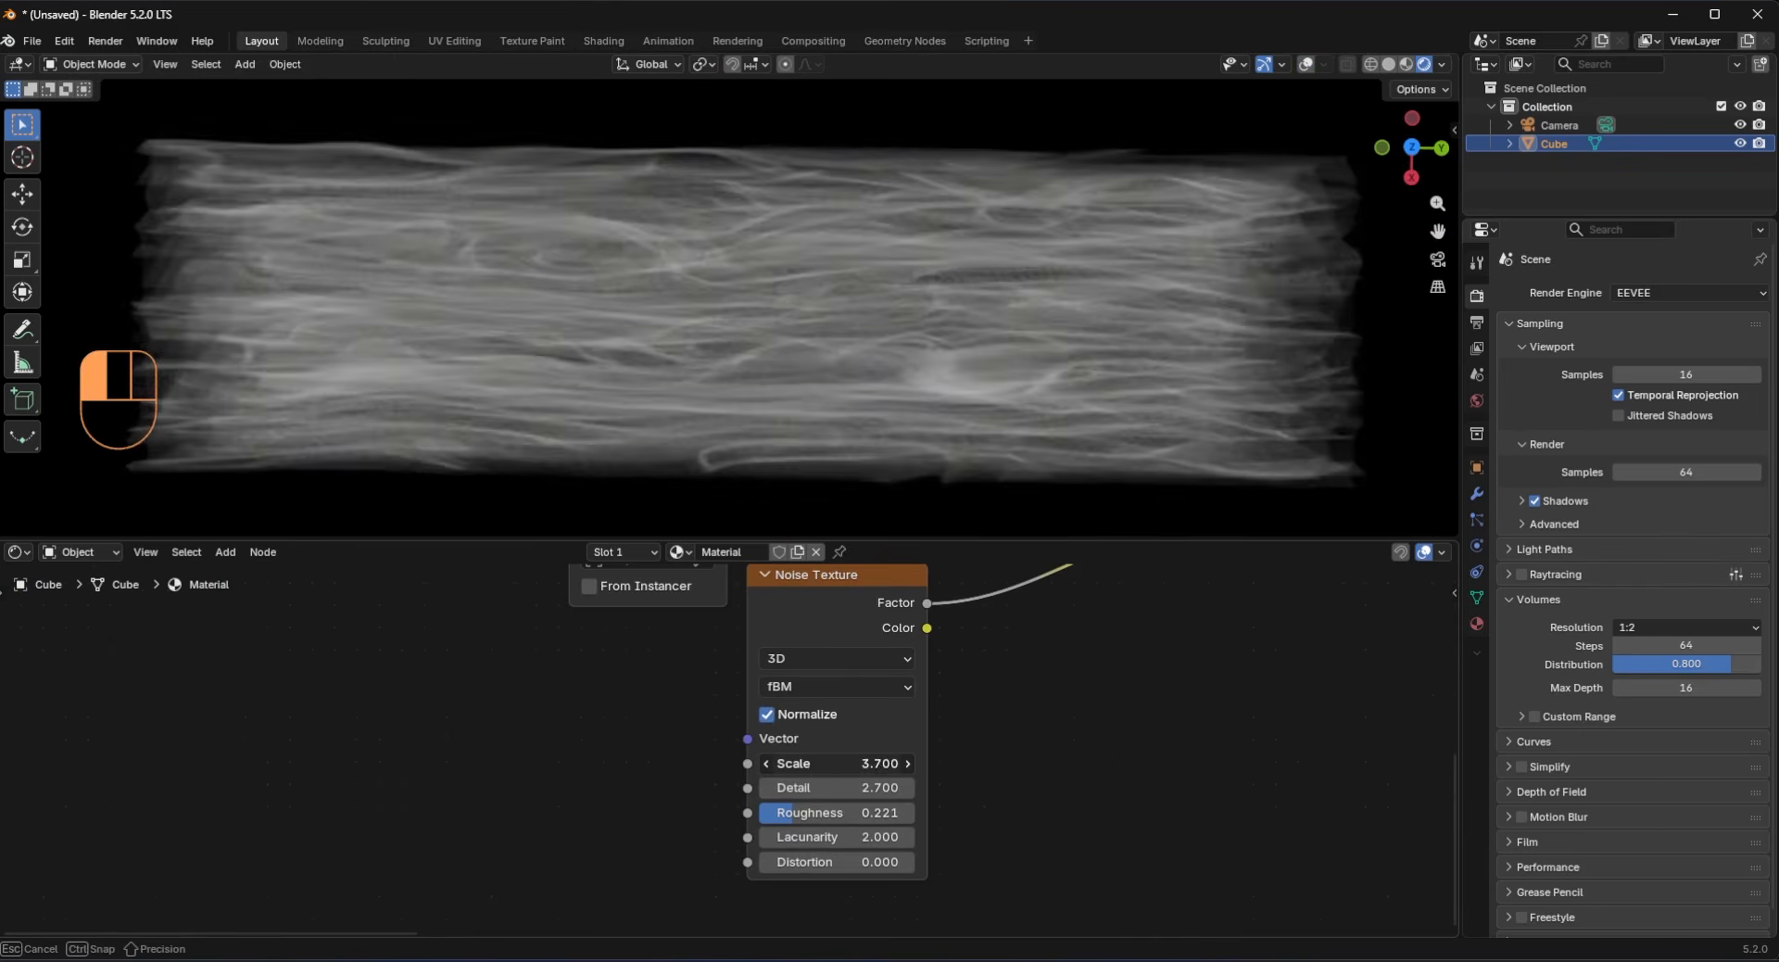
left_click_drag(837, 763, 820, 763)
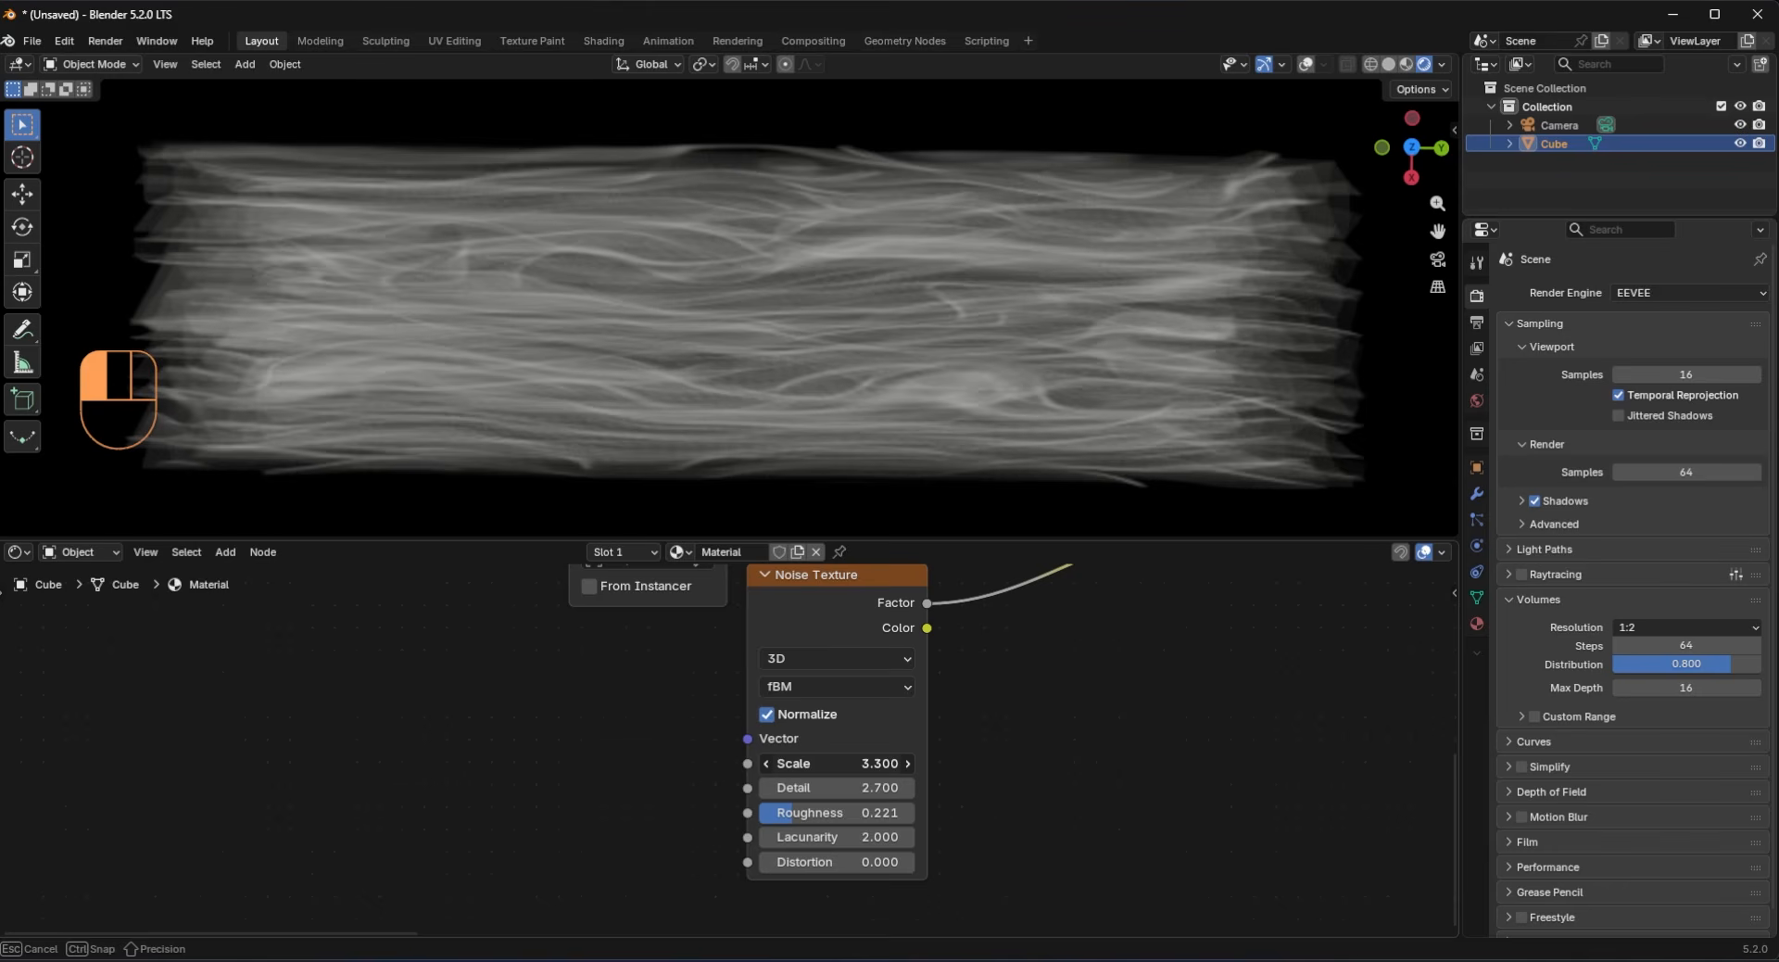
left_click_drag(820, 763, 720, 763)
left_click(853, 649)
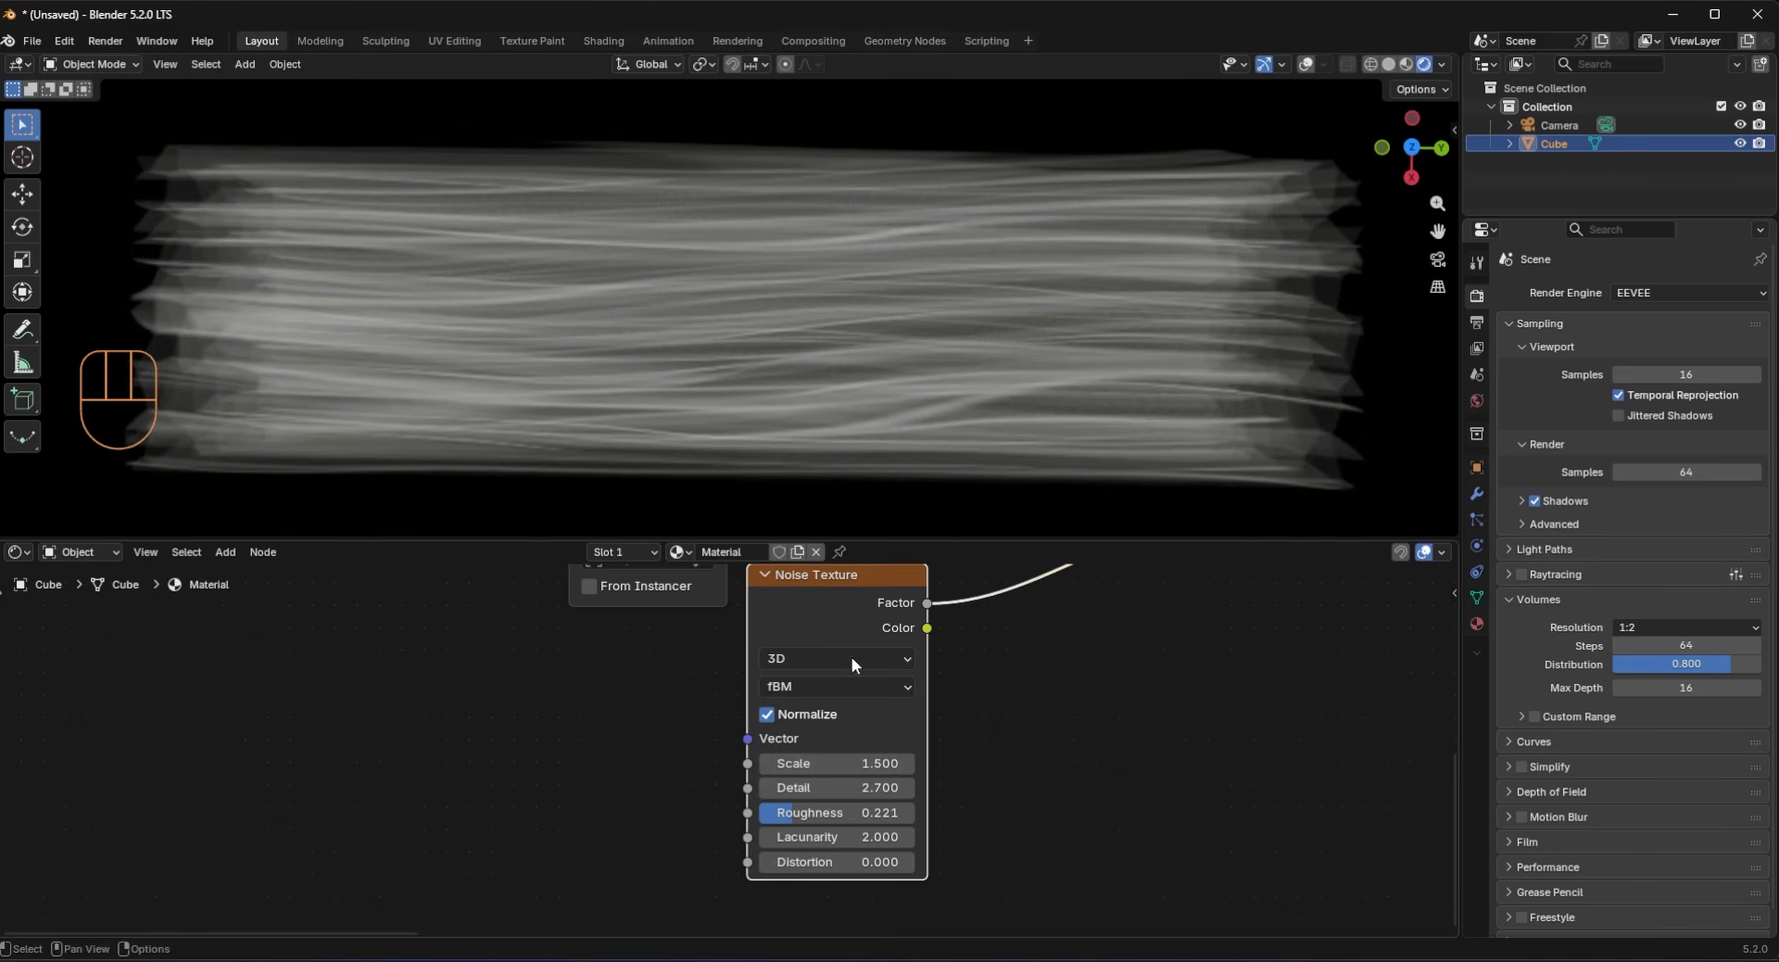
left_click(916, 761)
left_click(910, 762)
left_click(767, 763)
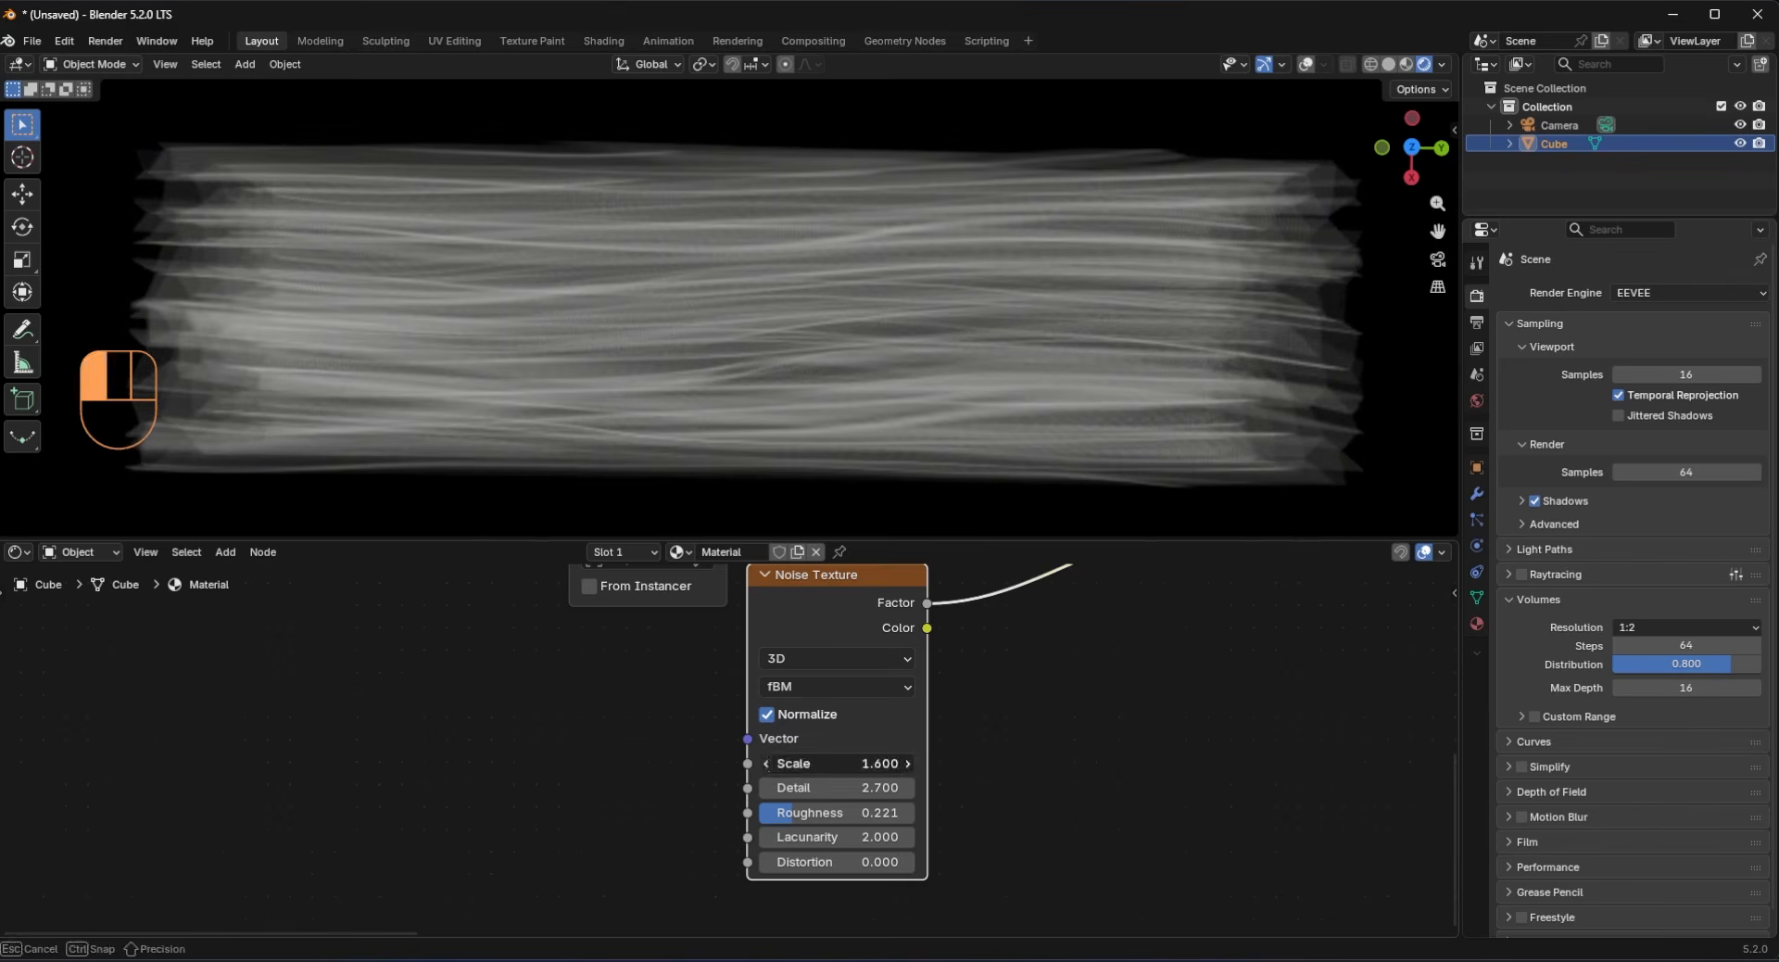
Step: Examine the stretched strands up close in the viewport and look over the node tree
mouse_move(823, 453)
middle_mouse_down()
mouse_move(851, 374)
mouse_move(840, 466)
mouse_move(832, 449)
middle_mouse_up()
scroll(851, 374, "up", 4)
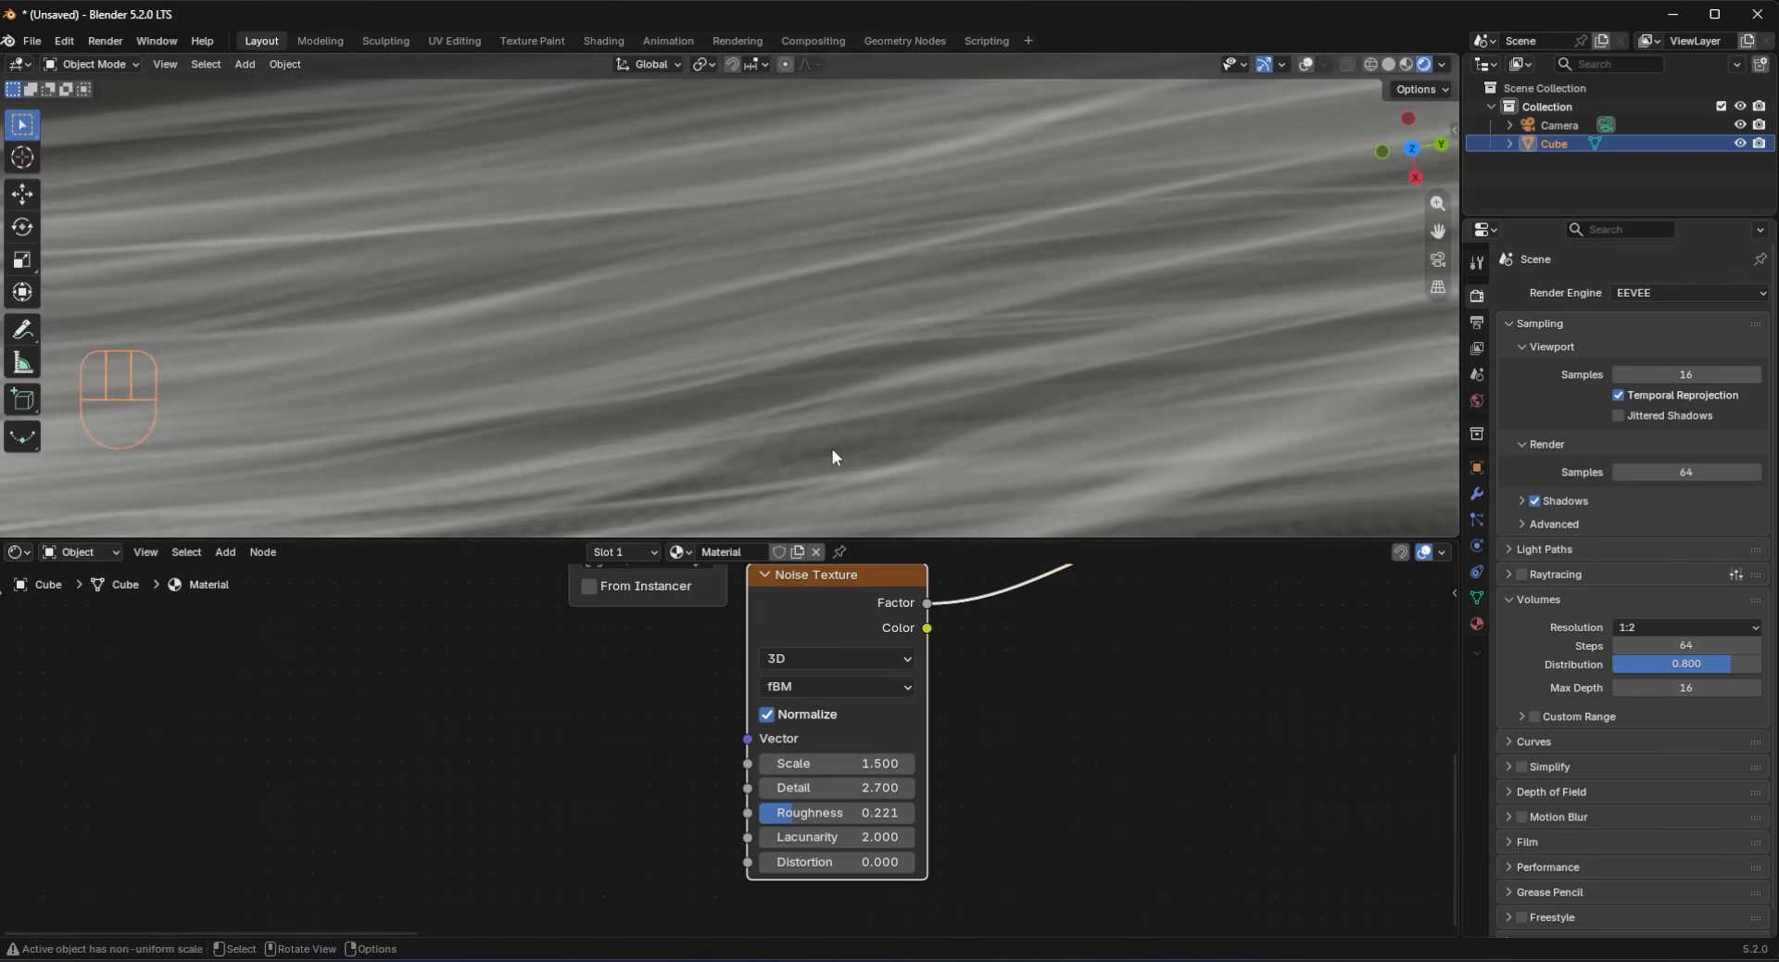
scroll(833, 449, "down", 6)
scroll(964, 686, "down", 6)
left_click(971, 700)
scroll(871, 665, "up", 6)
left_click_drag(795, 632, 767, 646)
scroll(862, 681, "down", 5)
left_click(992, 739)
Step: Add a Vector Math node set to Length below the Mapping node and feed it the Texture Coordinate's Object output
middle_click_drag(929, 738, 525, 687)
key("shift+a")
type("le")
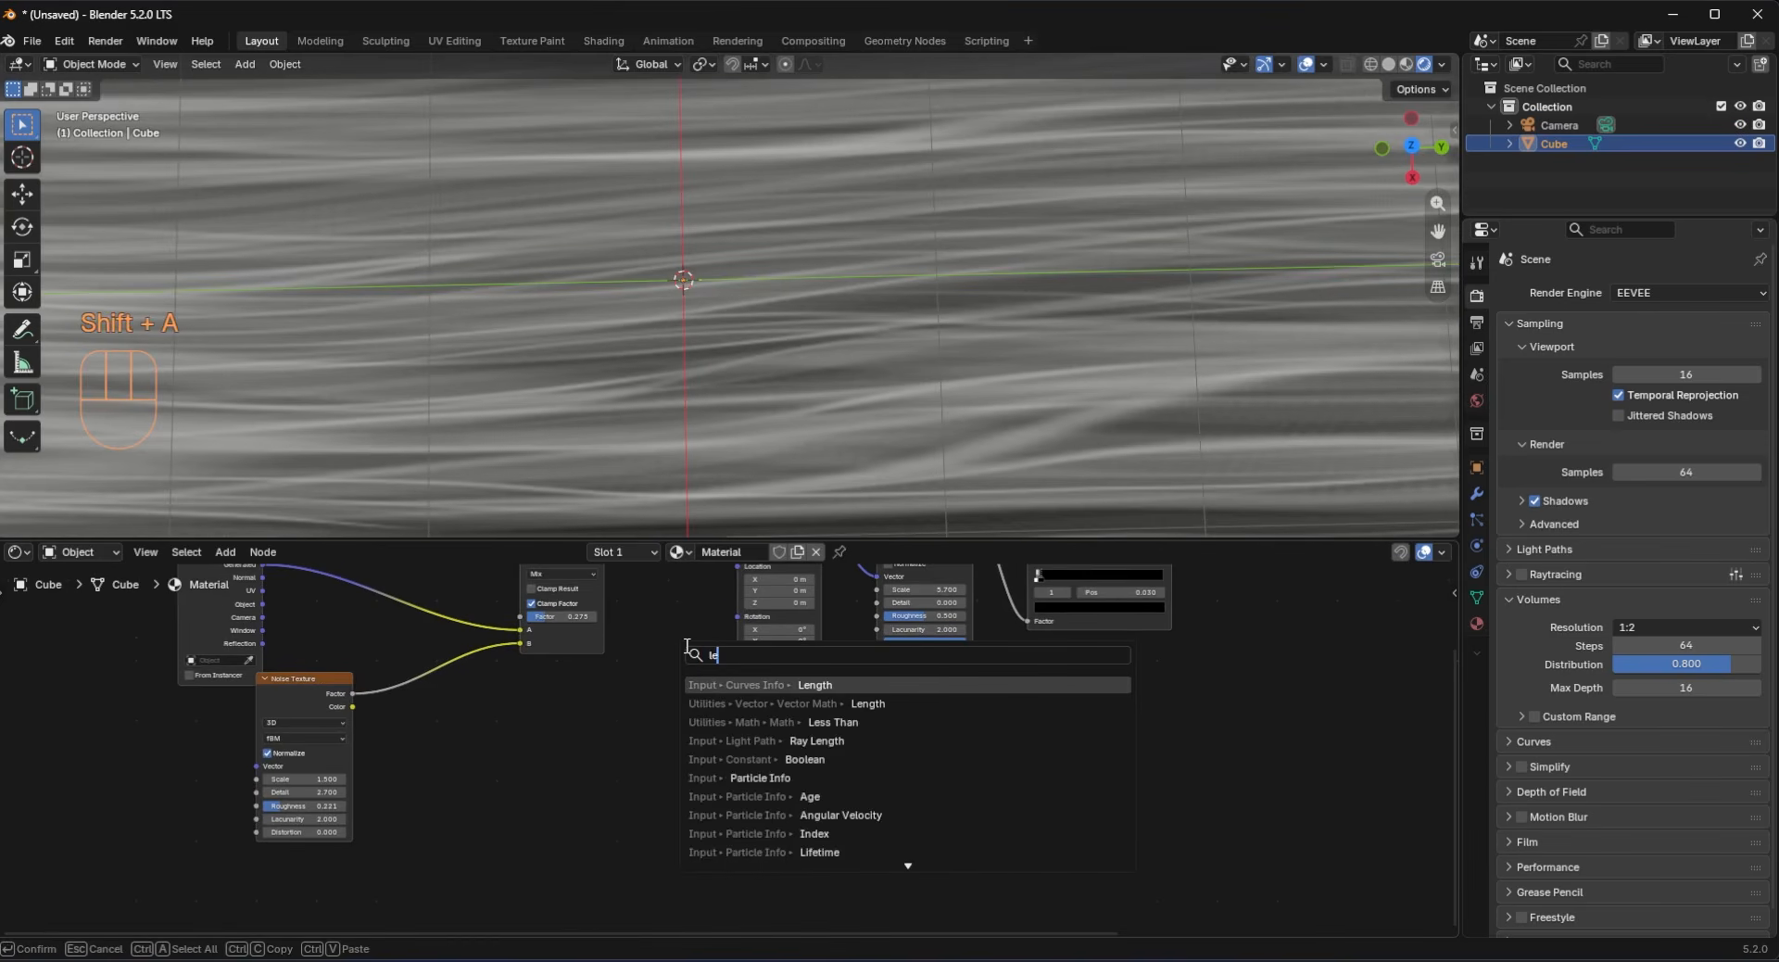
type("ngth")
left_click(738, 704)
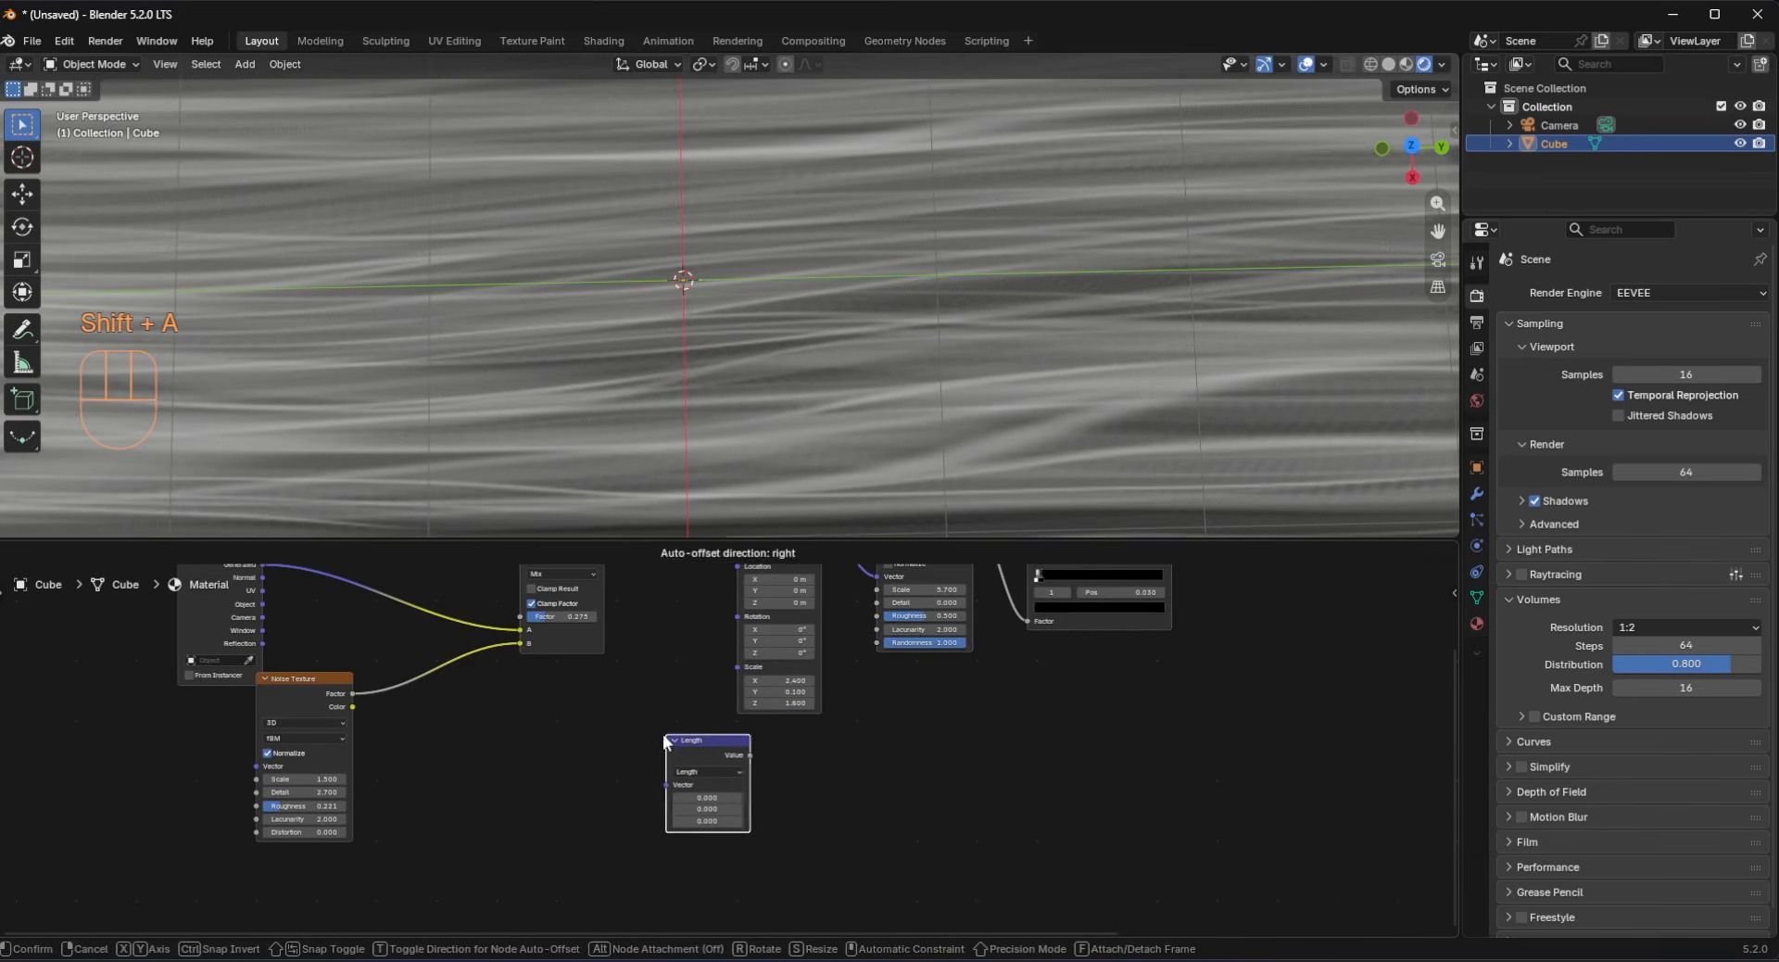
left_click(663, 732)
mouse_move(375, 644)
middle_mouse_down()
mouse_move(460, 637)
mouse_move(403, 650)
middle_mouse_up()
left_click_drag(352, 623, 751, 803)
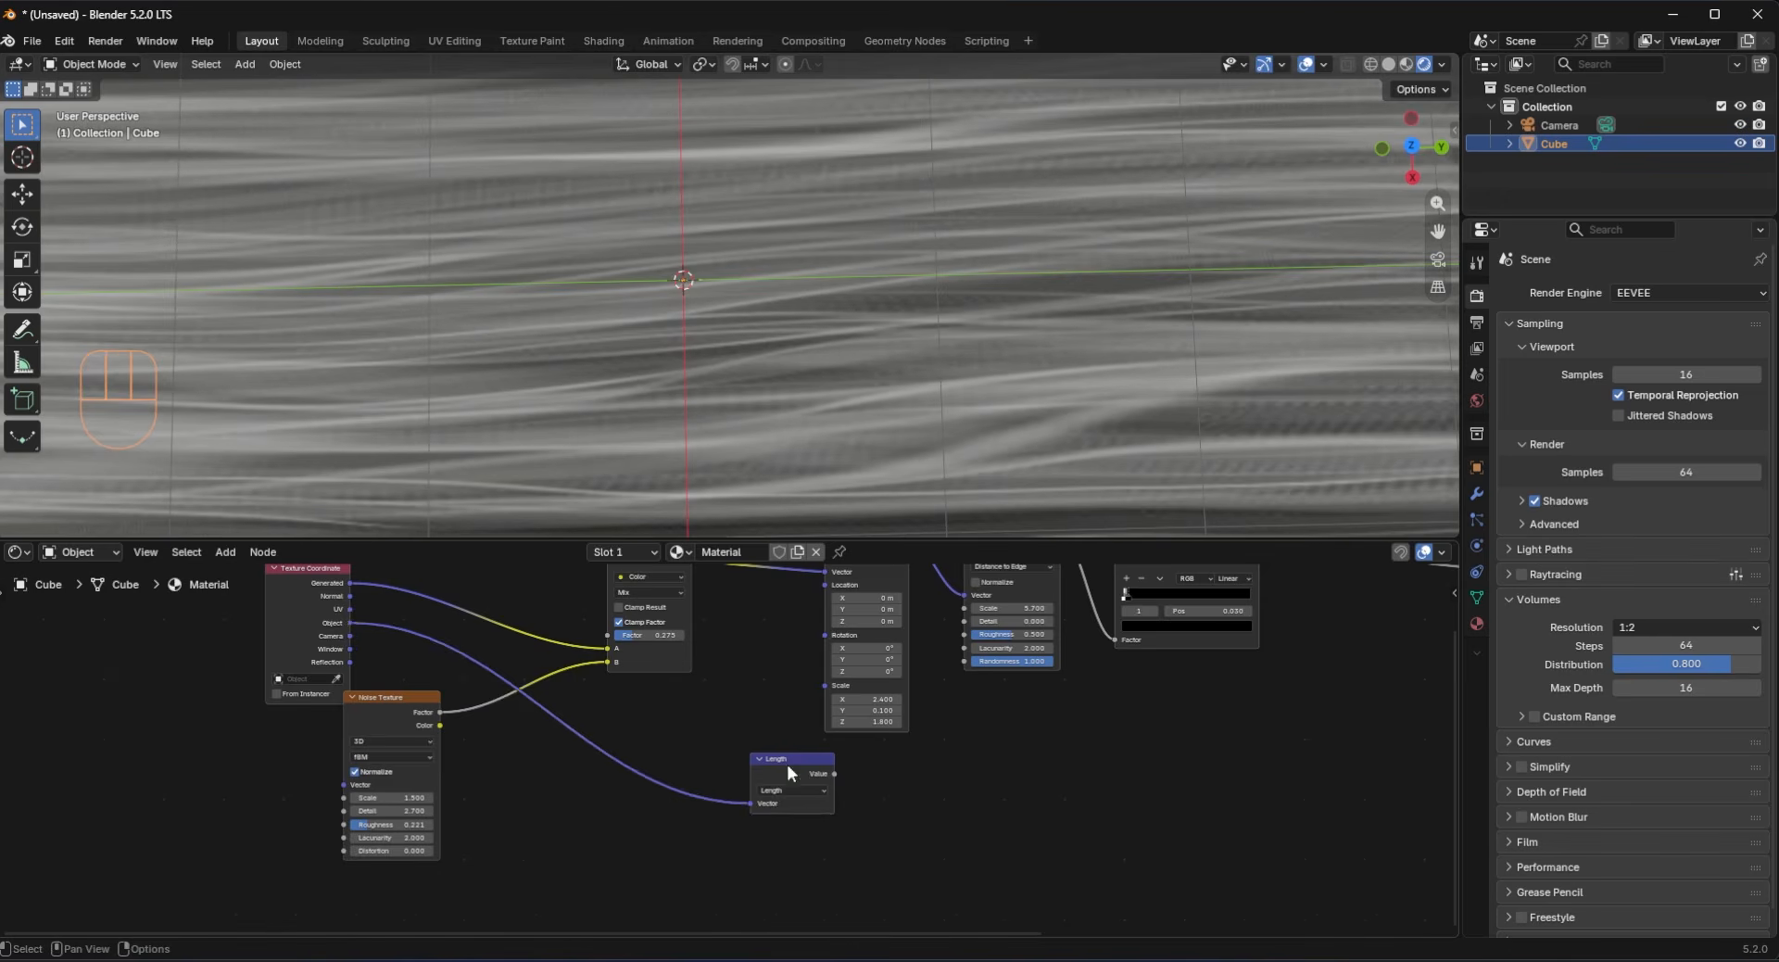
middle_click_drag(787, 763, 634, 693)
left_click_drag(634, 693, 626, 738)
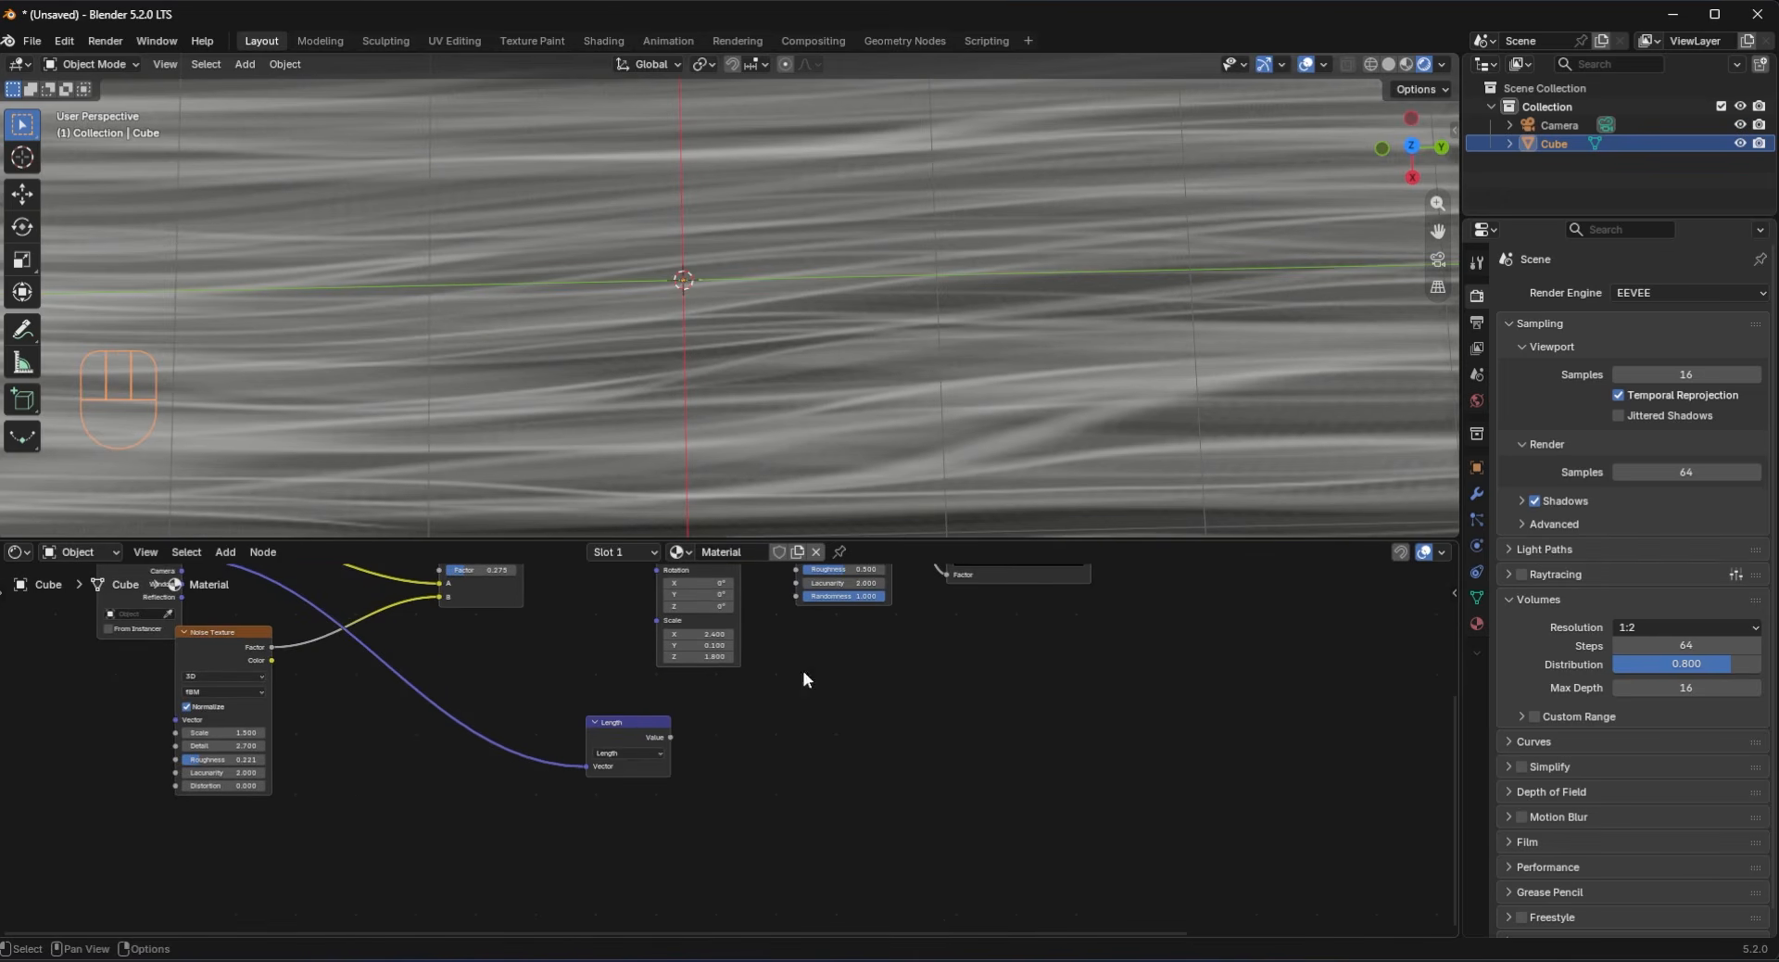
Step: Add a Math node set to Add and connect the Length value to its second value input
middle_click_drag(802, 670, 770, 699)
key("shift+a")
type("add")
key("Return")
left_click(758, 705)
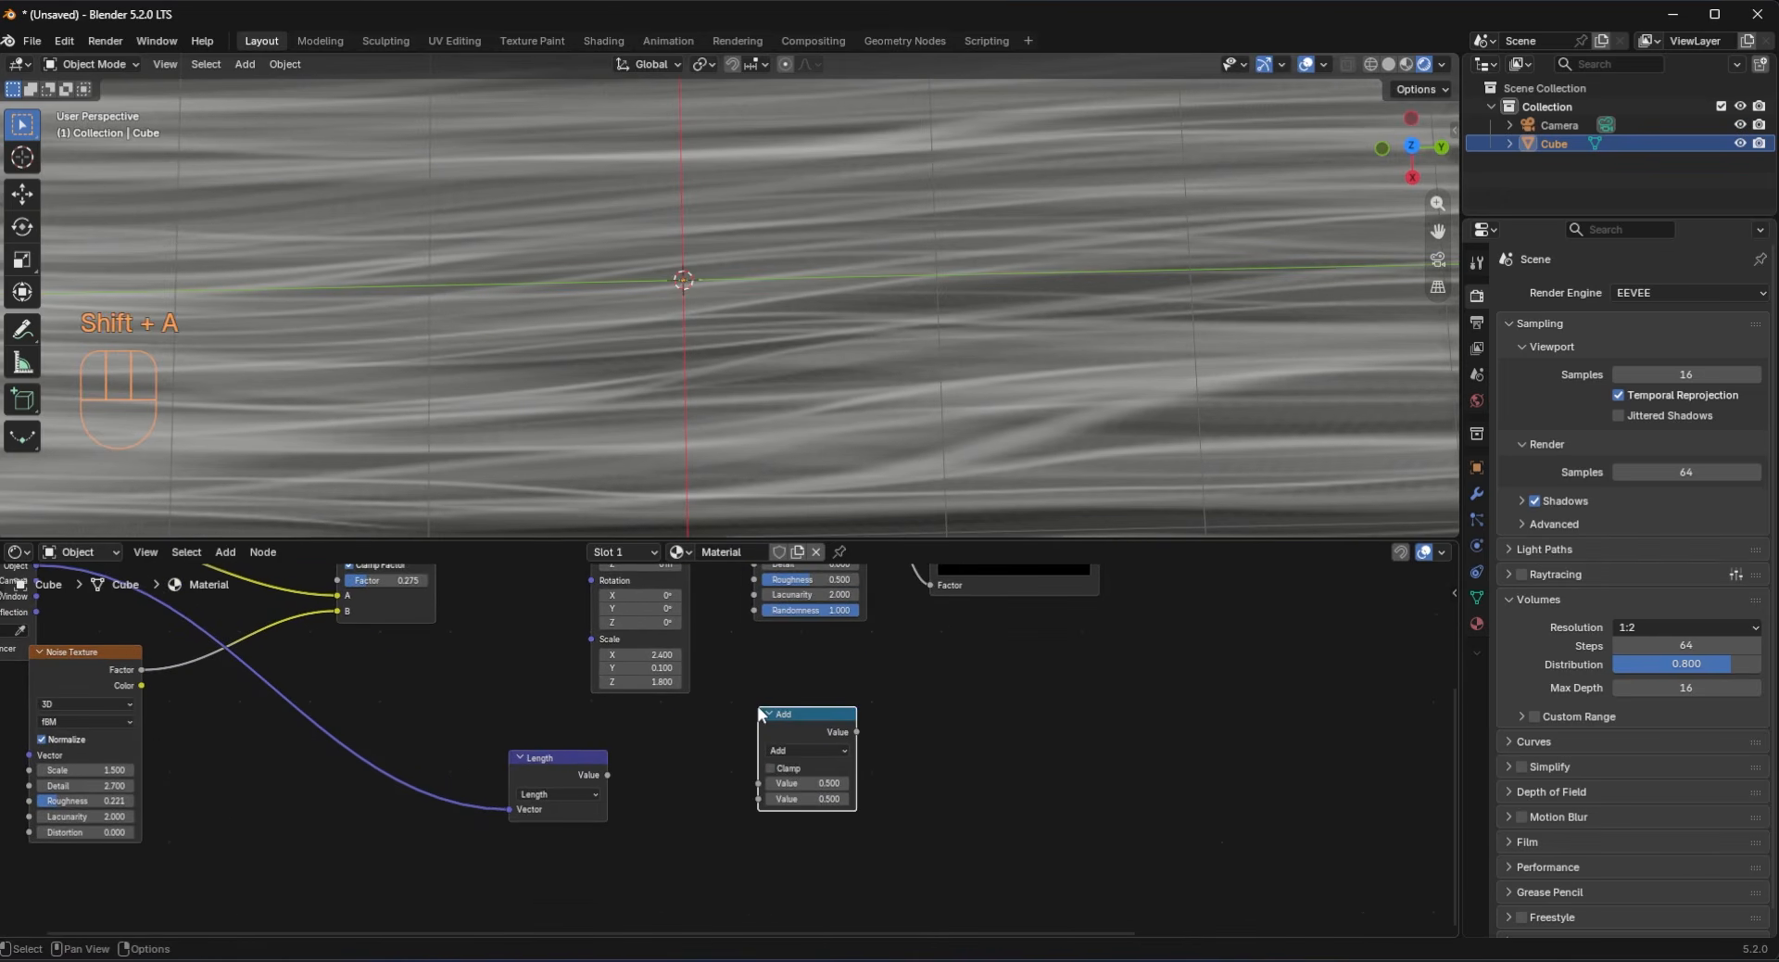
scroll(758, 705, "up", 2)
left_click_drag(563, 785, 770, 816)
Step: Change the Math node's operation to Subtract and connect its output to the Material Output's Volume
left_click(817, 751)
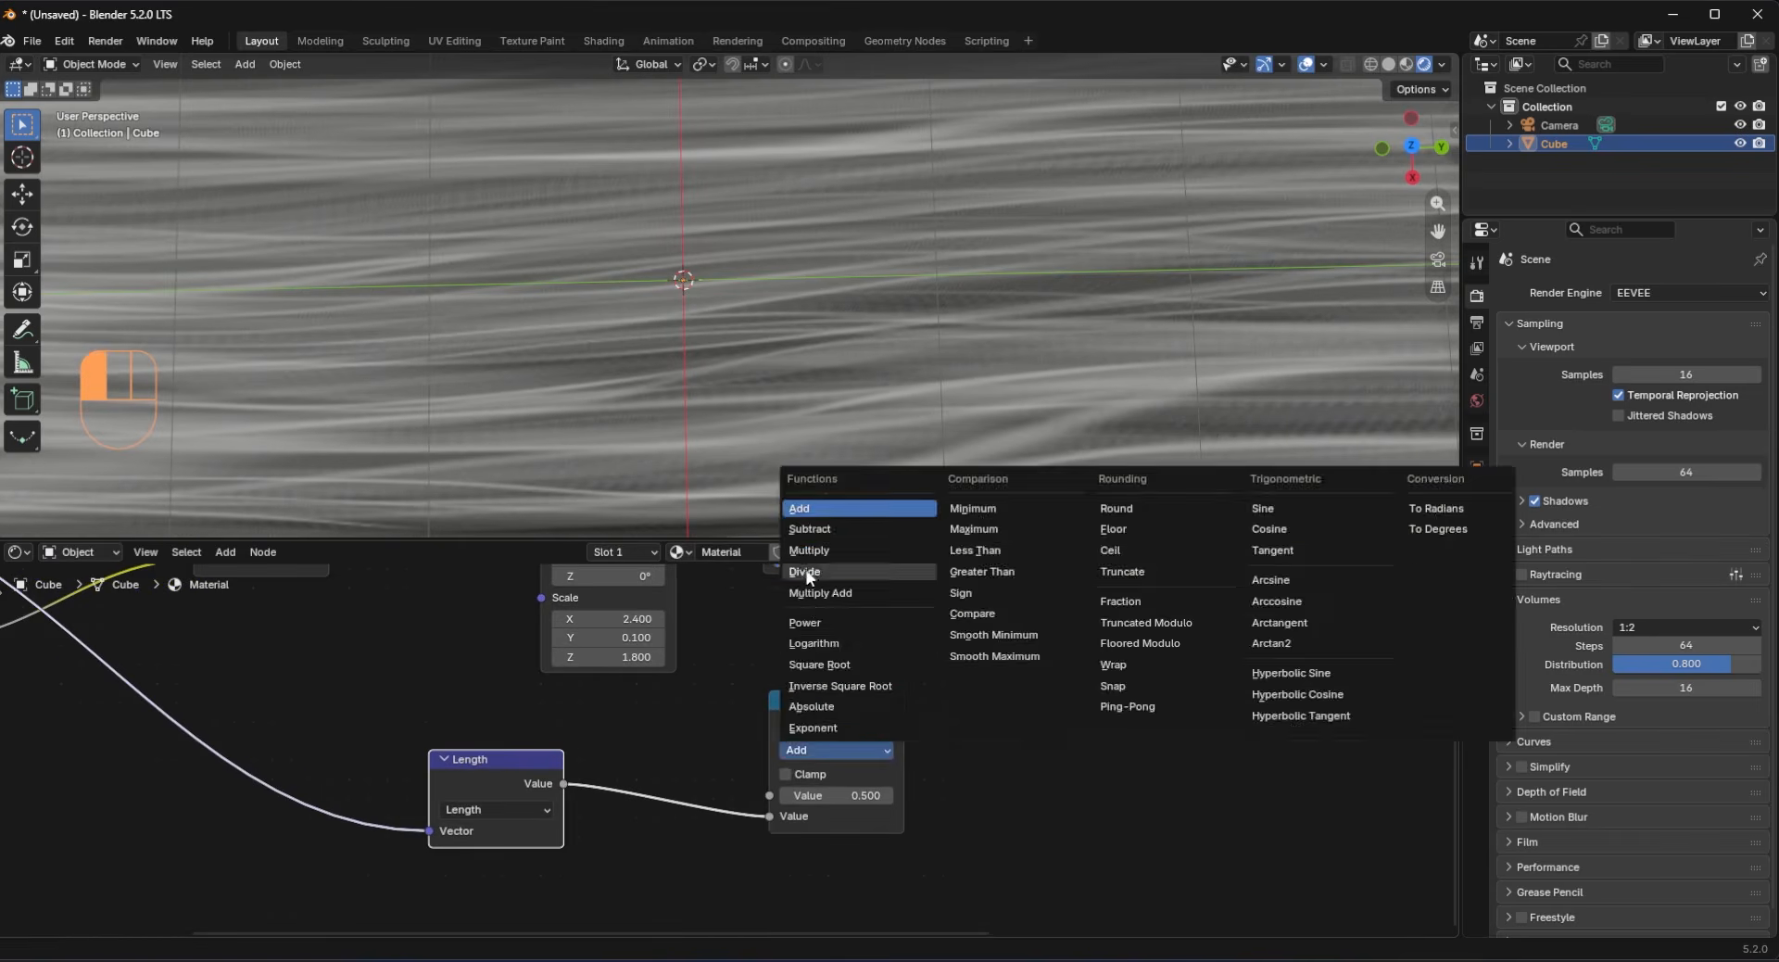
left_click(811, 549)
left_click(823, 752)
left_click(810, 528)
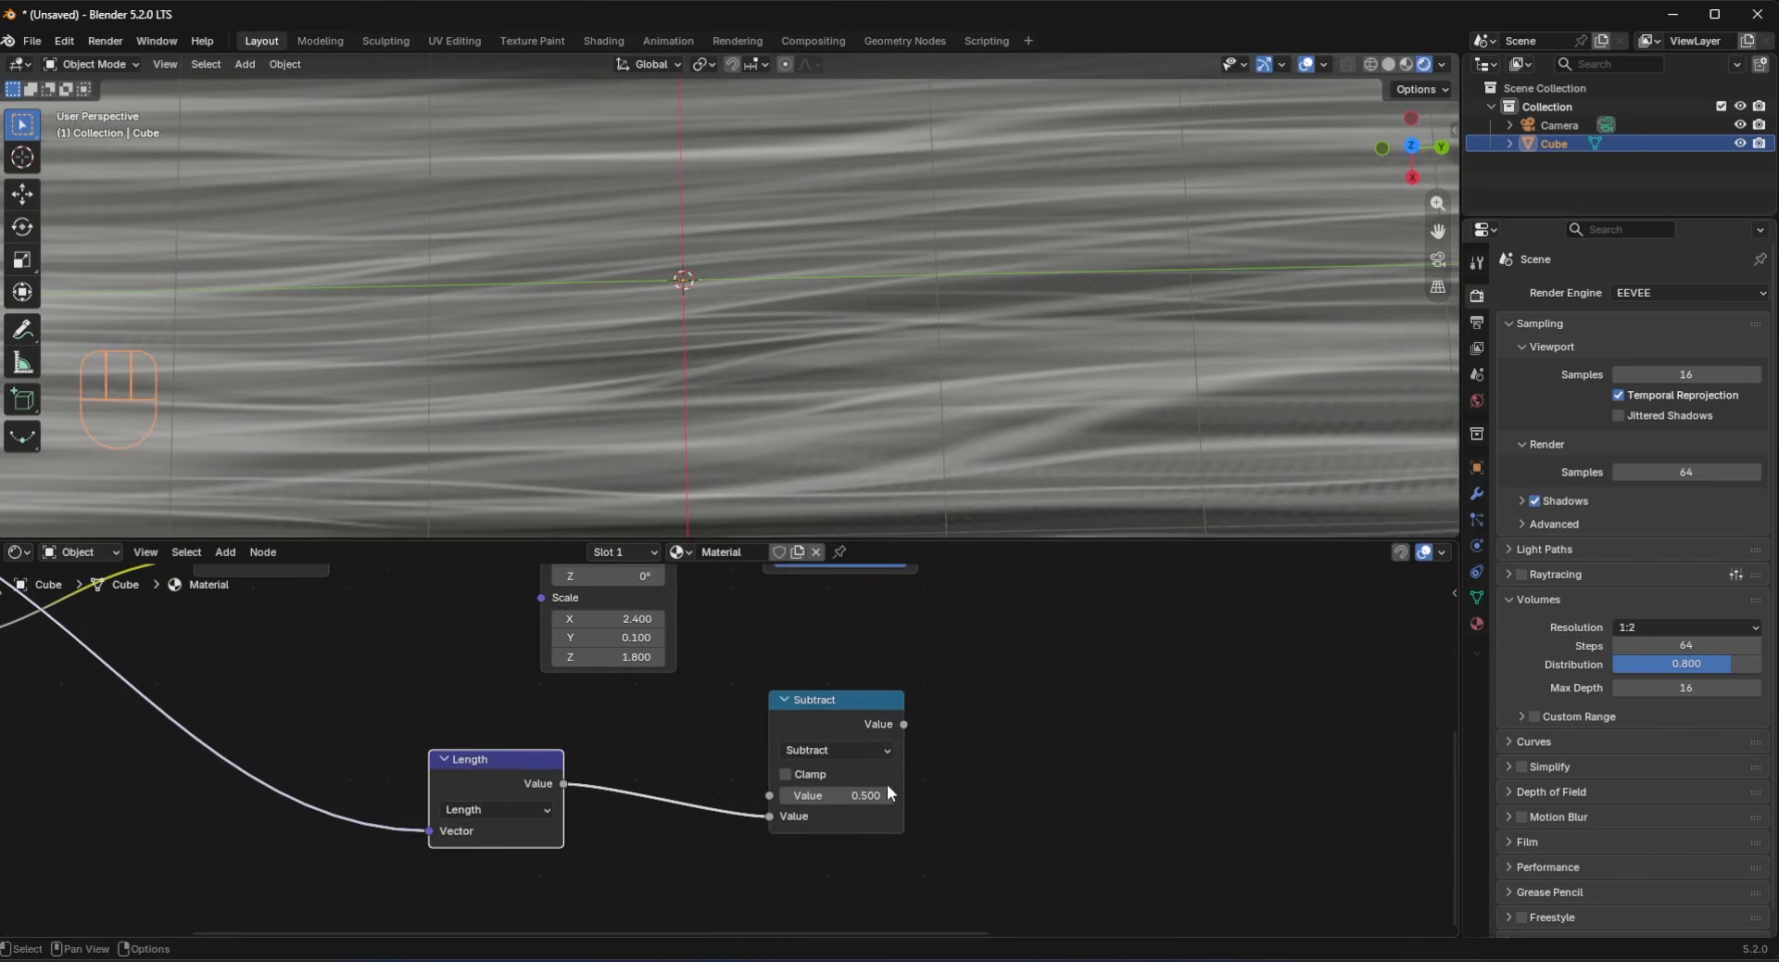
scroll(570, 870, "down", 3)
left_click_drag(451, 866, 1244, 649)
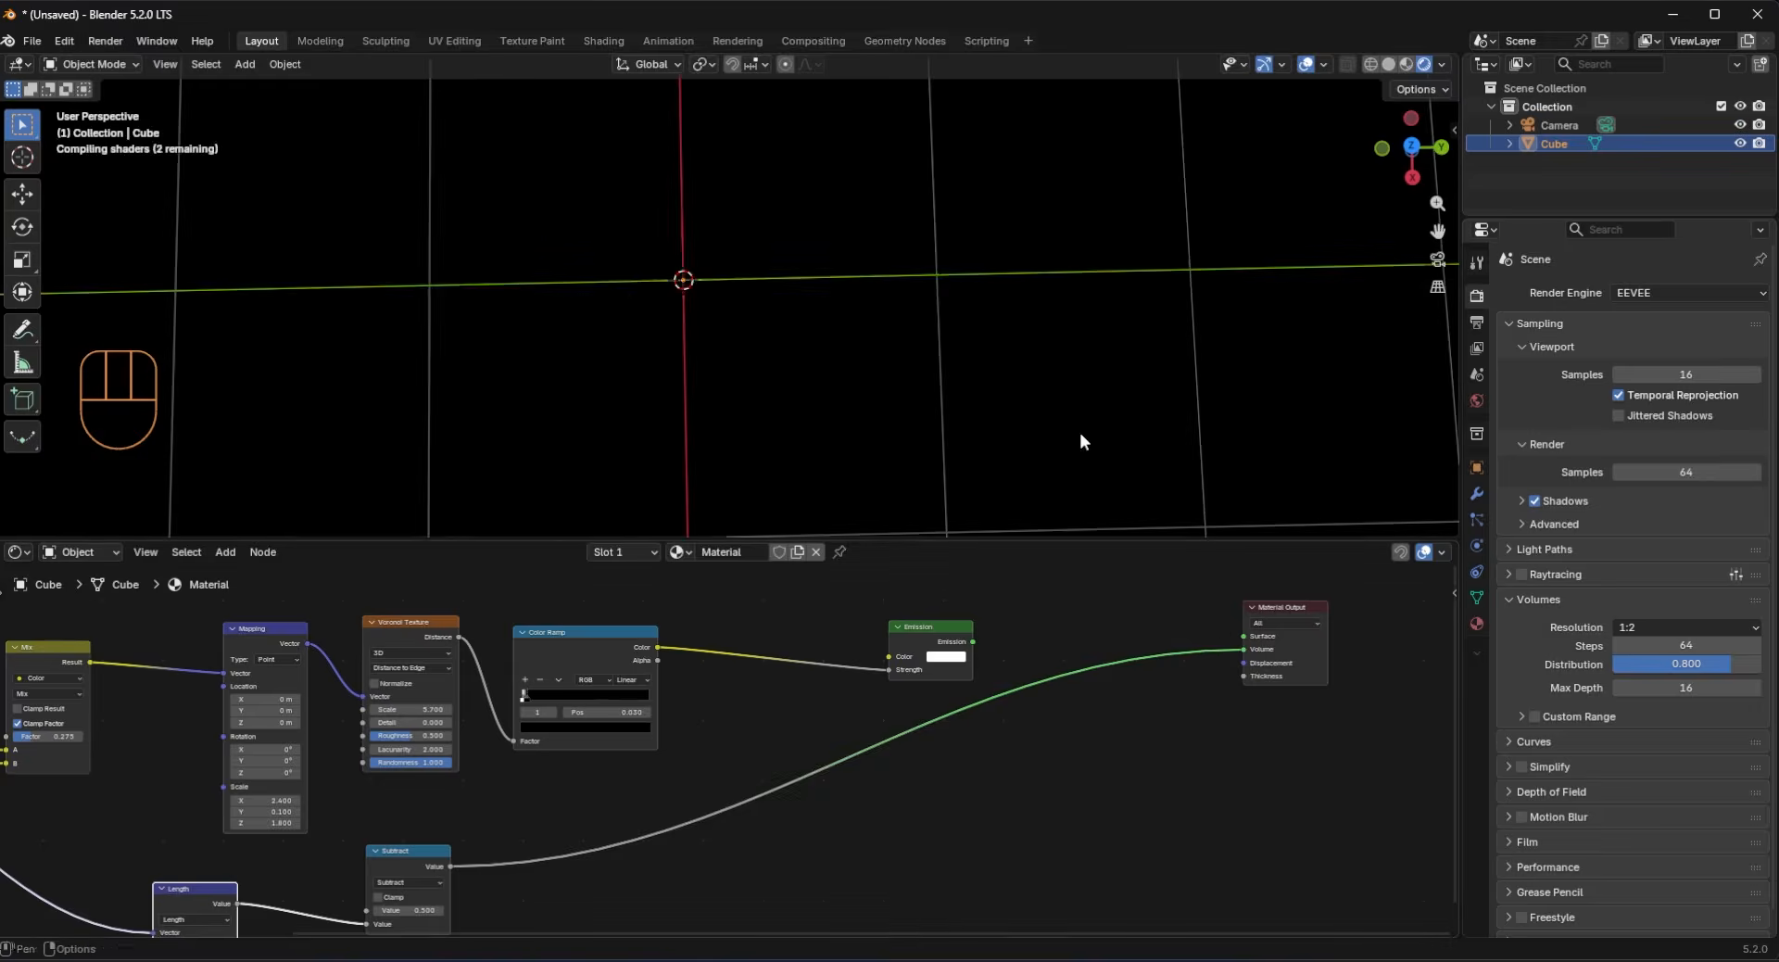
Step: Set the Subtract node's first value to 0.860 and enable its Clamp option
middle_click_drag(1080, 432, 779, 436)
middle_click_drag(631, 766, 756, 599)
key("KP_Decimal")
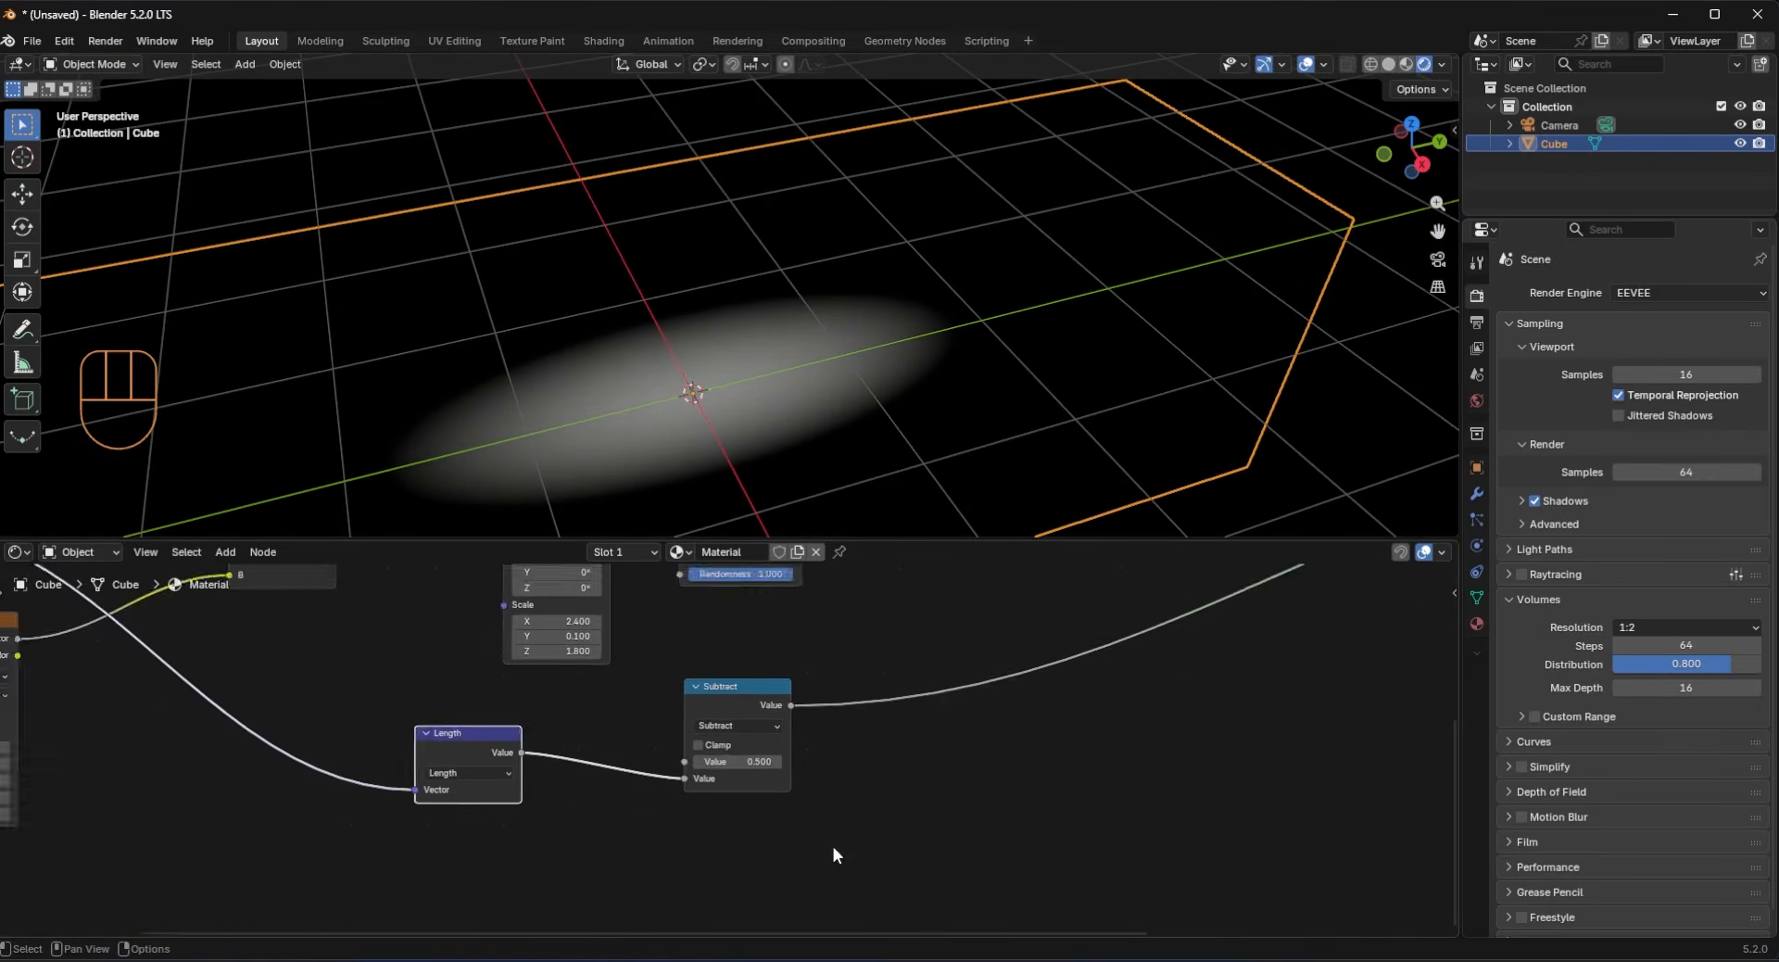
left_click_drag(778, 765, 795, 770)
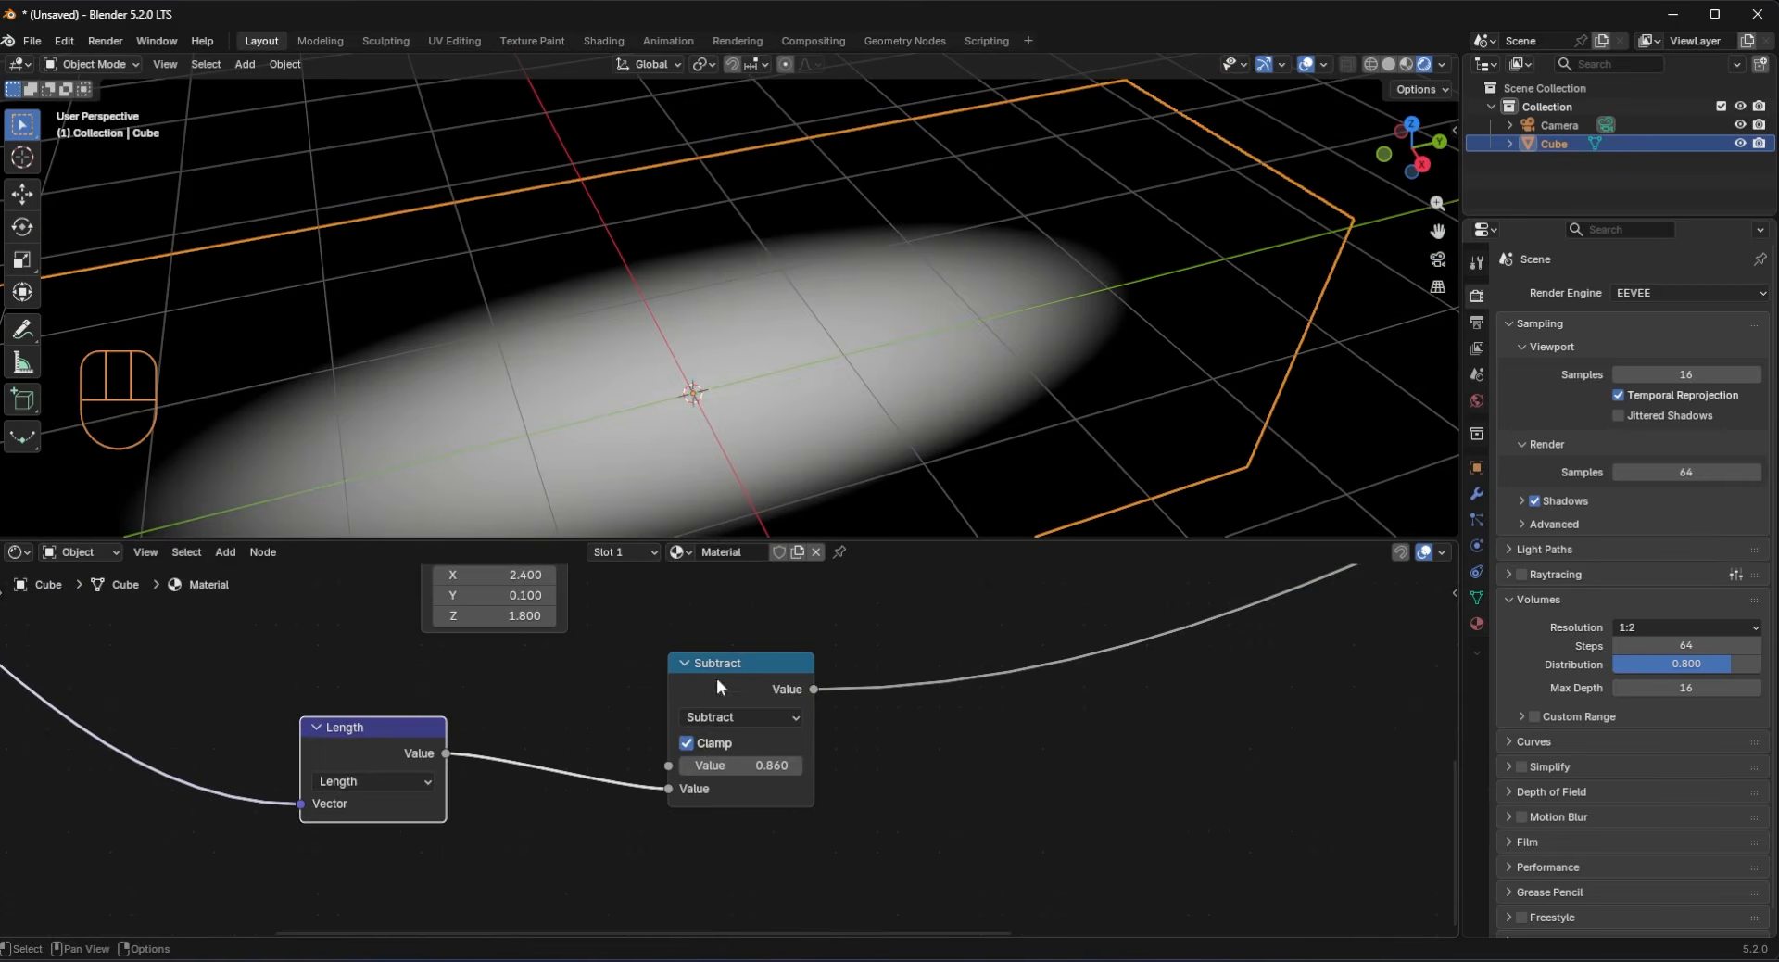
left_click_drag(719, 686, 710, 688)
left_click(678, 745)
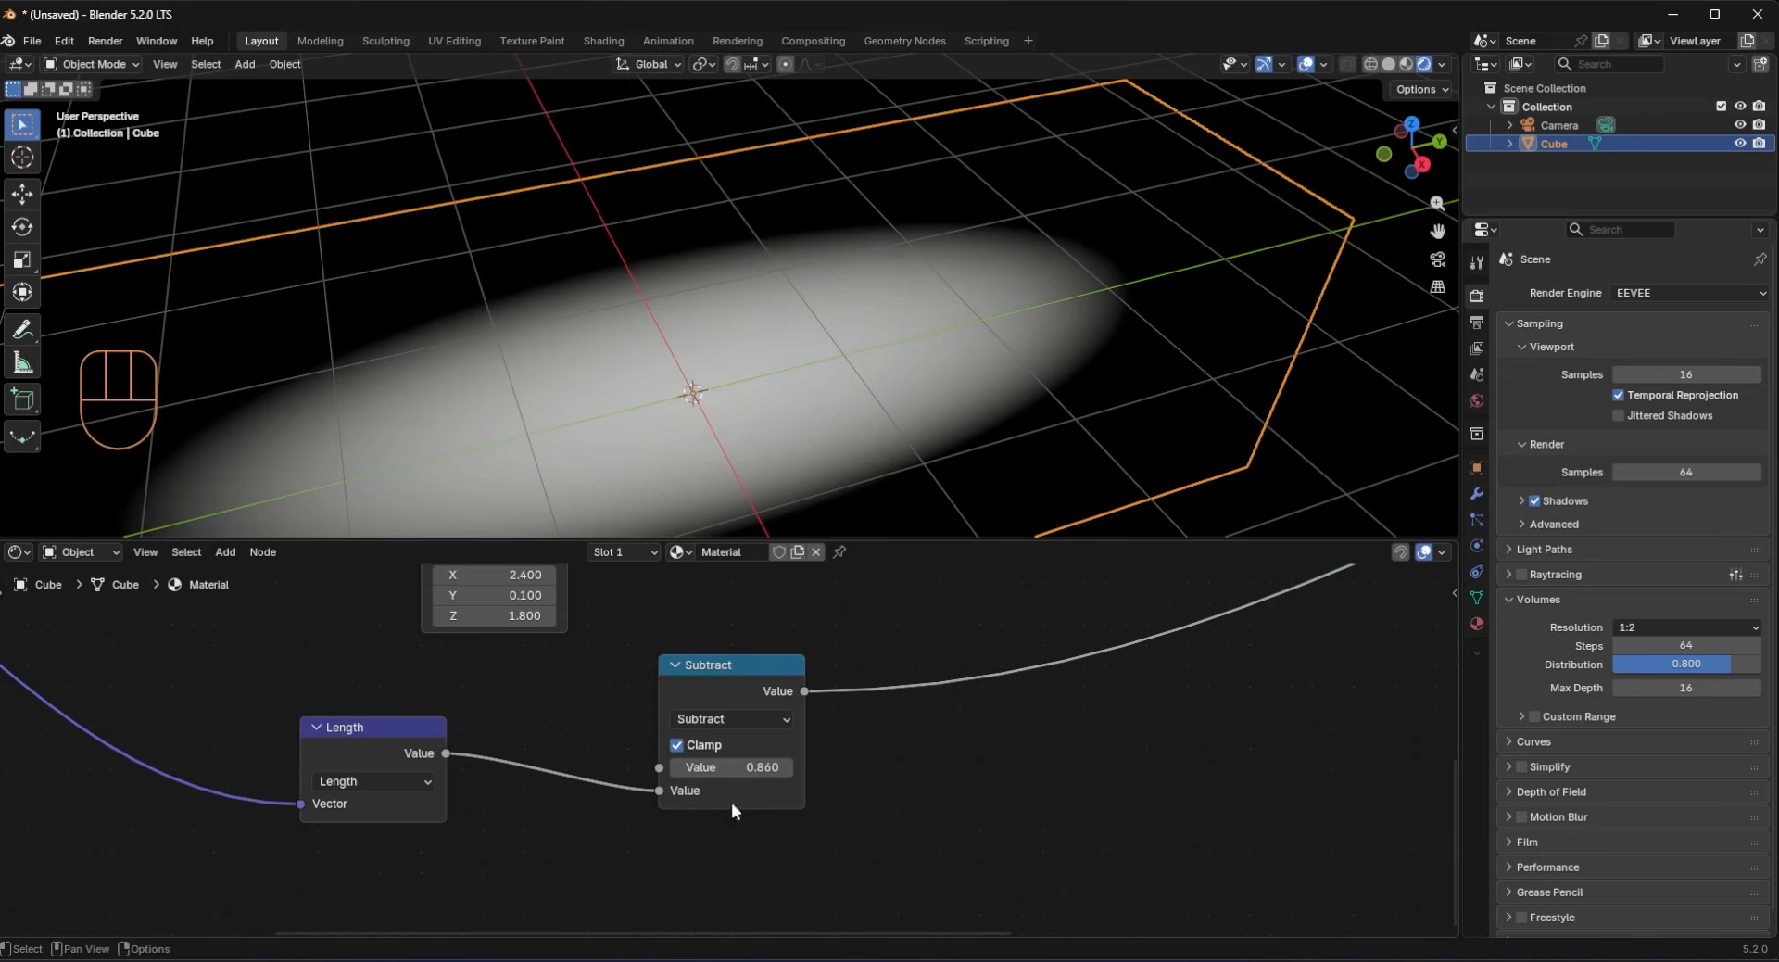
left_click_drag(696, 708, 676, 715)
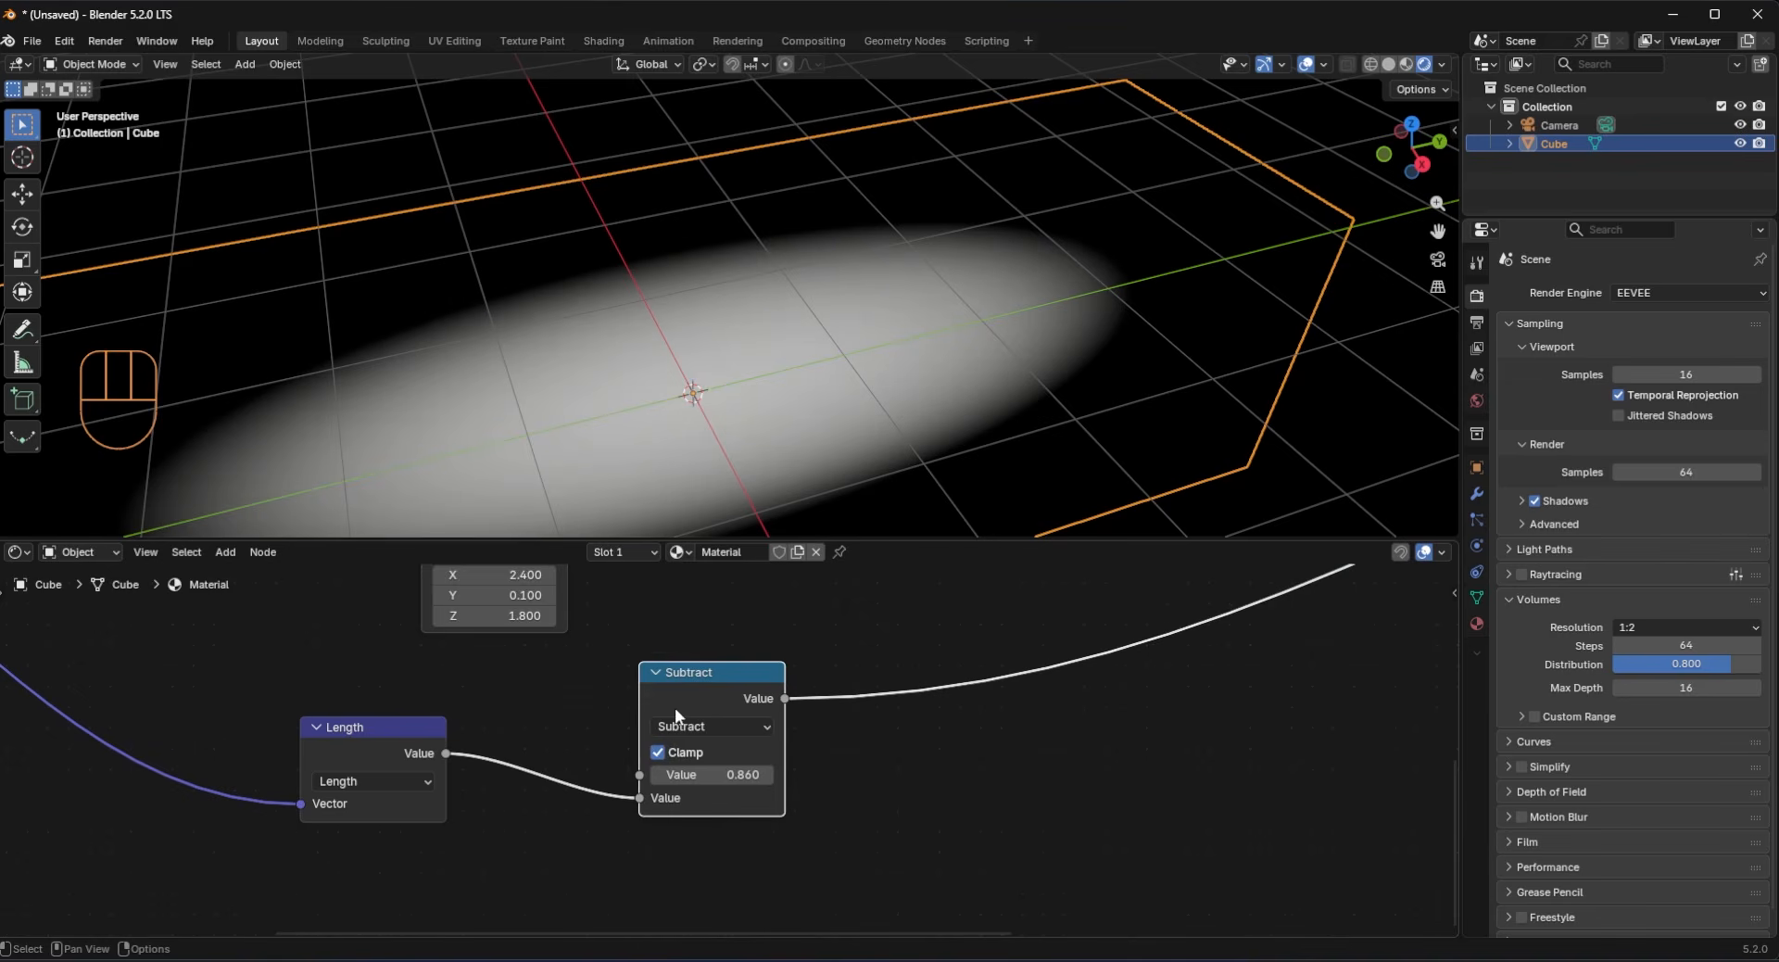
Step: Insert a Math node between the Color Ramp and the Emission Strength and set it to Multiply
scroll(675, 708, "down", 3)
middle_click_drag(865, 664, 647, 771)
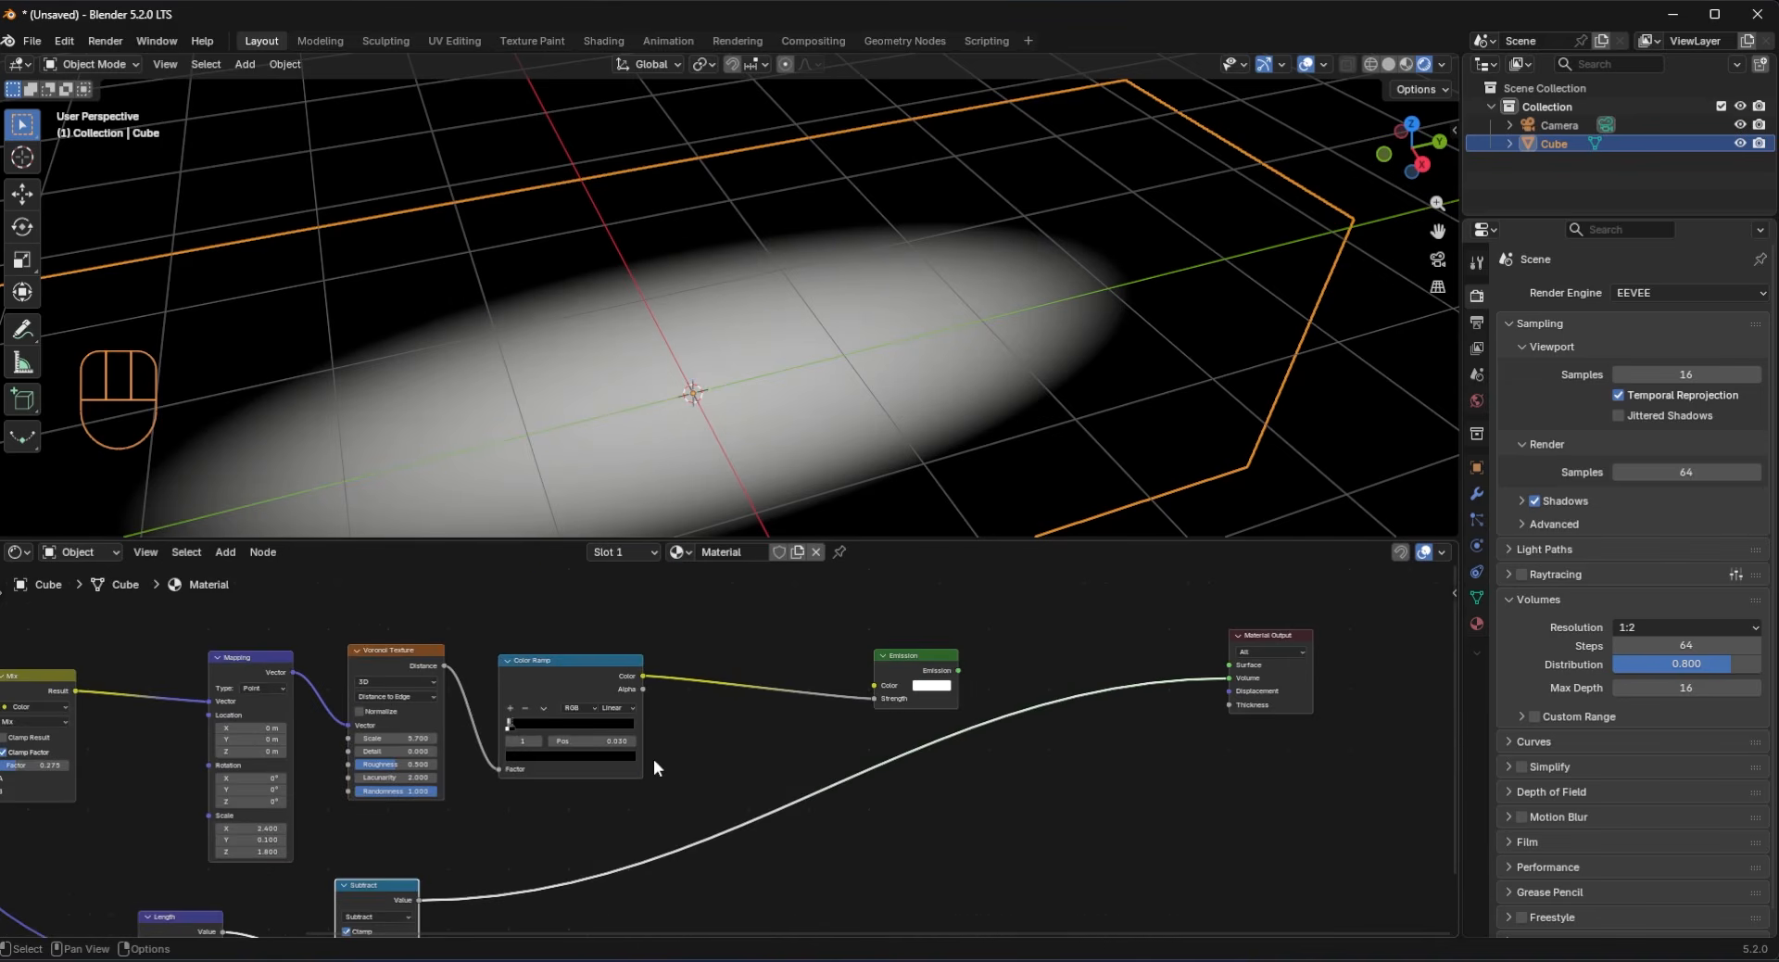
scroll(686, 805, "up", 2)
key("shift+a")
type("math")
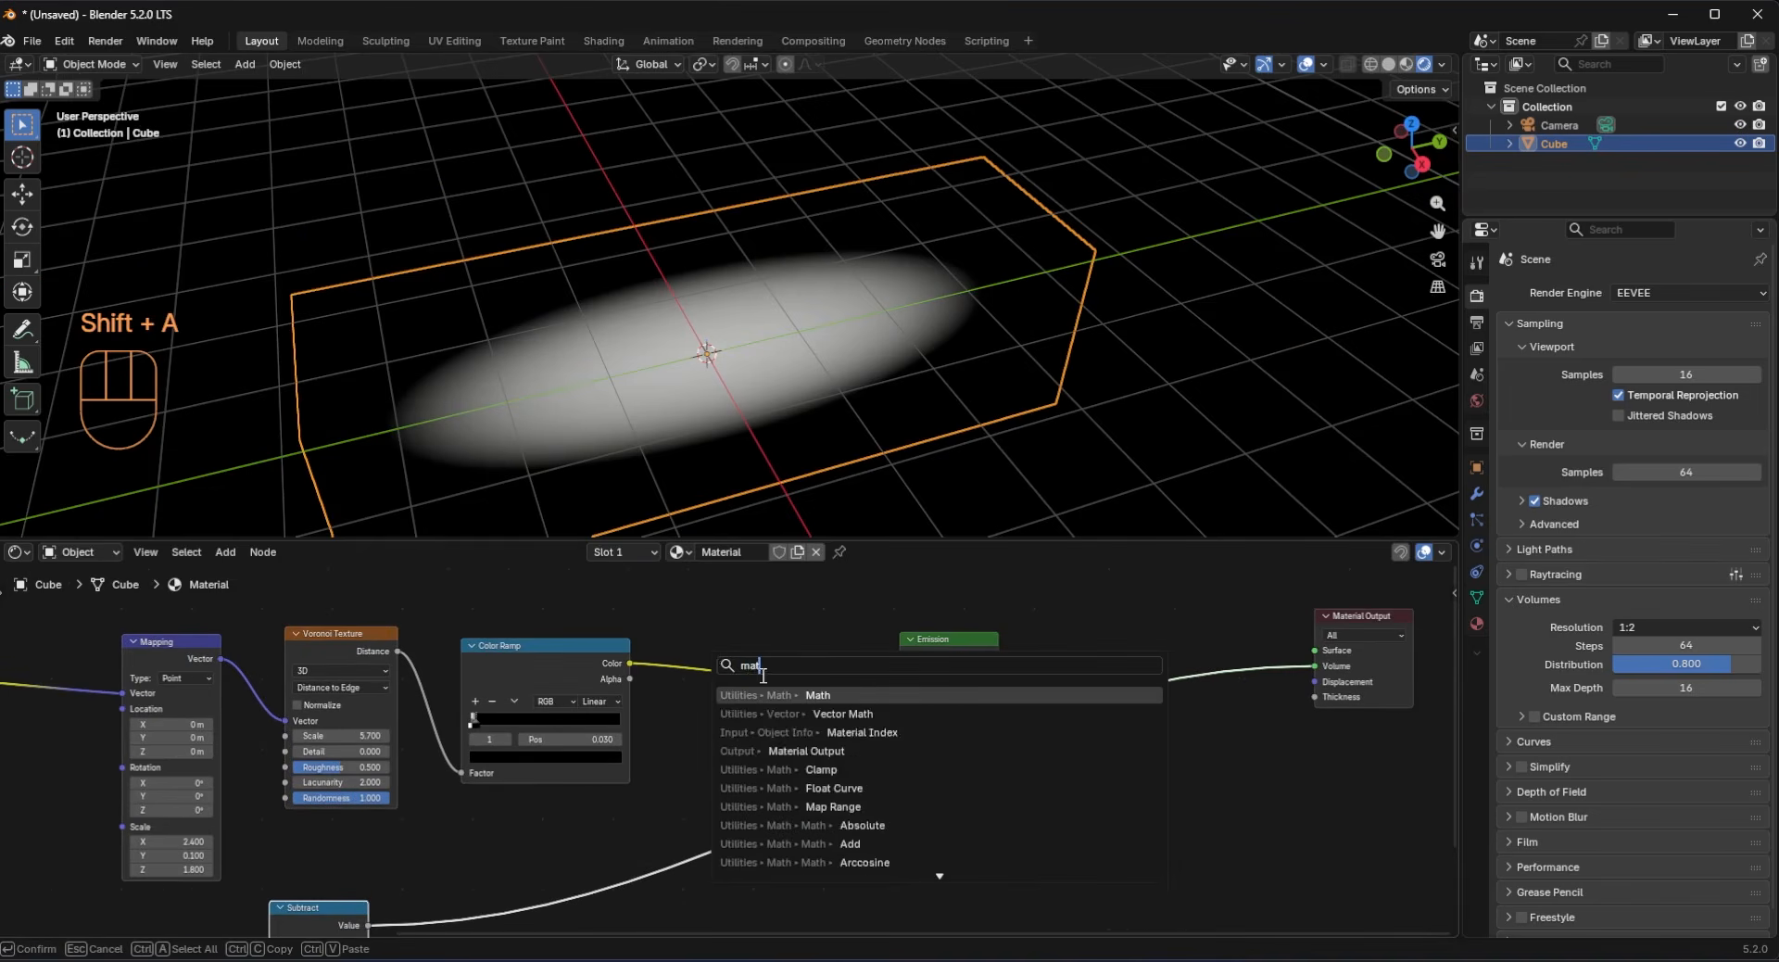
key("Return")
left_click(777, 691)
left_click(775, 677)
left_click(767, 746)
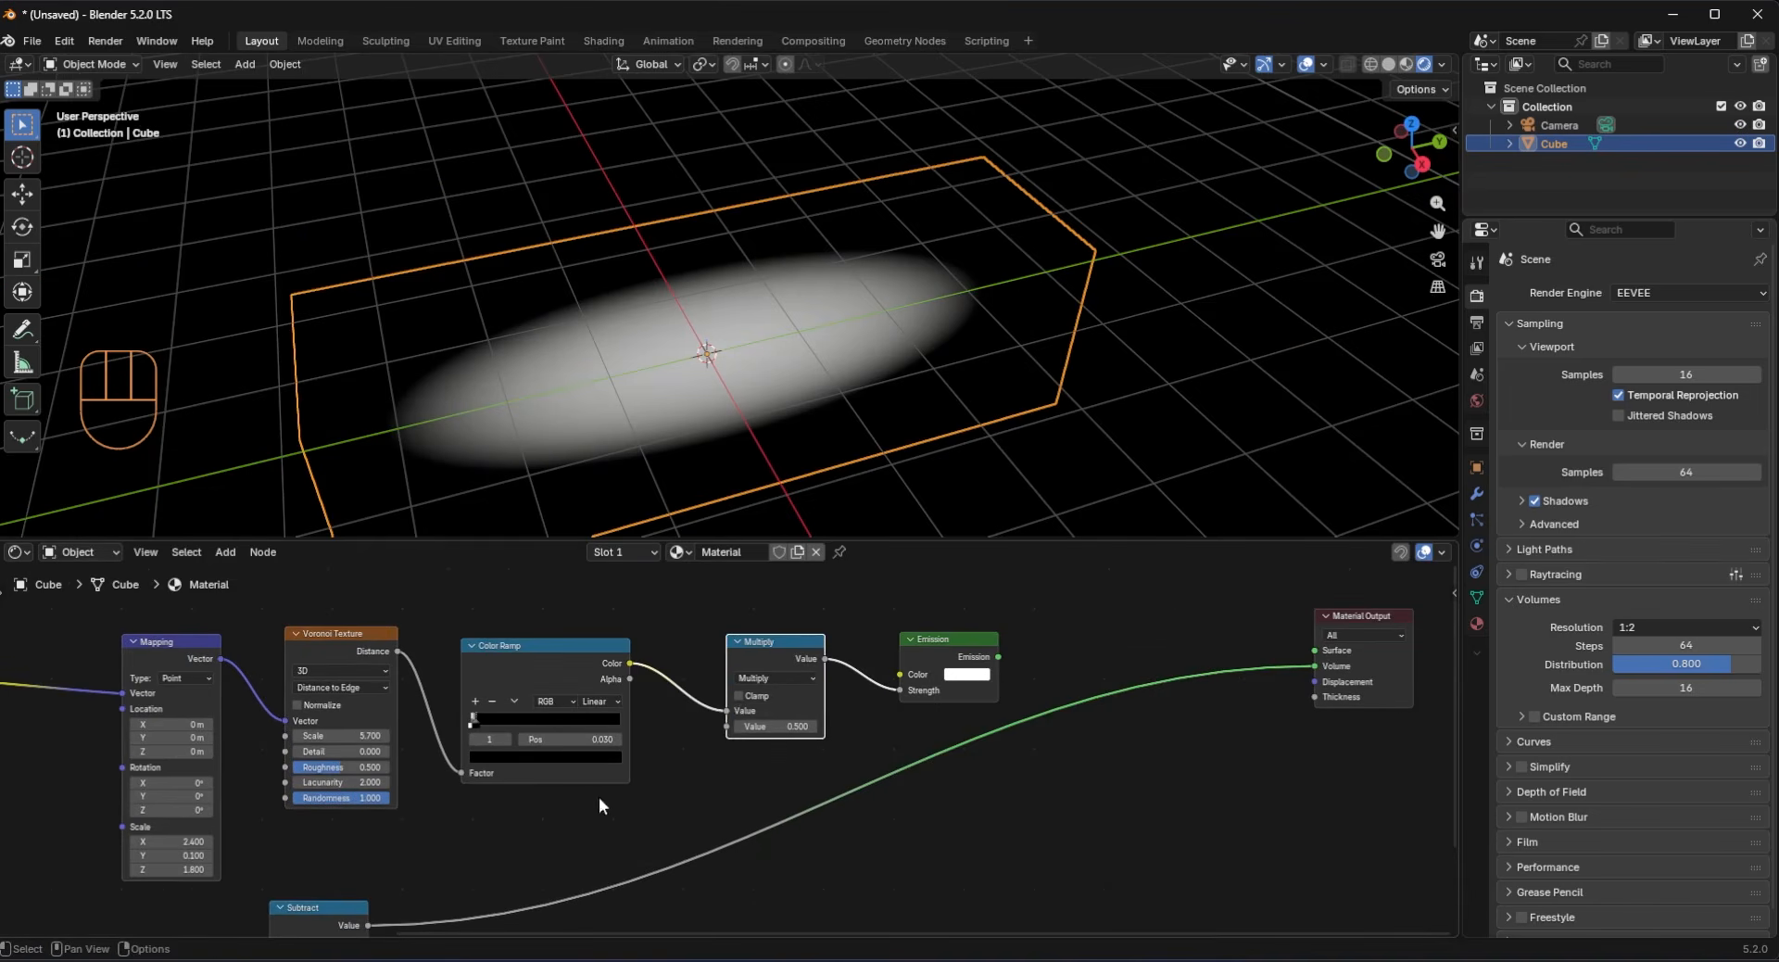
Step: Connect the Subtract value to the Multiply node's second value and reconnect the Emission to the Material Output's Volume
left_click_drag(405, 902, 770, 704)
middle_click_drag(780, 704, 619, 734)
right_click(619, 734)
key("Escape")
scroll(548, 704, "up", 1)
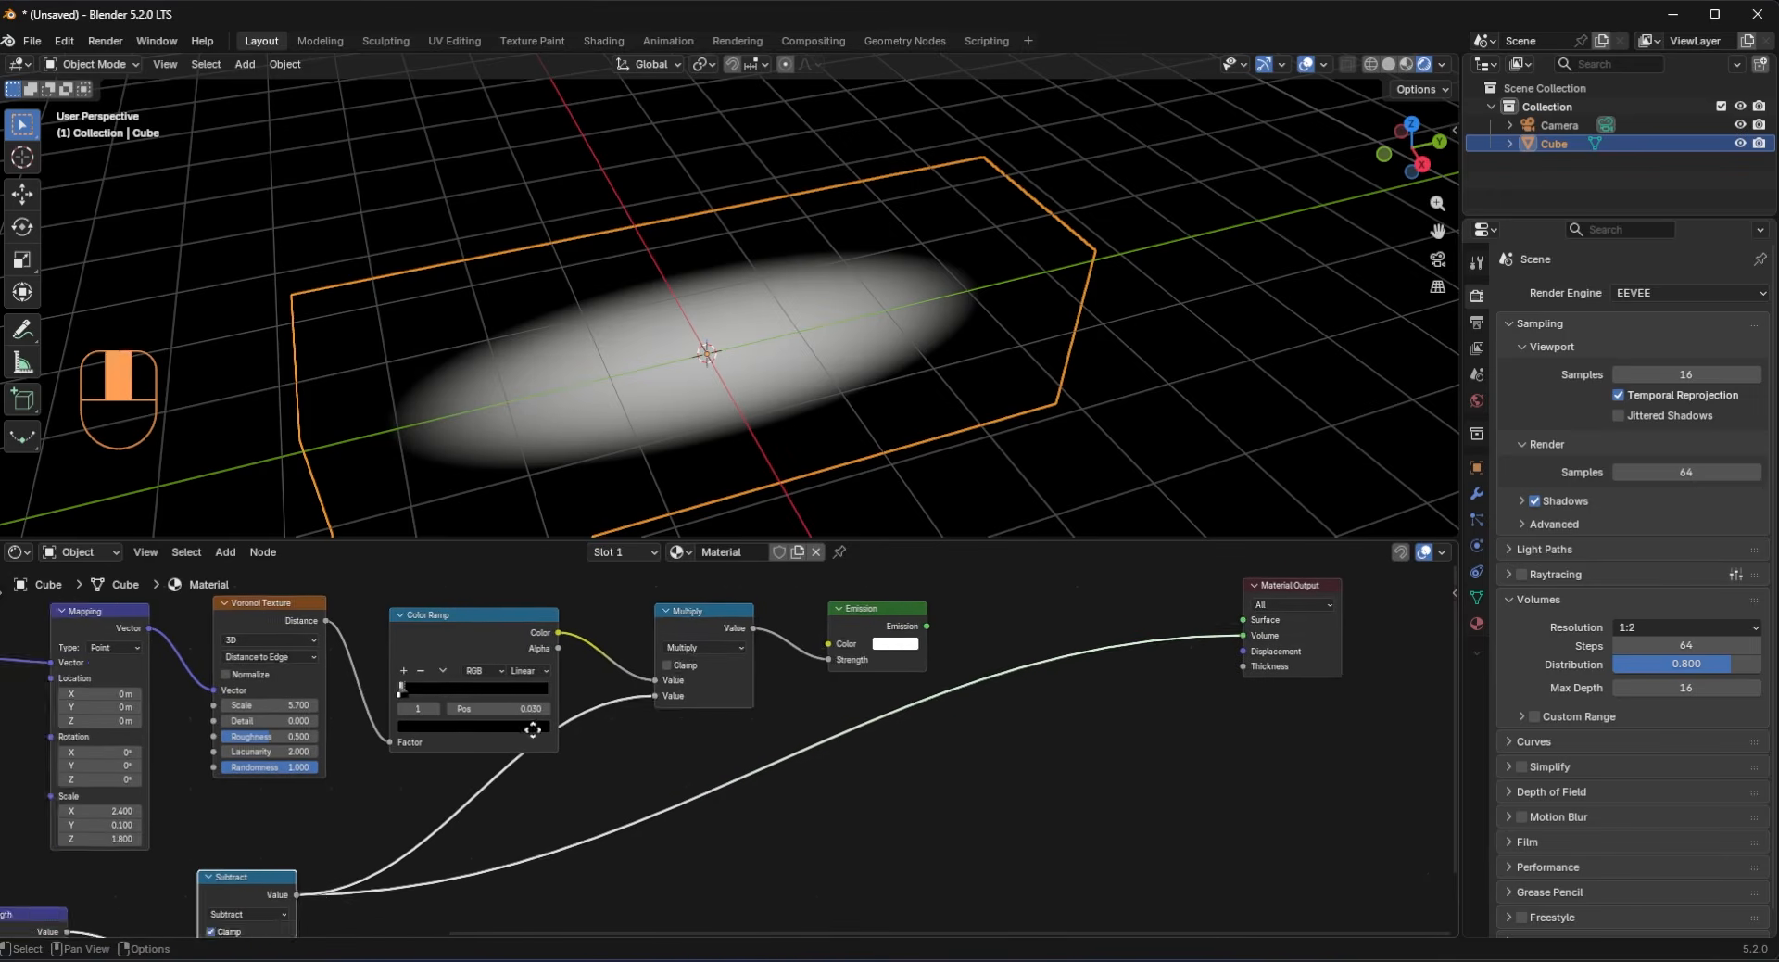
left_click_drag(649, 704, 623, 690)
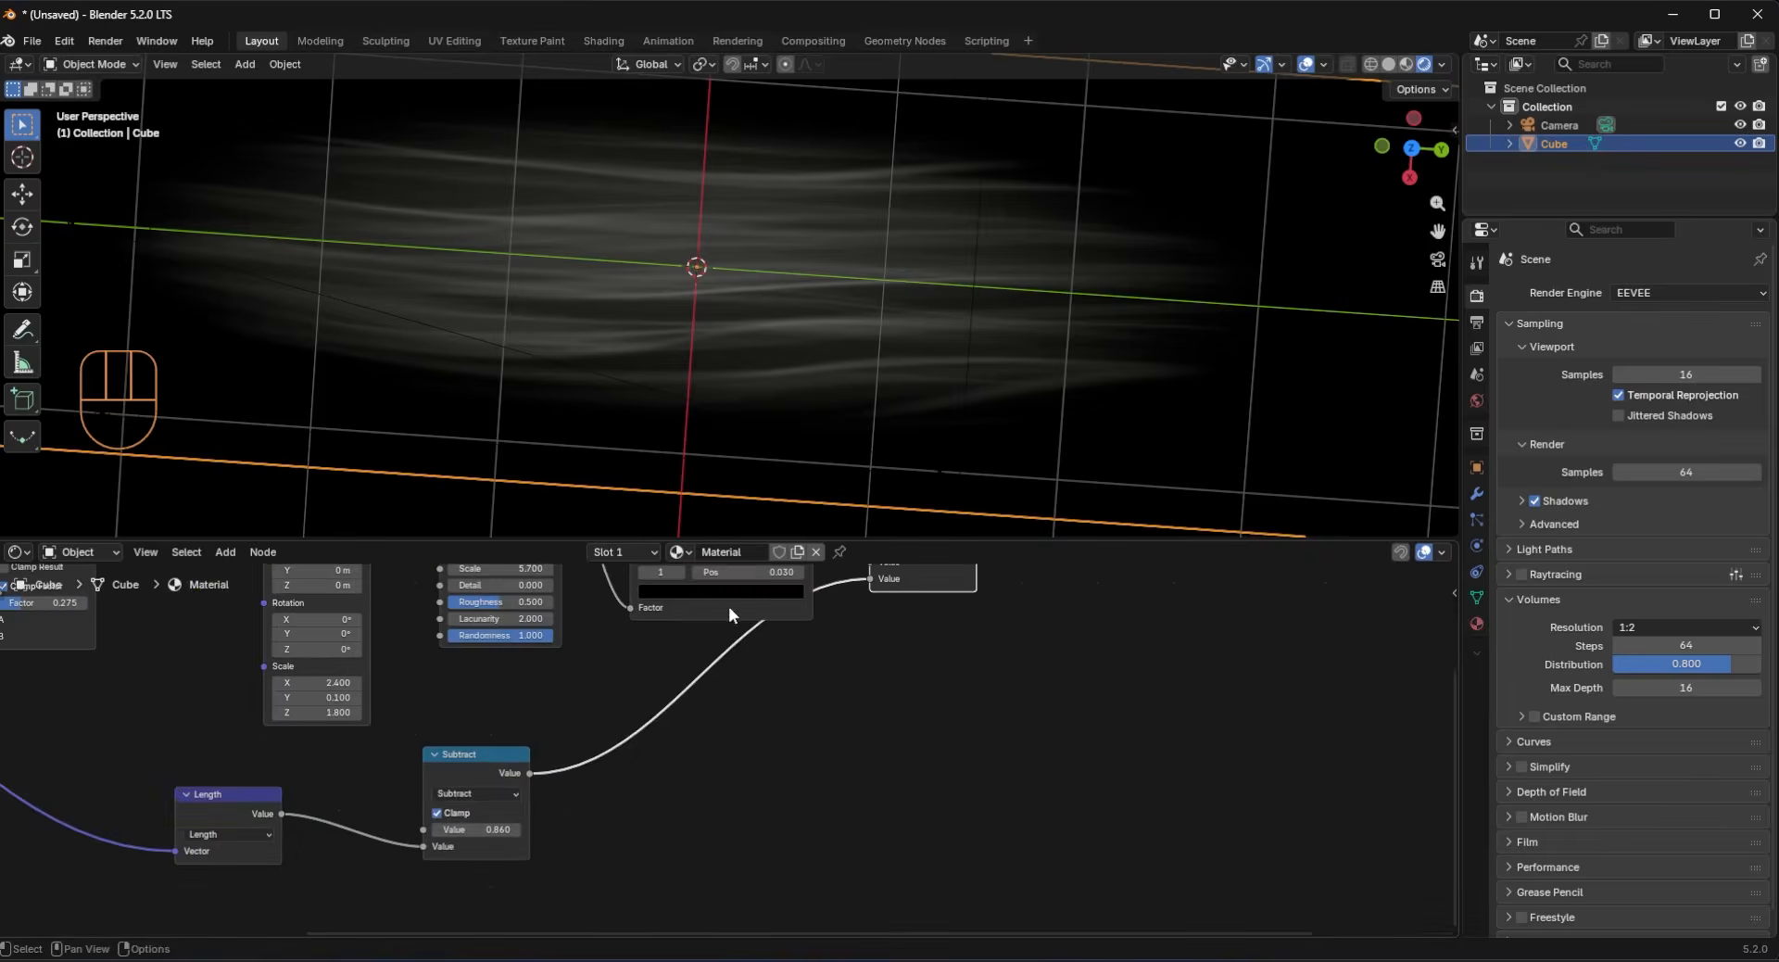
Step: Insert a Map Range node on the link between the Subtract and Multiply nodes
key("shift+a")
type("map")
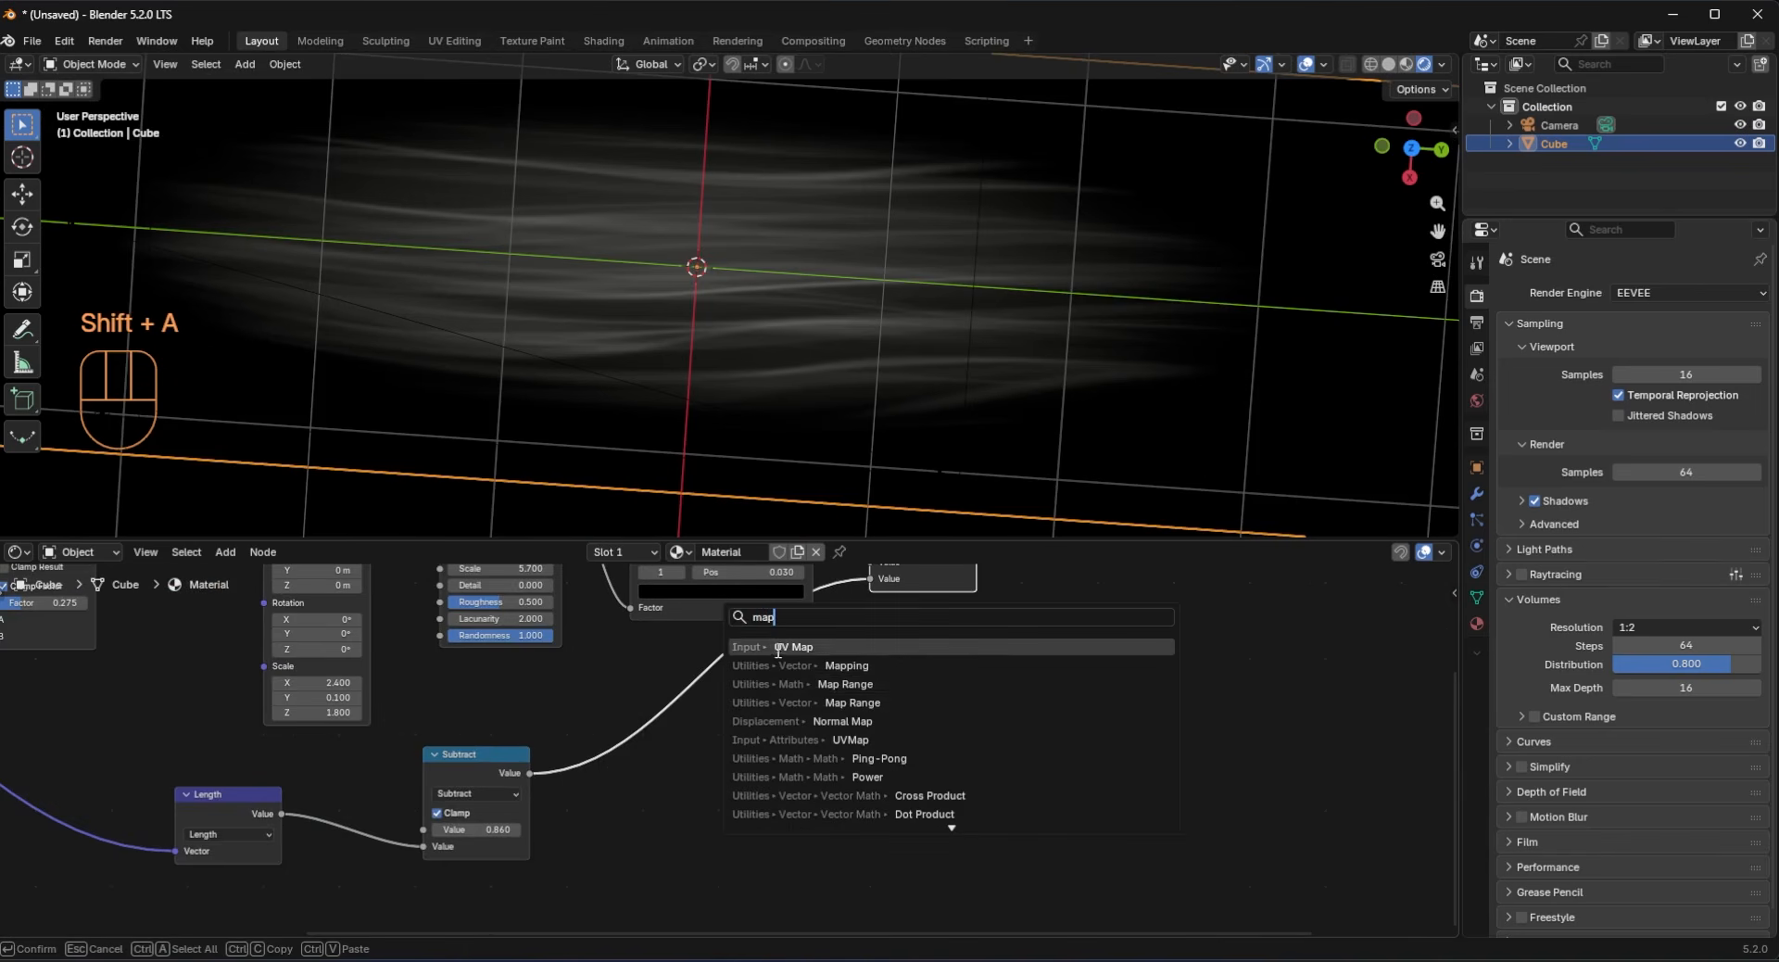
key("Down")
key("Down")
key("Return")
left_click(606, 681)
scroll(747, 339, "down", 3)
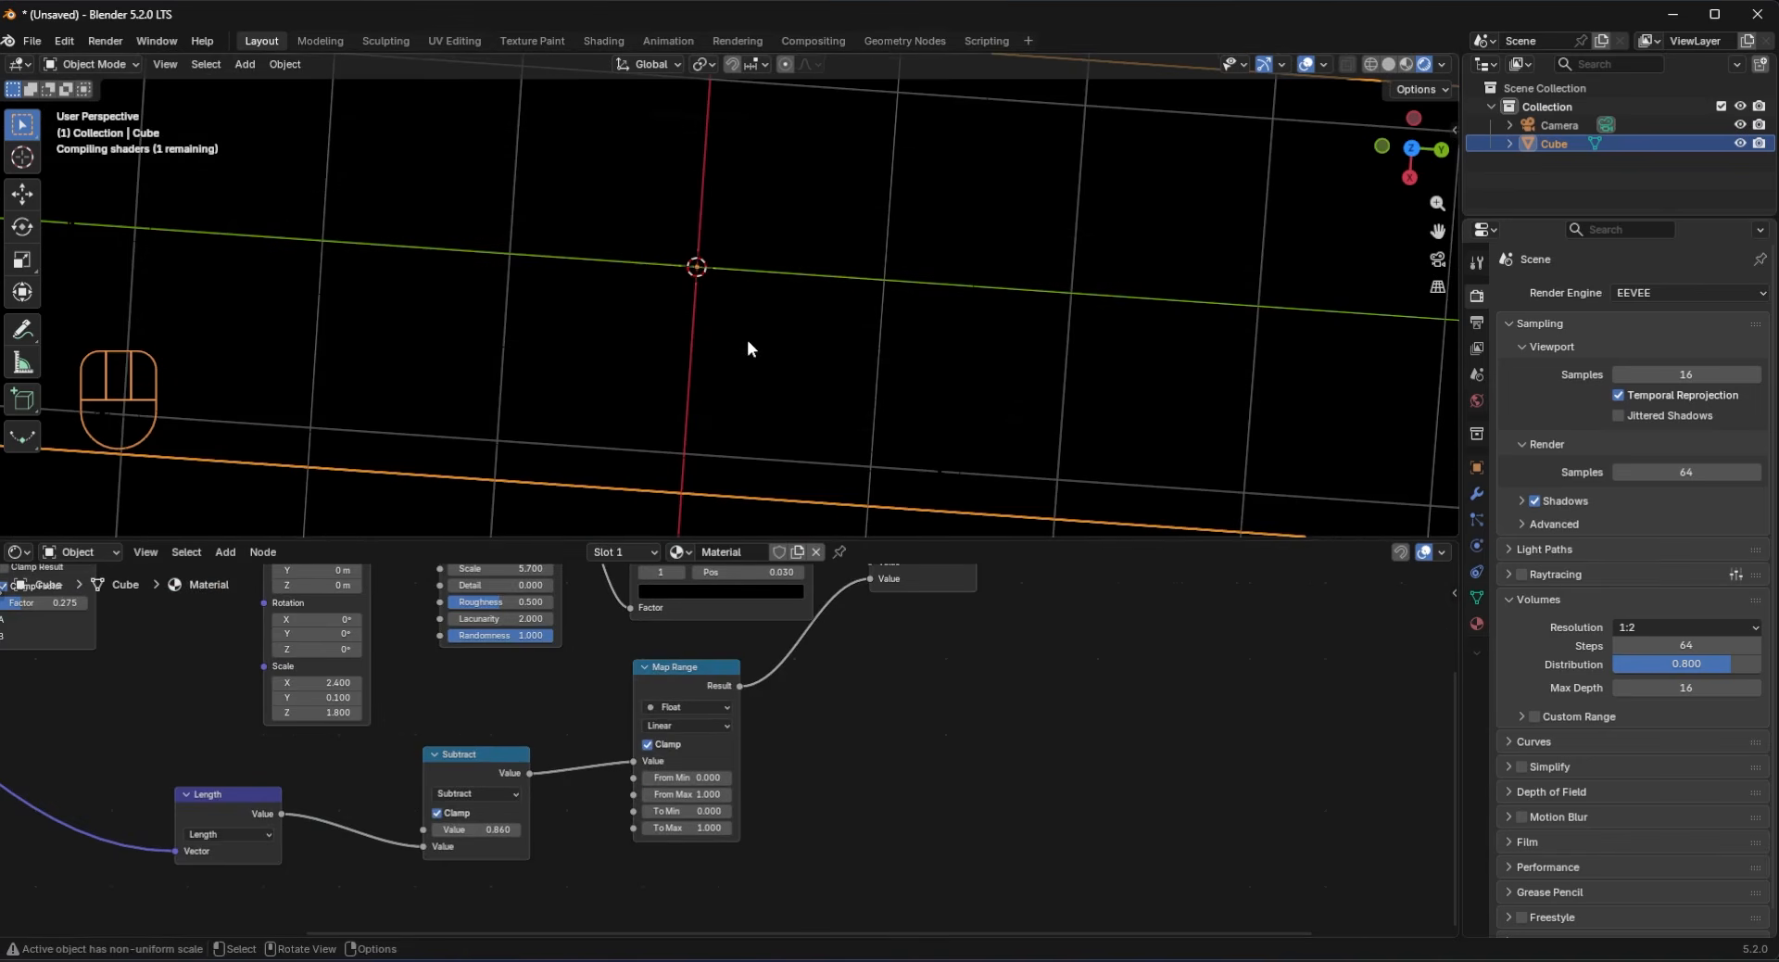
Step: Set the Map Range node's To Max to 2.440
scroll(746, 370, "up", 4)
scroll(764, 656, "up", 2)
scroll(764, 656, "up", 2)
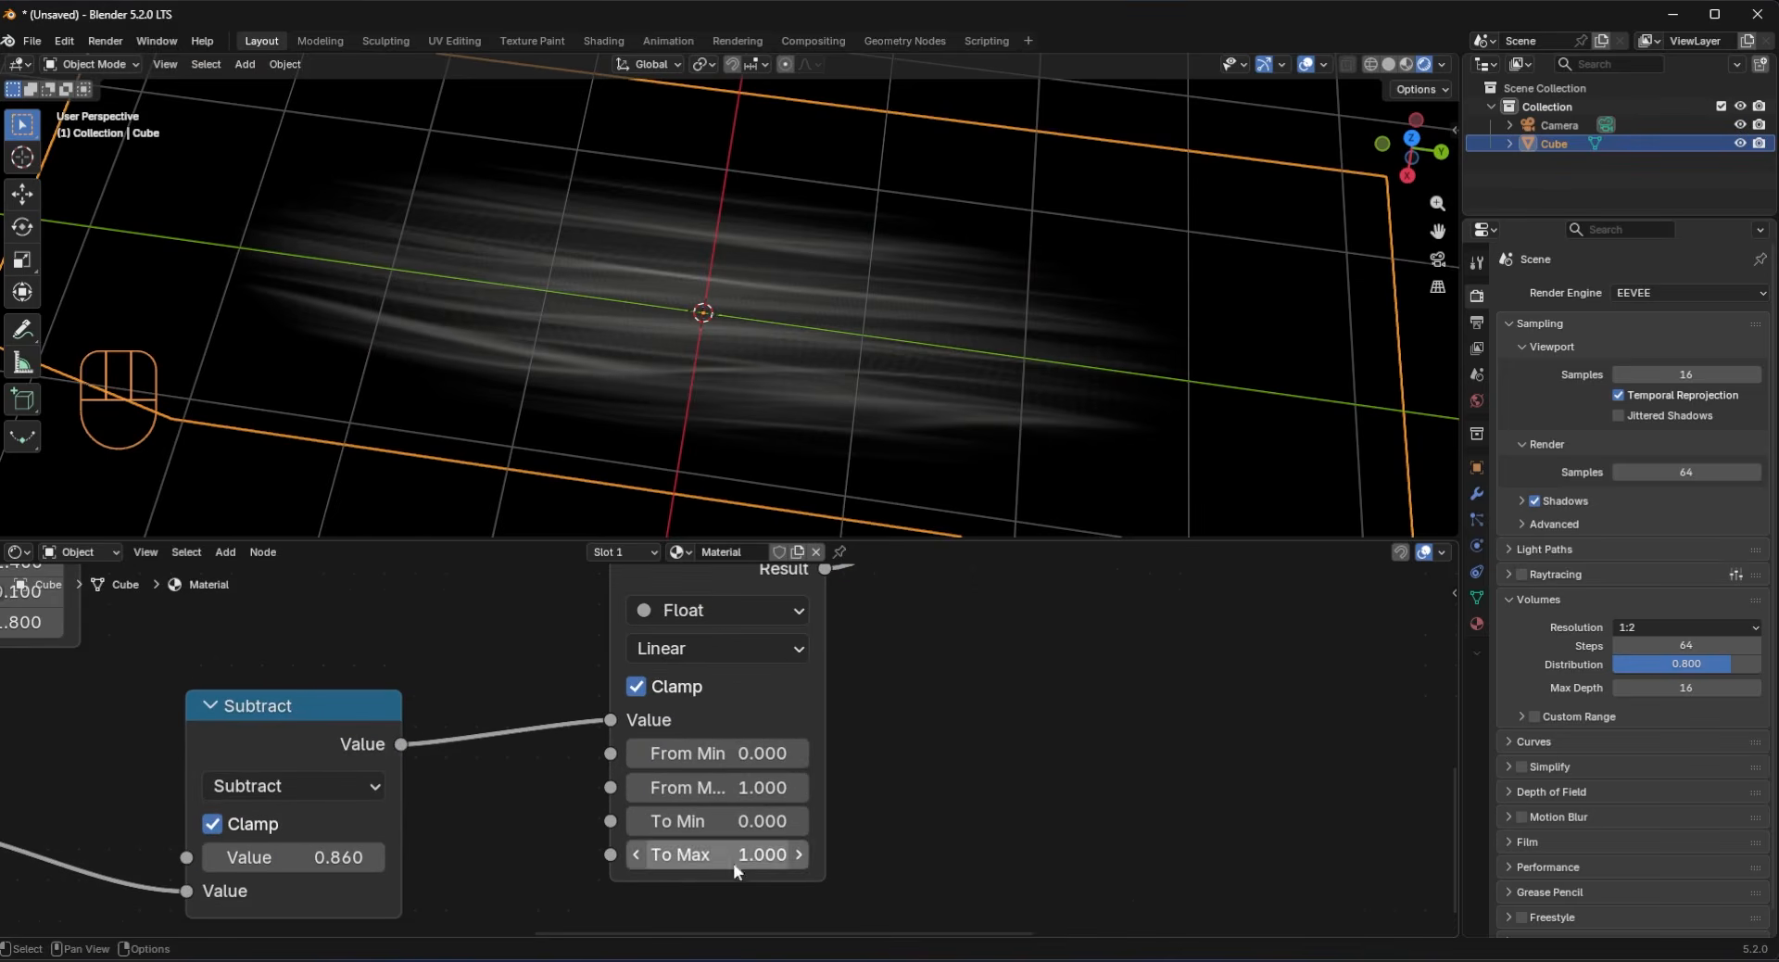
left_click_drag(639, 855, 732, 855, "shift")
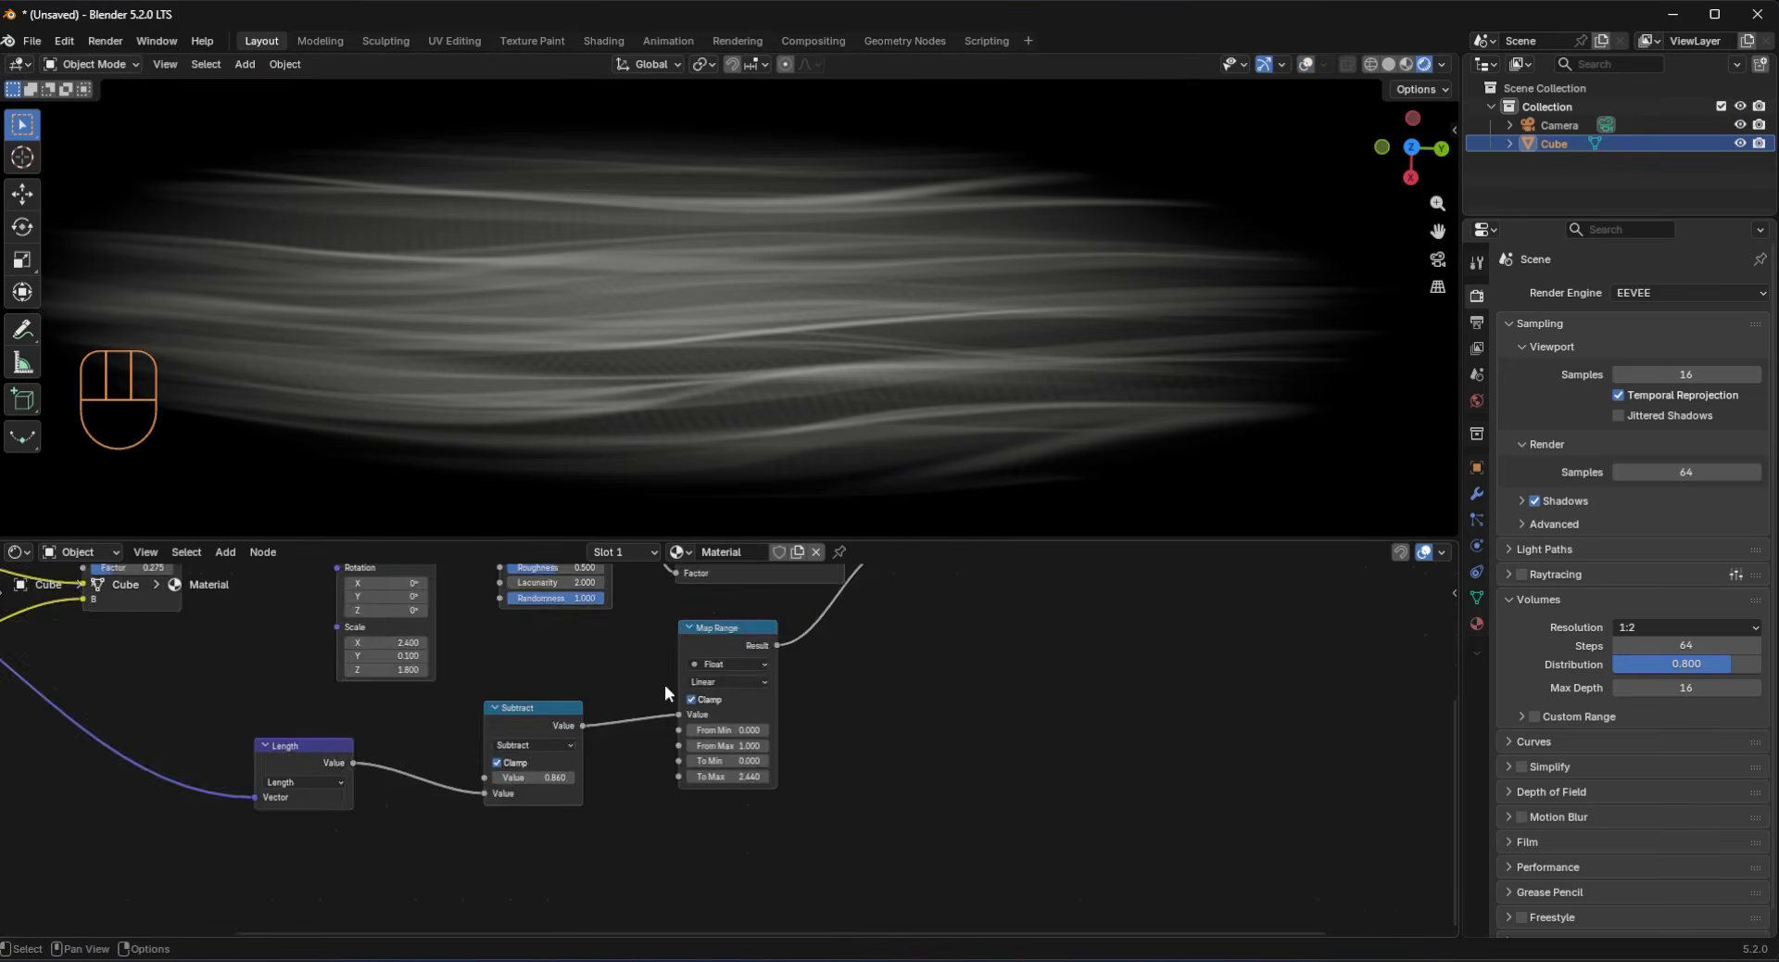
Step: Duplicate the Multiply node onto the link to the Emission Strength and change the copy's operation to Add
scroll(665, 684, "down", 2)
scroll(997, 608, "up", 1)
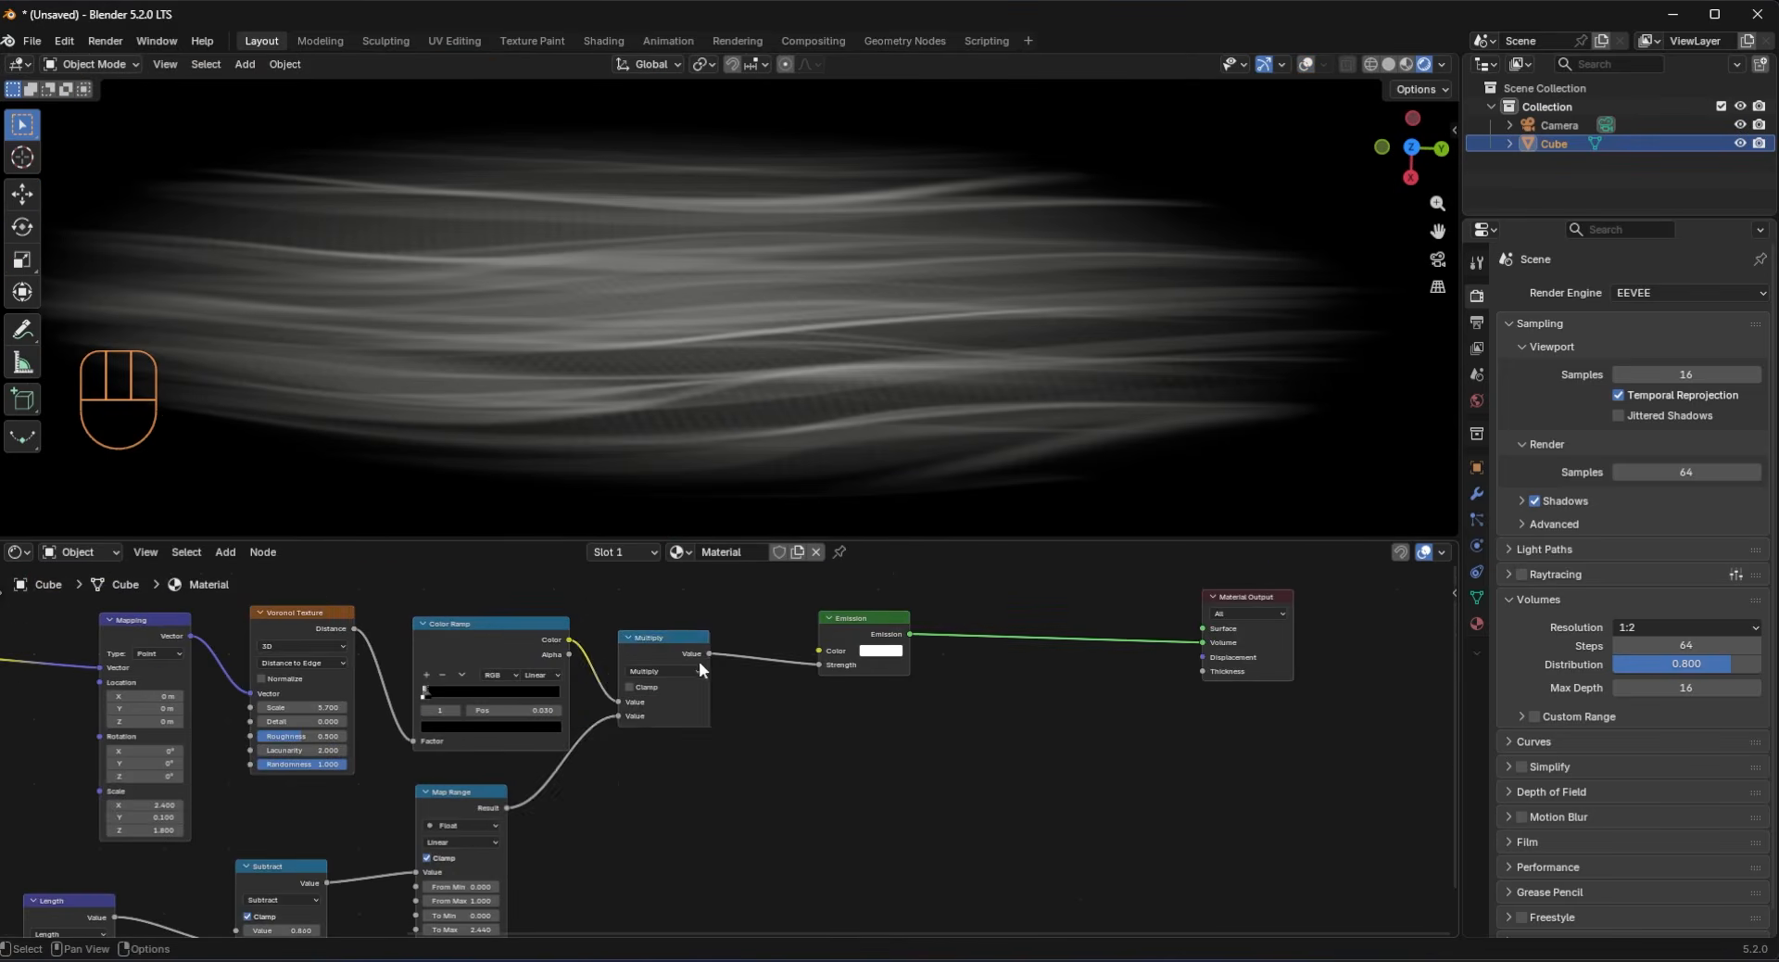
key("shift+d")
left_click(695, 663)
scroll(671, 688, "up", 2)
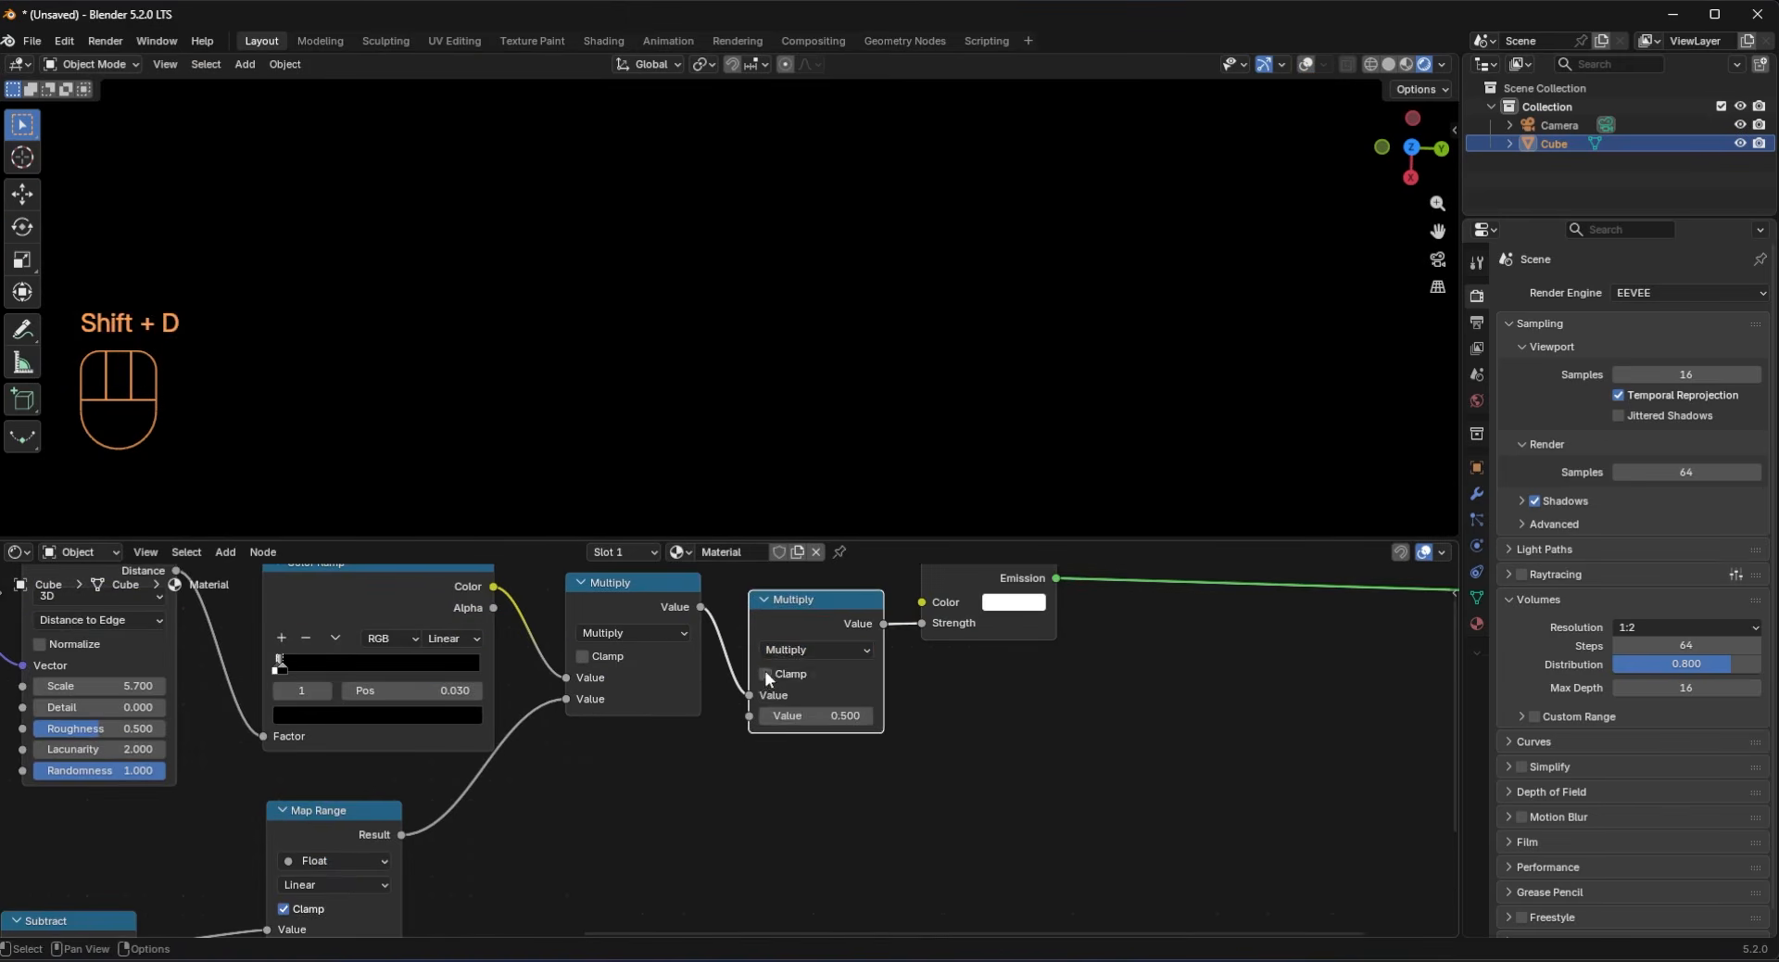
left_click(795, 650)
left_click(778, 701)
left_click_drag(779, 700, 776, 685)
scroll(591, 680, "down", 2)
scroll(697, 630, "up", 1)
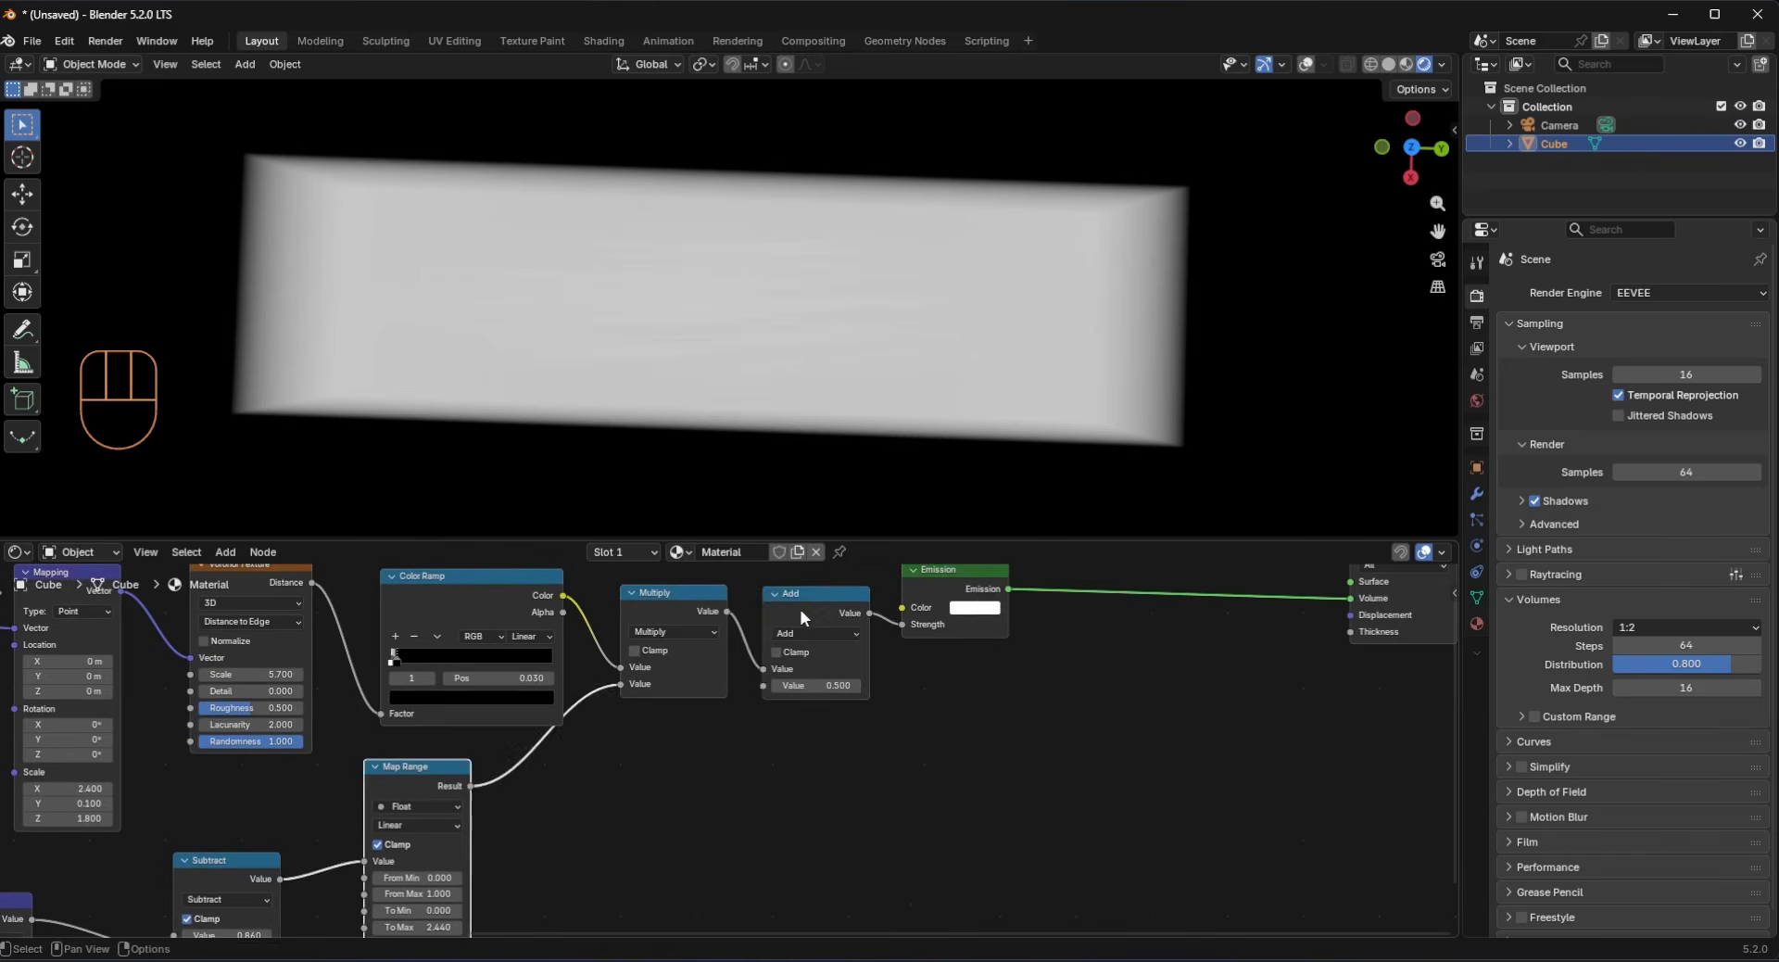
Step: Duplicate the Add node into the free space beside the Map Range node and change the copy's operation to Multiply
left_click_drag(799, 608, 818, 607)
key("shift+d")
left_click(686, 737)
scroll(760, 639, "up", 1)
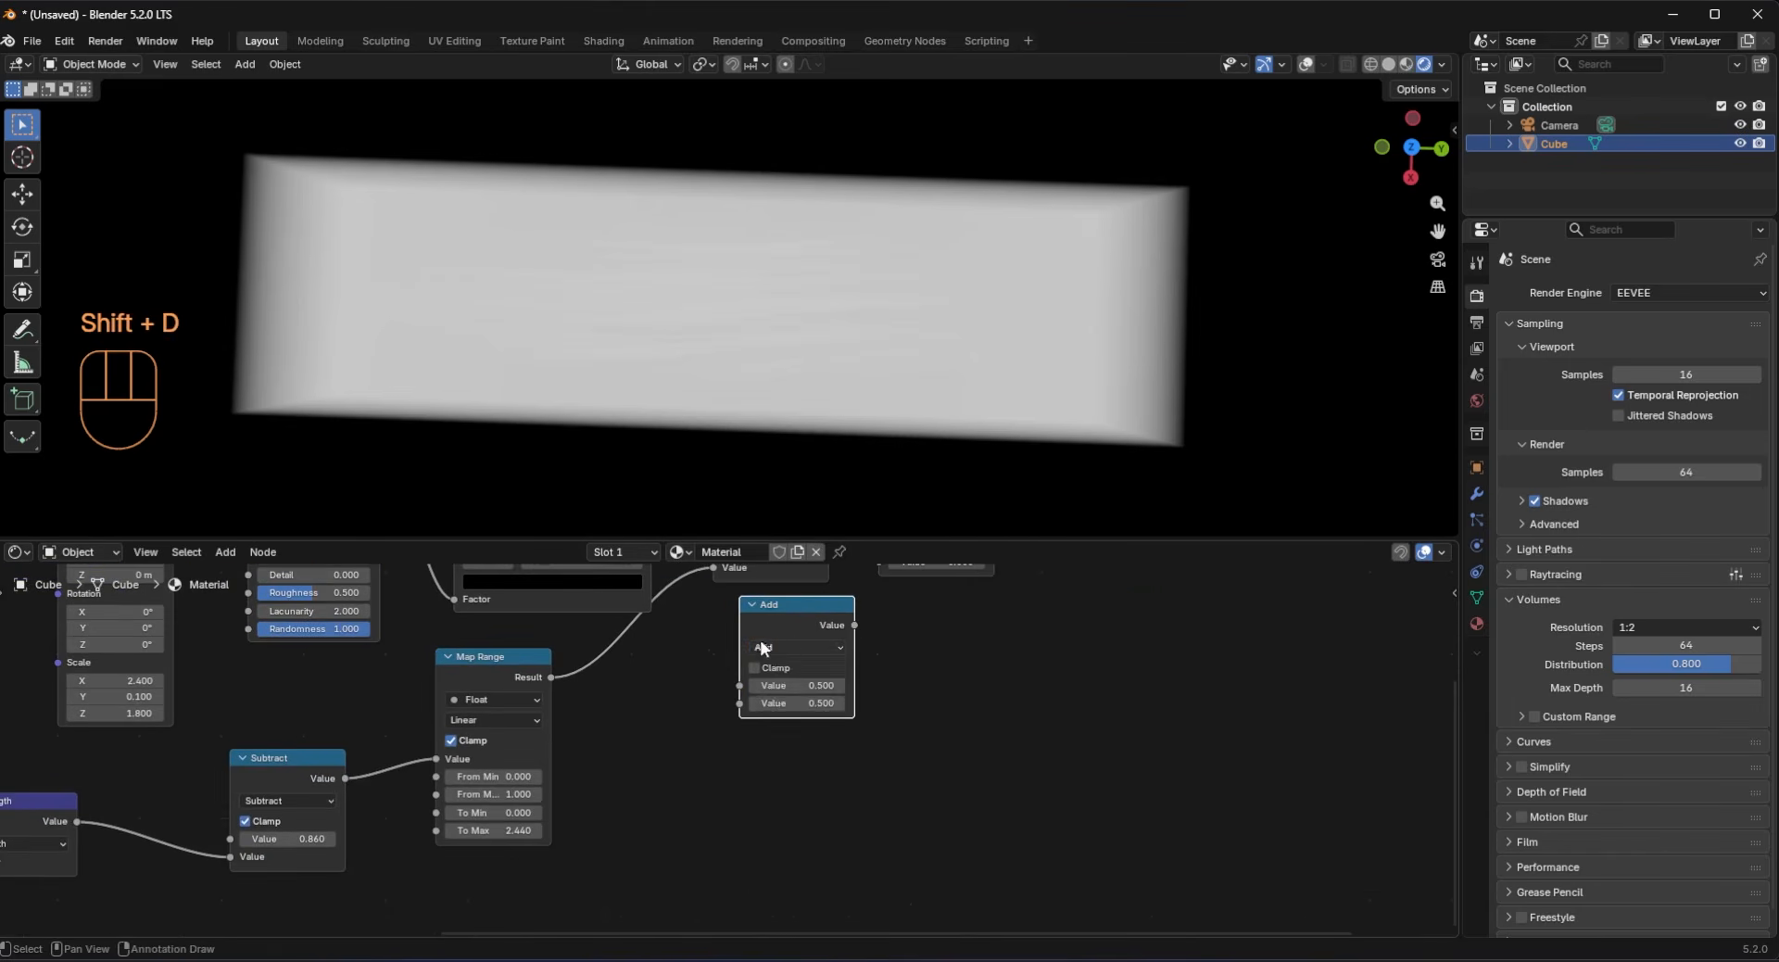
left_click(784, 647)
left_click(776, 728)
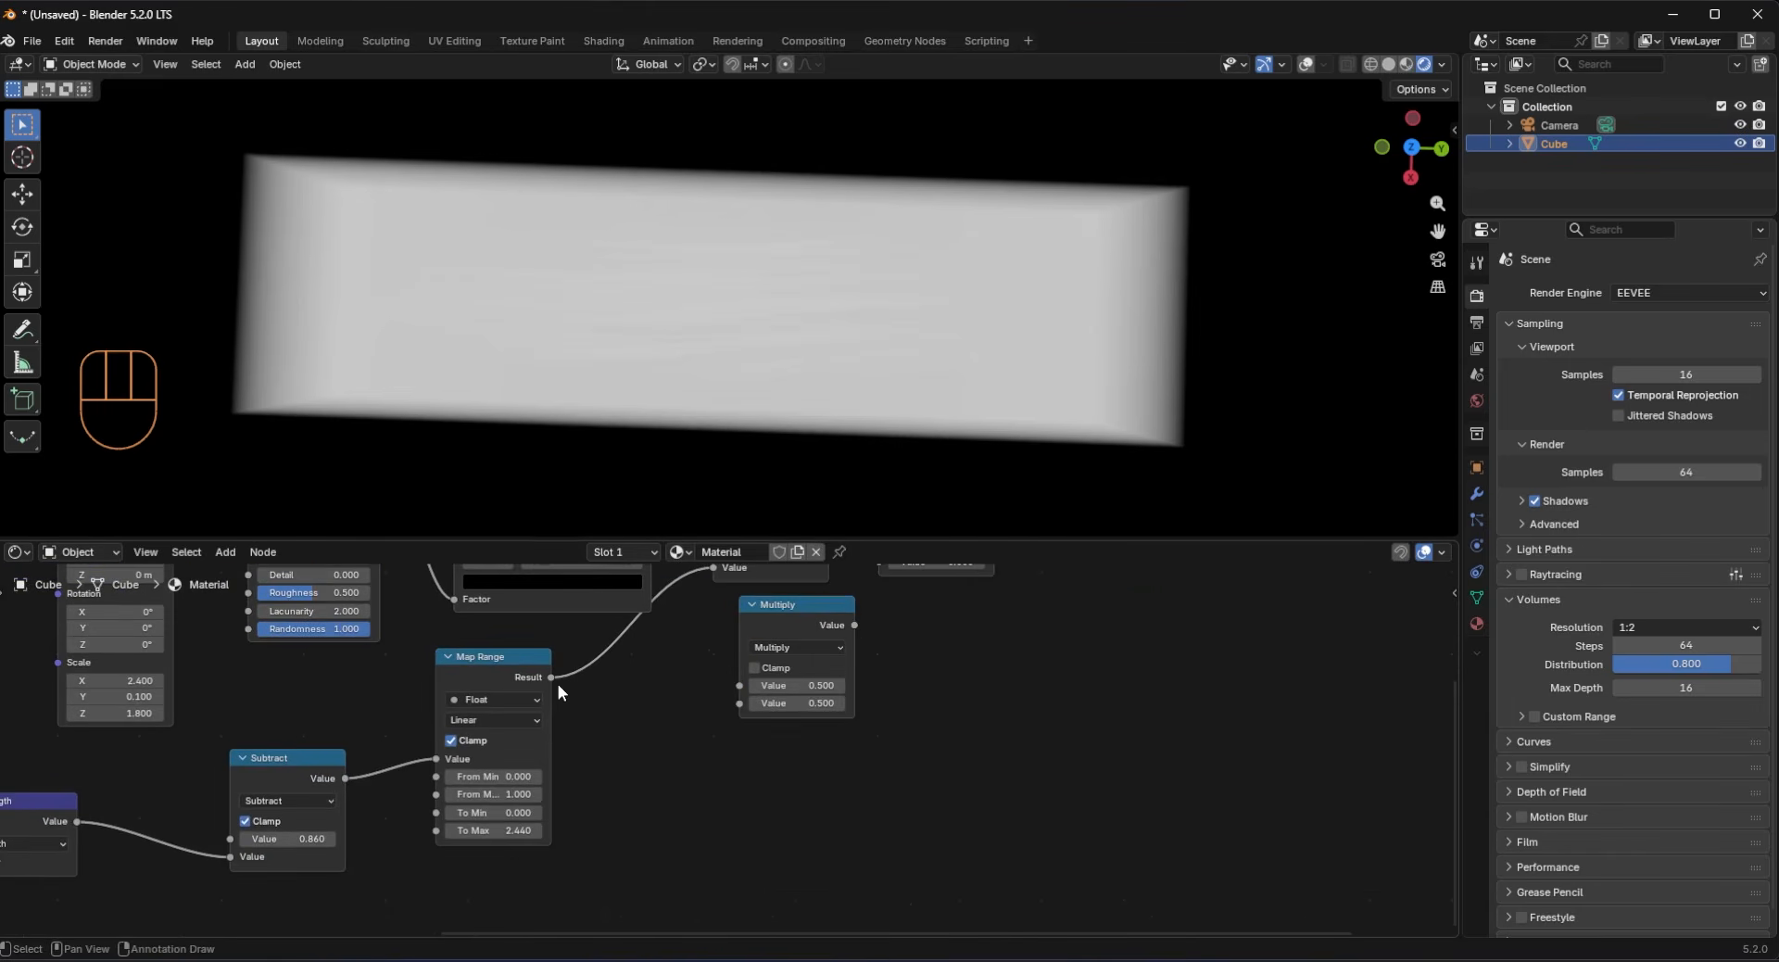
Step: Feed the Map Range Result into the new Multiply node and connect its output to the Add node's second value
left_click_drag(553, 683, 742, 685)
middle_click_drag(851, 627, 666, 706)
left_click_drag(632, 699, 703, 647)
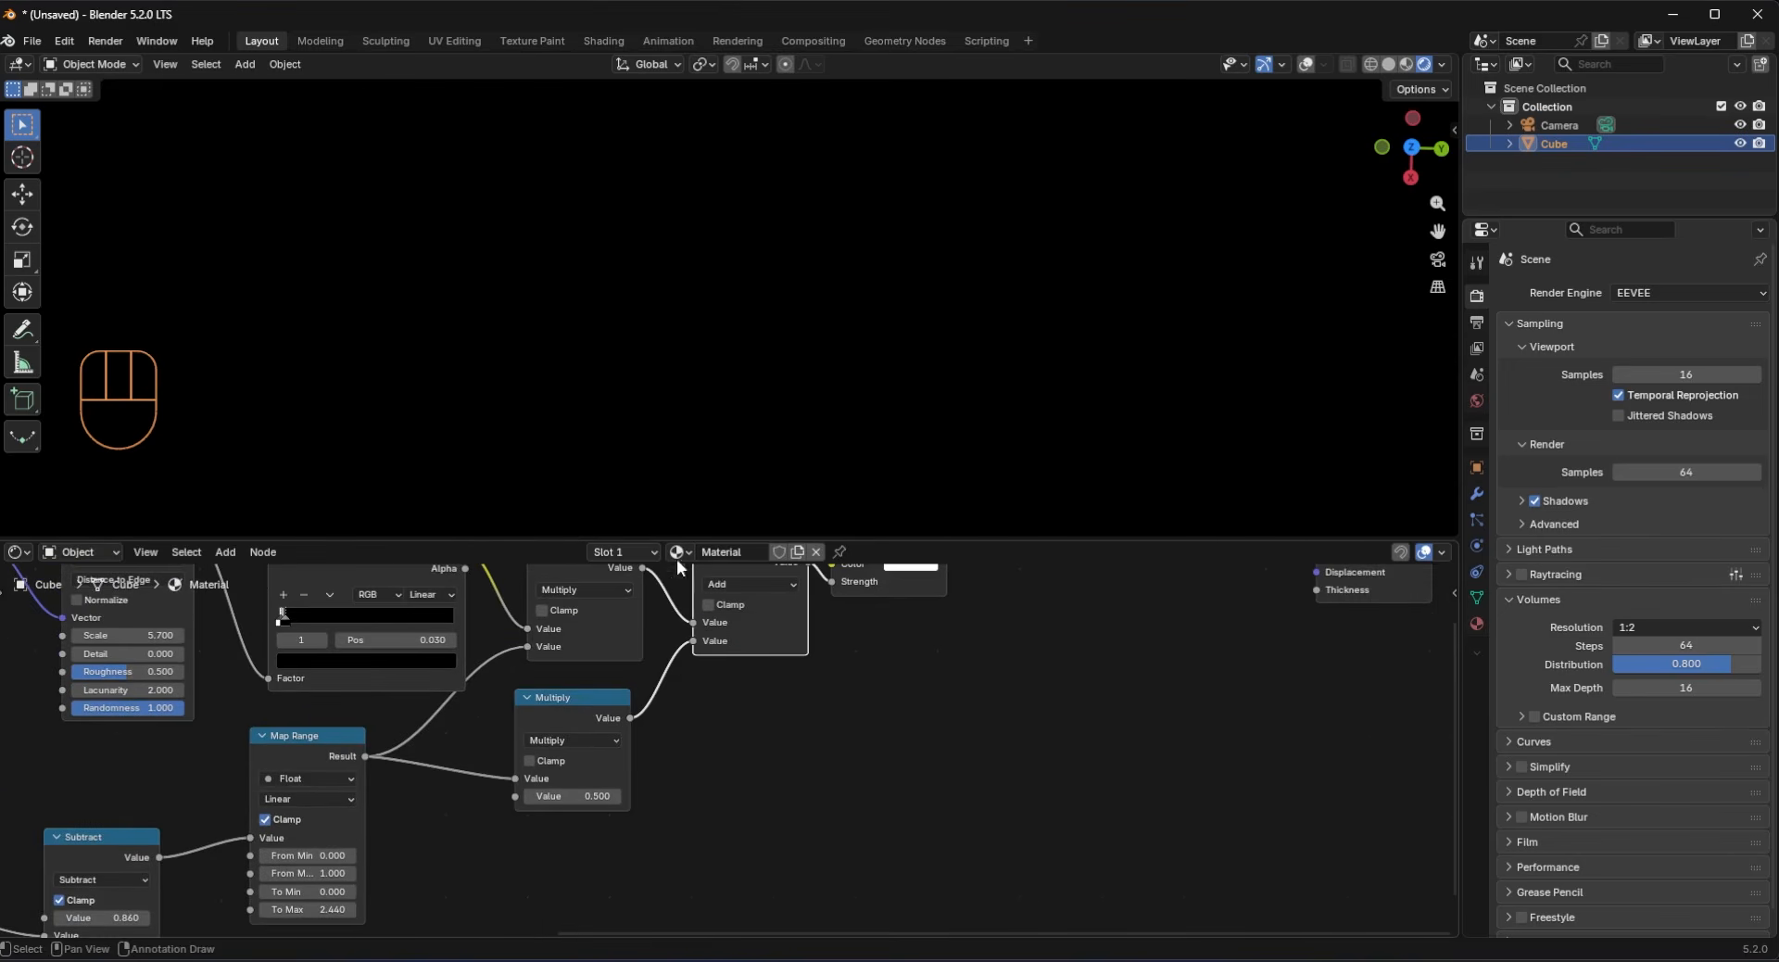
middle_click_drag(781, 615, 768, 666)
left_click_drag(731, 614, 714, 632)
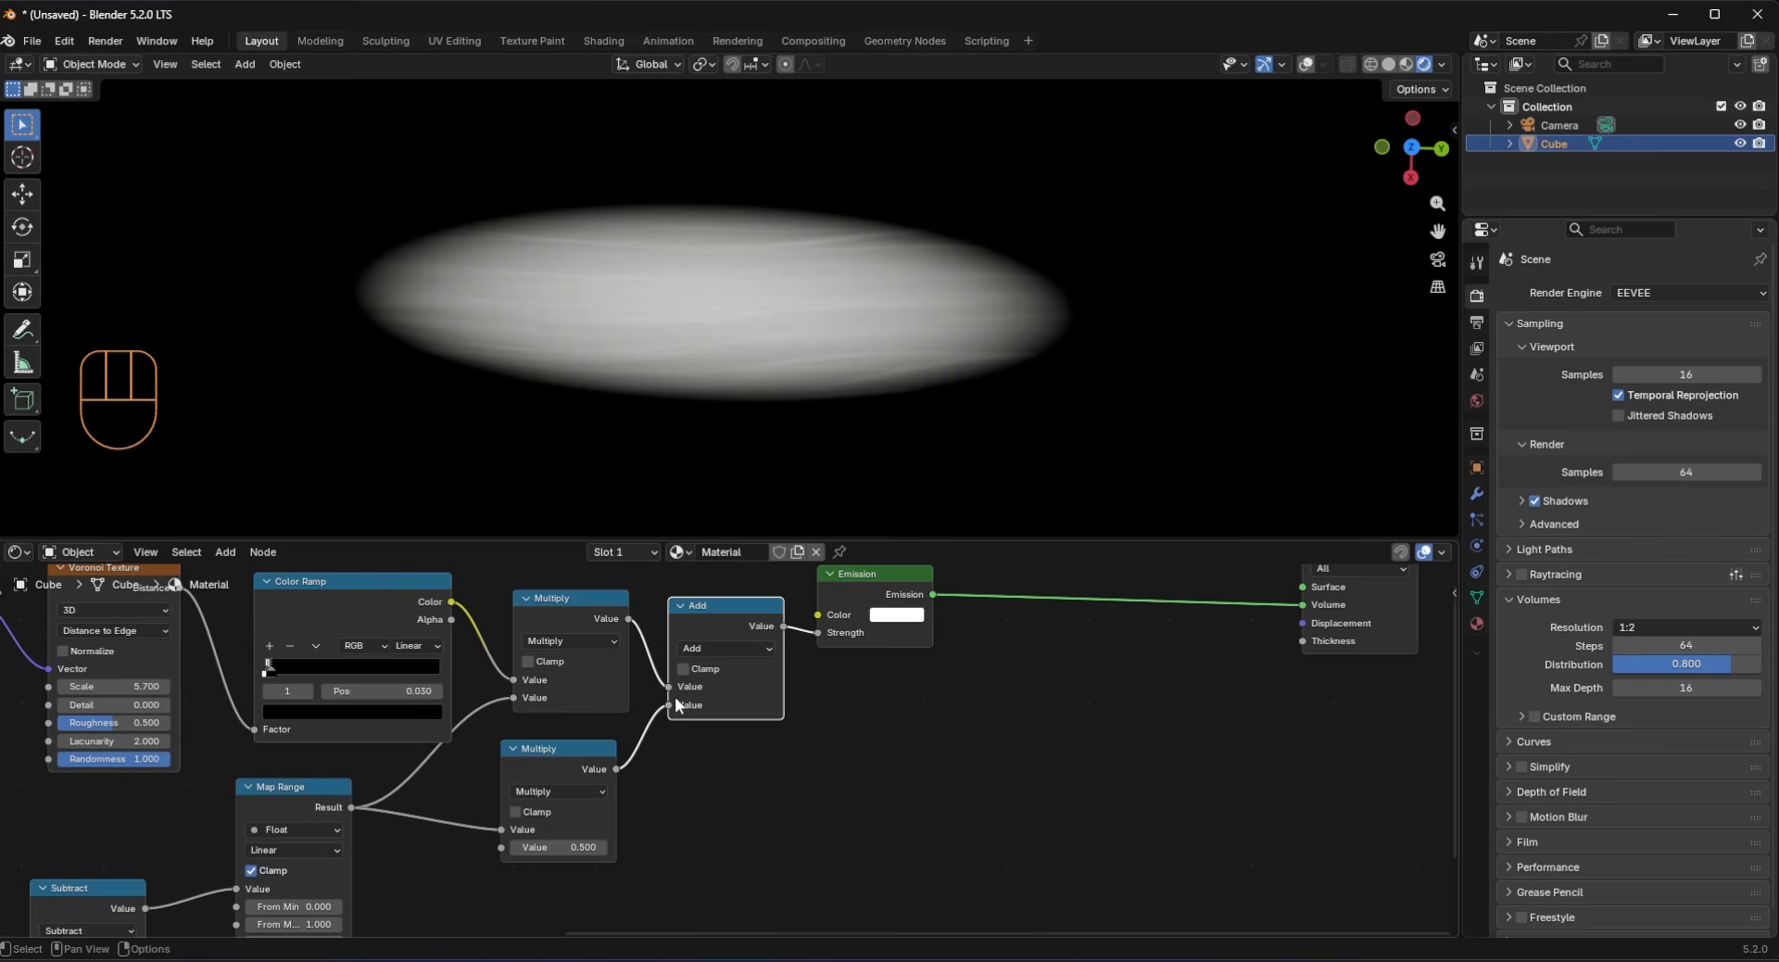
Step: Set the lower Multiply node's second value to 0 and inspect the strands up close
middle_click_drag(728, 454, 904, 264)
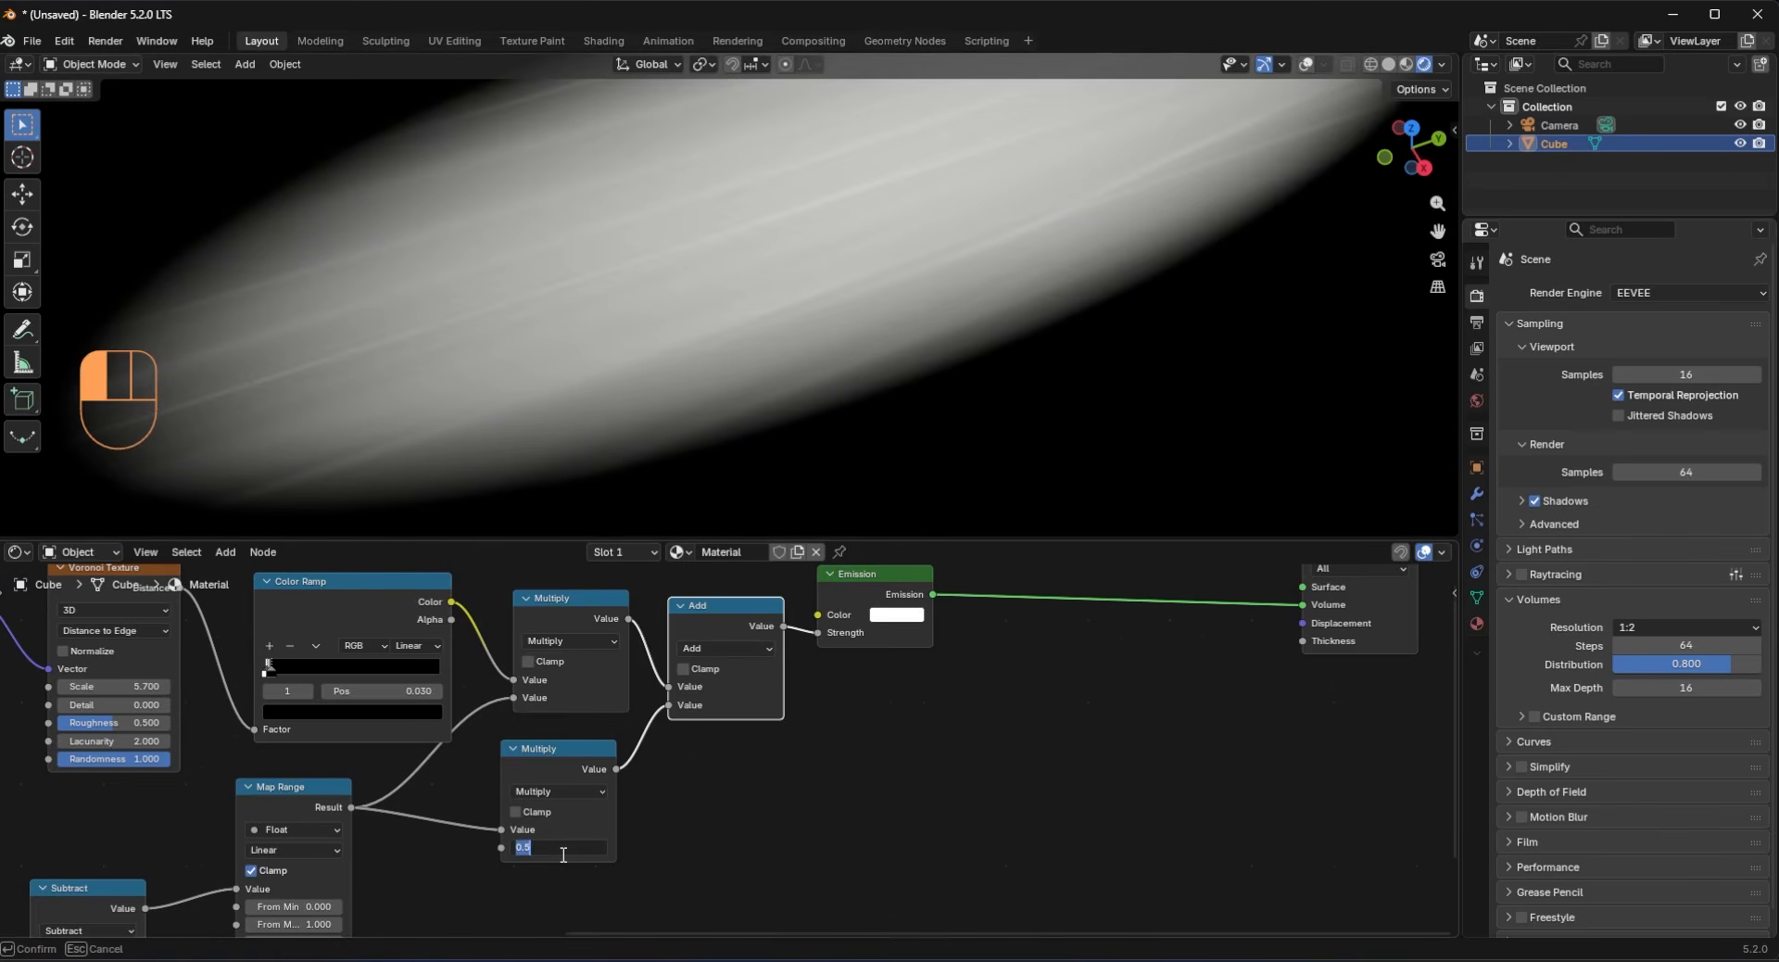
type("0")
key("Return")
scroll(877, 196, "down", 5)
scroll(804, 325, "up", 3)
mouse_move(877, 197)
middle_mouse_down("shift")
mouse_move(792, 356)
mouse_move(734, 341)
middle_mouse_up("shift")
scroll(793, 356, "up", 4)
scroll(538, 753, "up", 2)
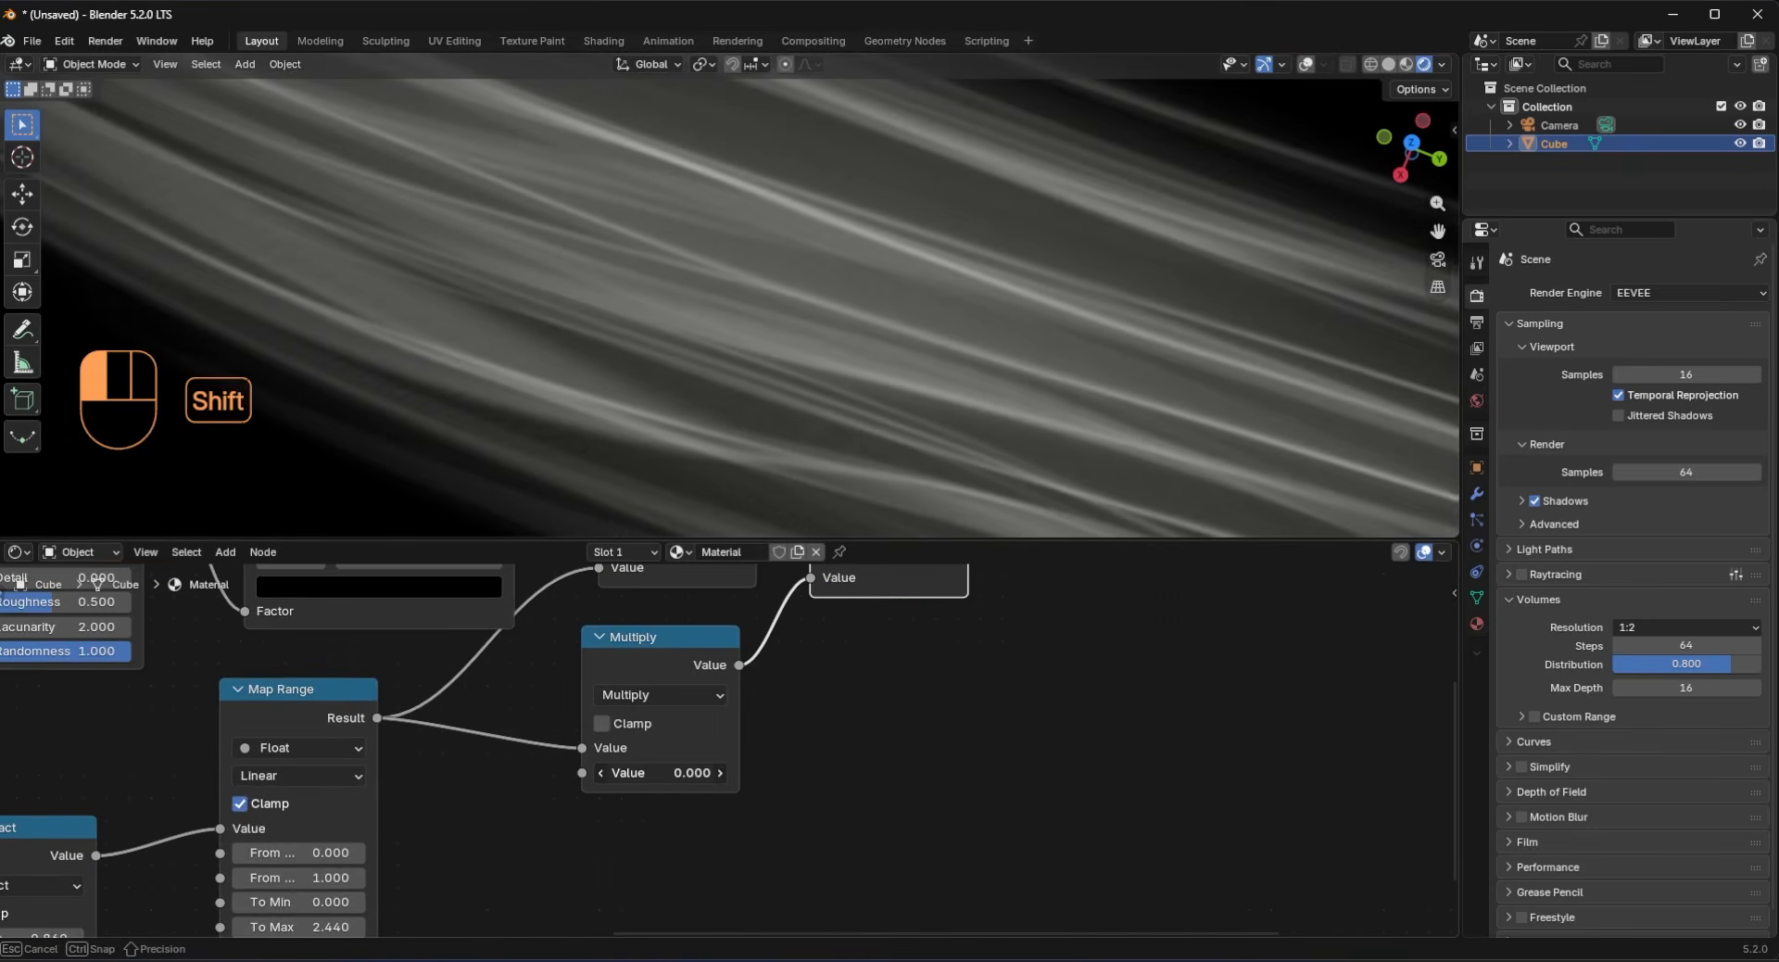
Step: Set the lower Multiply node's second value to 0.020 and check the faint fill between the strands
left_click_drag(660, 773, 686, 773, "shift")
mouse_move(736, 488)
middle_mouse_down()
mouse_move(792, 453)
mouse_move(899, 315)
mouse_move(894, 352)
middle_mouse_up()
scroll(899, 317, "up", 5)
middle_click_drag(894, 352, 843, 558, "shift")
scroll(598, 805, "up", 4)
middle_click_drag(598, 804, 669, 721)
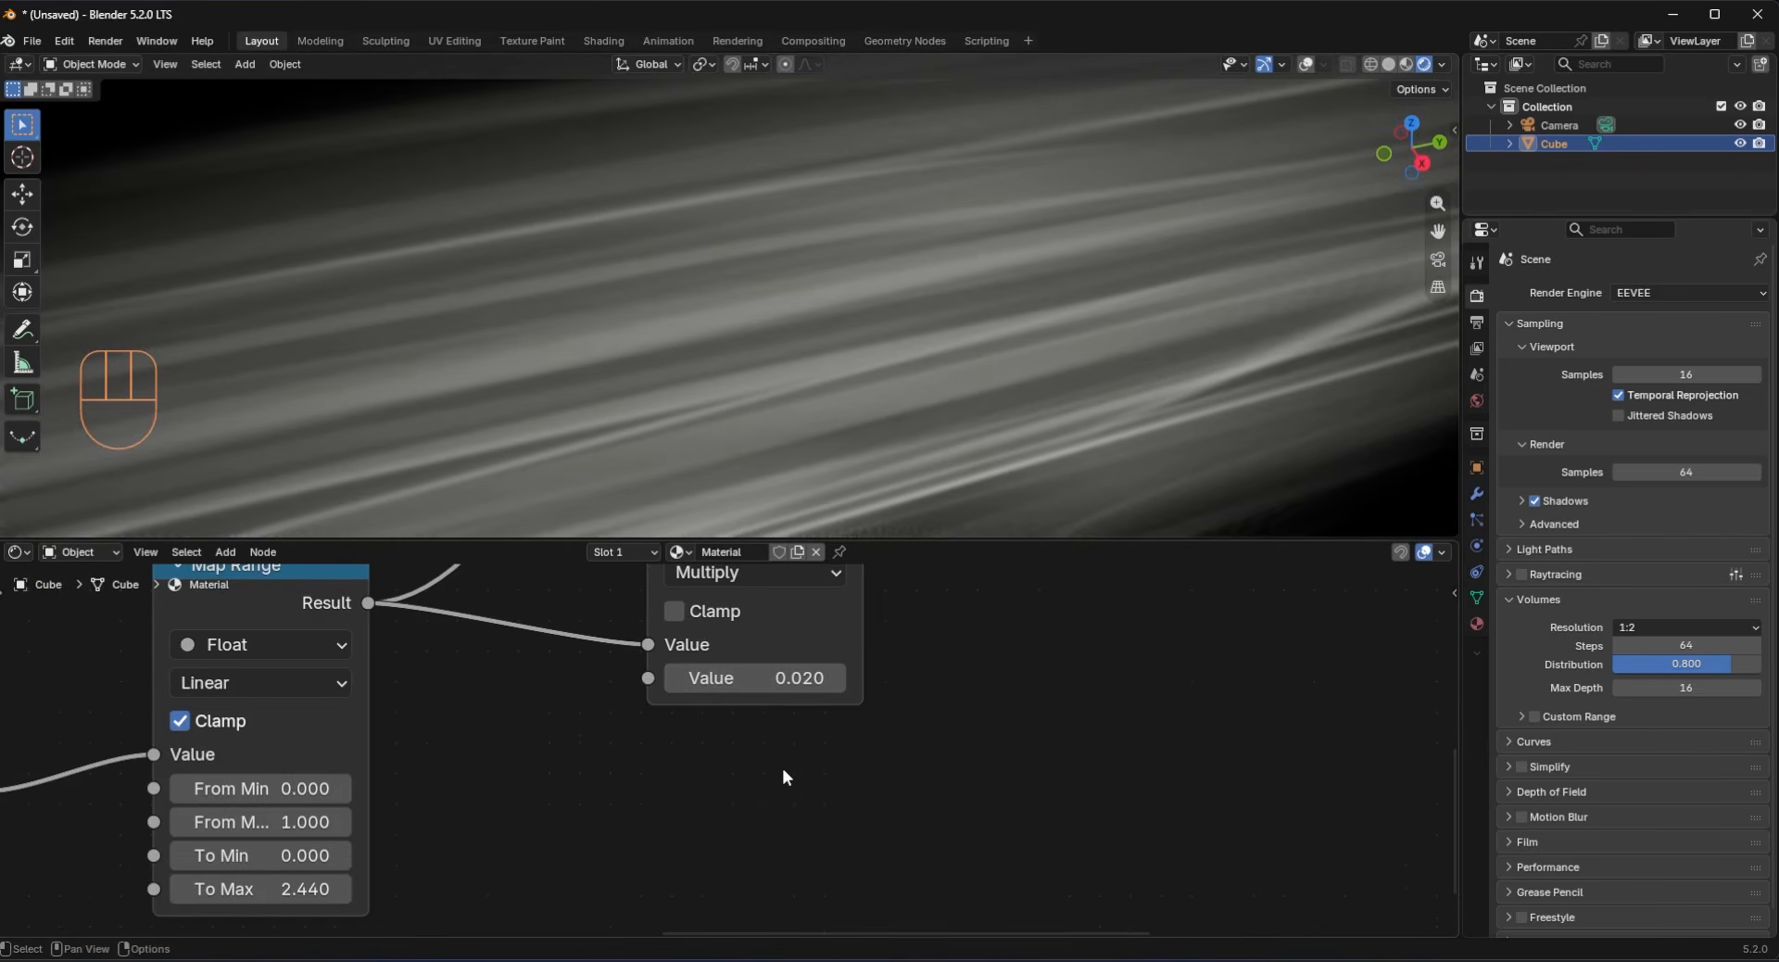
scroll(805, 784, "down", 7)
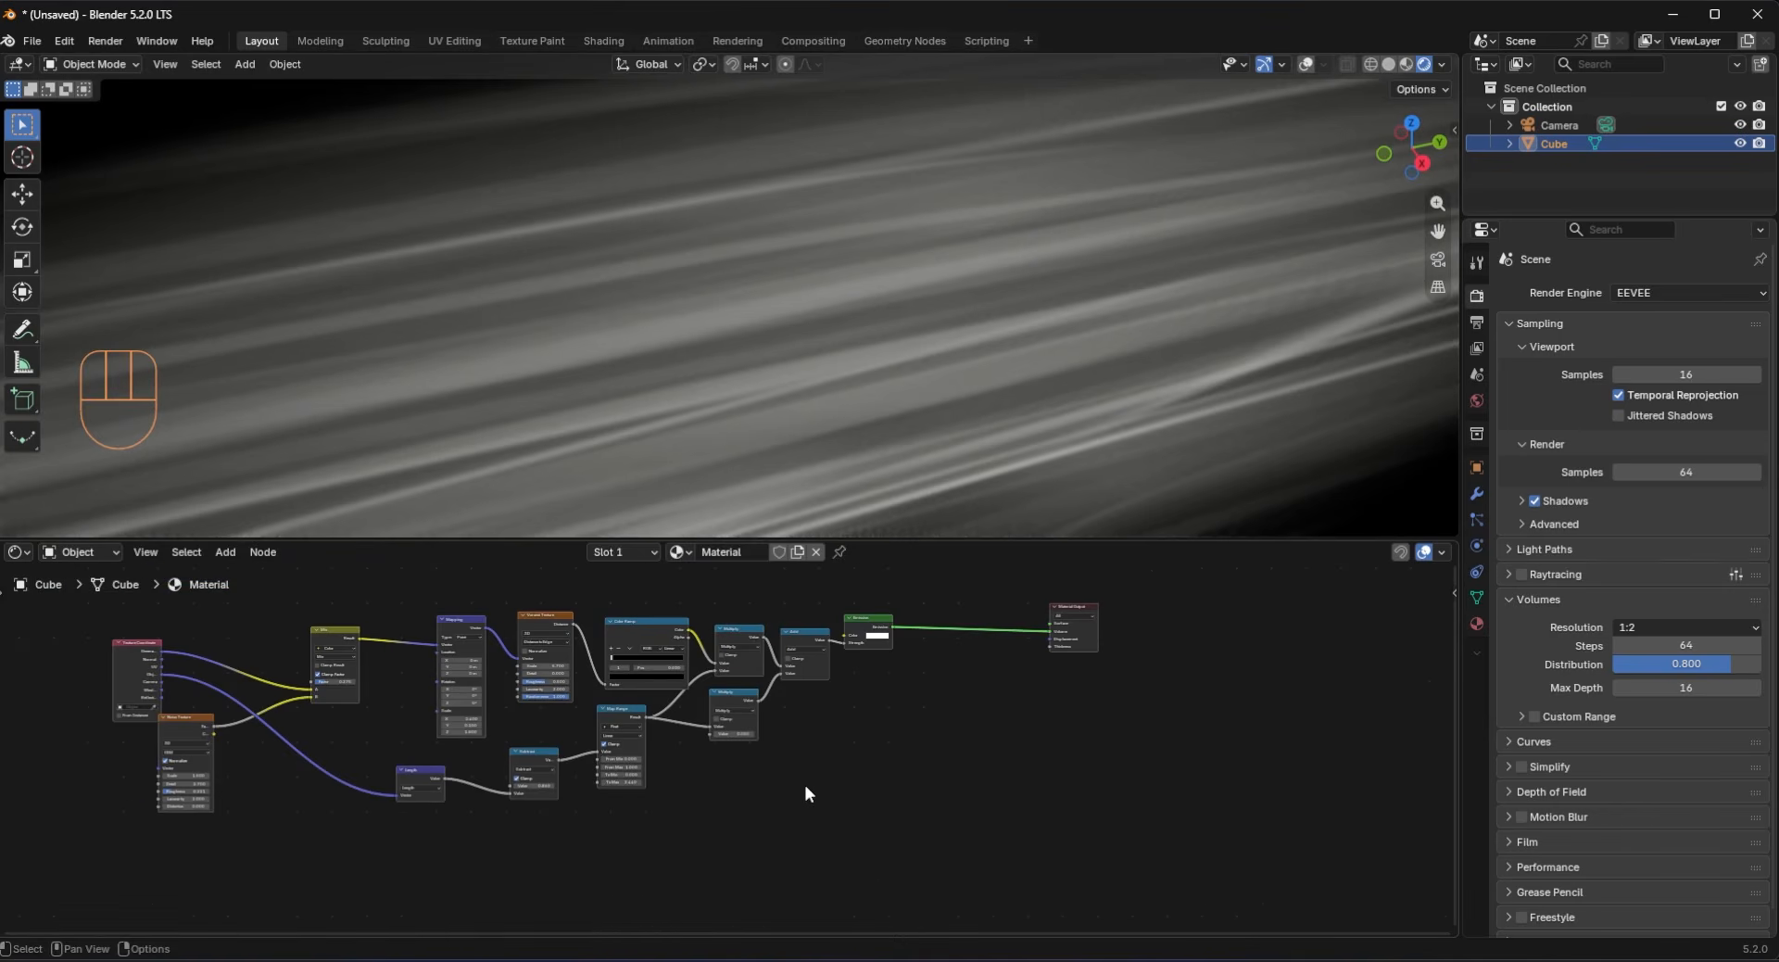
scroll(885, 348, "down", 4)
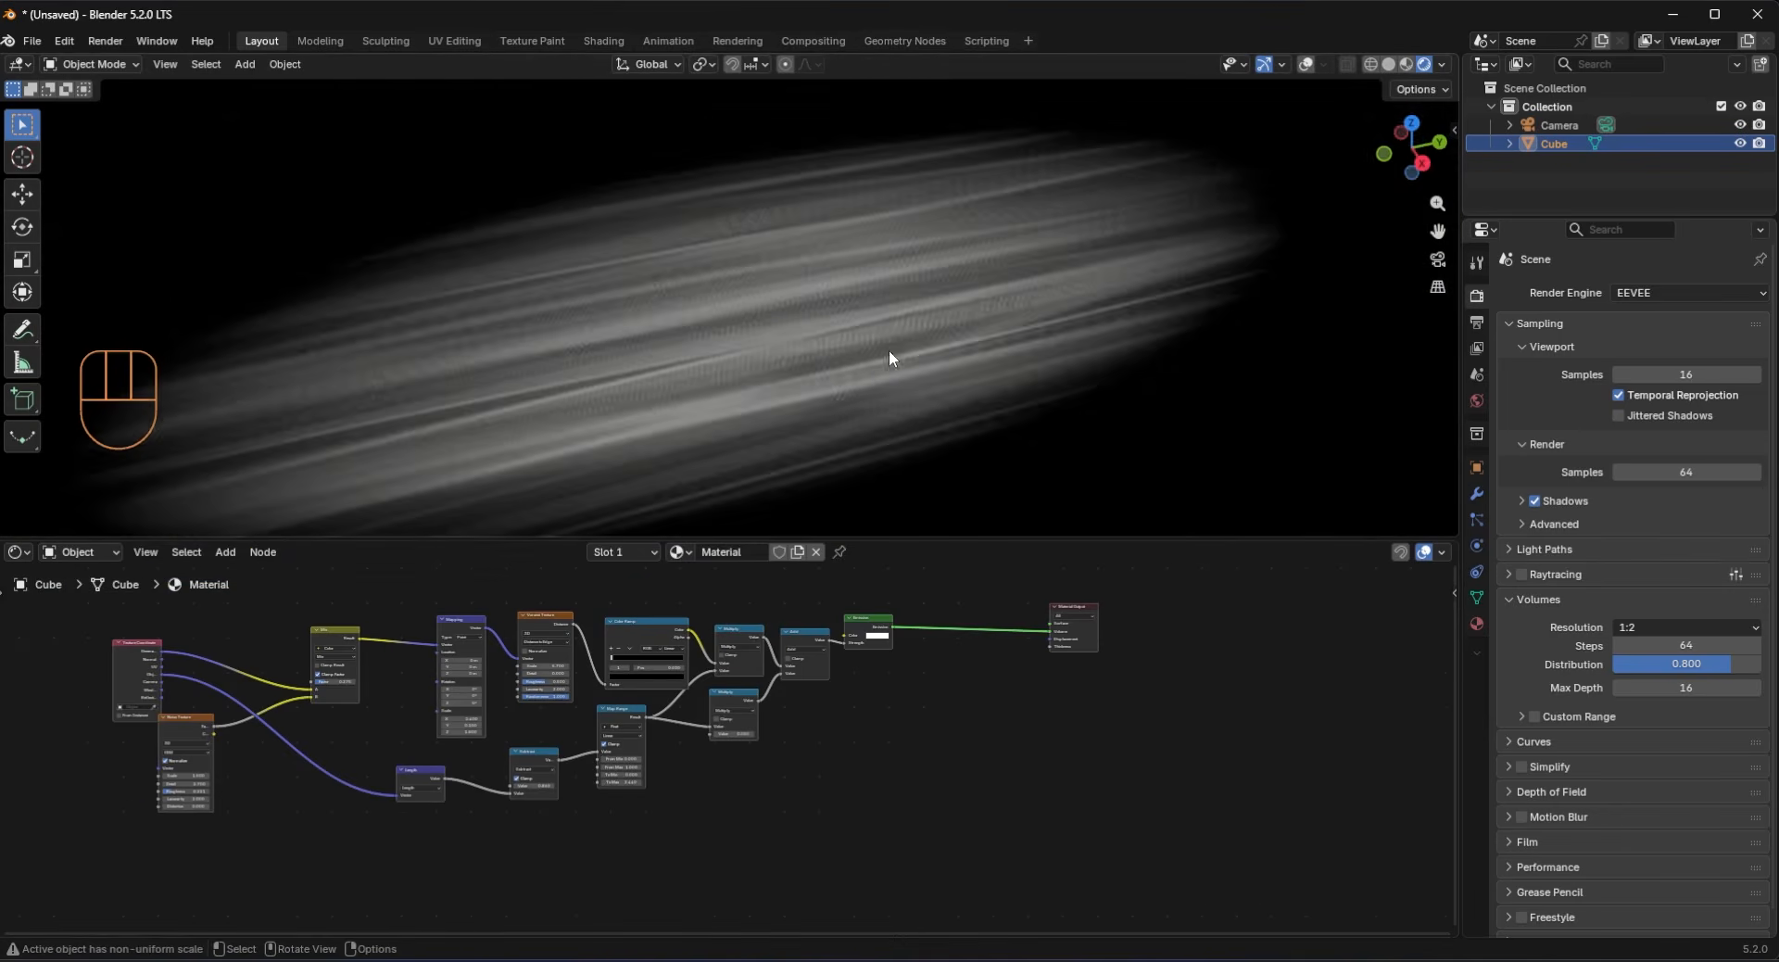
Step: Add a Gradient Texture node set to Spherical in the free space above the Voronoi Texture
middle_click_drag(888, 351, 830, 431)
scroll(803, 384, "down", 3)
middle_click_drag(617, 639, 692, 780)
scroll(691, 780, "up", 5)
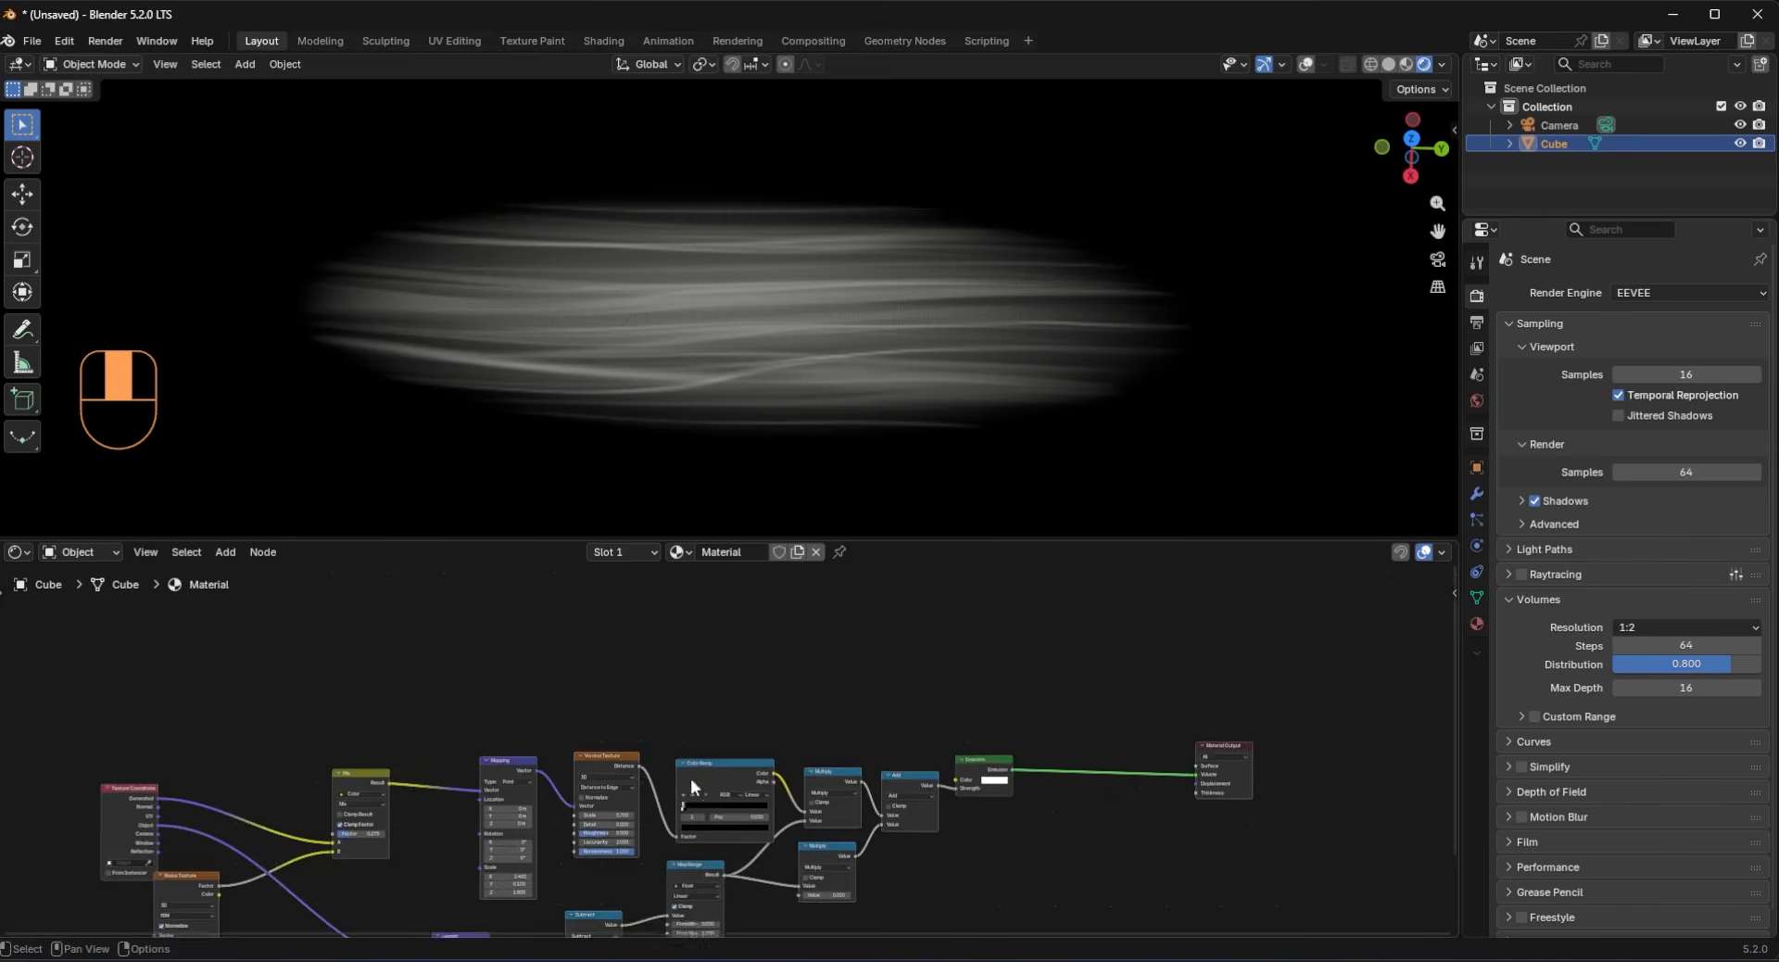
key("shift+a")
type("grad")
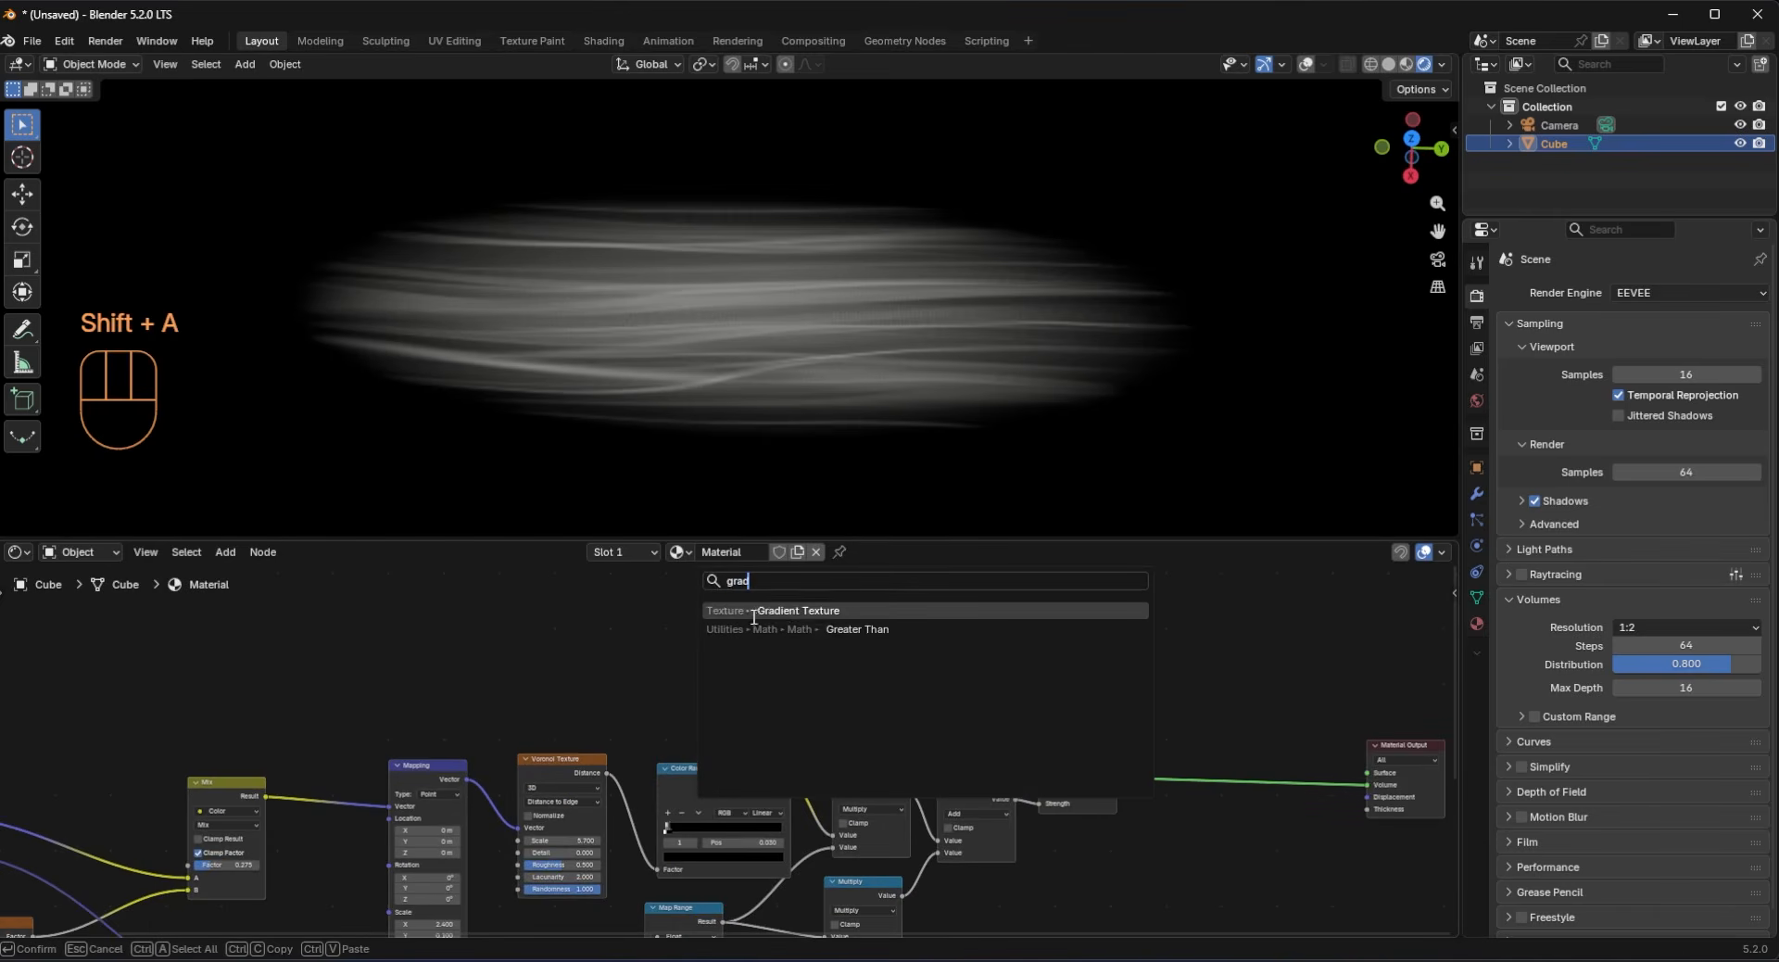
key("Return")
left_click(662, 648)
scroll(662, 648, "up", 3)
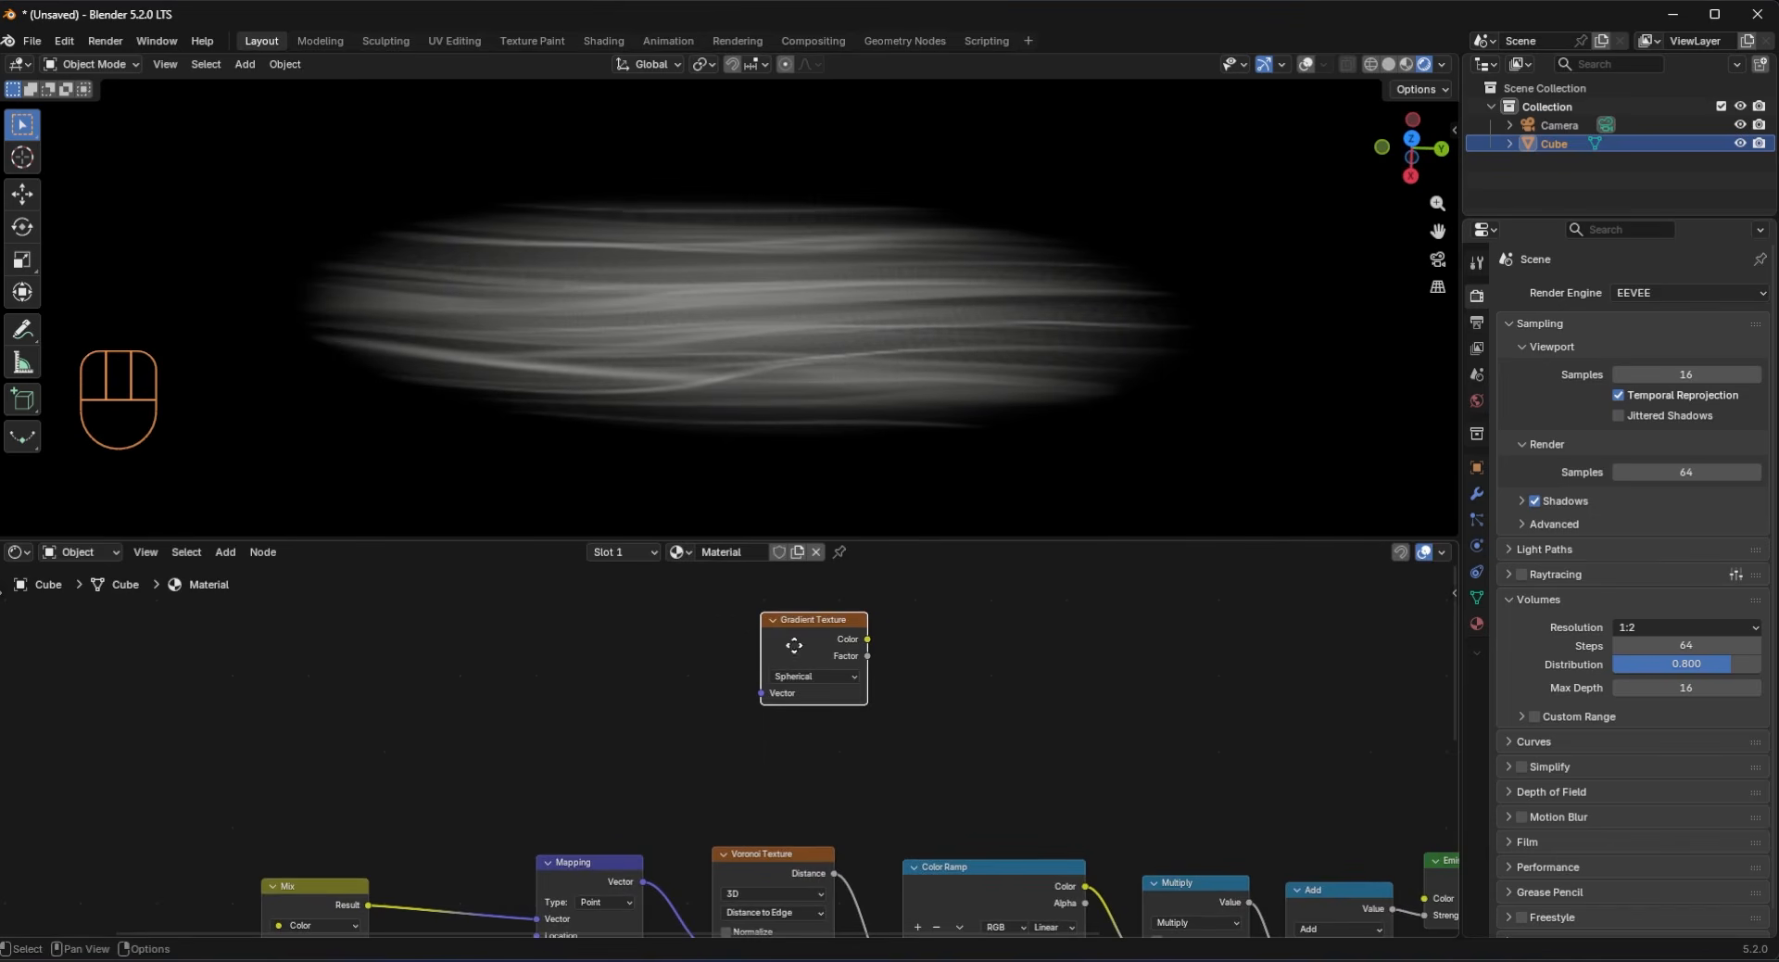
left_click_drag(794, 645, 869, 649)
Step: Give the Gradient Texture its own Mapping node driven by Texture Coordinate's Object output, and preview the gradient through the Material Output
key("ctrl+t")
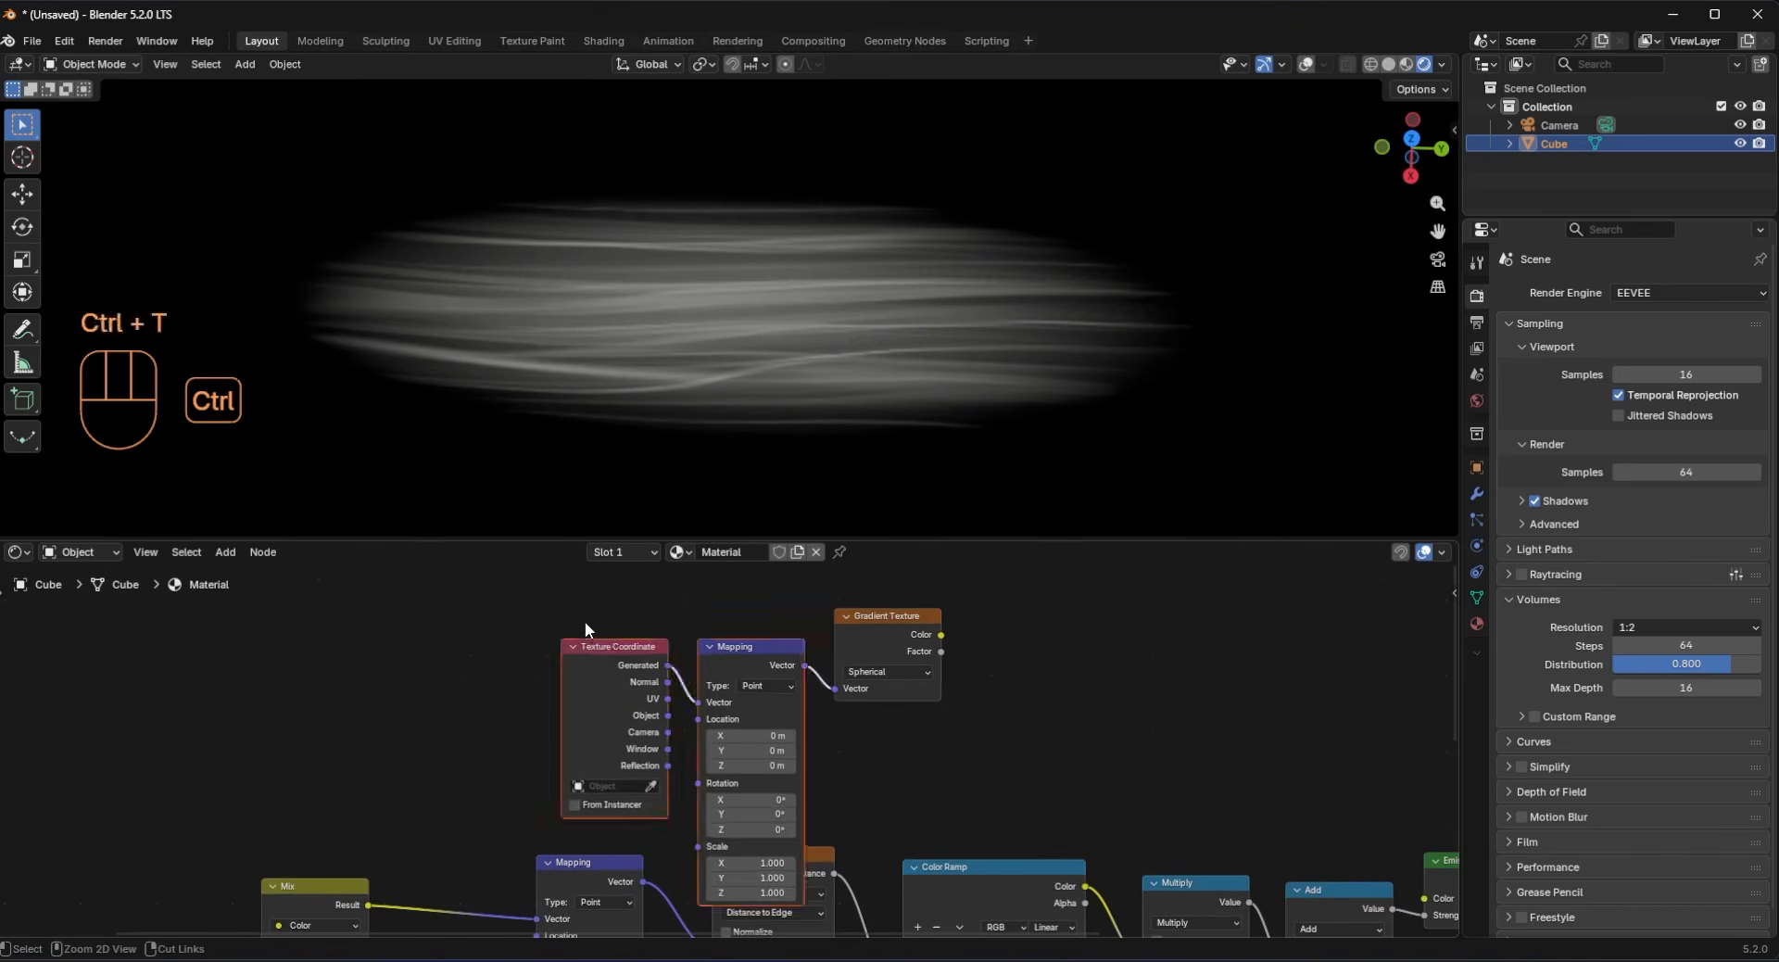
left_click_drag(630, 700, 454, 696)
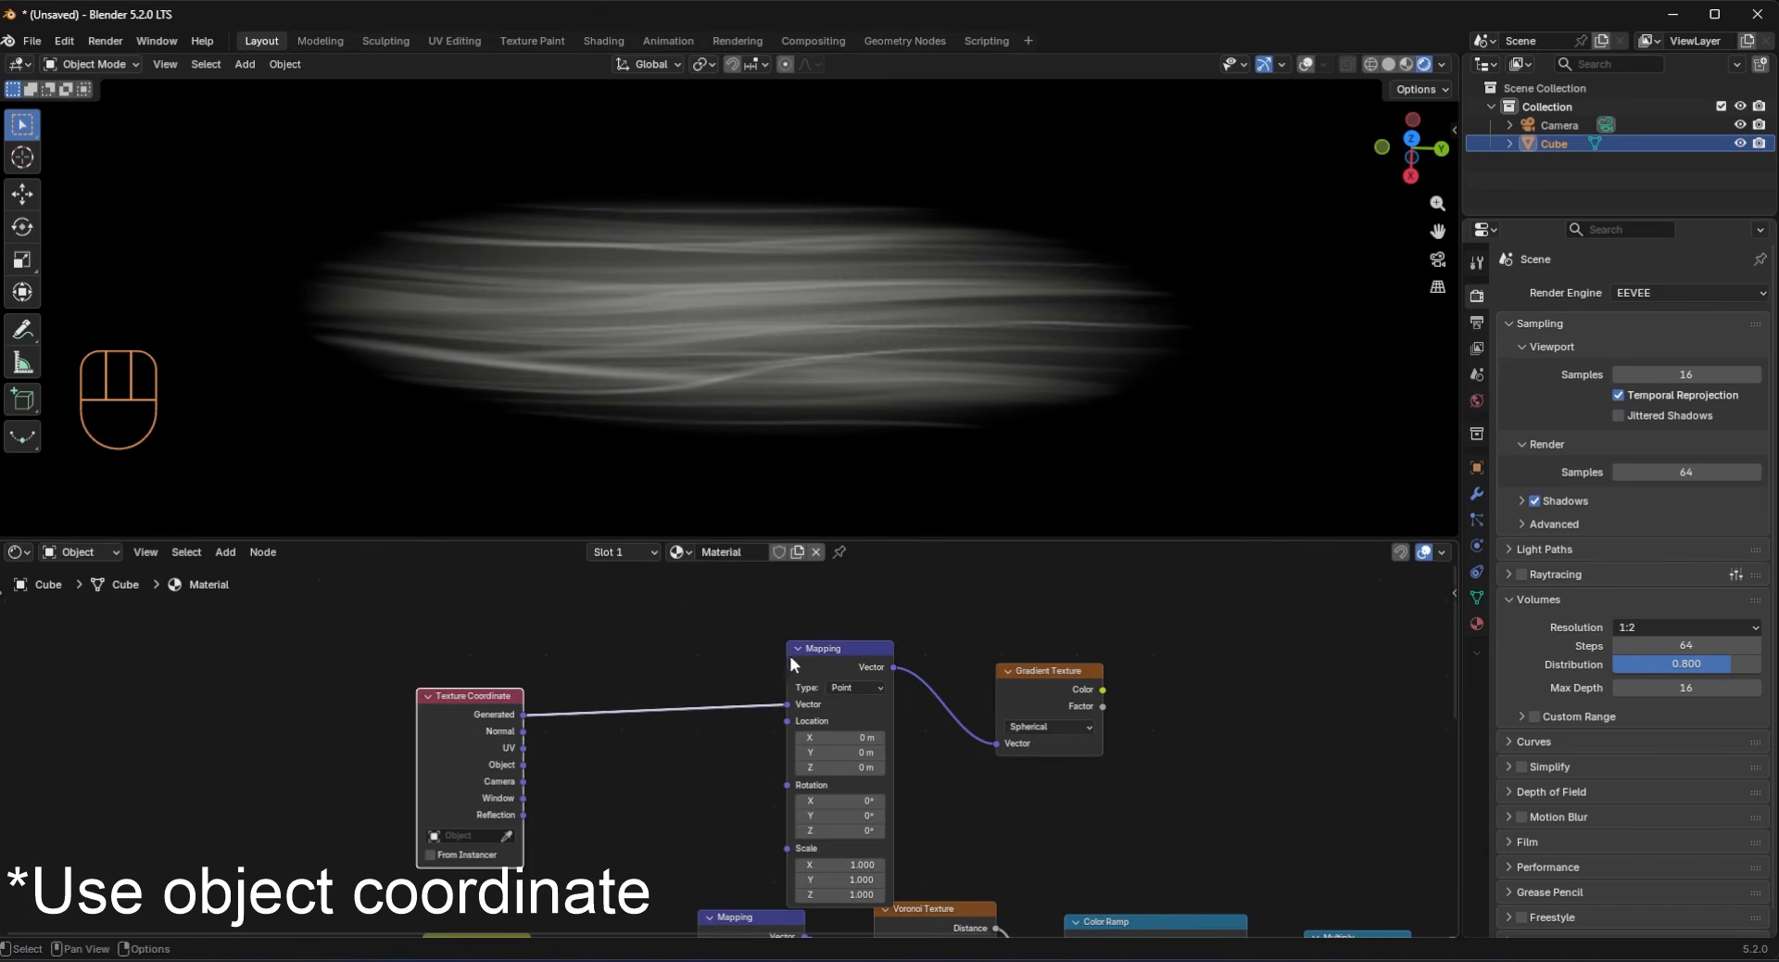
left_click_drag(792, 656, 792, 645)
left_click_drag(492, 721, 492, 690)
left_click_drag(524, 735, 420, 691)
left_click_drag(821, 644, 809, 603)
left_click(1026, 679, "ctrl+shift")
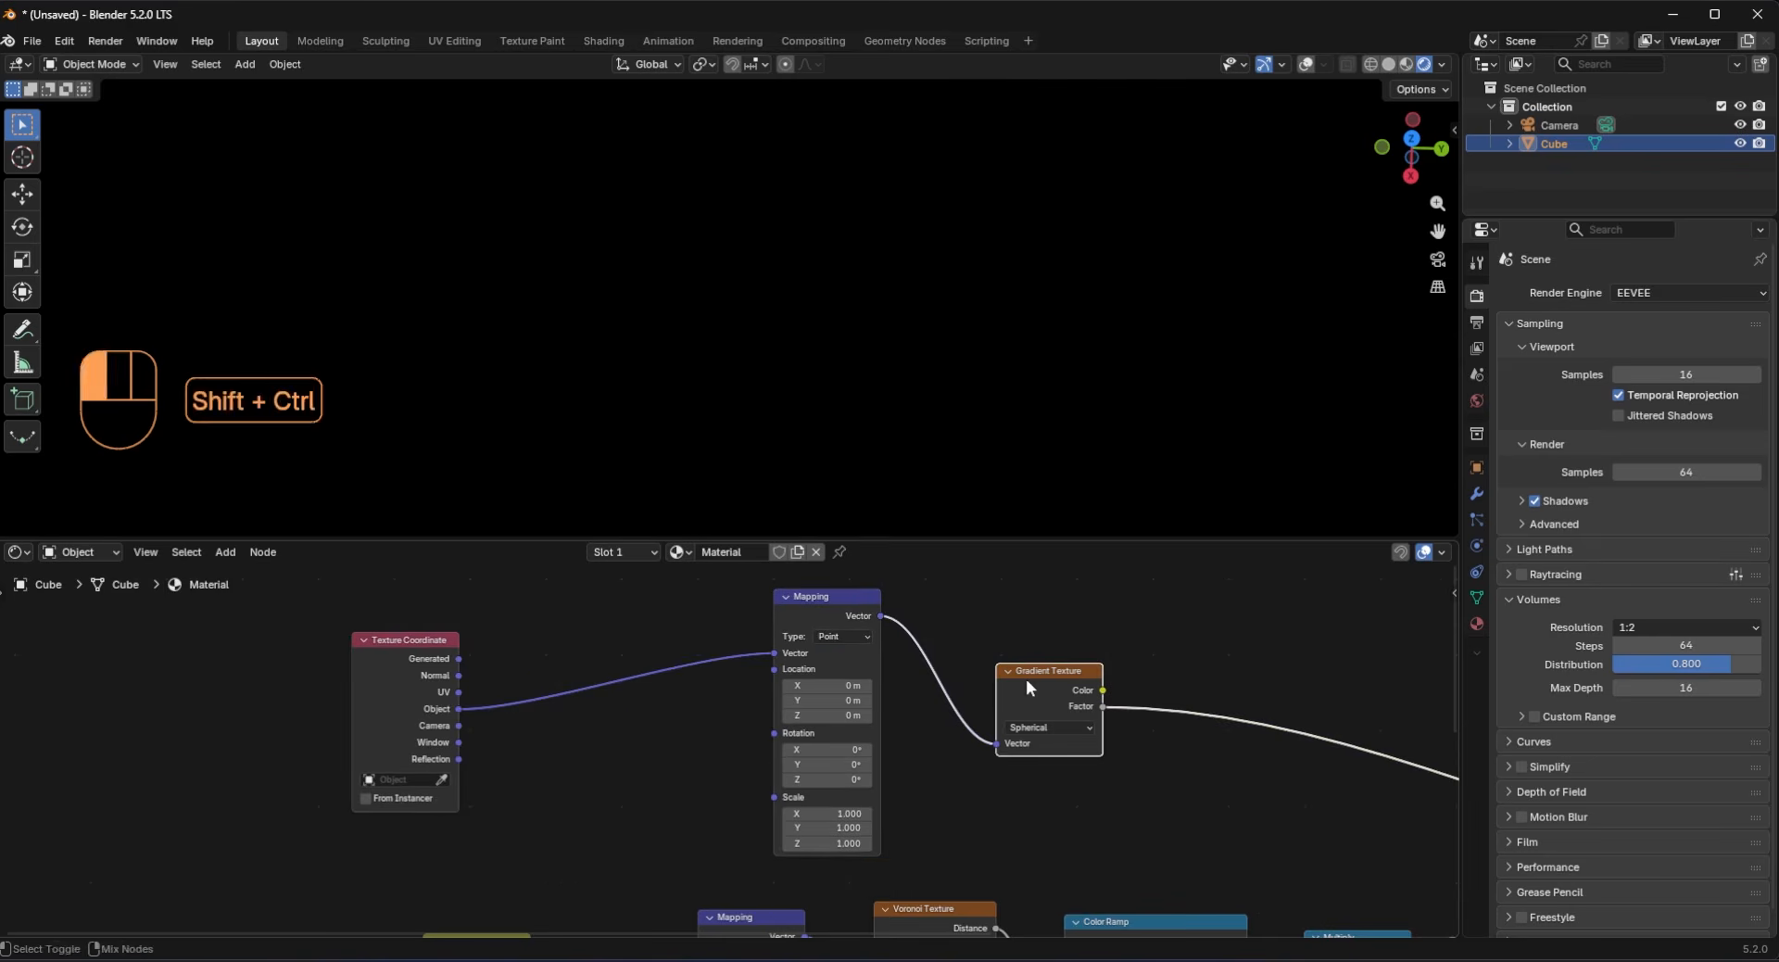
Step: Add a Value node, connect it to the gradient's Mapping Scale, and set it to 0.400
middle_click_drag(855, 842, 888, 769)
scroll(887, 769, "up", 2)
key("shift+a")
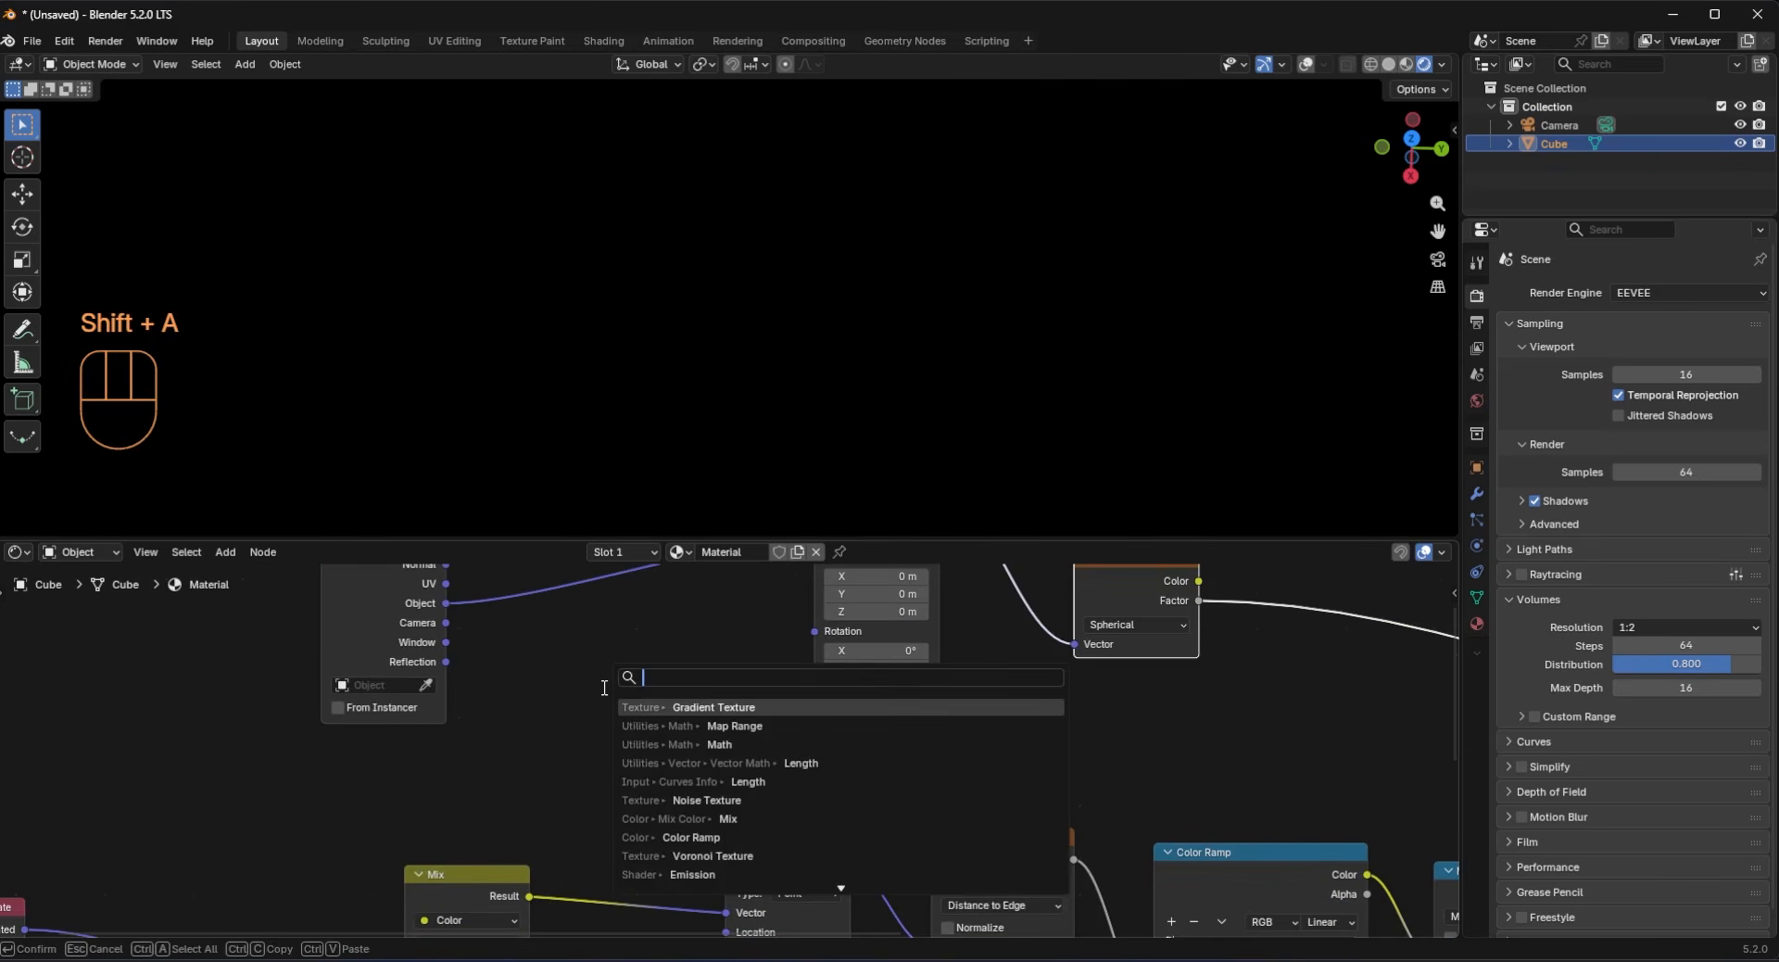
type("va")
left_click(662, 704)
left_click(666, 722)
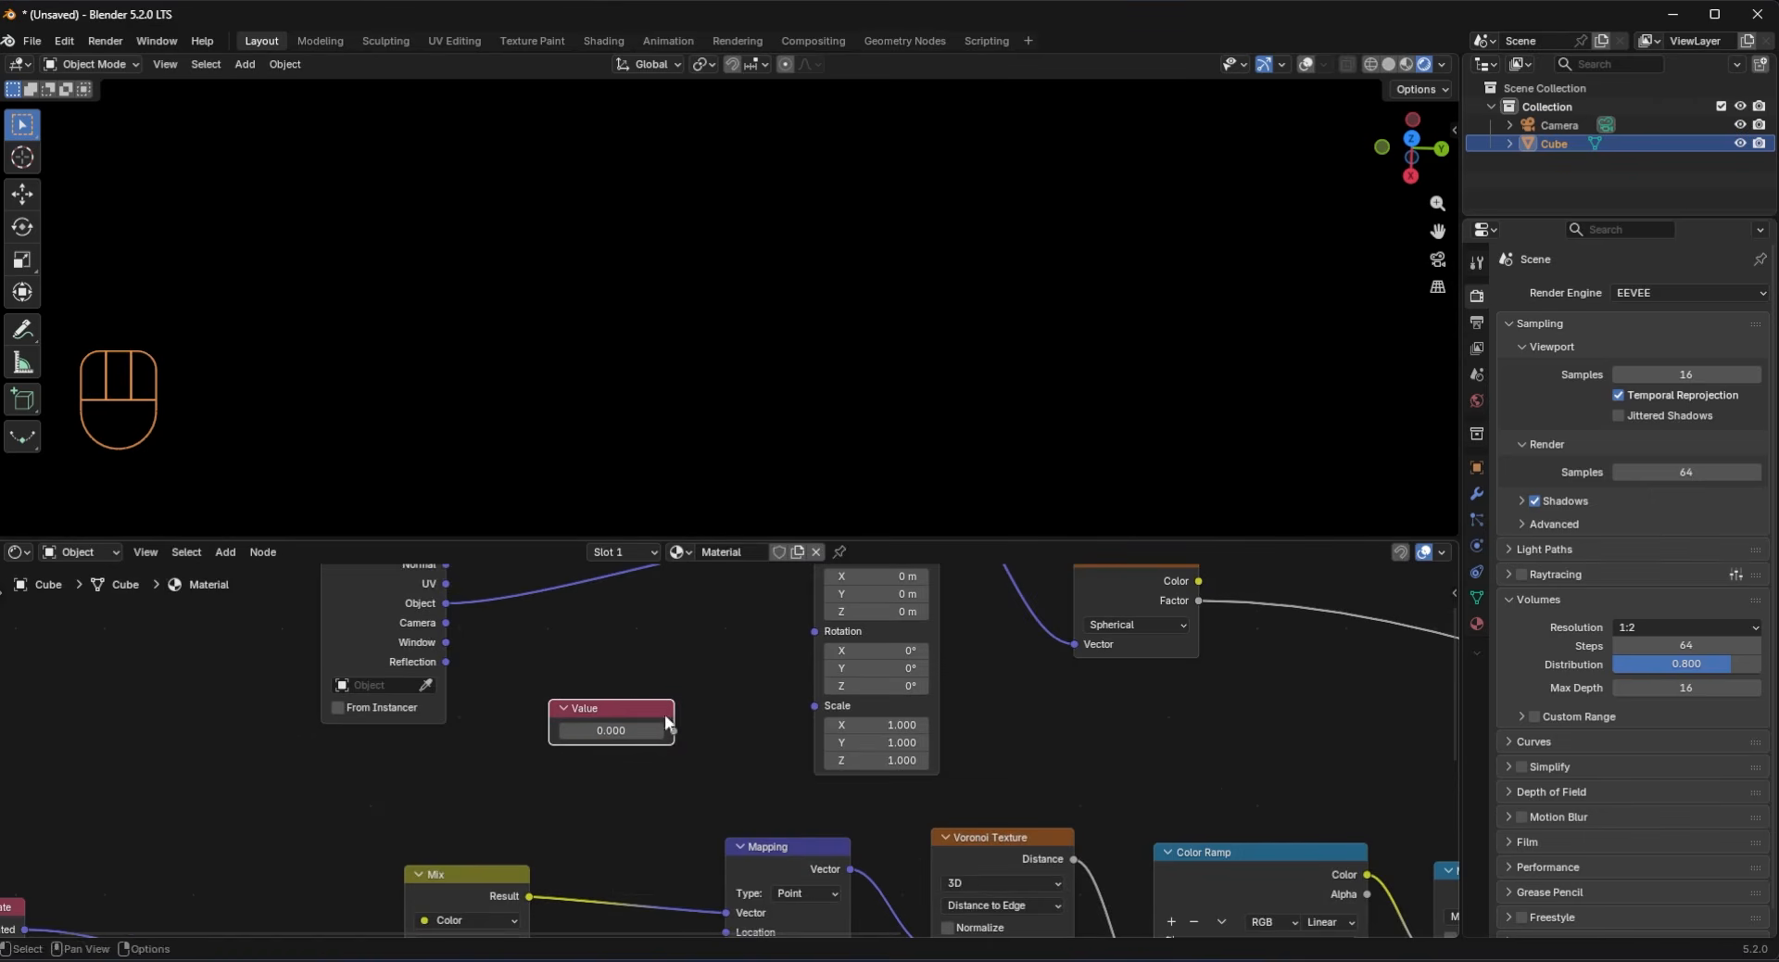
left_click_drag(809, 708, 812, 707)
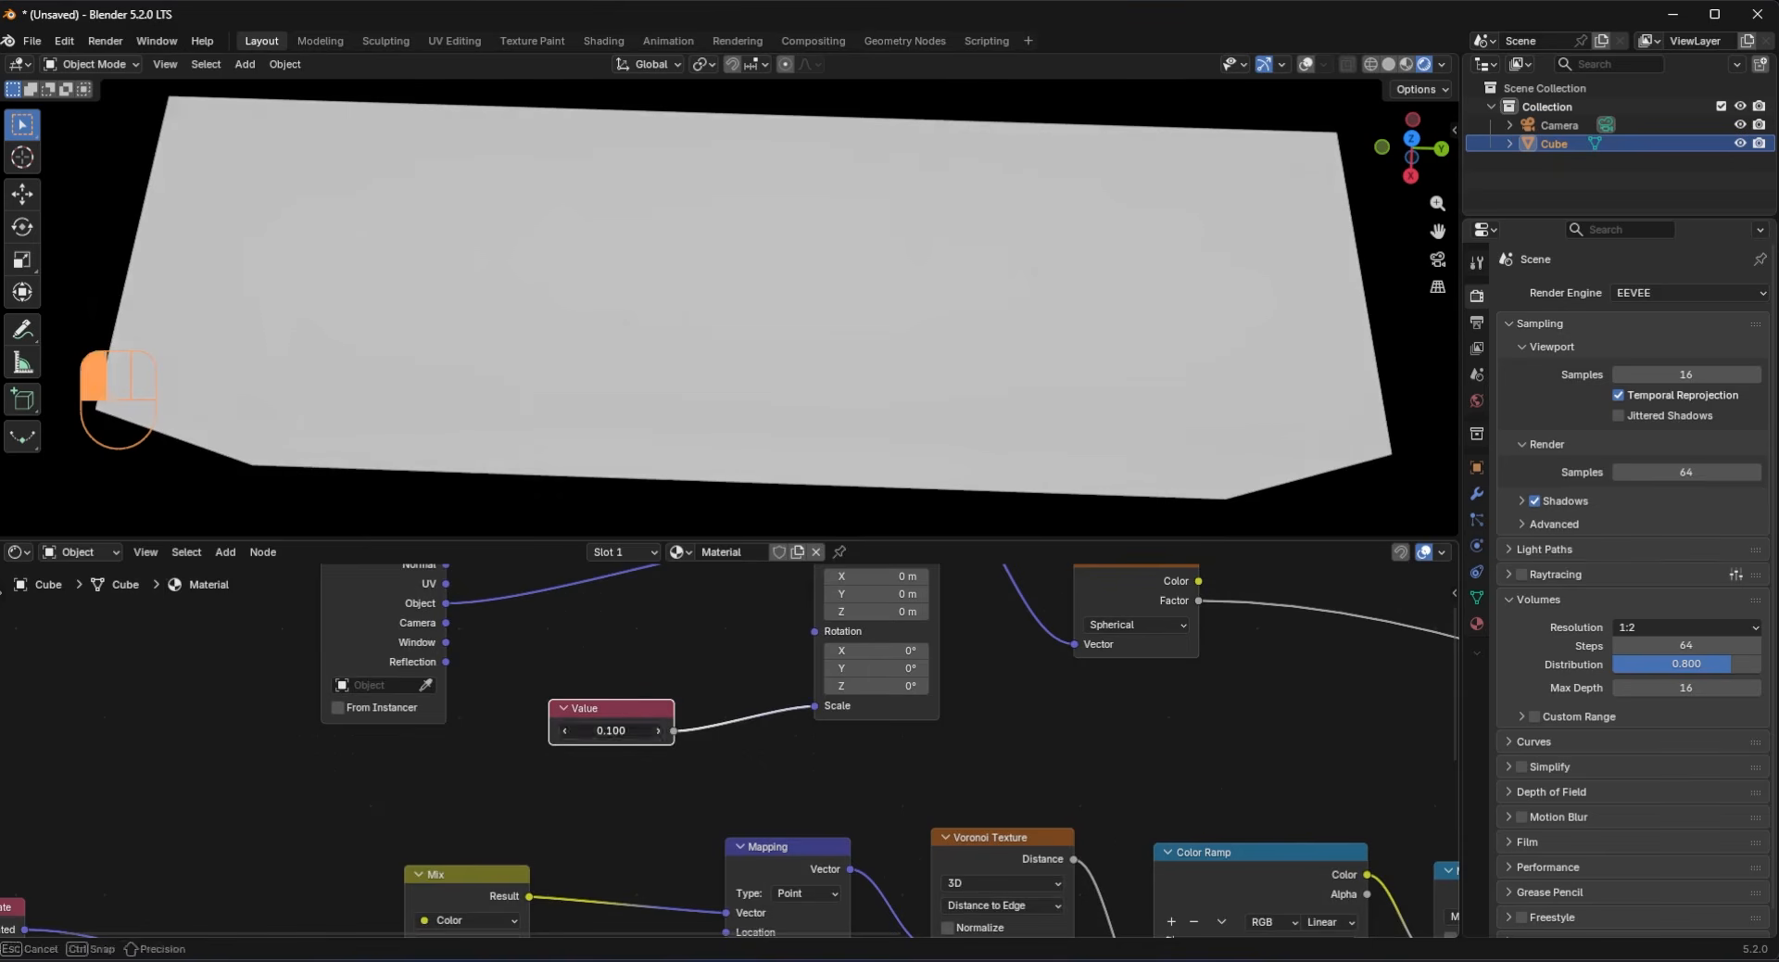
mouse_move(658, 732)
left_mouse_down()
mouse_move(686, 732)
mouse_move(658, 738)
left_mouse_up()
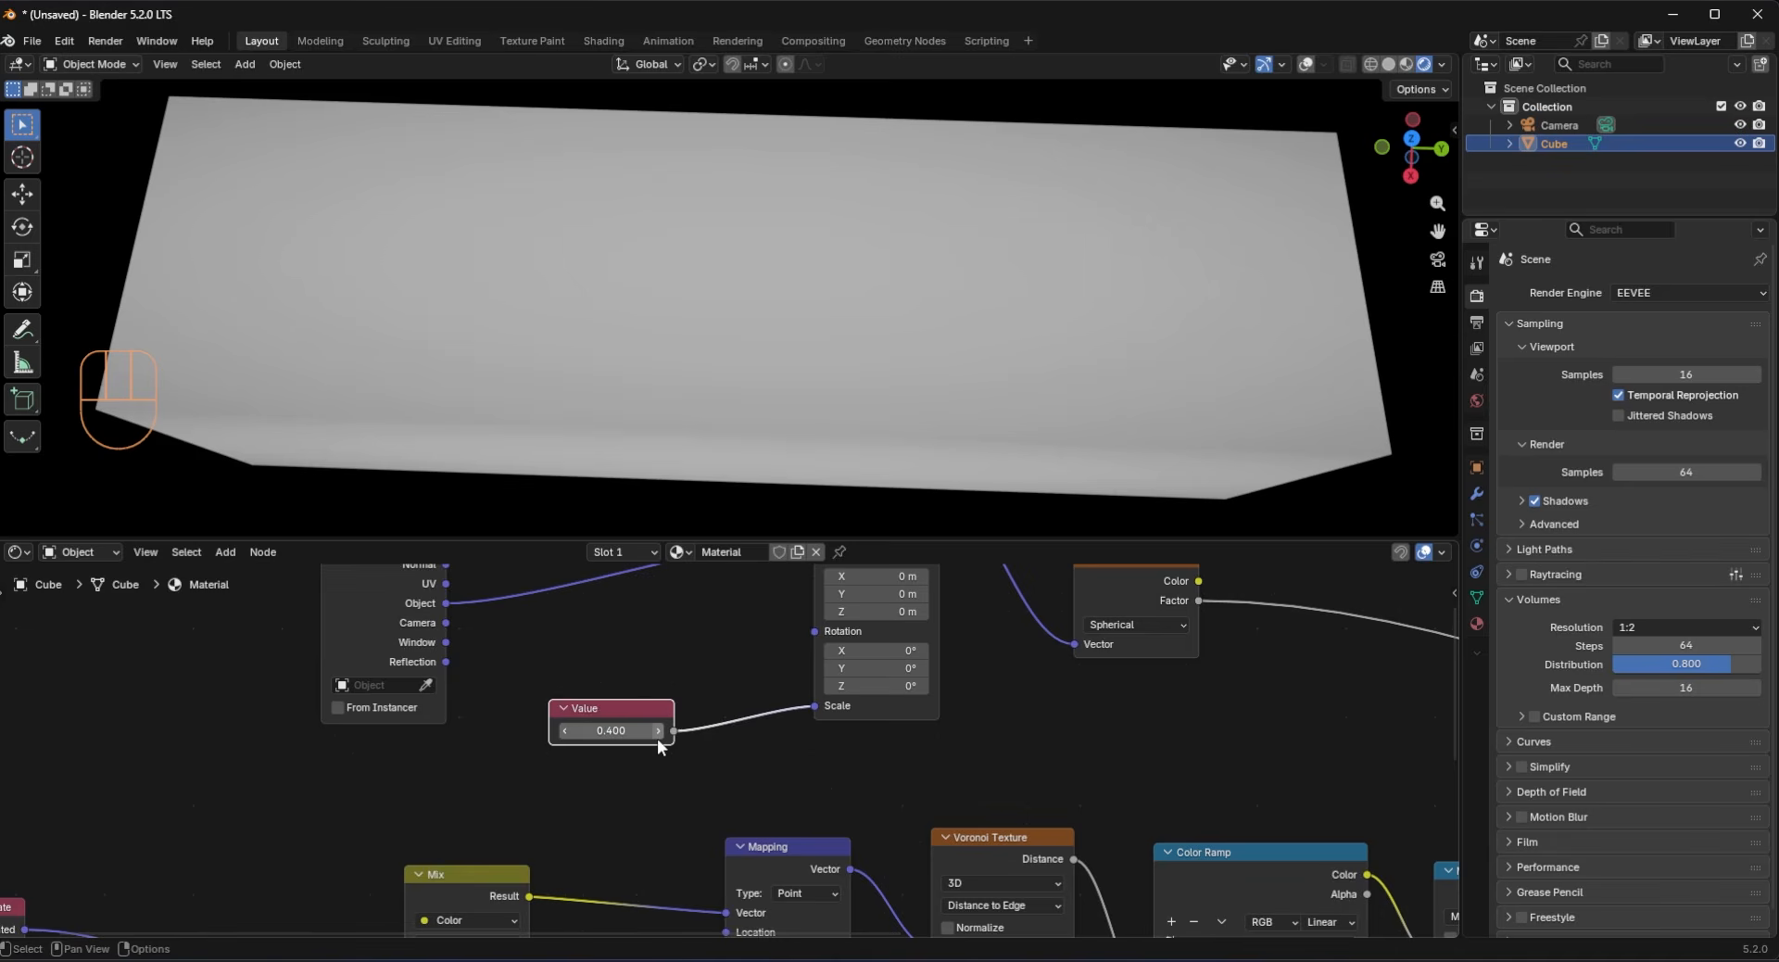
Step: Set the gradient's Value node to 0.700 and check the spherical gradient's extent on the cube from several angles
left_click(658, 732)
left_click(658, 732)
left_click(658, 732)
left_click(658, 733)
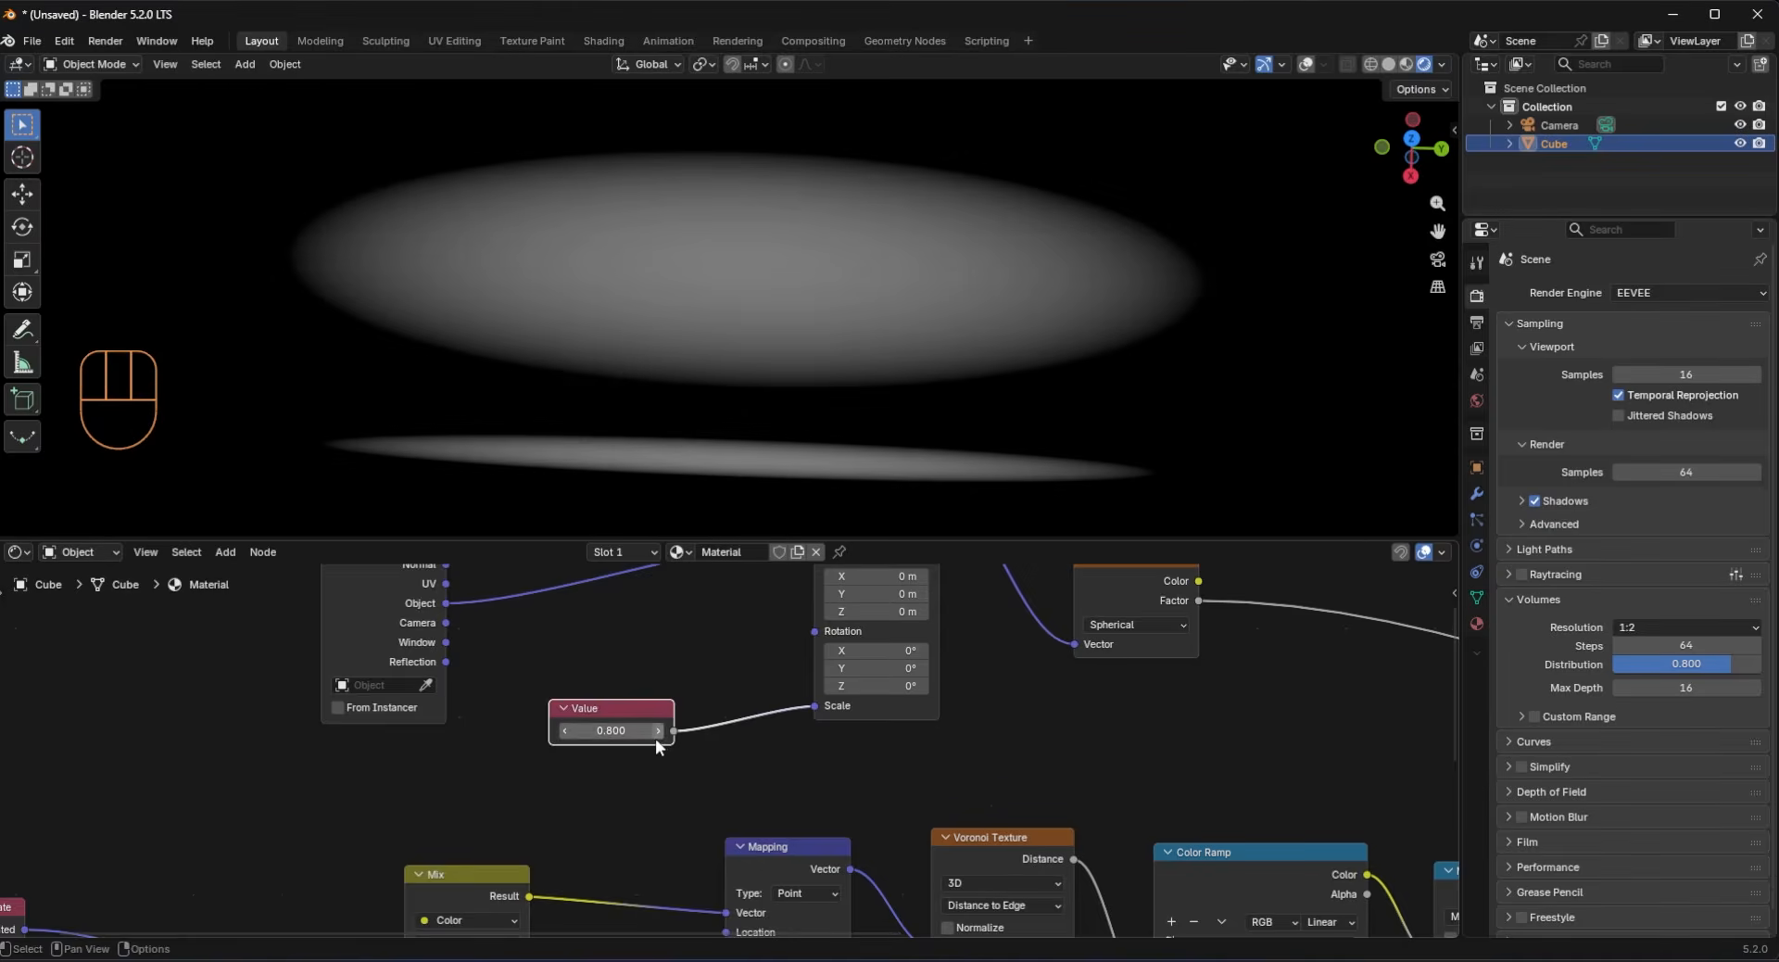
left_click(560, 732)
middle_click_drag(686, 419, 788, 367)
scroll(1156, 641, "down", 4)
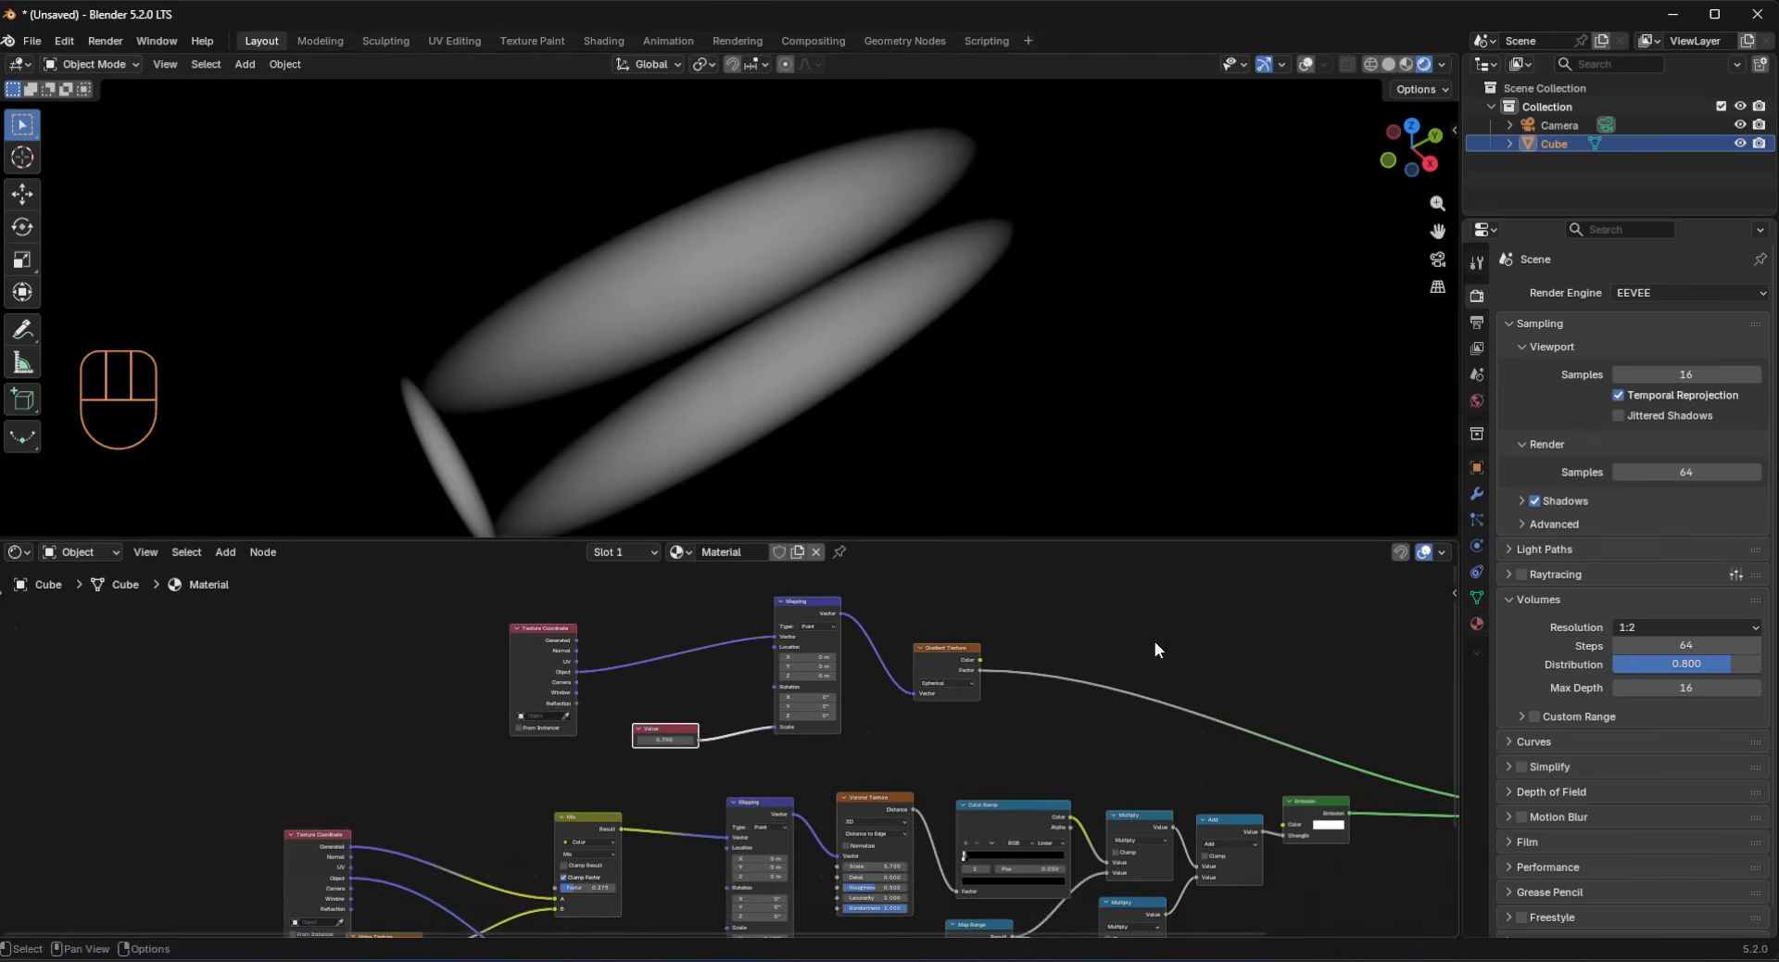
middle_click_drag(1155, 642, 917, 658)
middle_click_drag(816, 389, 669, 299)
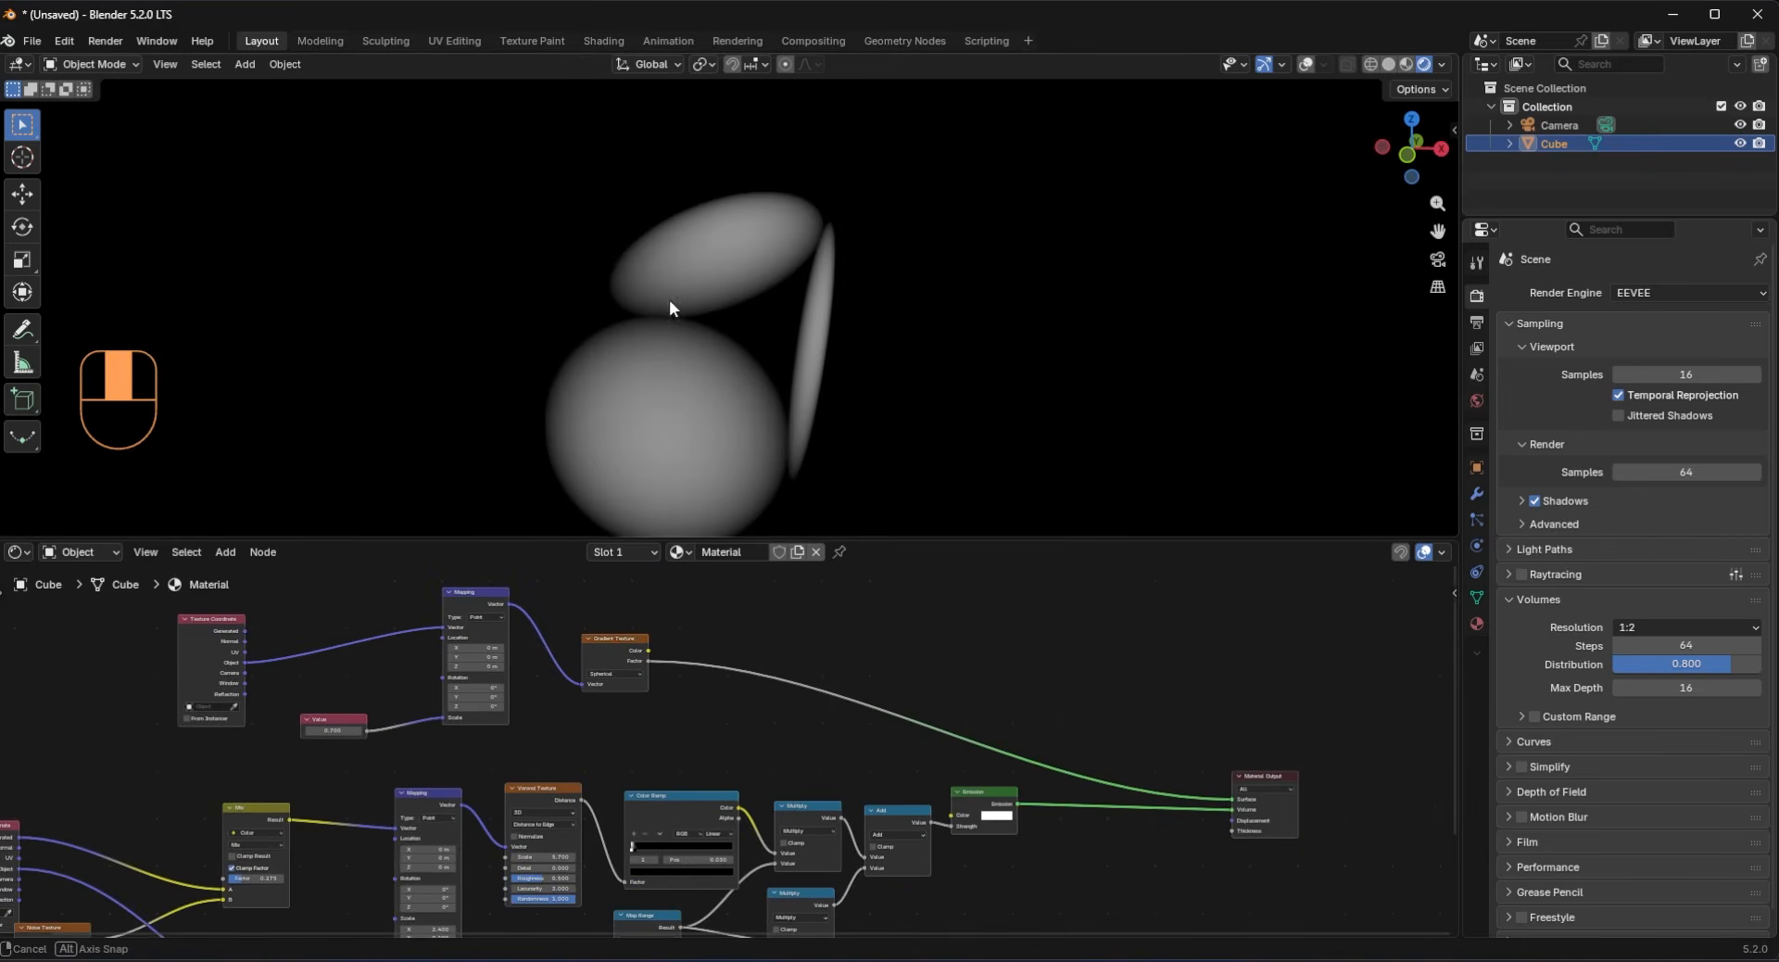
Step: Insert a Color Ramp node between the Gradient Texture's Factor output and the Material Output
scroll(838, 692, "up", 3)
key("shift+a")
type("c")
left_click(871, 675)
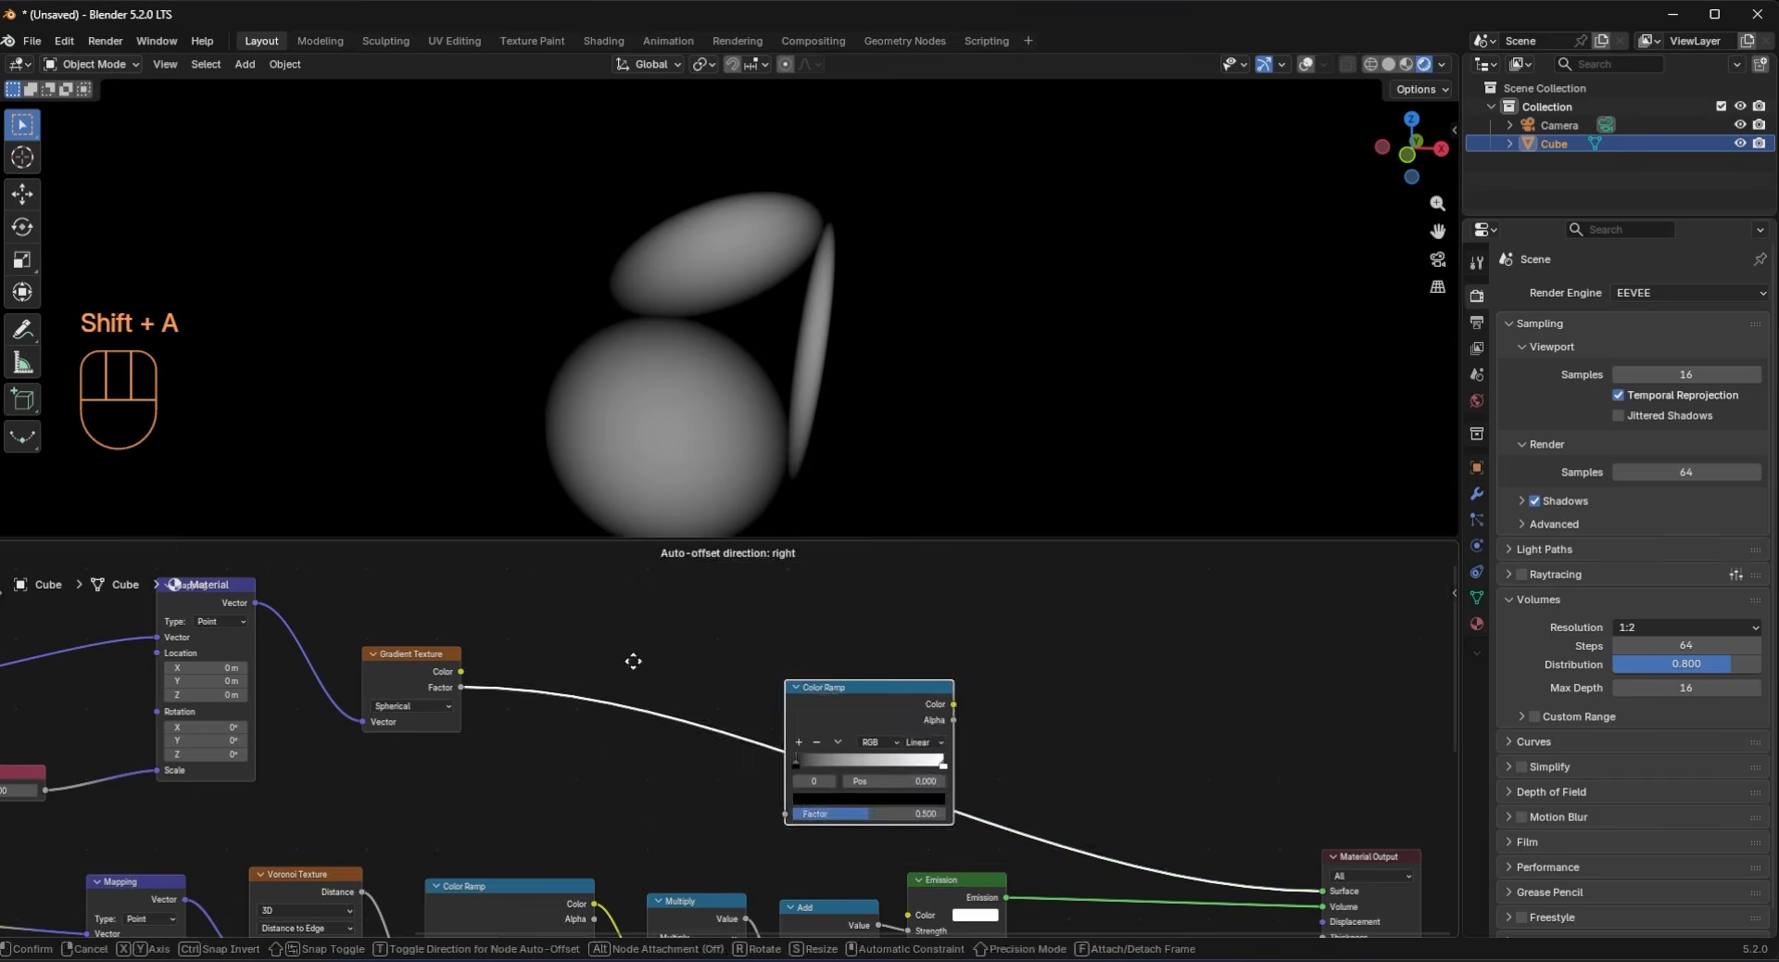
left_click(600, 650)
middle_click_drag(719, 519, 738, 486)
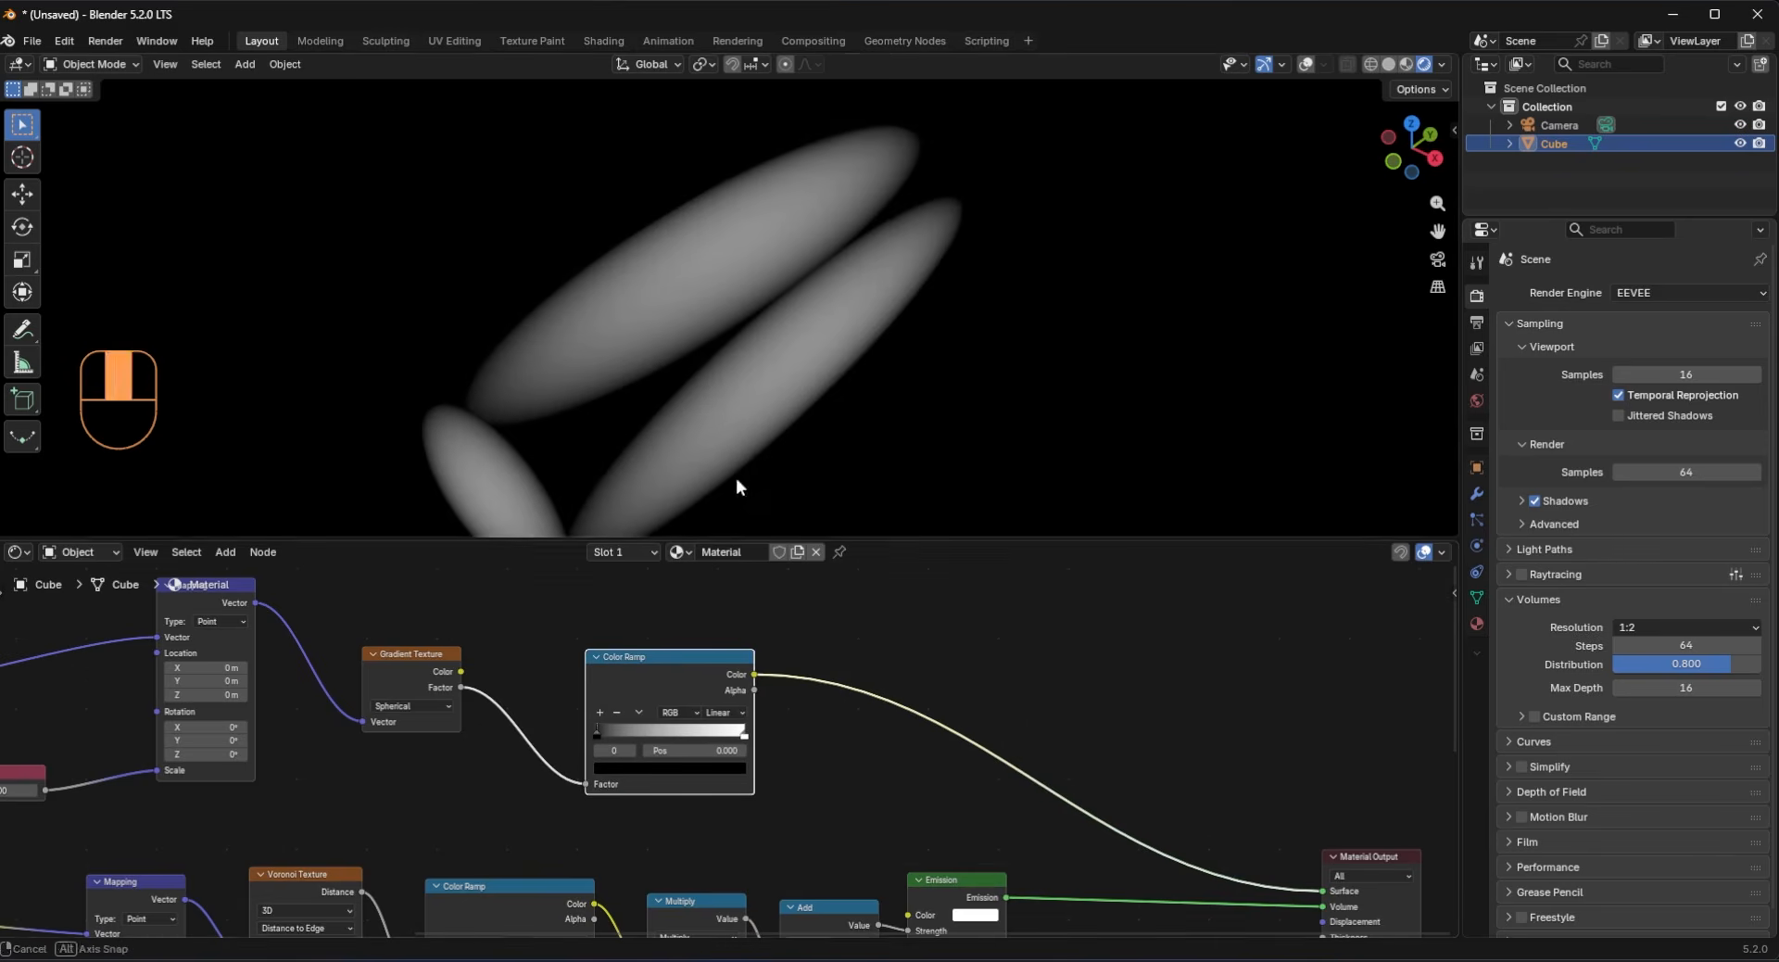
Step: Move the new Color Ramp's black stop to about 0.61 and recolour it pink
scroll(722, 732, "up", 3)
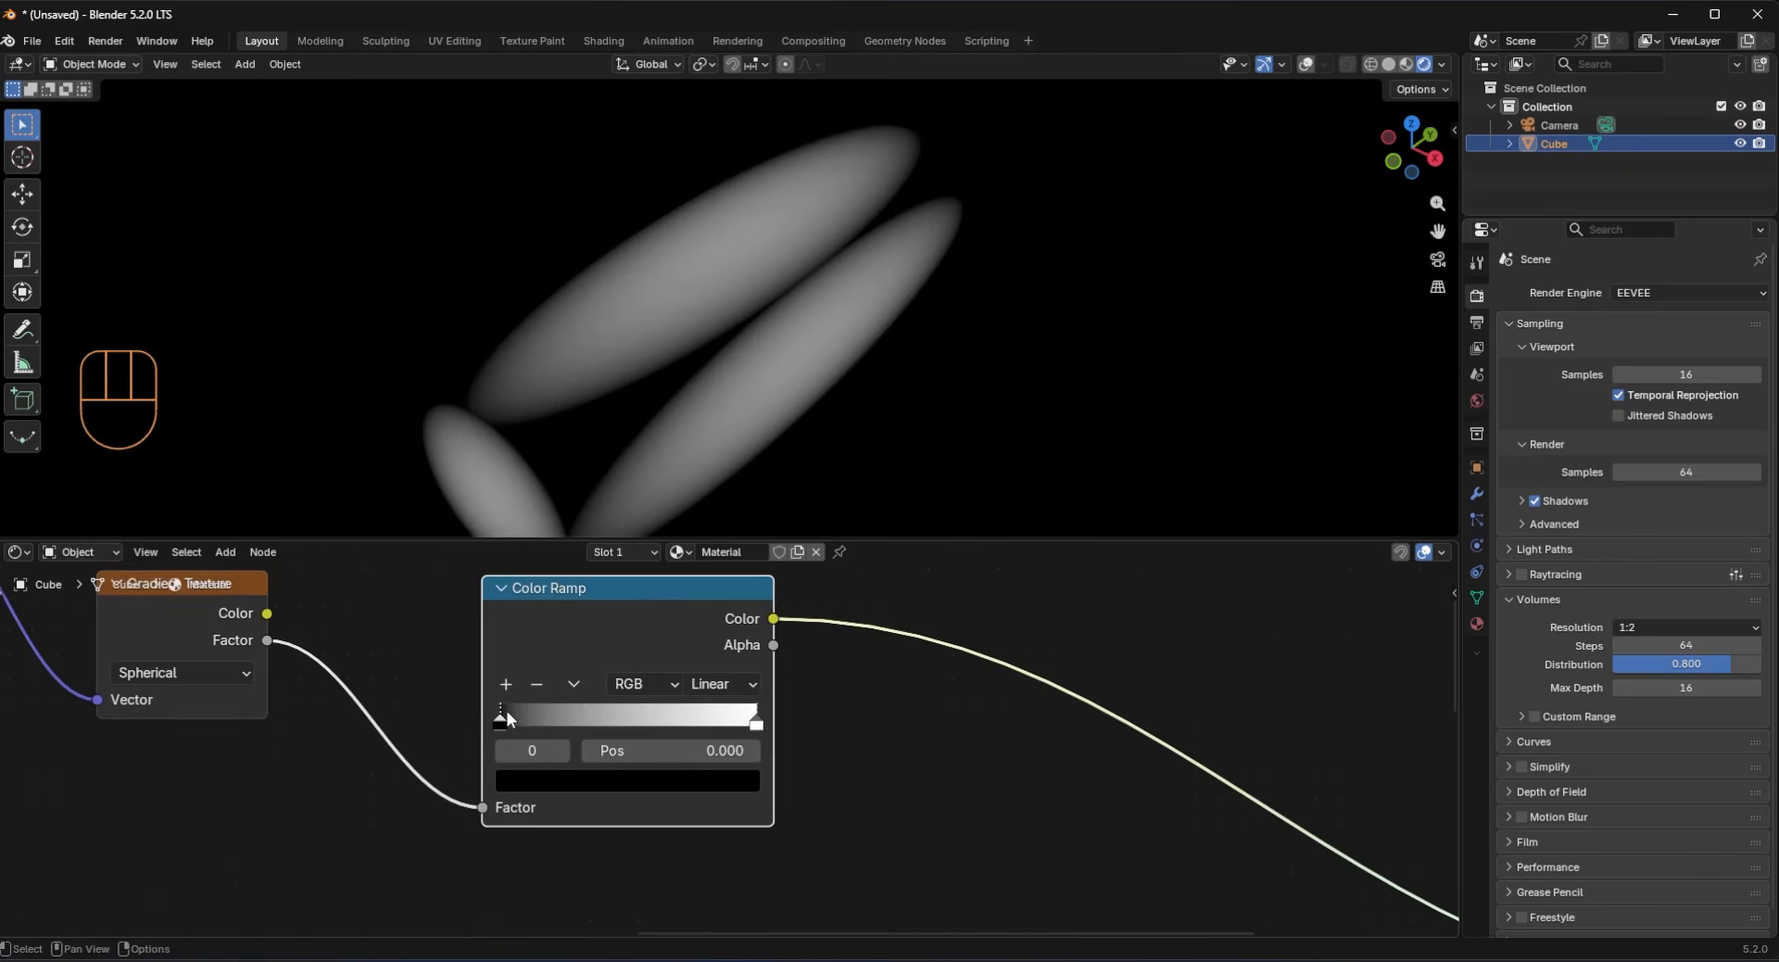
left_click_drag(506, 714, 658, 727)
left_click(612, 781)
left_click_drag(519, 684, 697, 684)
mouse_move(636, 469)
left_mouse_down()
mouse_move(653, 506)
mouse_move(645, 493)
left_mouse_up()
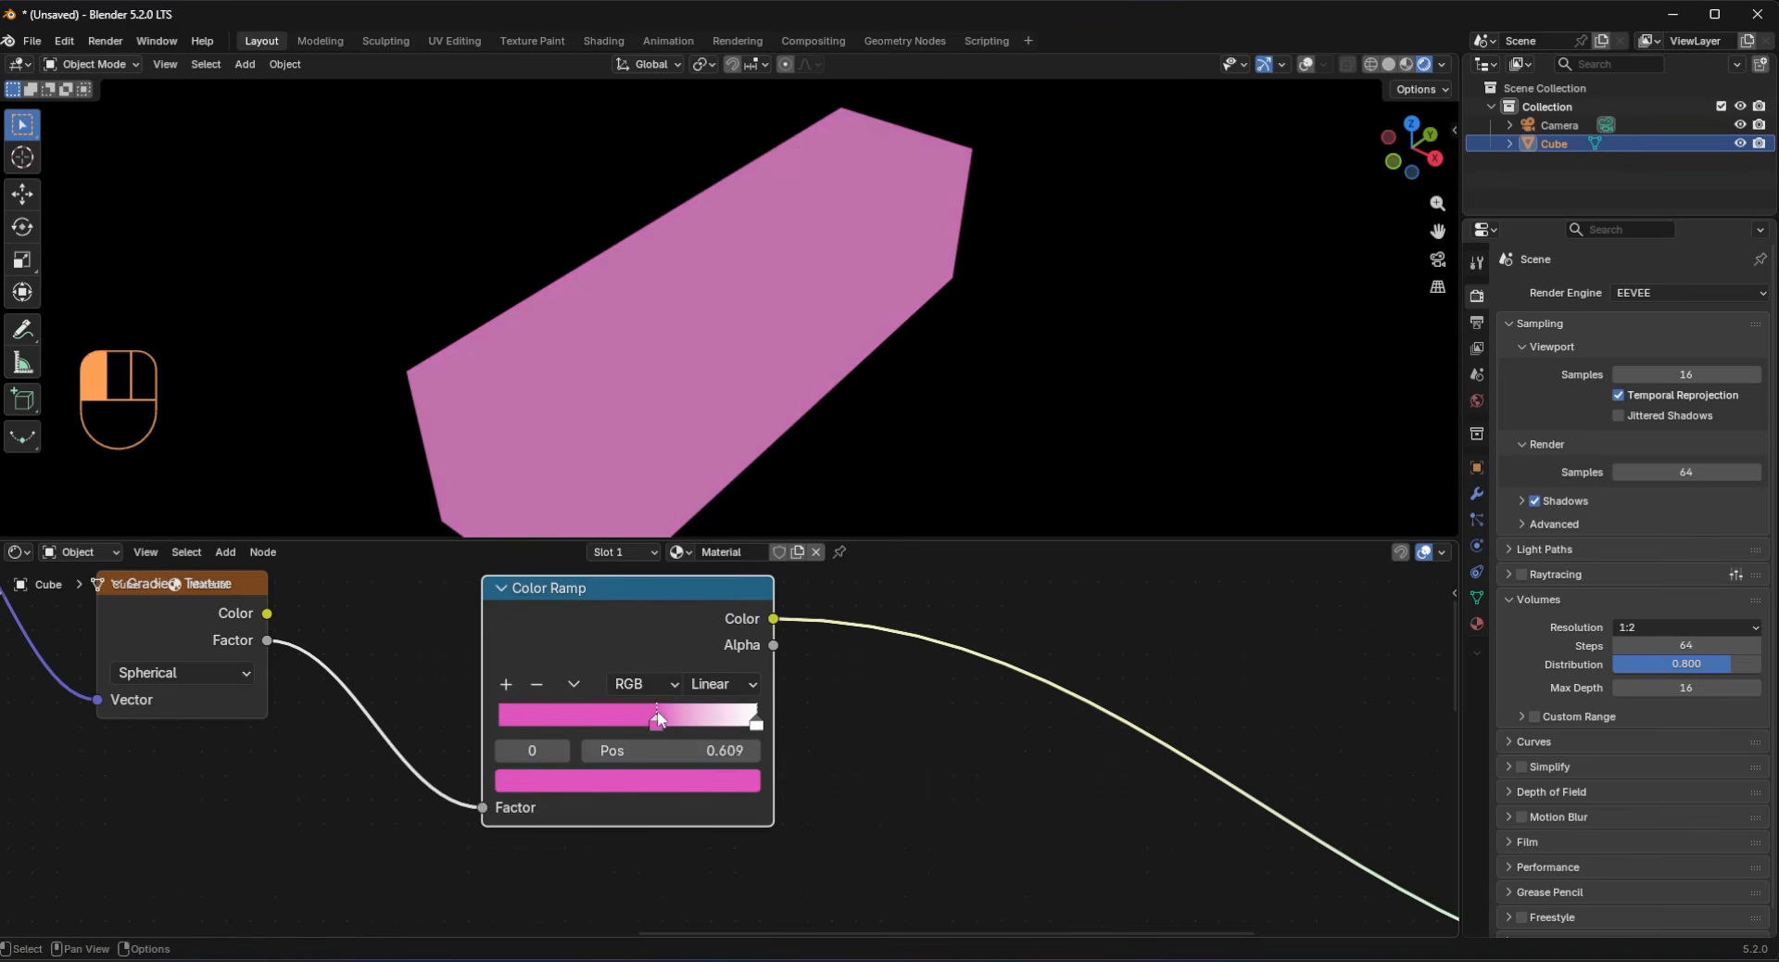
Step: Bring the pink and white stops close together near the ramp's middle, with the white stop at 0.573
left_click_drag(658, 720, 664, 721)
middle_click_drag(783, 352, 697, 376)
scroll(729, 749, "up", 2)
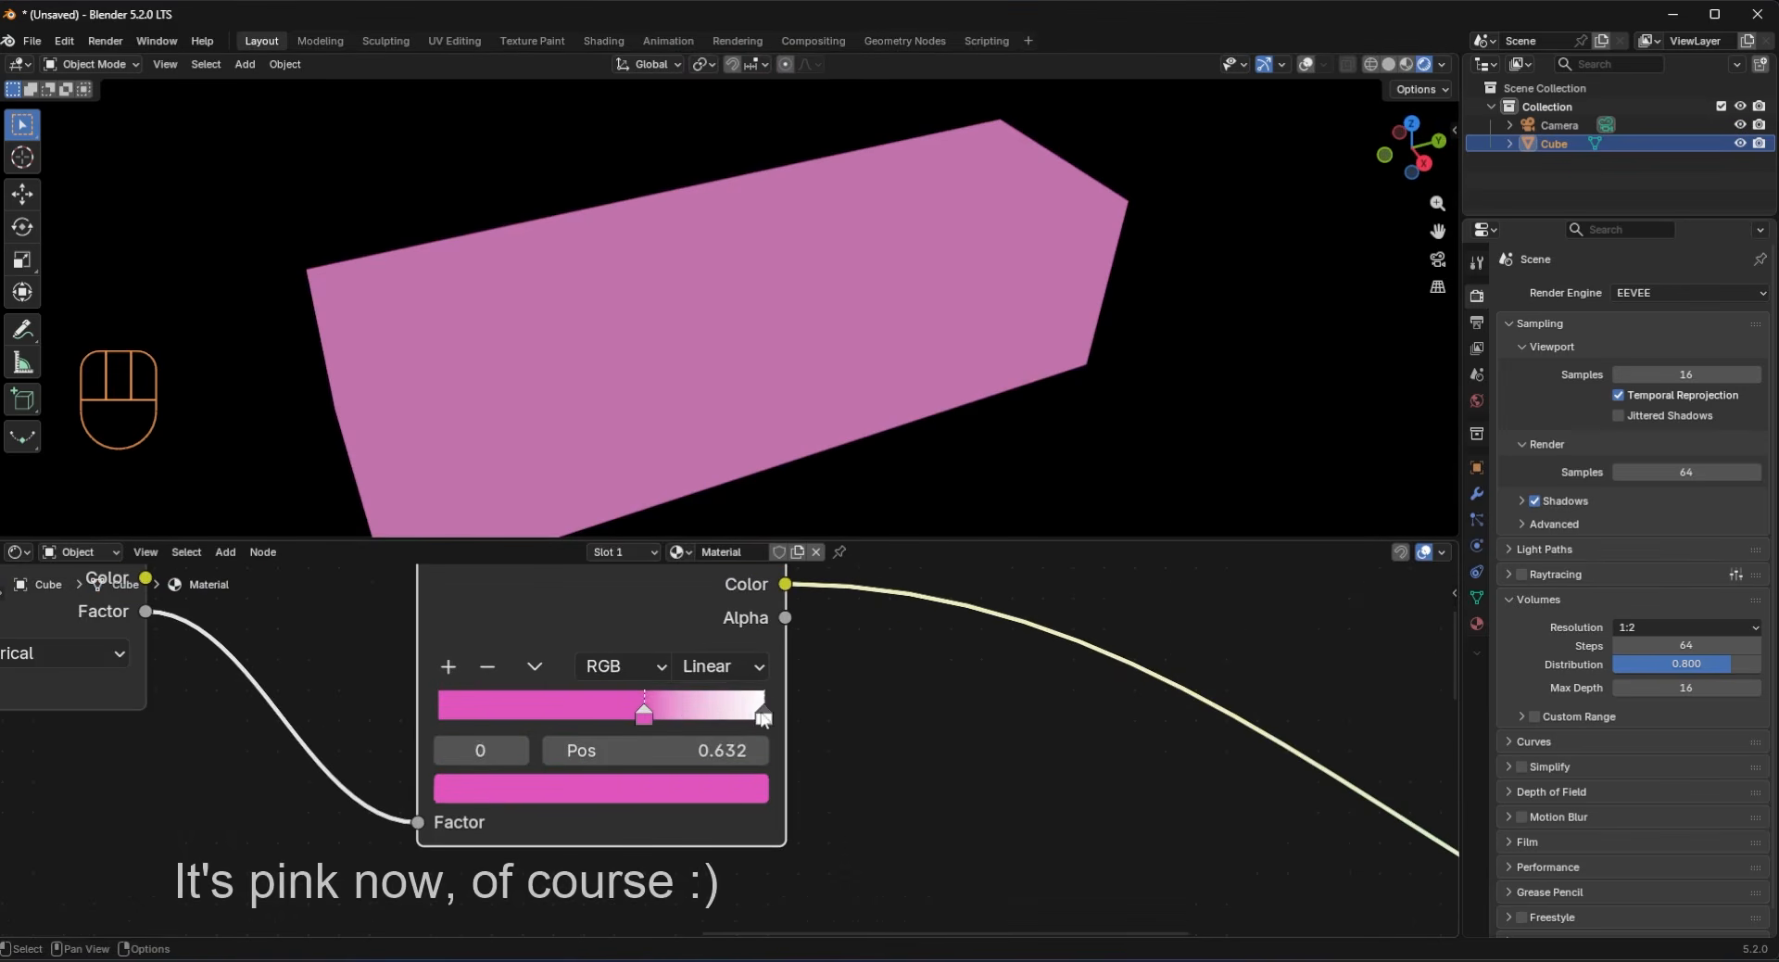
left_click_drag(763, 719, 685, 722)
mouse_move(644, 716)
left_mouse_down()
mouse_move(498, 721)
mouse_move(652, 722)
left_mouse_up()
Step: Link the pink Color Ramp's Color output to the Emission Color input and disconnect it from the Material Output's Surface
scroll(628, 725, "down", 6)
middle_click_drag(335, 783, 881, 727)
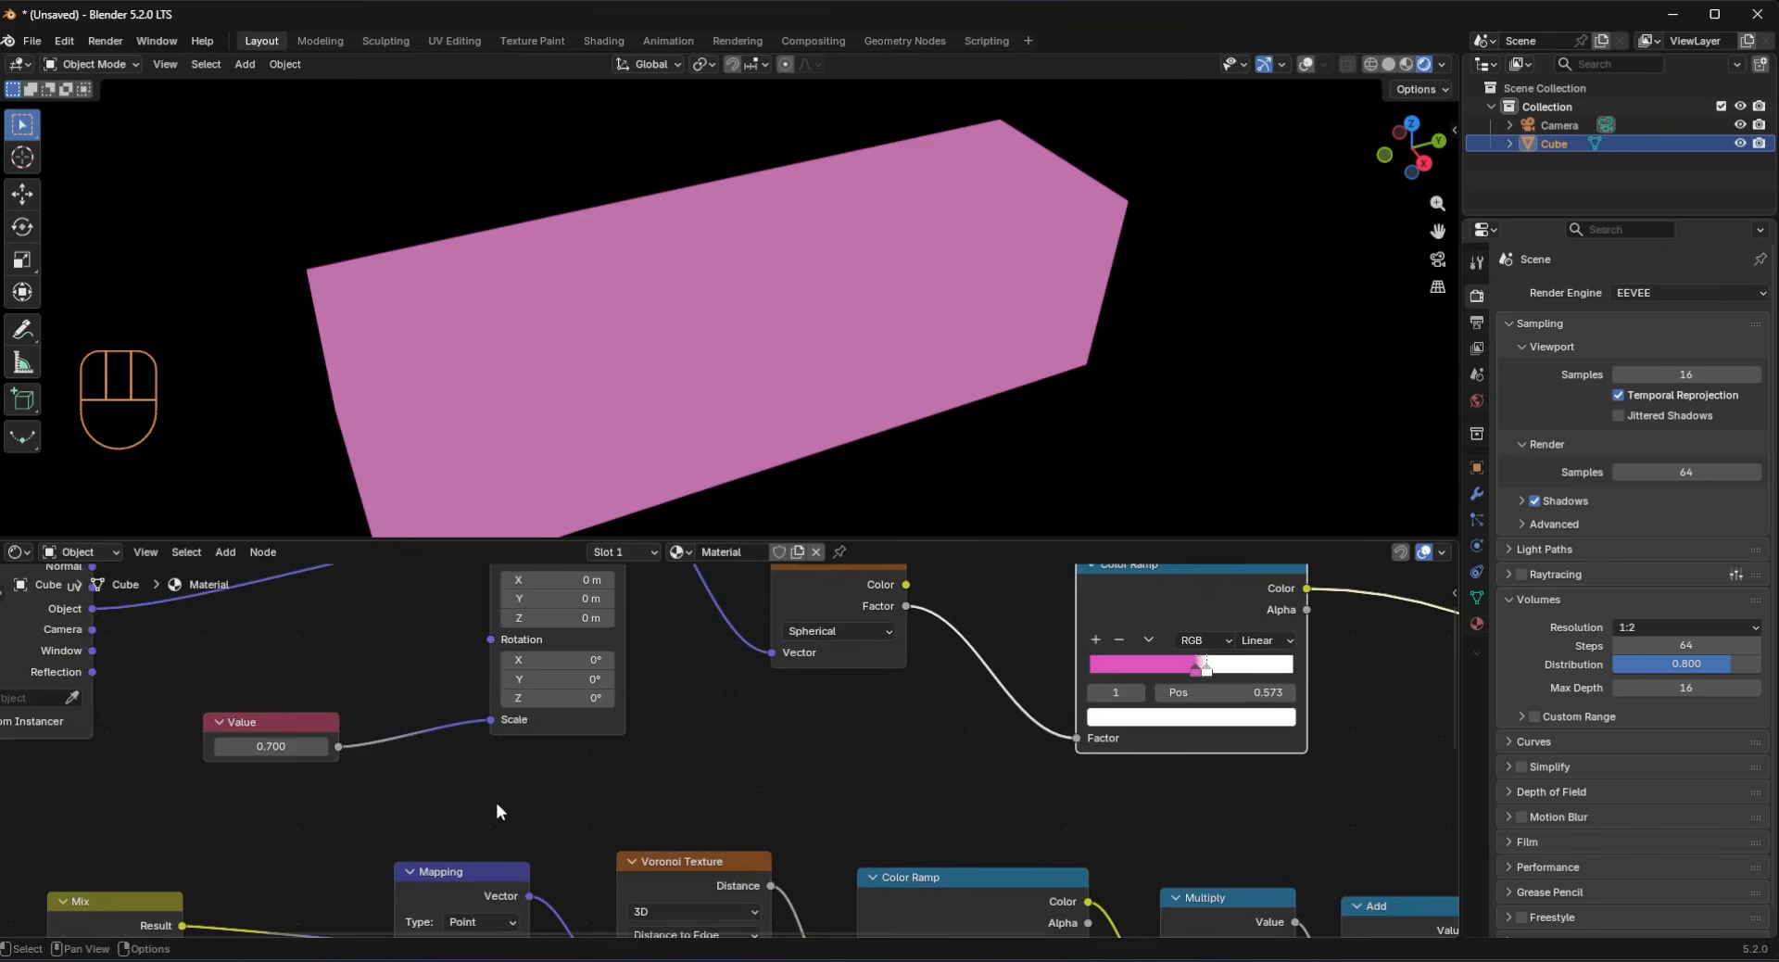
scroll(497, 804, "down", 7)
left_click(1194, 731)
middle_click_drag(1158, 683, 682, 600)
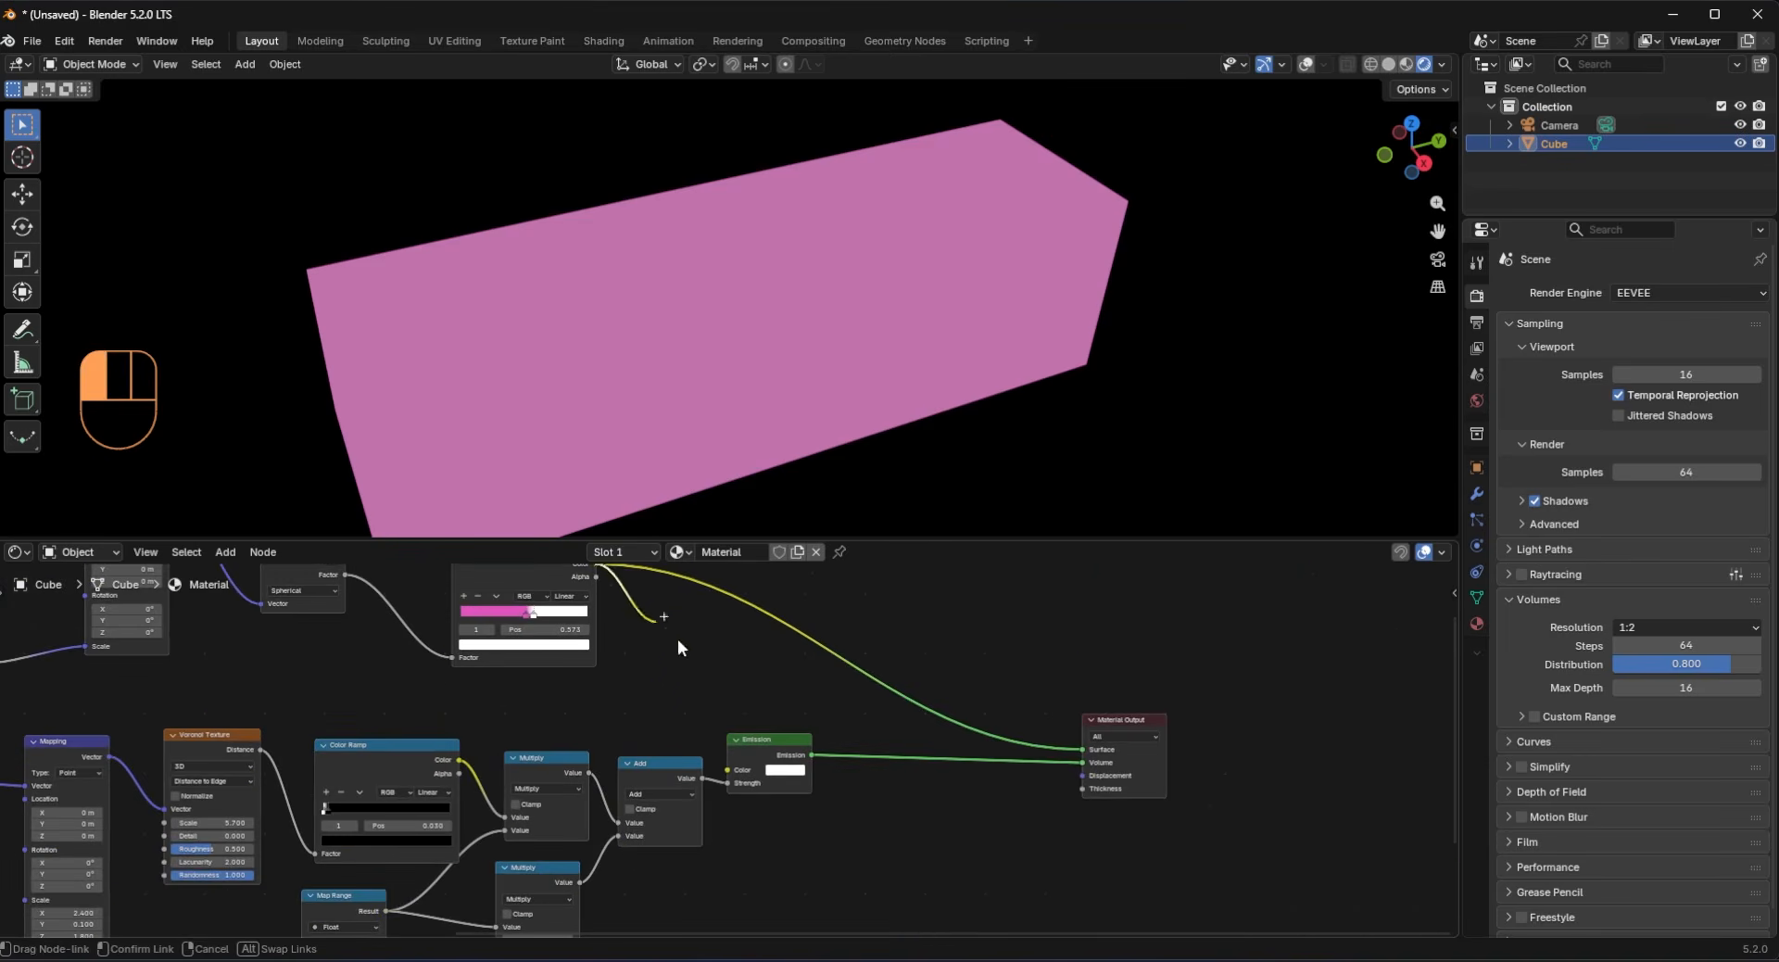
left_click_drag(731, 754, 730, 753)
scroll(769, 714, "up", 1)
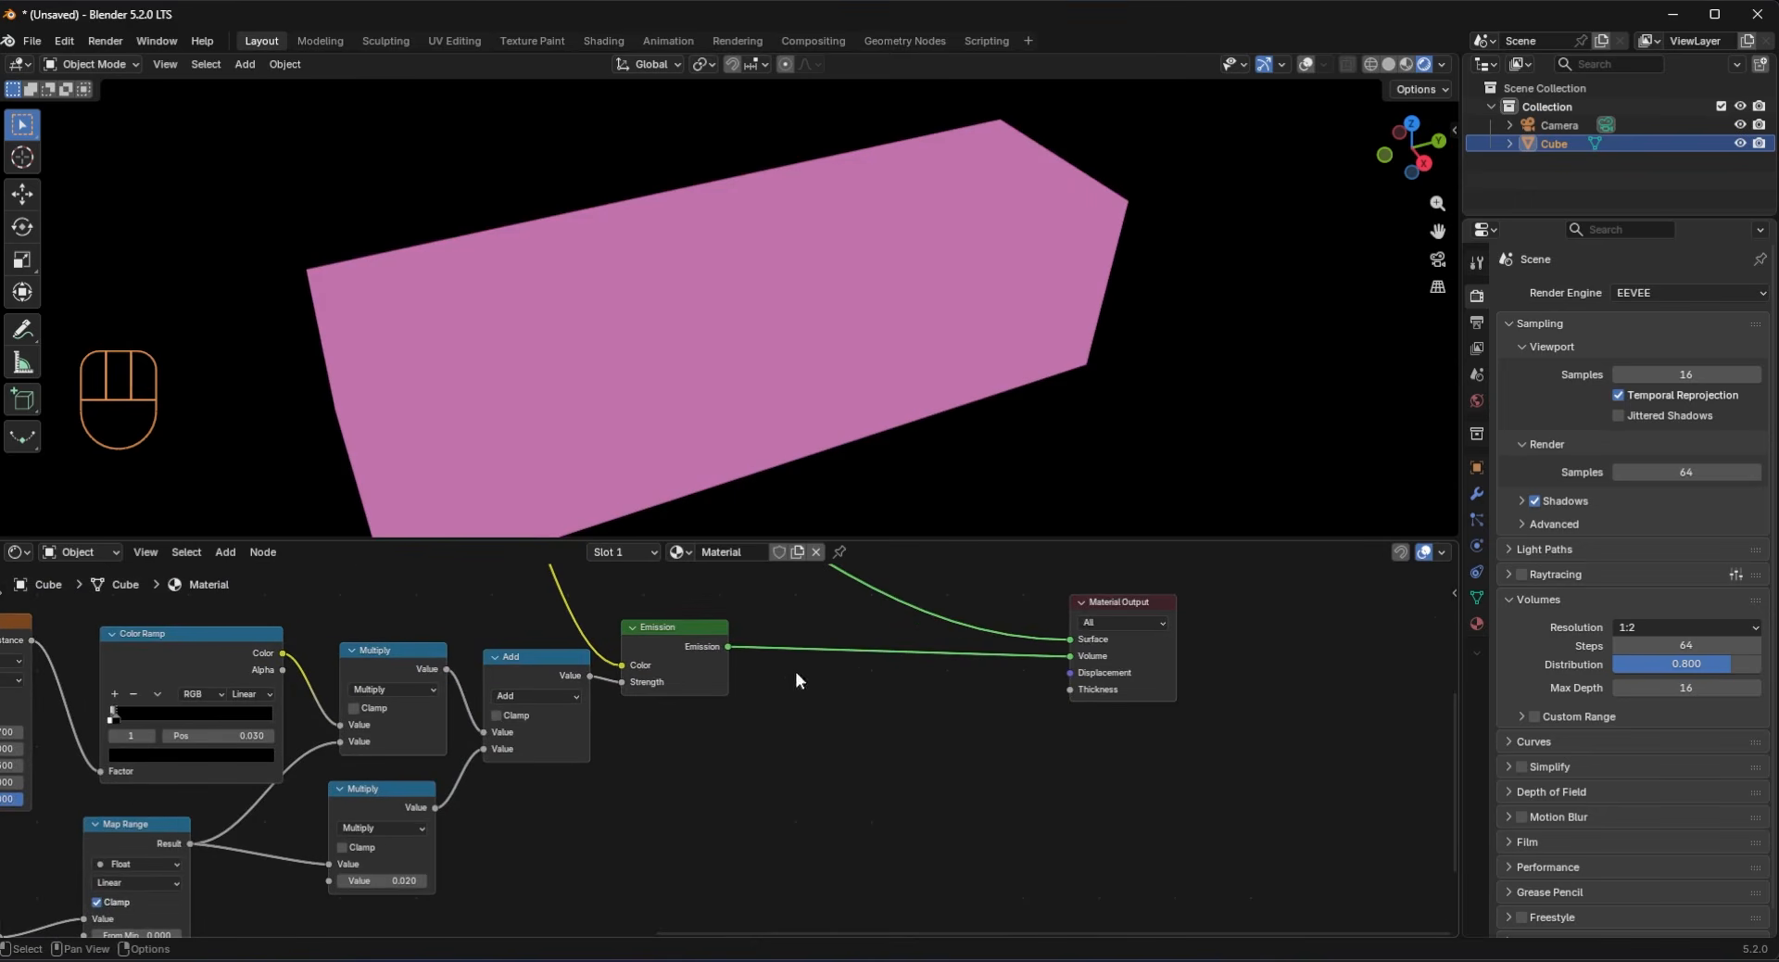
left_click(1077, 636)
middle_click_drag(1076, 638, 894, 758)
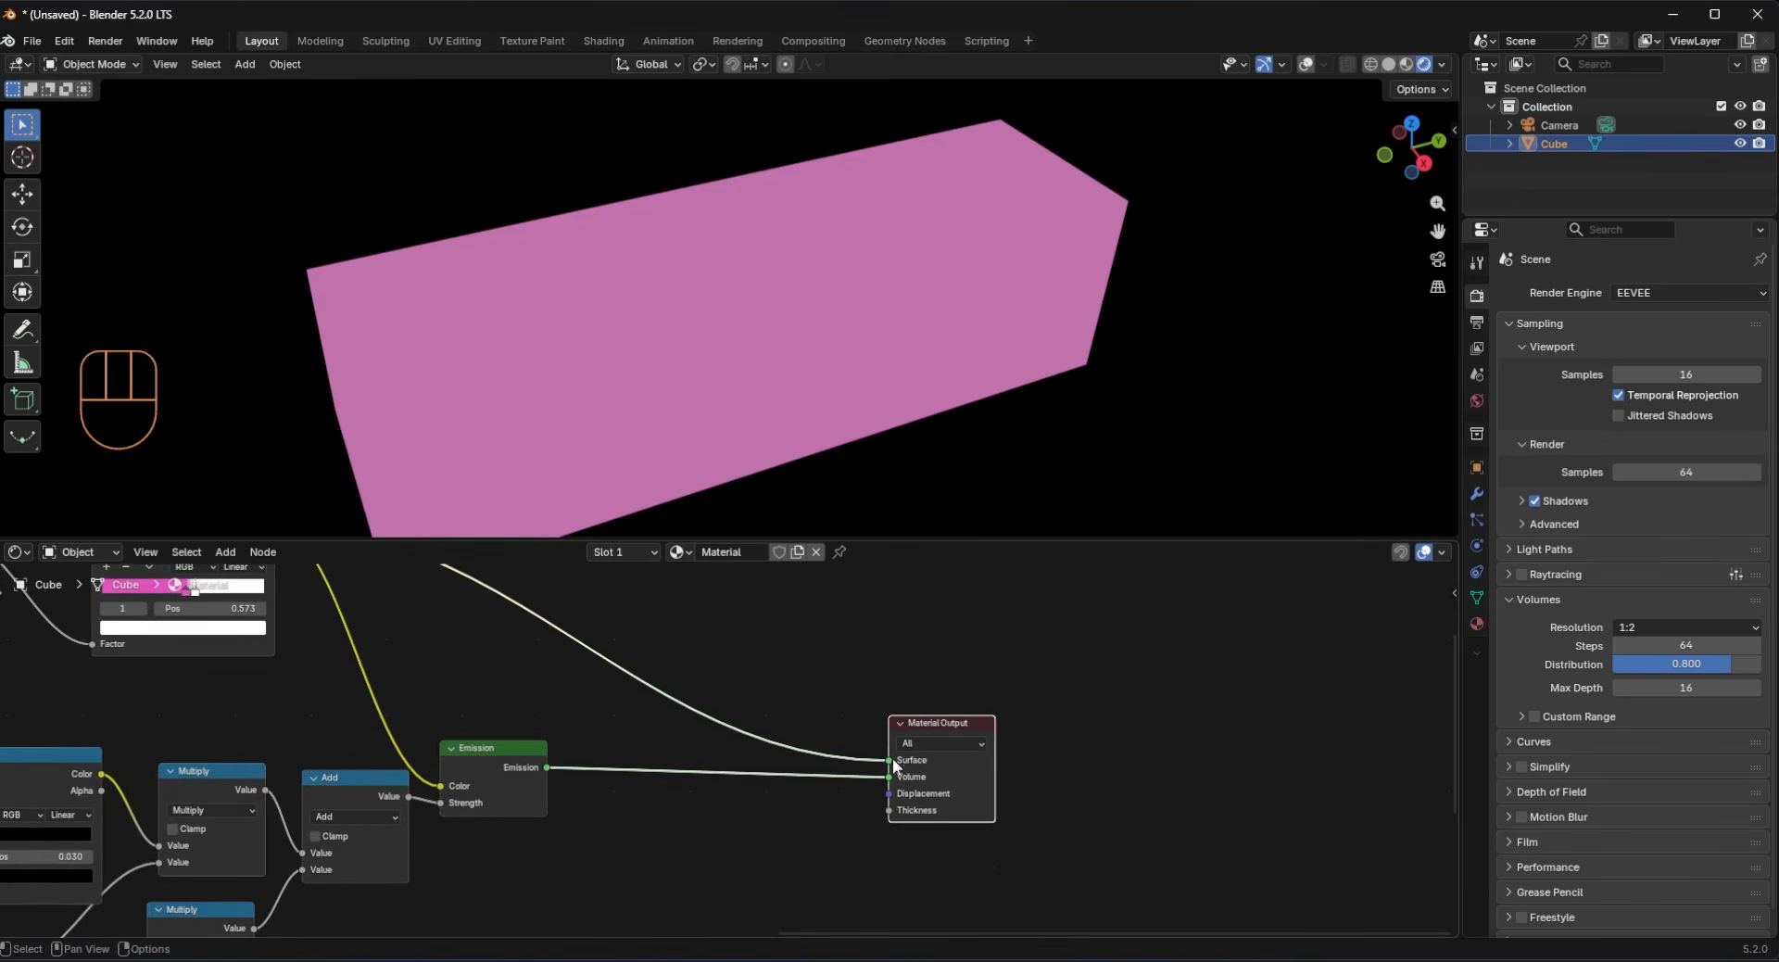
left_click_drag(891, 760, 500, 621)
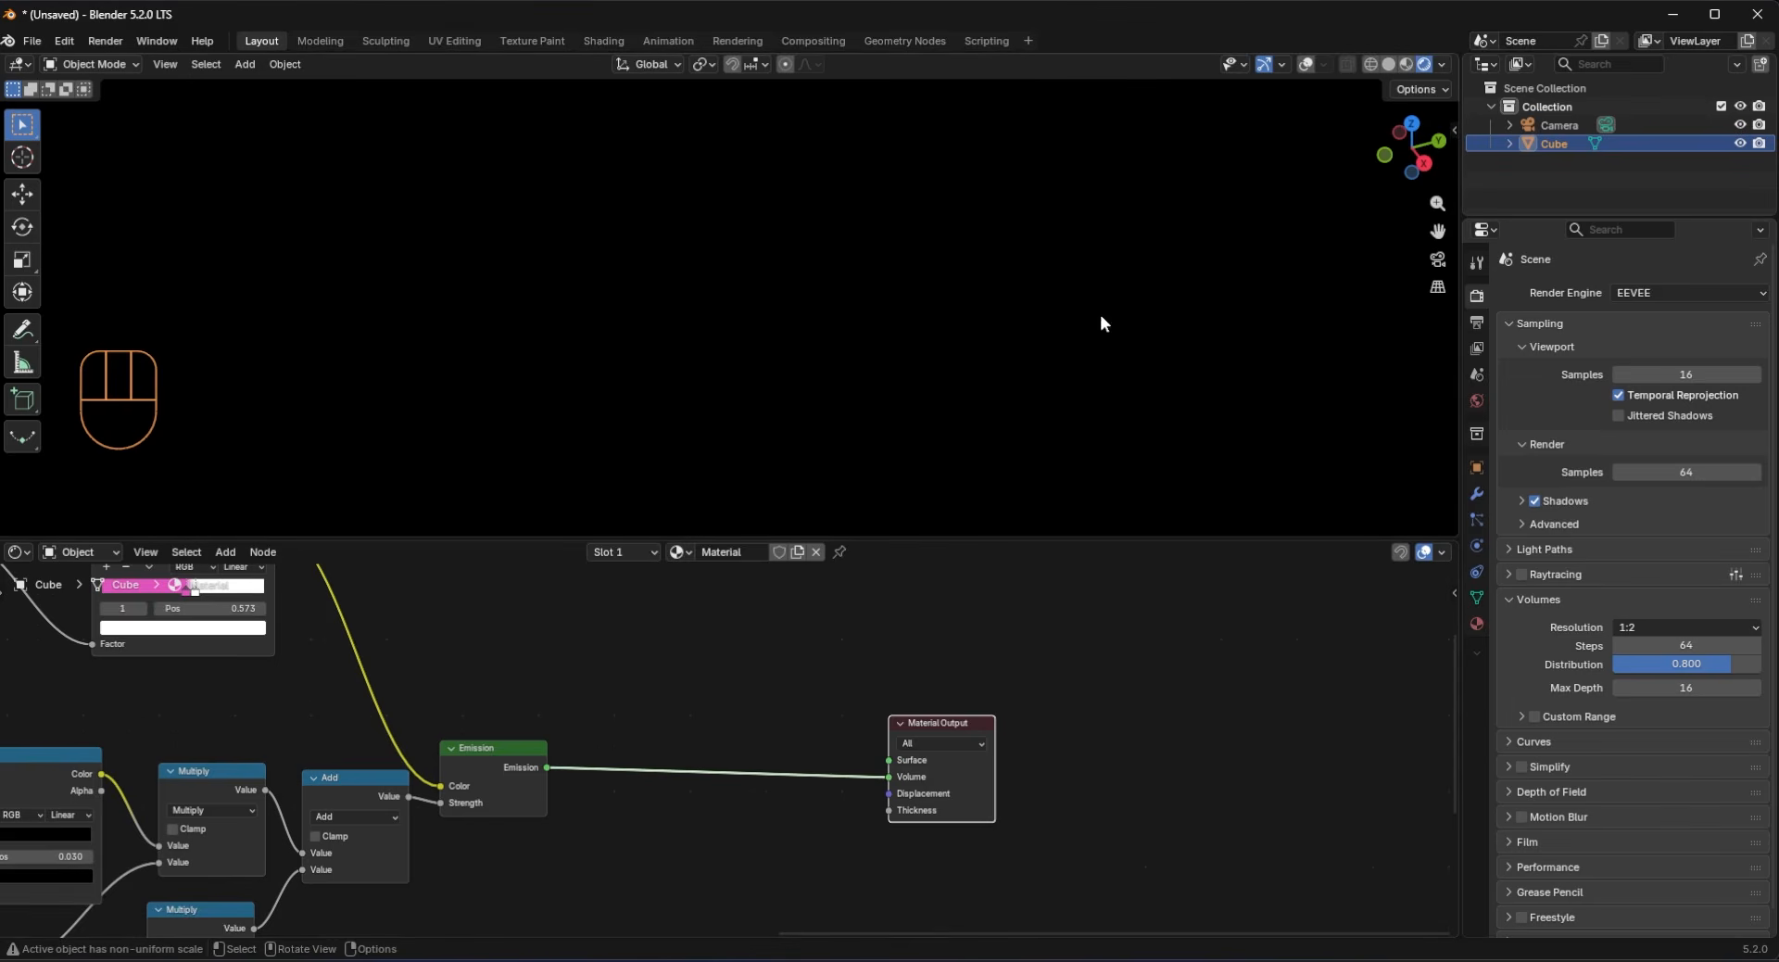
Step: Move the pink ramp's white stop to position 1.000 and inspect the colour transition across the strands
left_click(1306, 64)
middle_click_drag(736, 259, 692, 349)
scroll(691, 349, "up", 5)
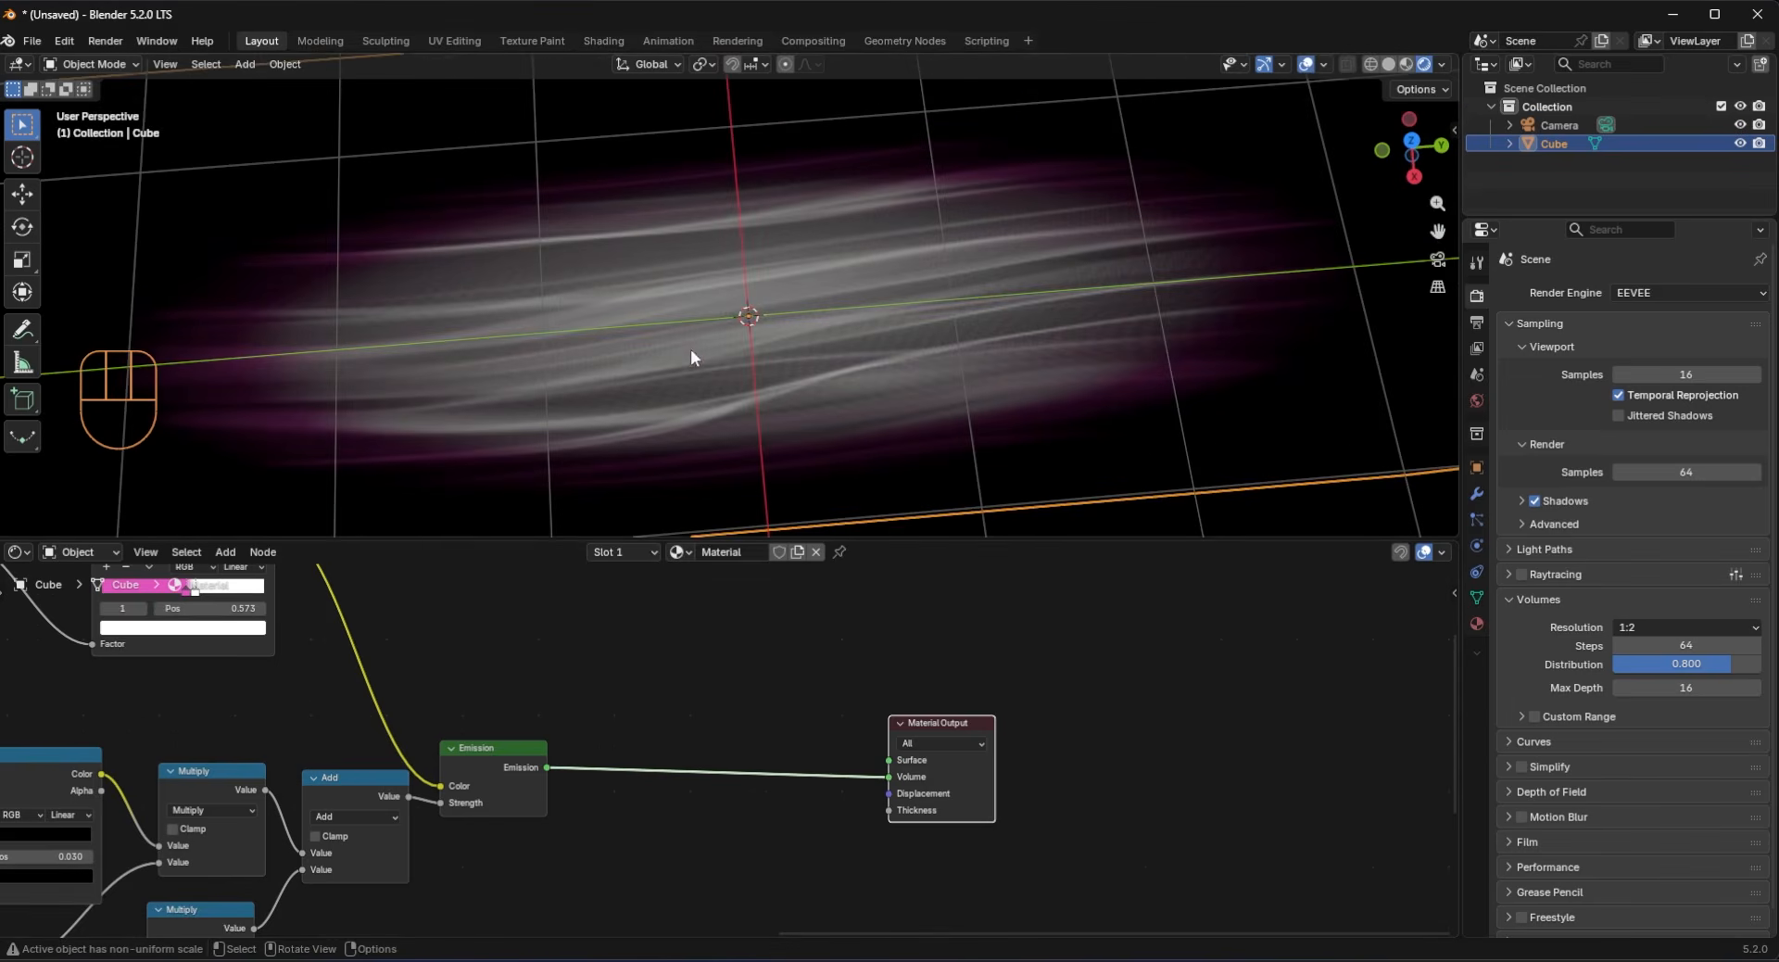
middle_click_drag(359, 635, 743, 743)
scroll(744, 743, "up", 4)
left_click_drag(414, 652, 479, 652)
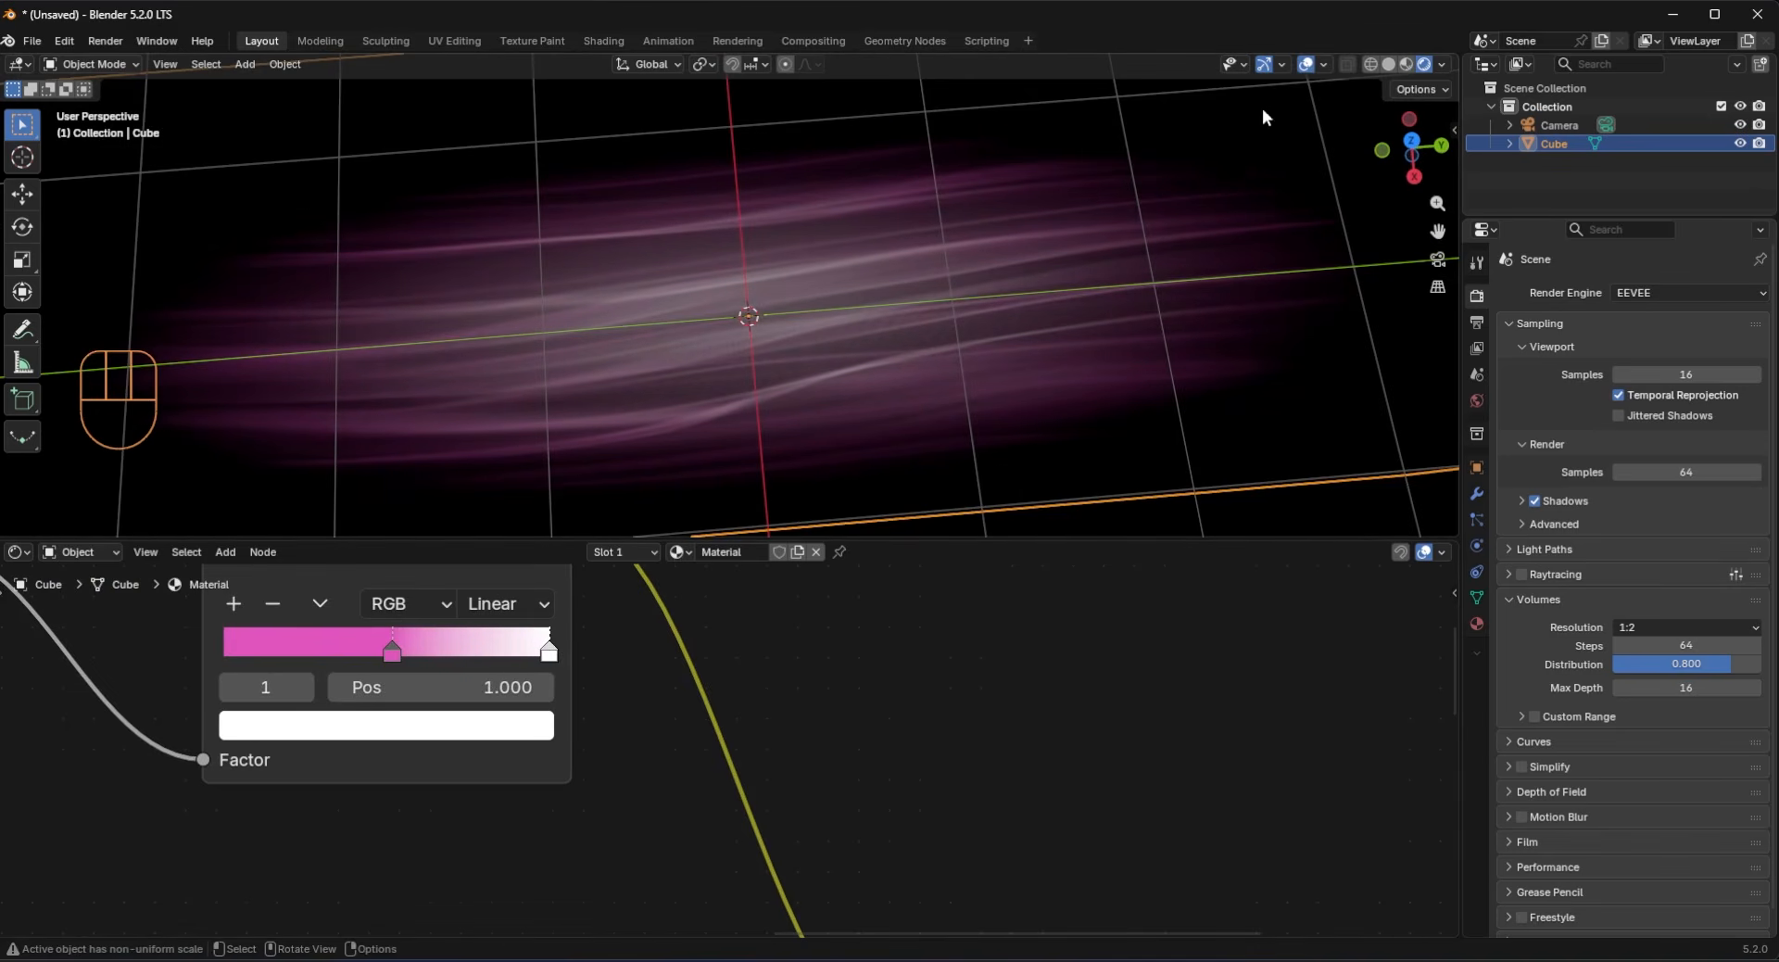
left_click(1303, 66)
middle_click_drag(1045, 200, 992, 252)
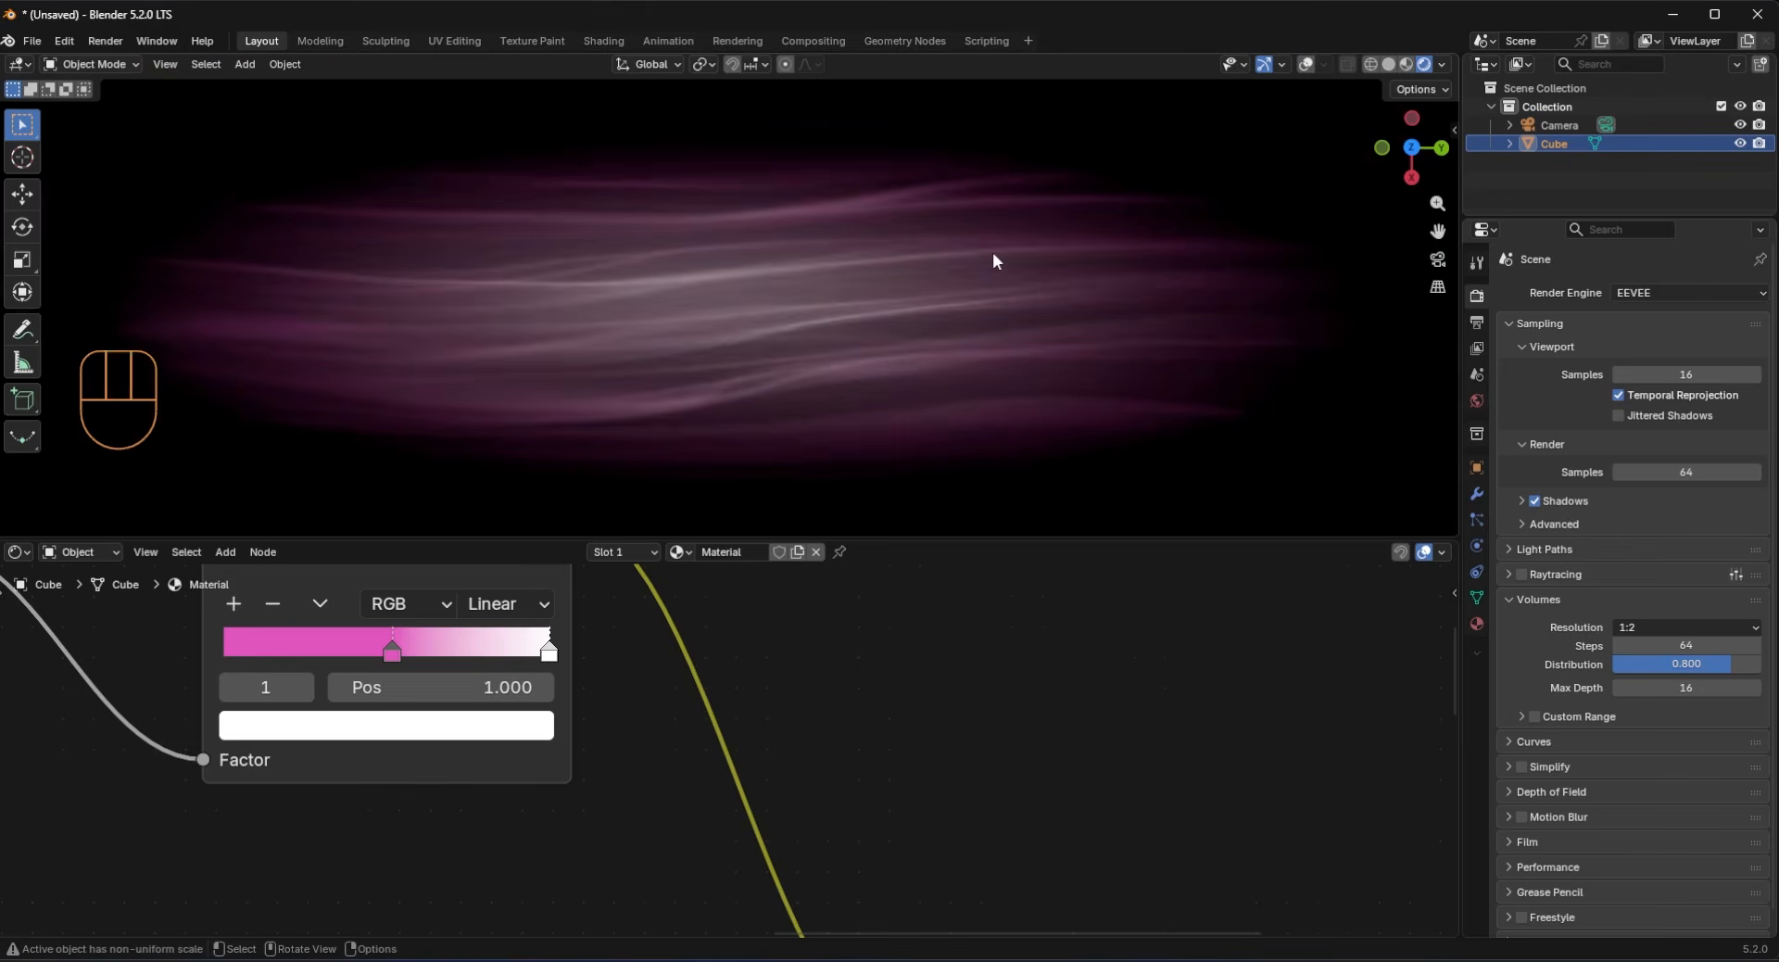
scroll(914, 220, "up", 3)
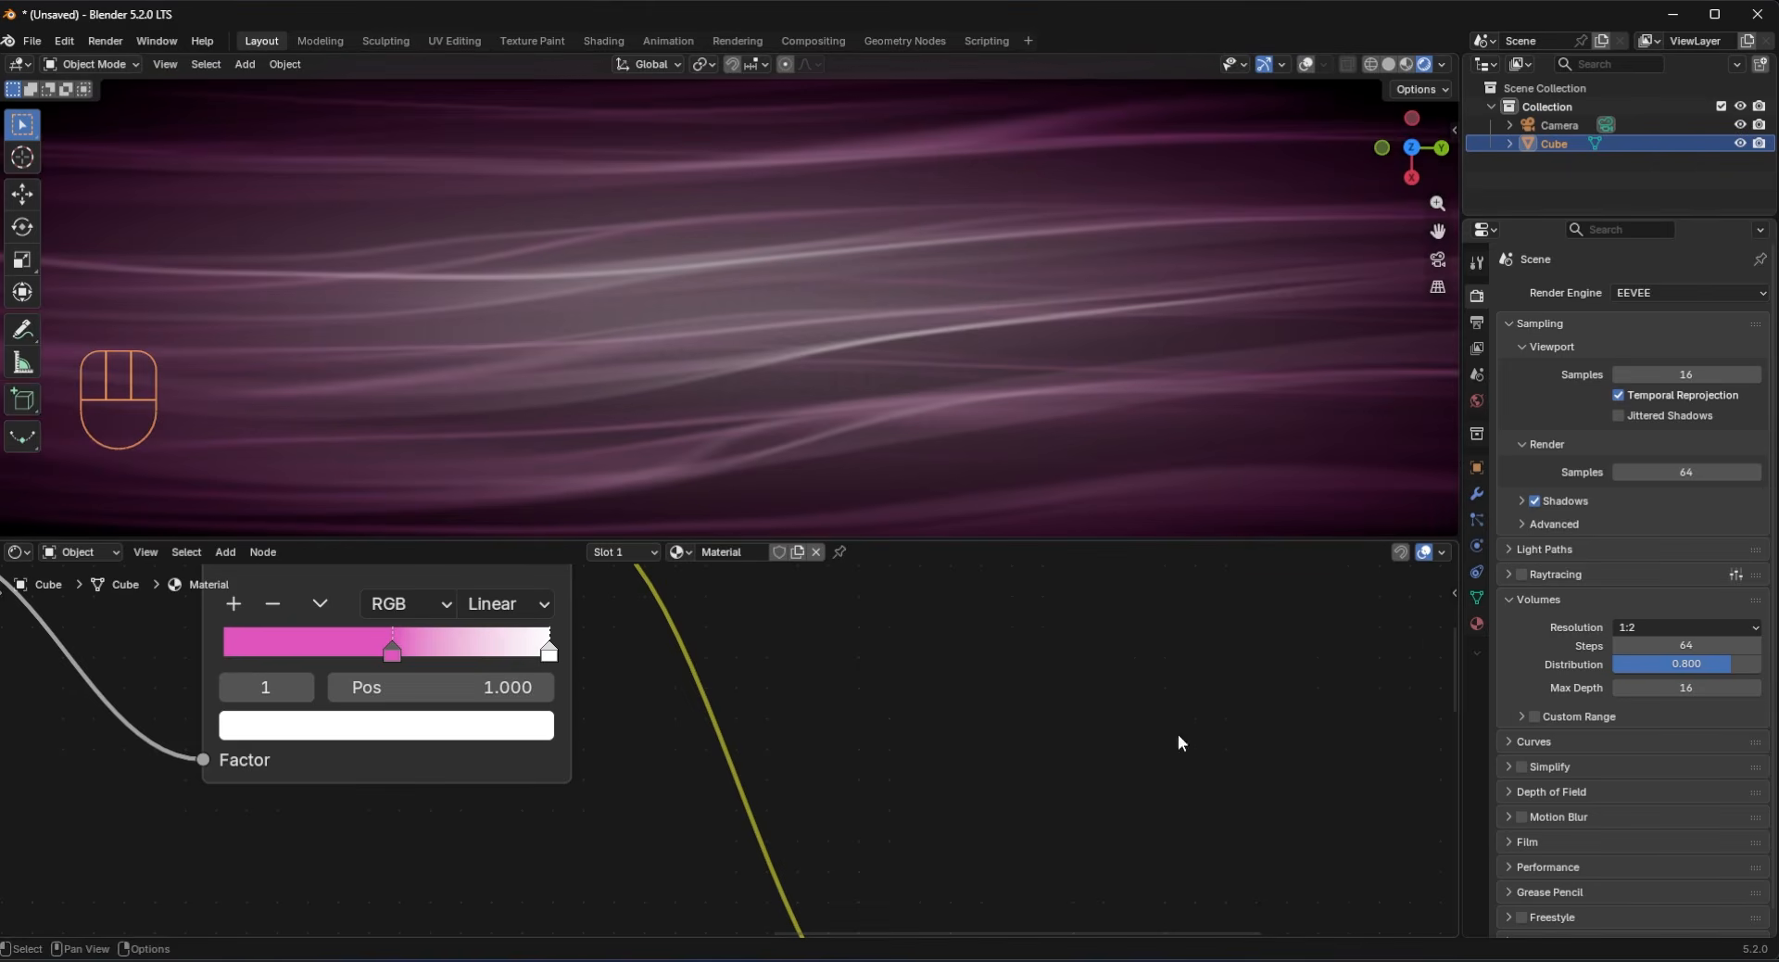
Step: Set the Color Management Look to Very High Contrast
scroll(1177, 734, "down", 3)
scroll(981, 391, "down", 3)
scroll(1669, 649, "down", 1)
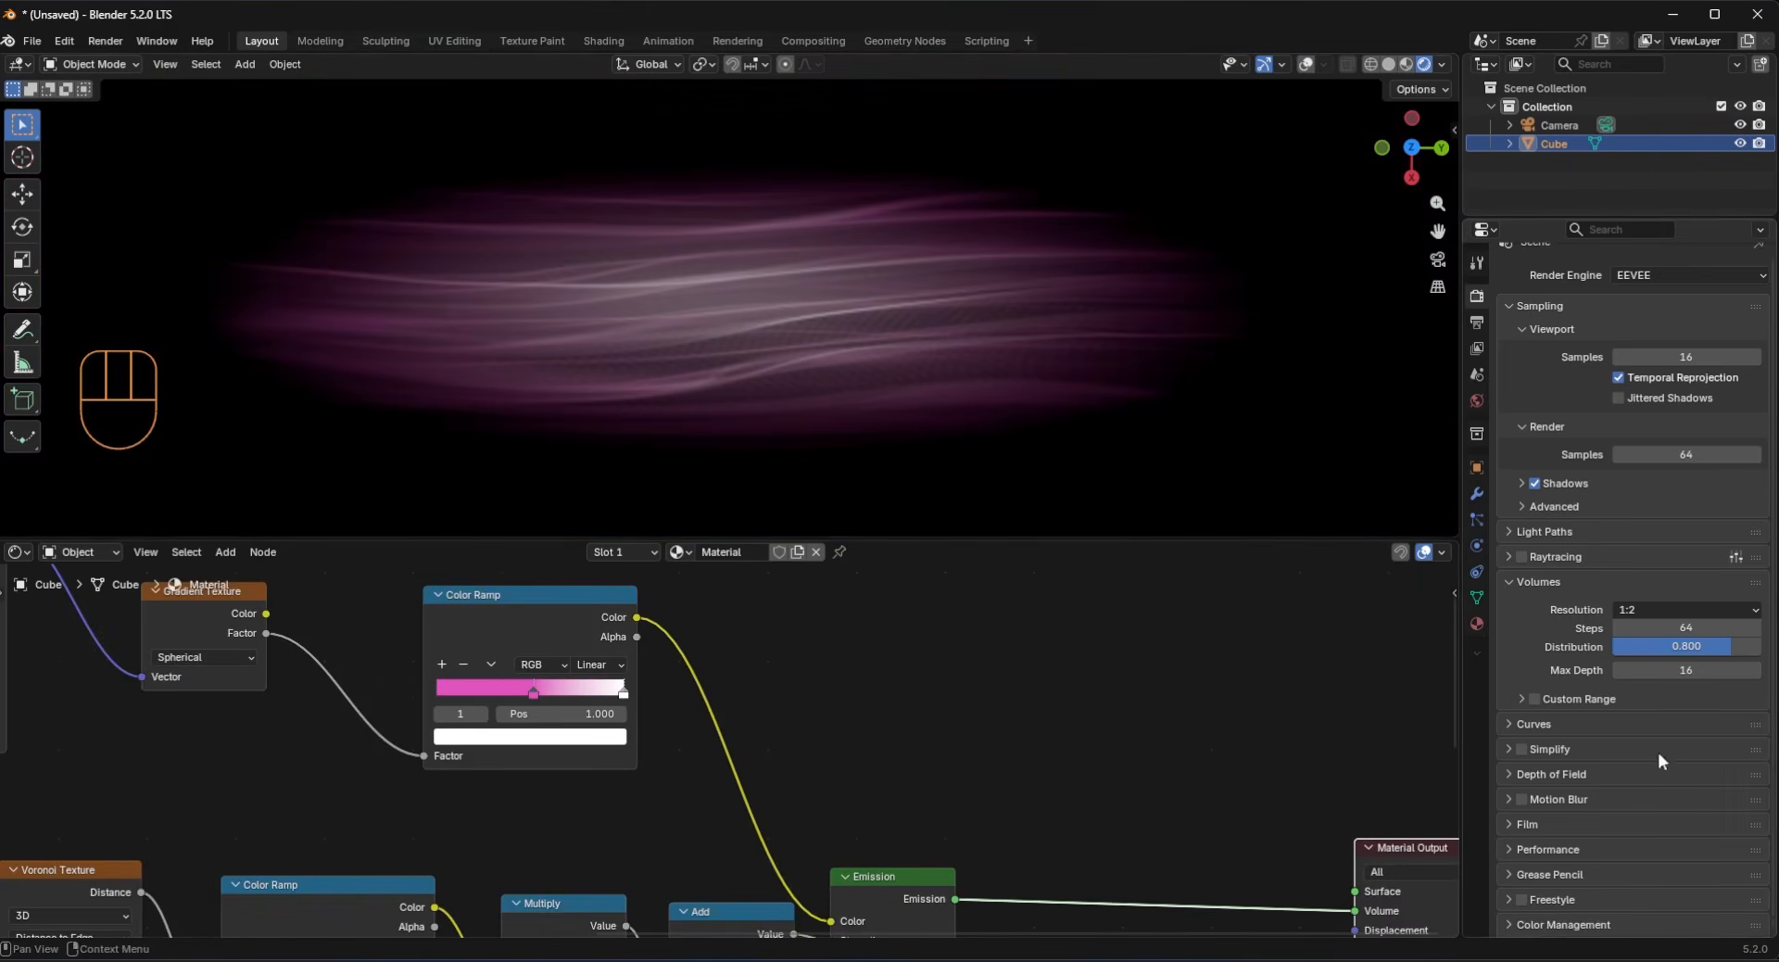
scroll(1550, 926, "down", 5)
left_click(1633, 815)
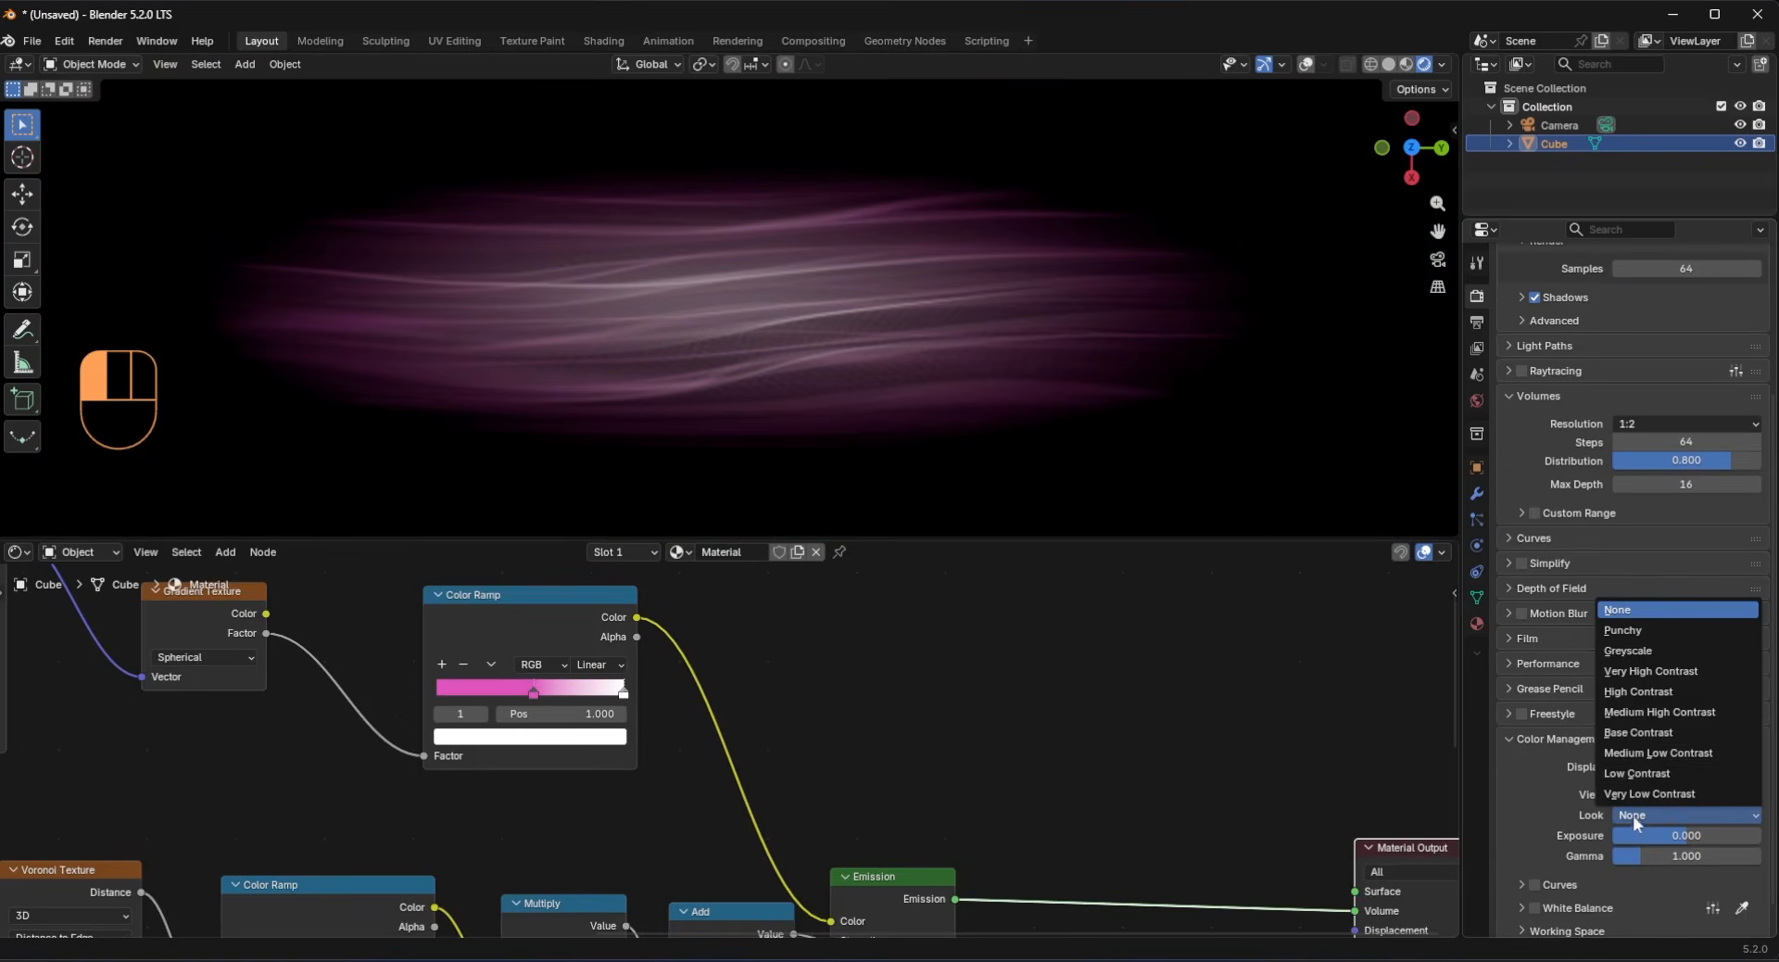
left_click(1632, 669)
Step: Move the Emission and Material Output nodes aside to make room after the Add node
scroll(758, 763, "down", 3)
middle_click_drag(758, 764, 723, 639)
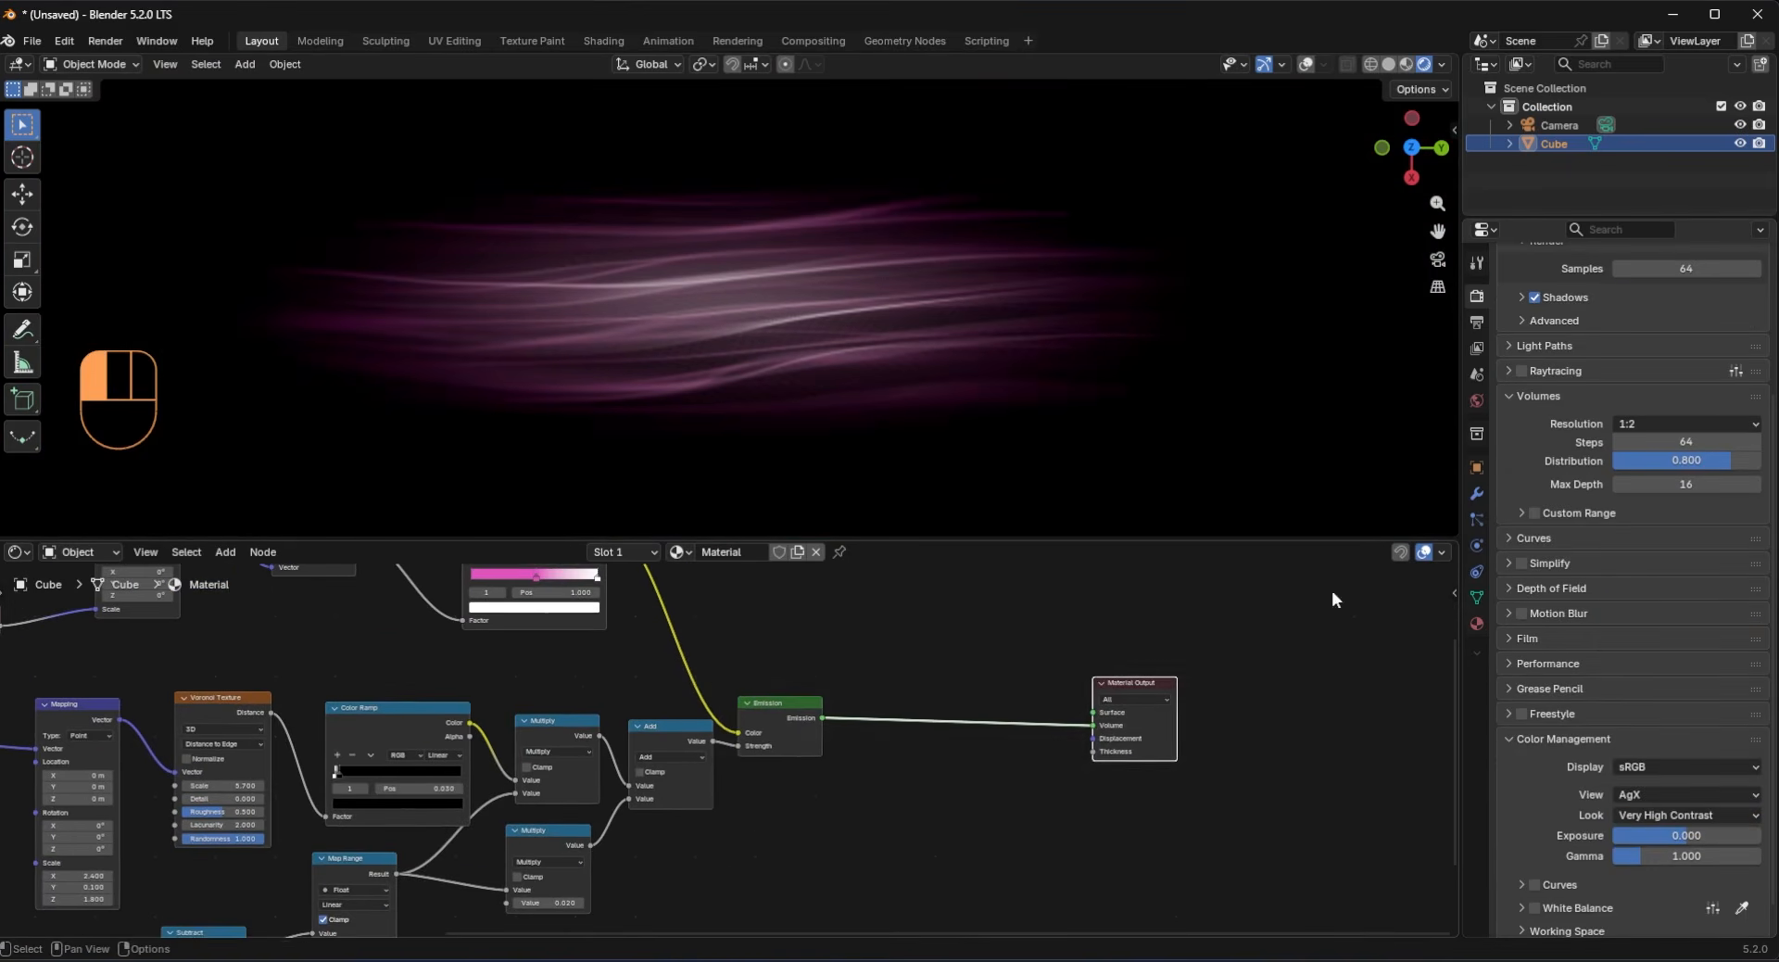
left_click_drag(1334, 591, 719, 816)
key("g")
left_click(944, 815)
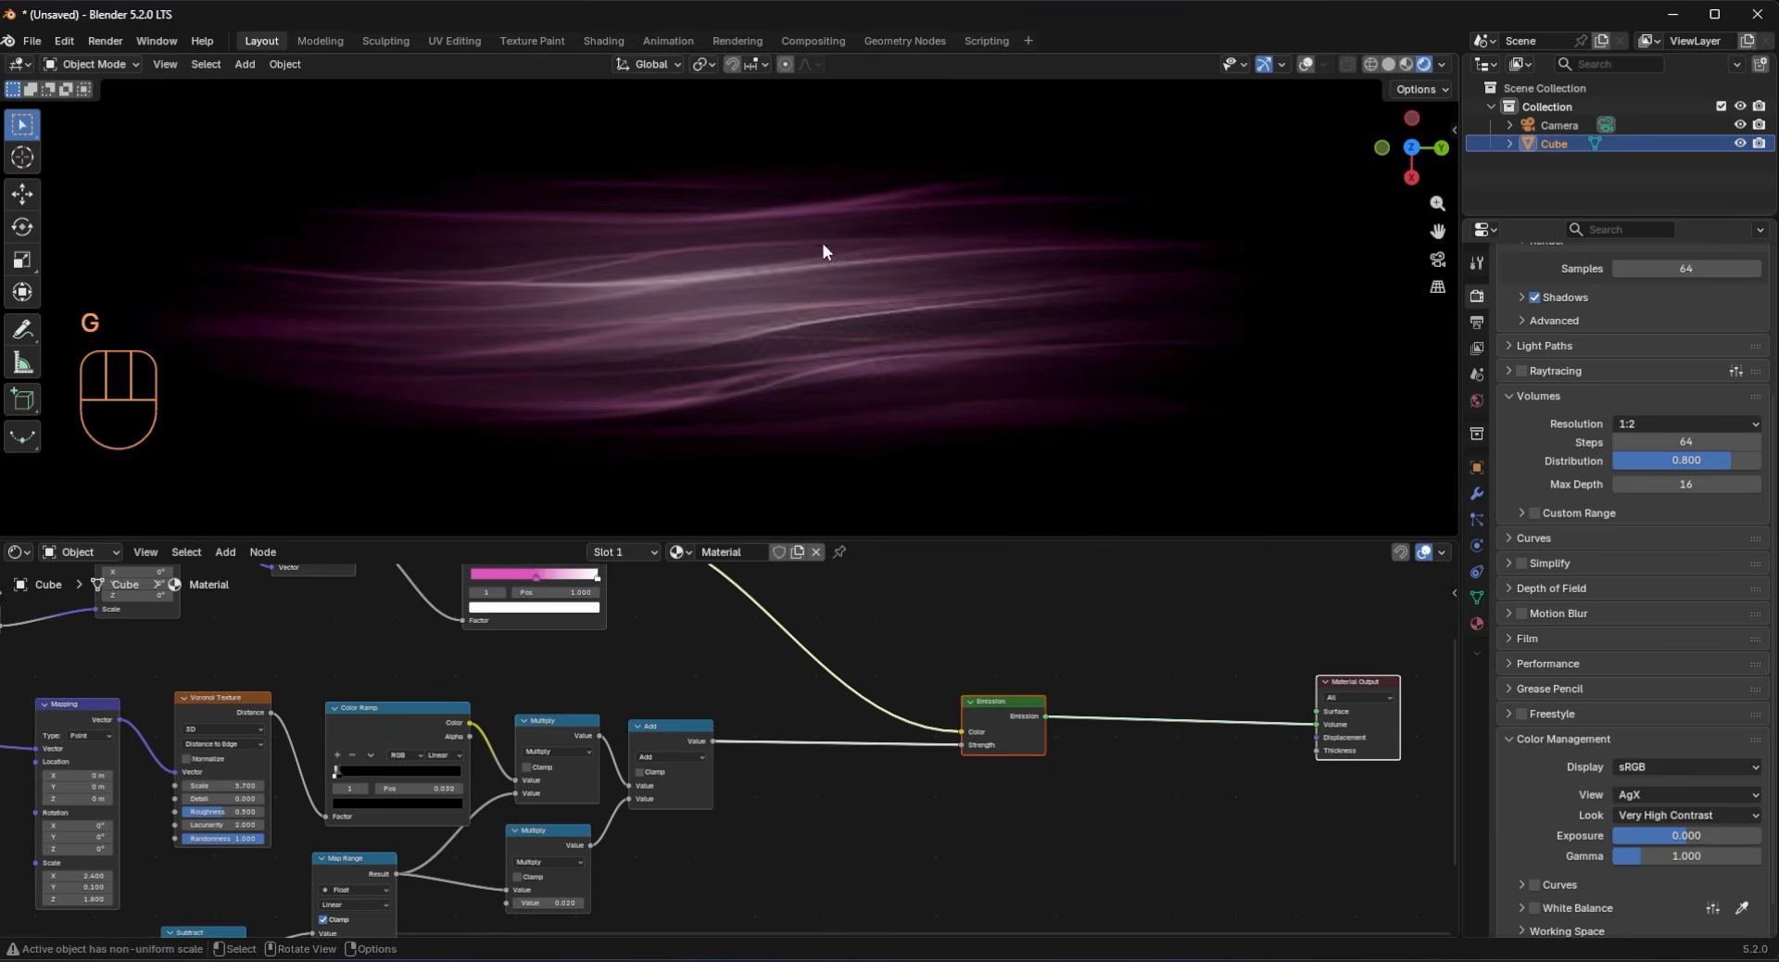
Step: Duplicate the Add node into the Emission Strength link, change the copy to Multiply and set its second value to 3.000
scroll(673, 673, "up", 2)
left_click(635, 692)
key("shift+d")
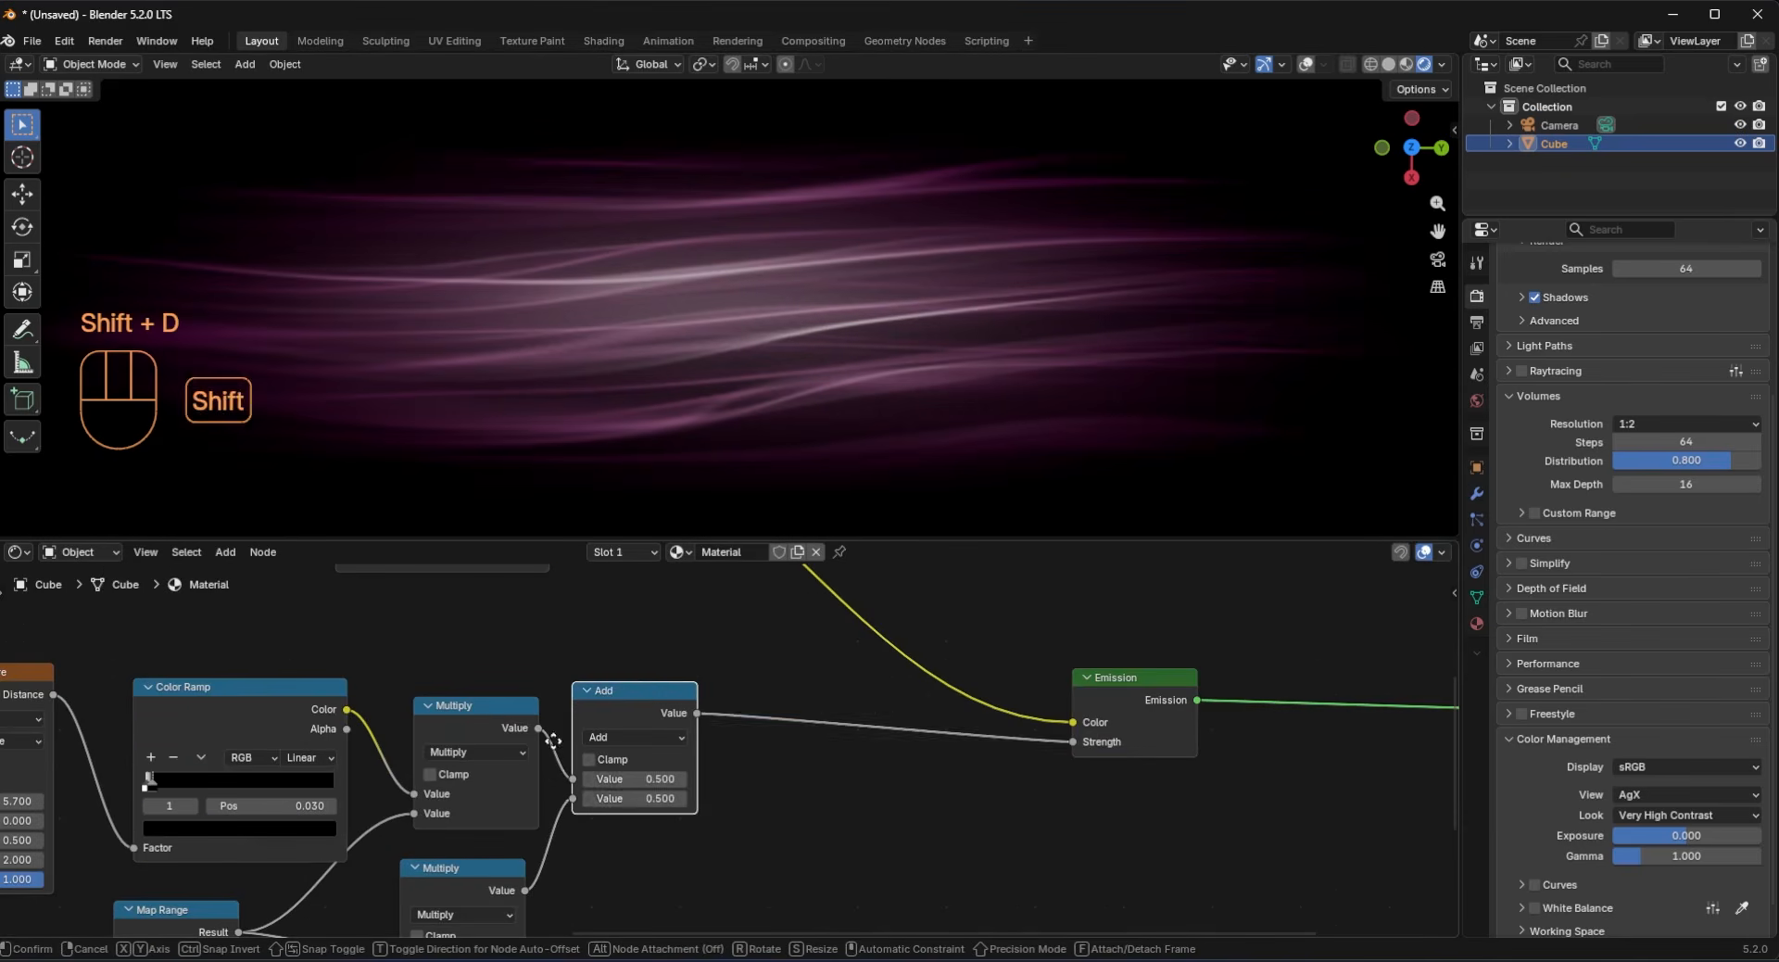
left_click(749, 743)
left_click(820, 741)
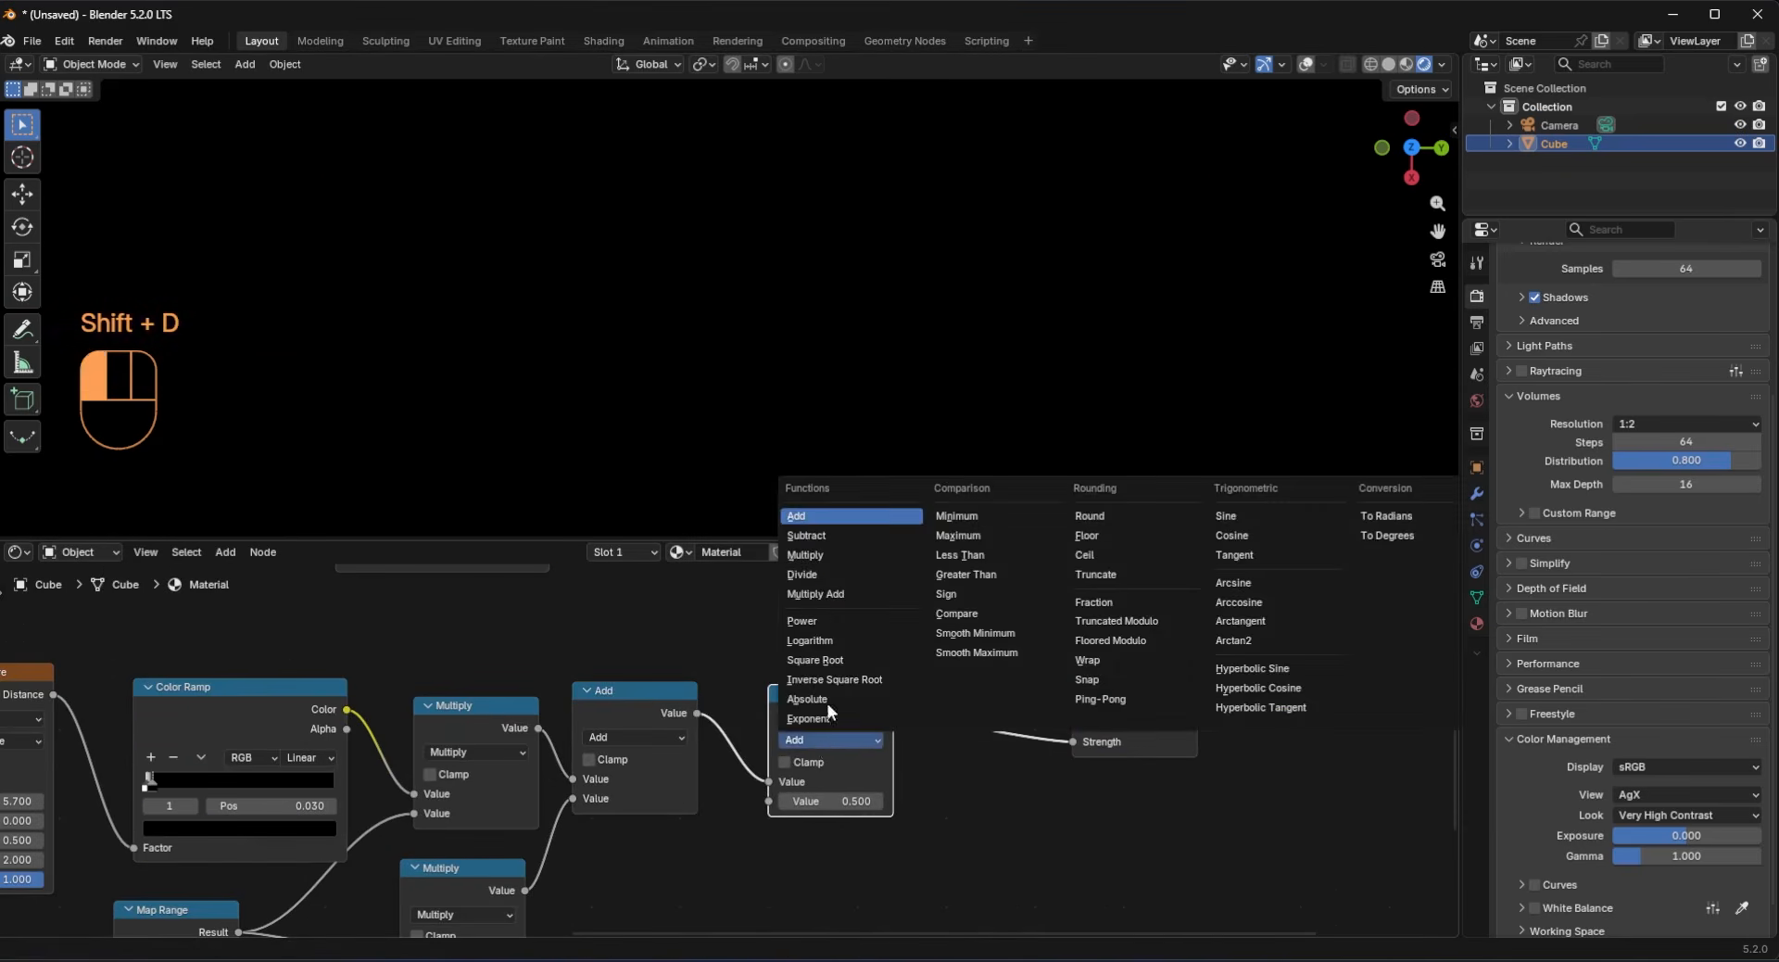
left_click(814, 556)
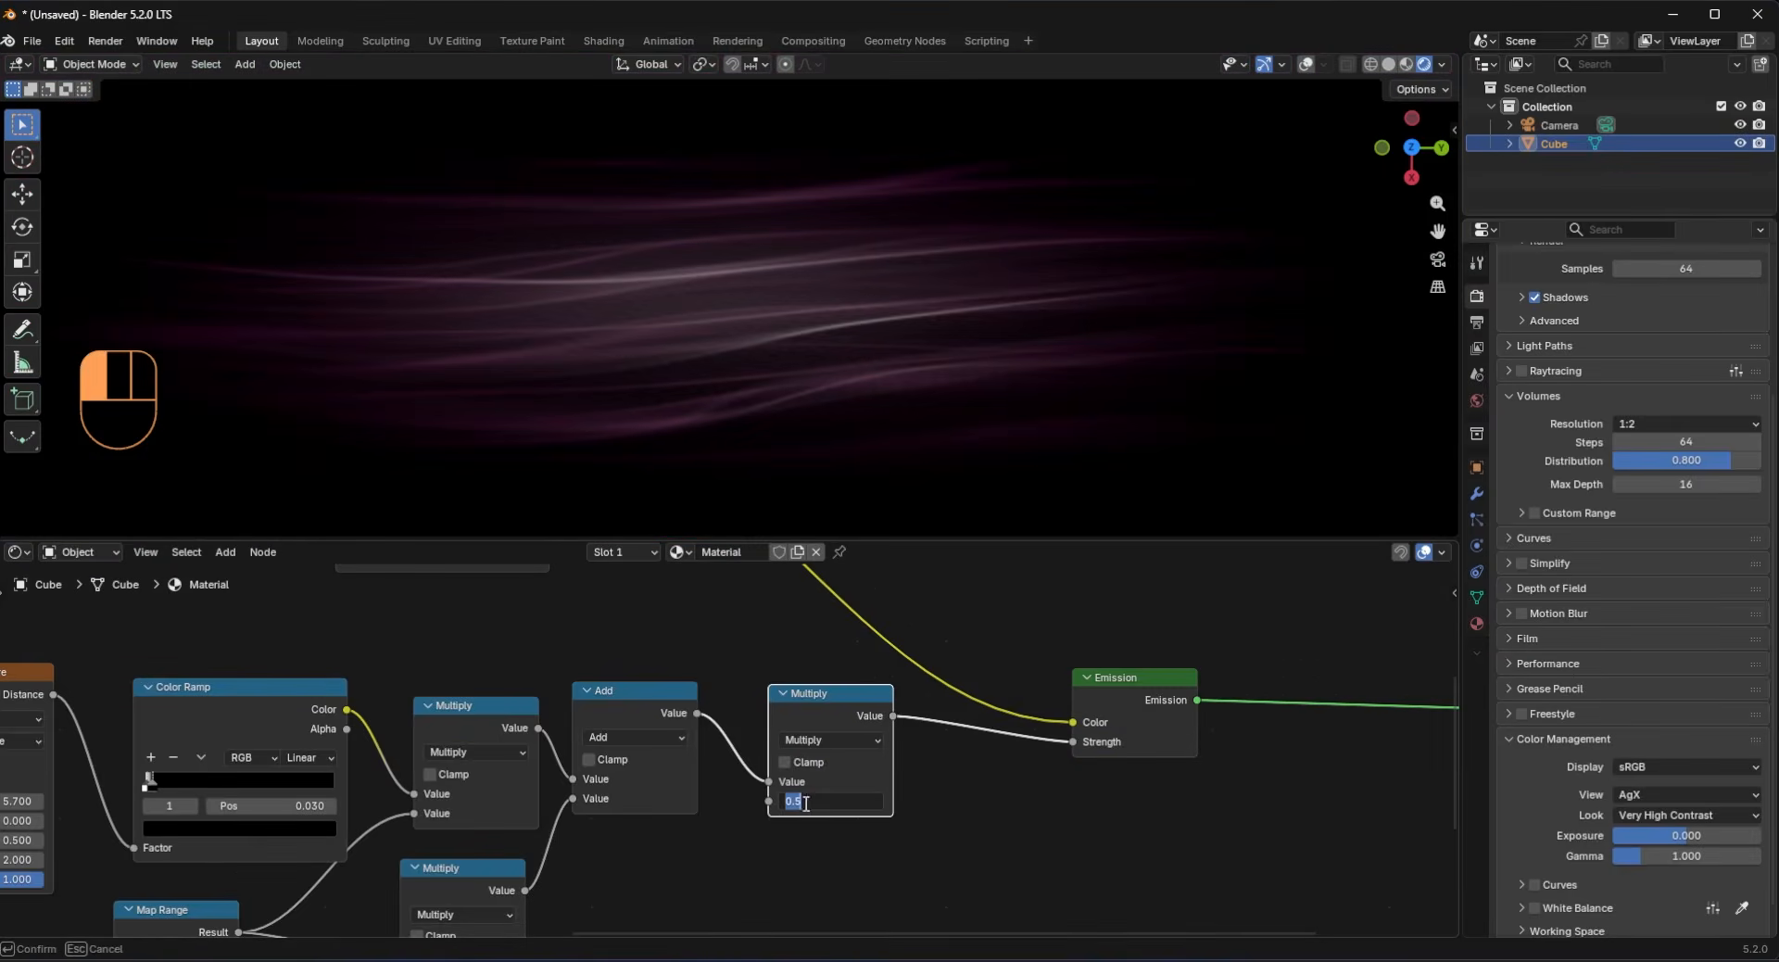
type("3")
key("Return")
Step: Inspect the brightened strands up close and look at the effect through the camera
scroll(587, 420, "up", 5)
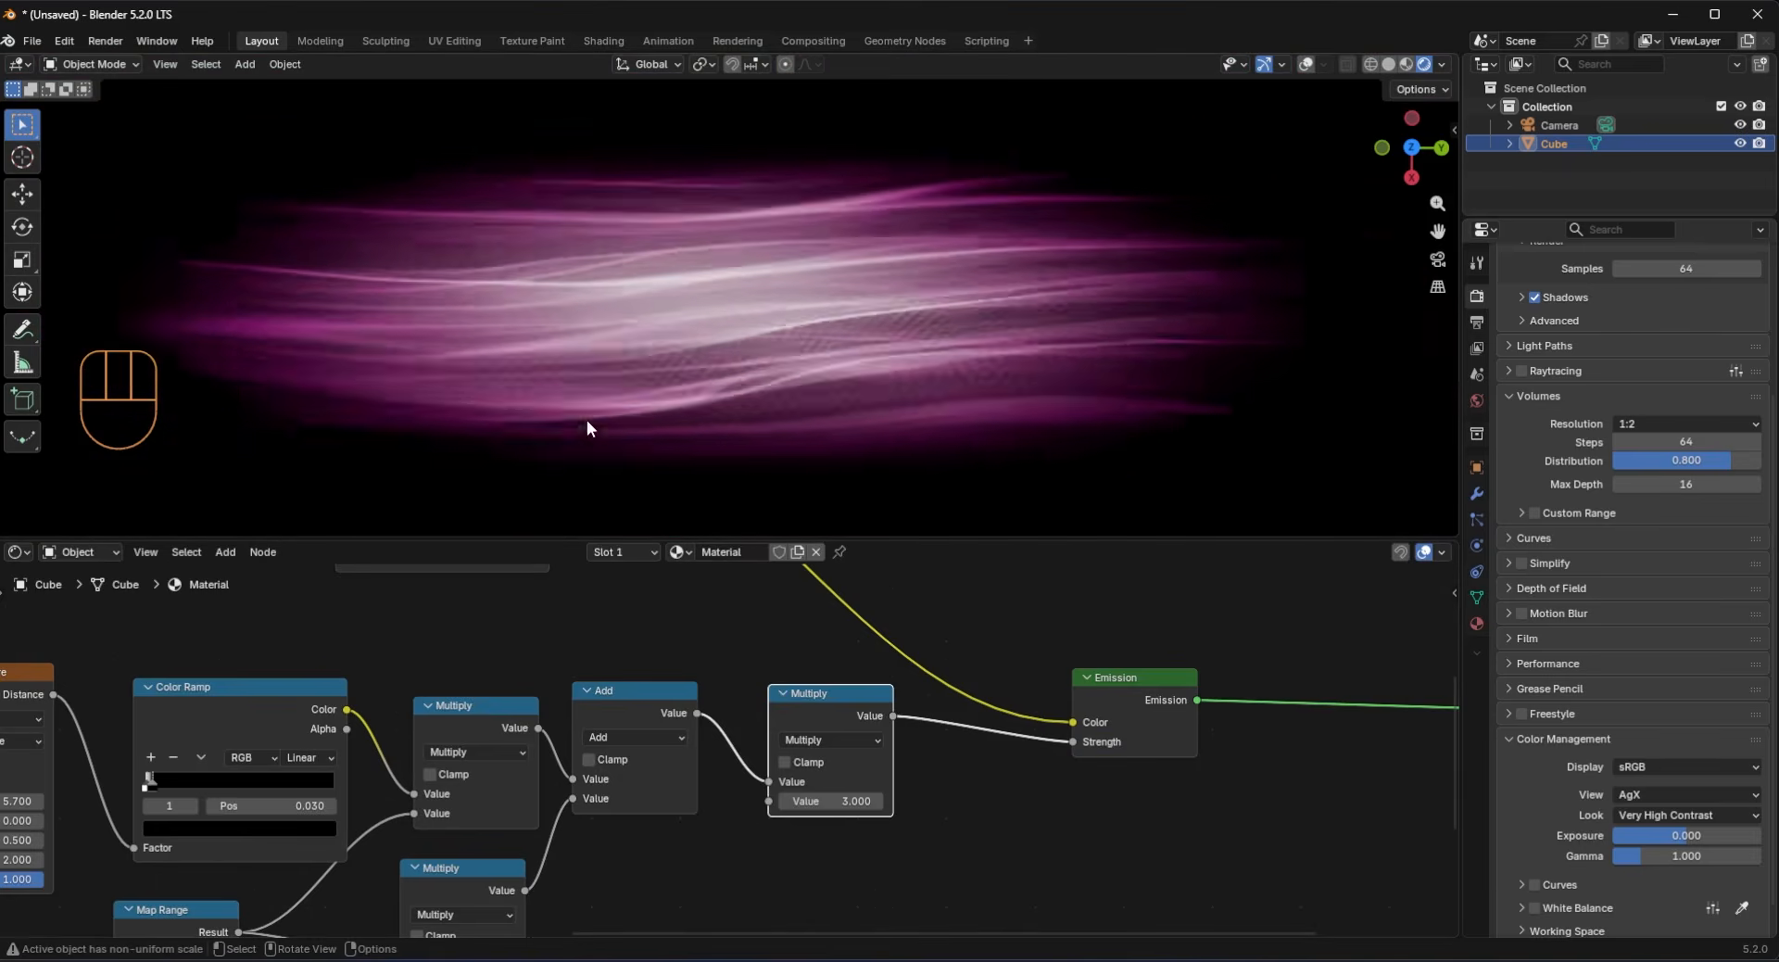
middle_click_drag(587, 420, 582, 374, "shift")
scroll(602, 399, "down", 3)
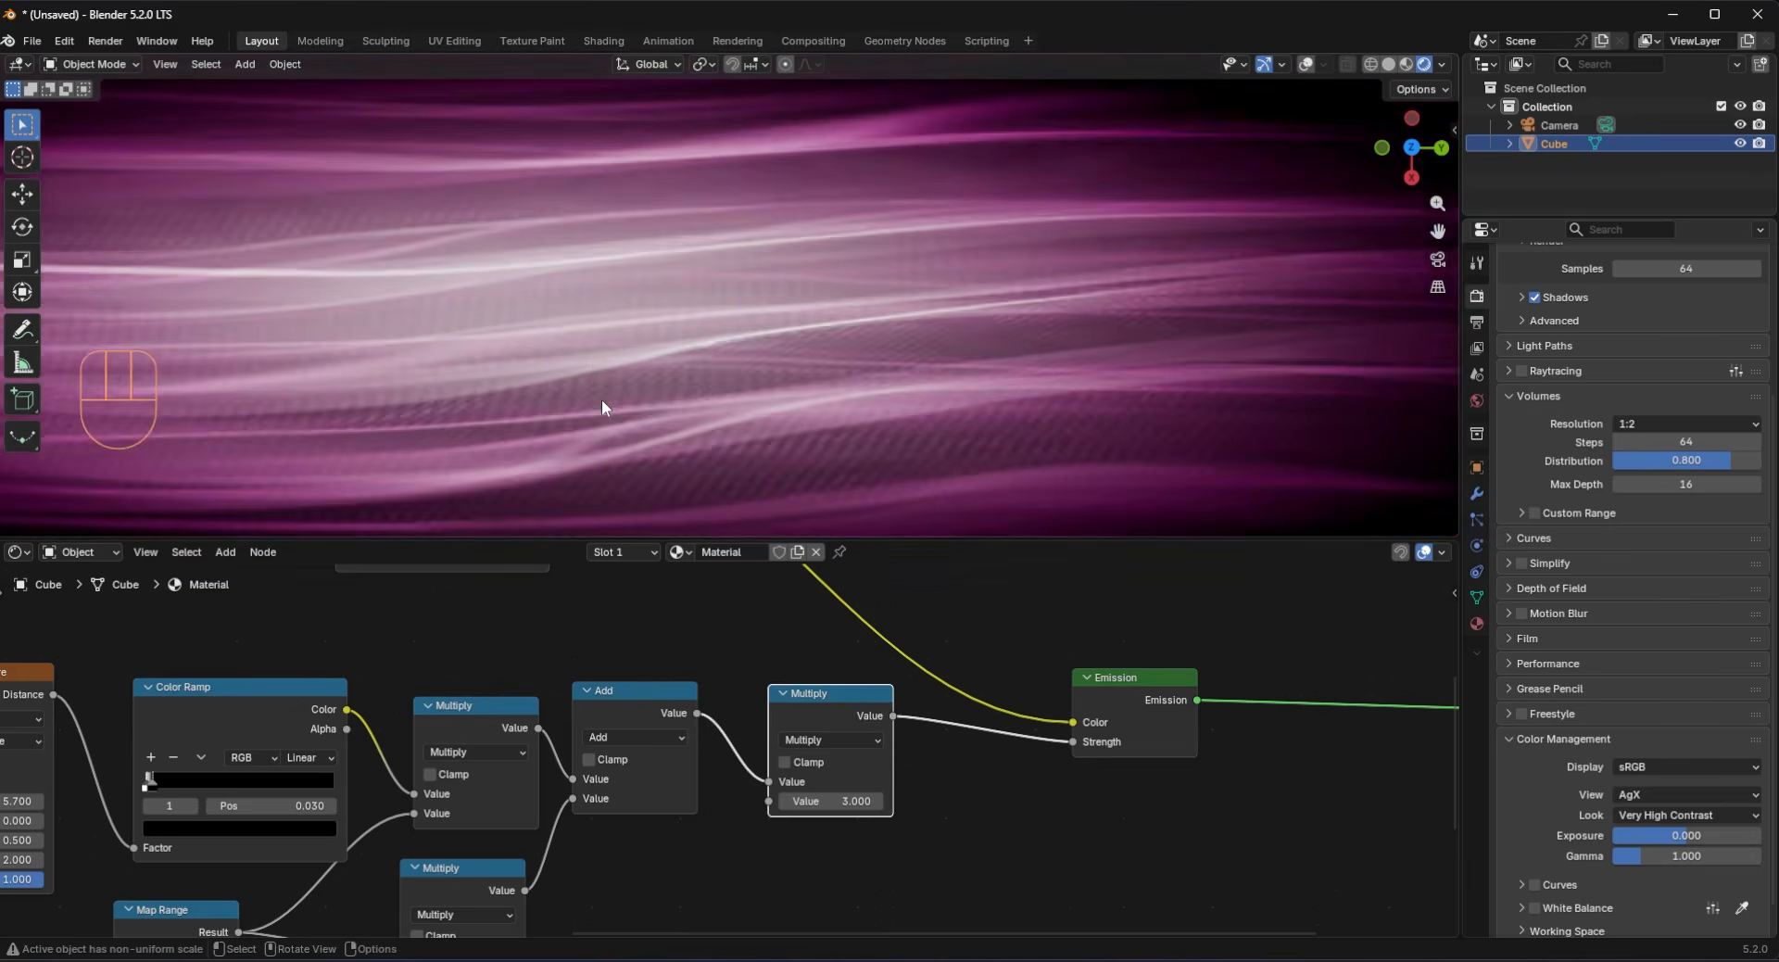
key("KP_0")
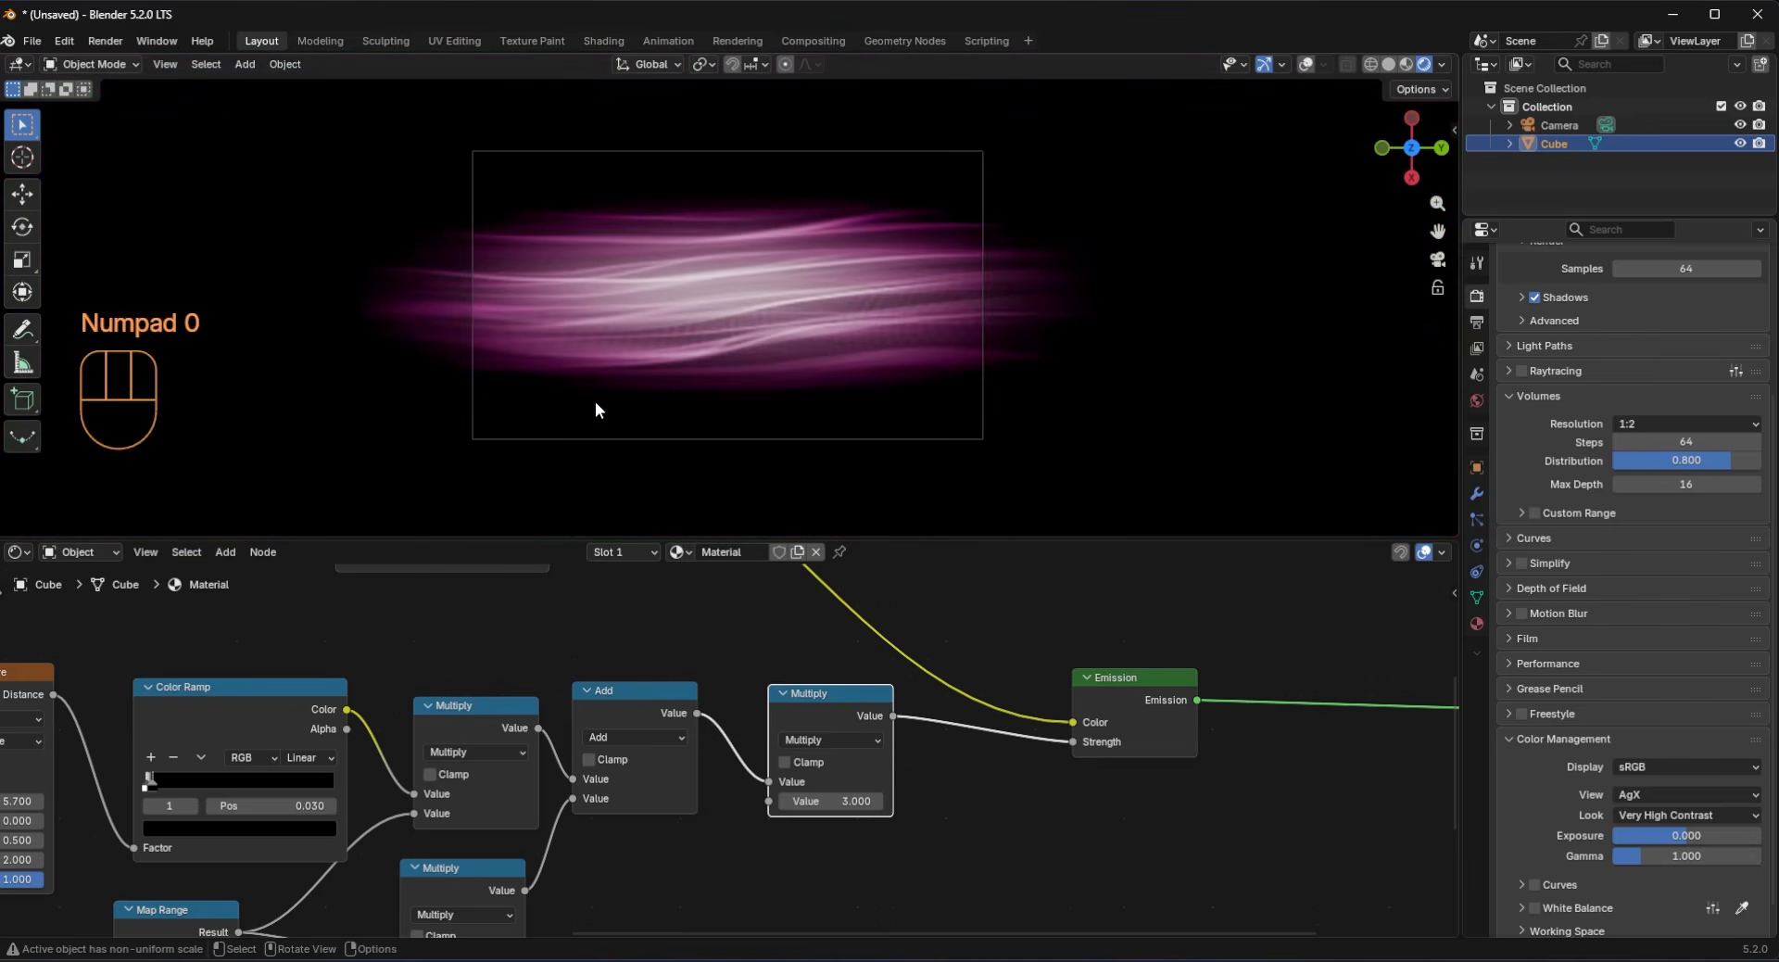
scroll(599, 400, "up", 4)
Step: Show the viewport overlays, select the camera and move it about 0.82 m along the global Y axis
left_click(1306, 64)
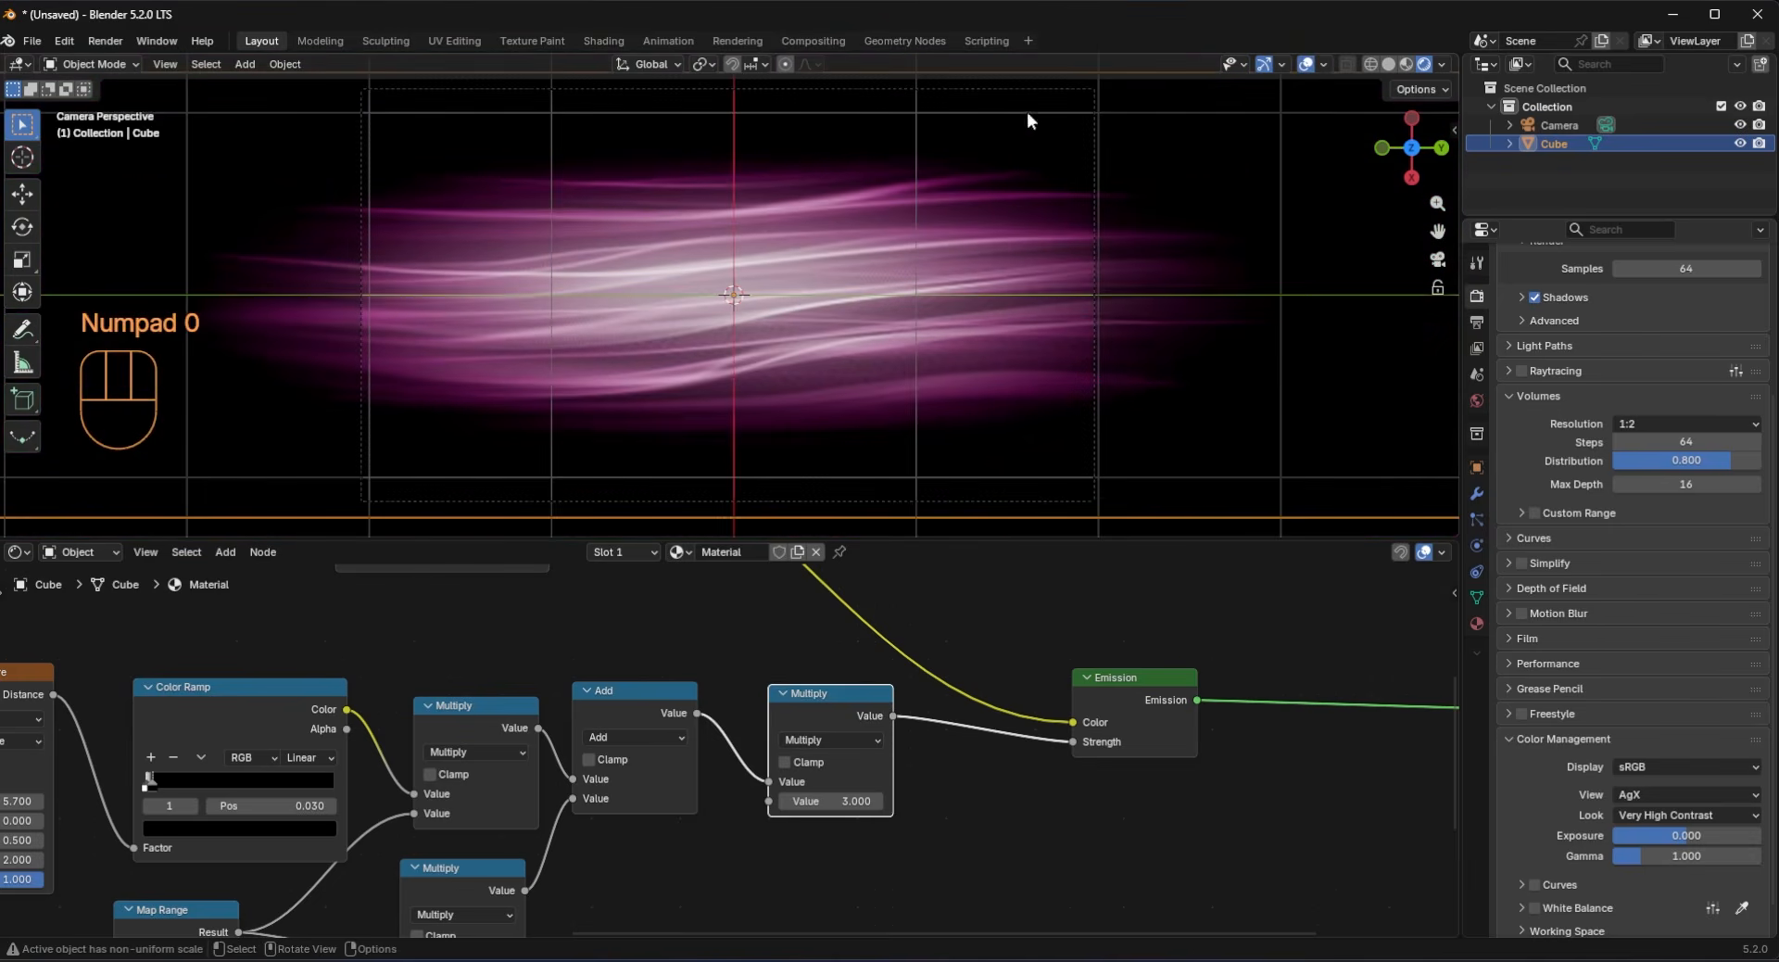
scroll(927, 139, "down", 2)
left_click(820, 176)
scroll(820, 175, "up", 3)
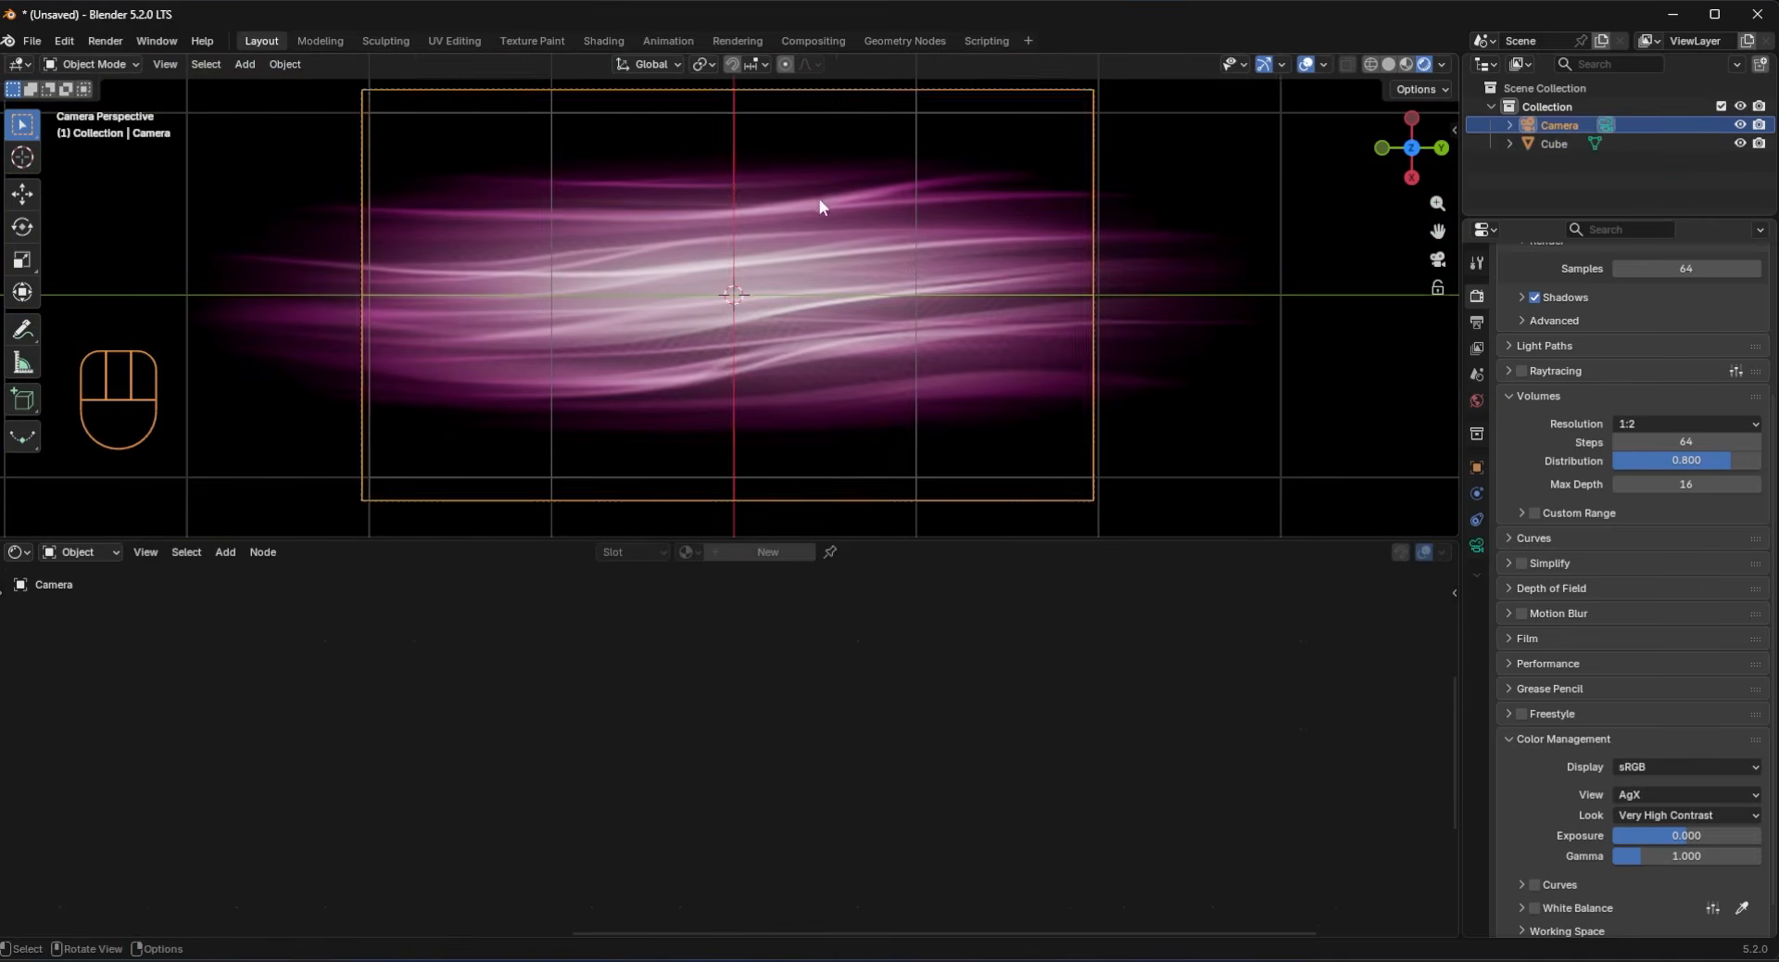
key("g")
key("x")
key("y")
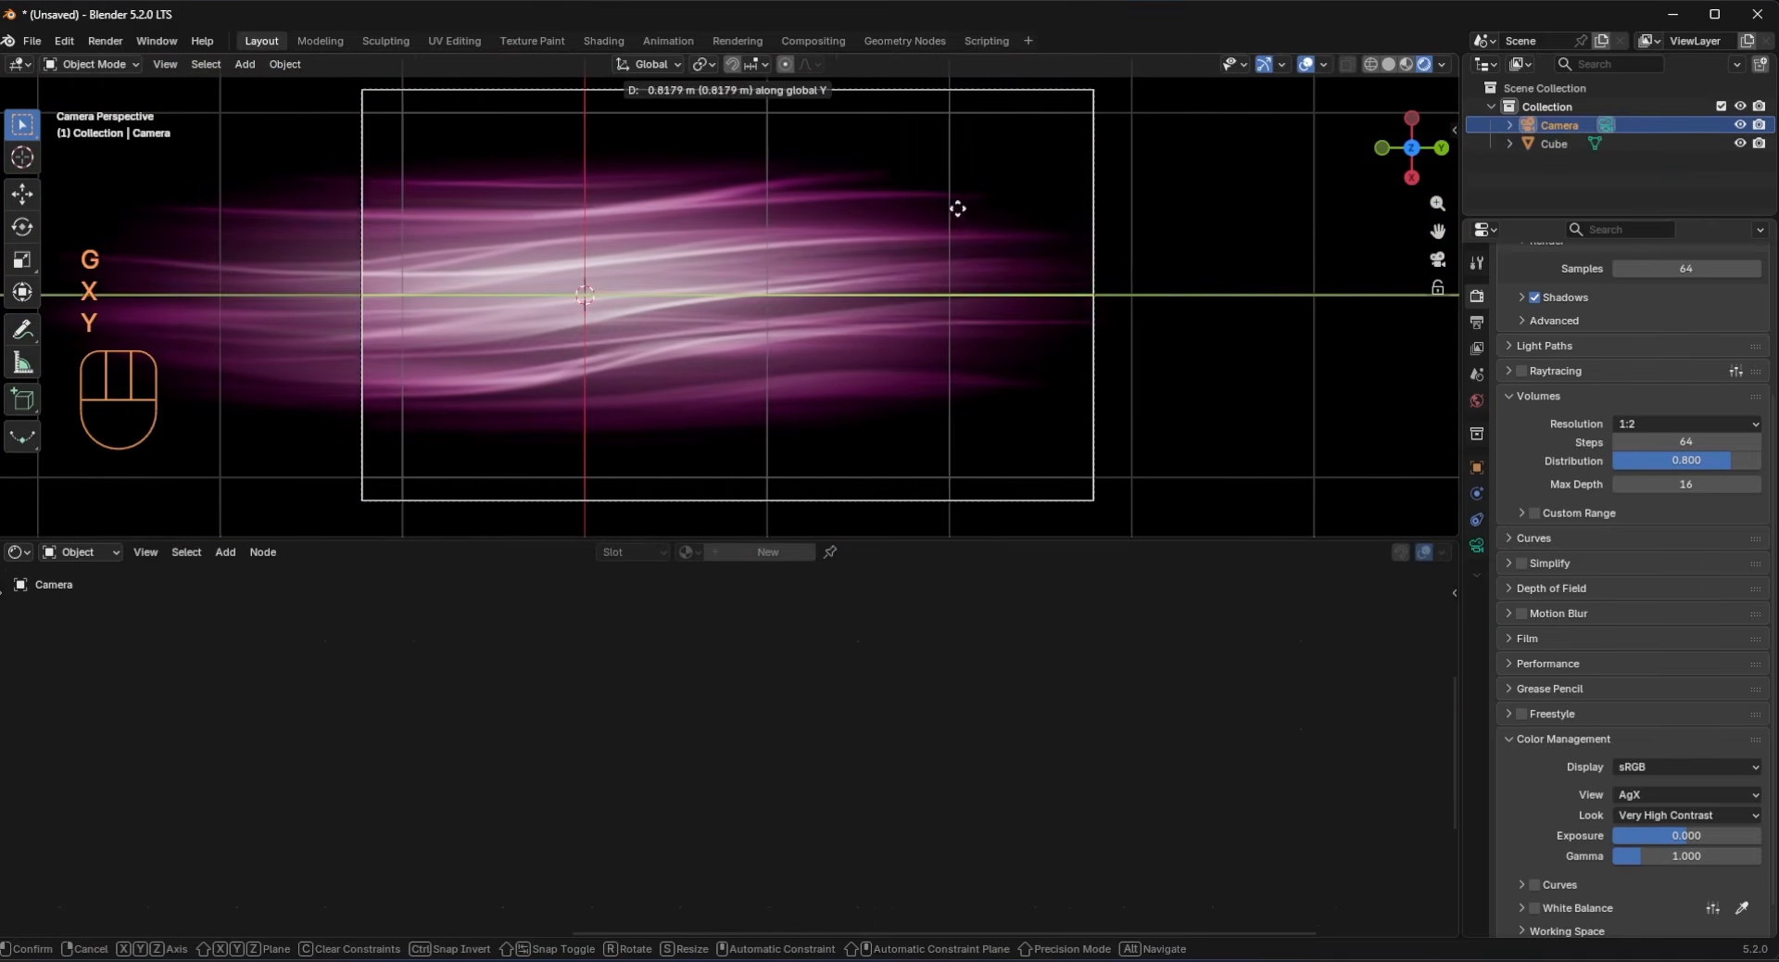
left_click(964, 204)
Step: Enable Render Region in the output settings and hide the viewport overlays
left_click(1477, 322)
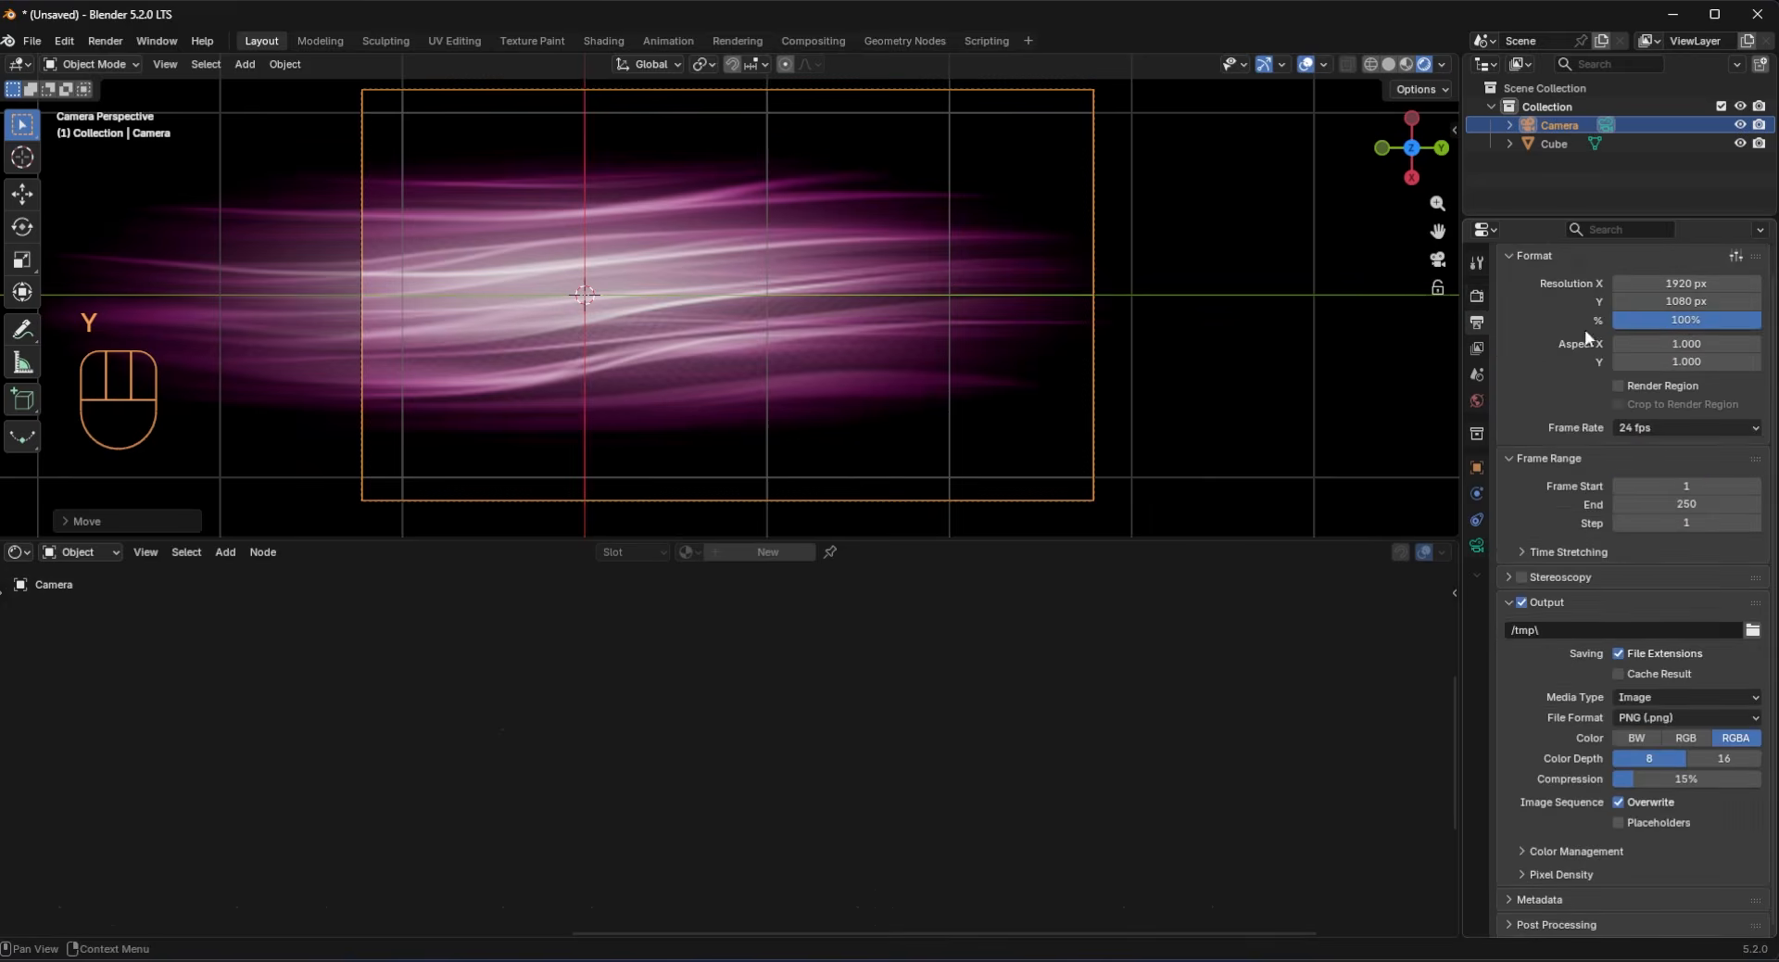
left_click(1621, 385)
scroll(914, 258, "down", 3)
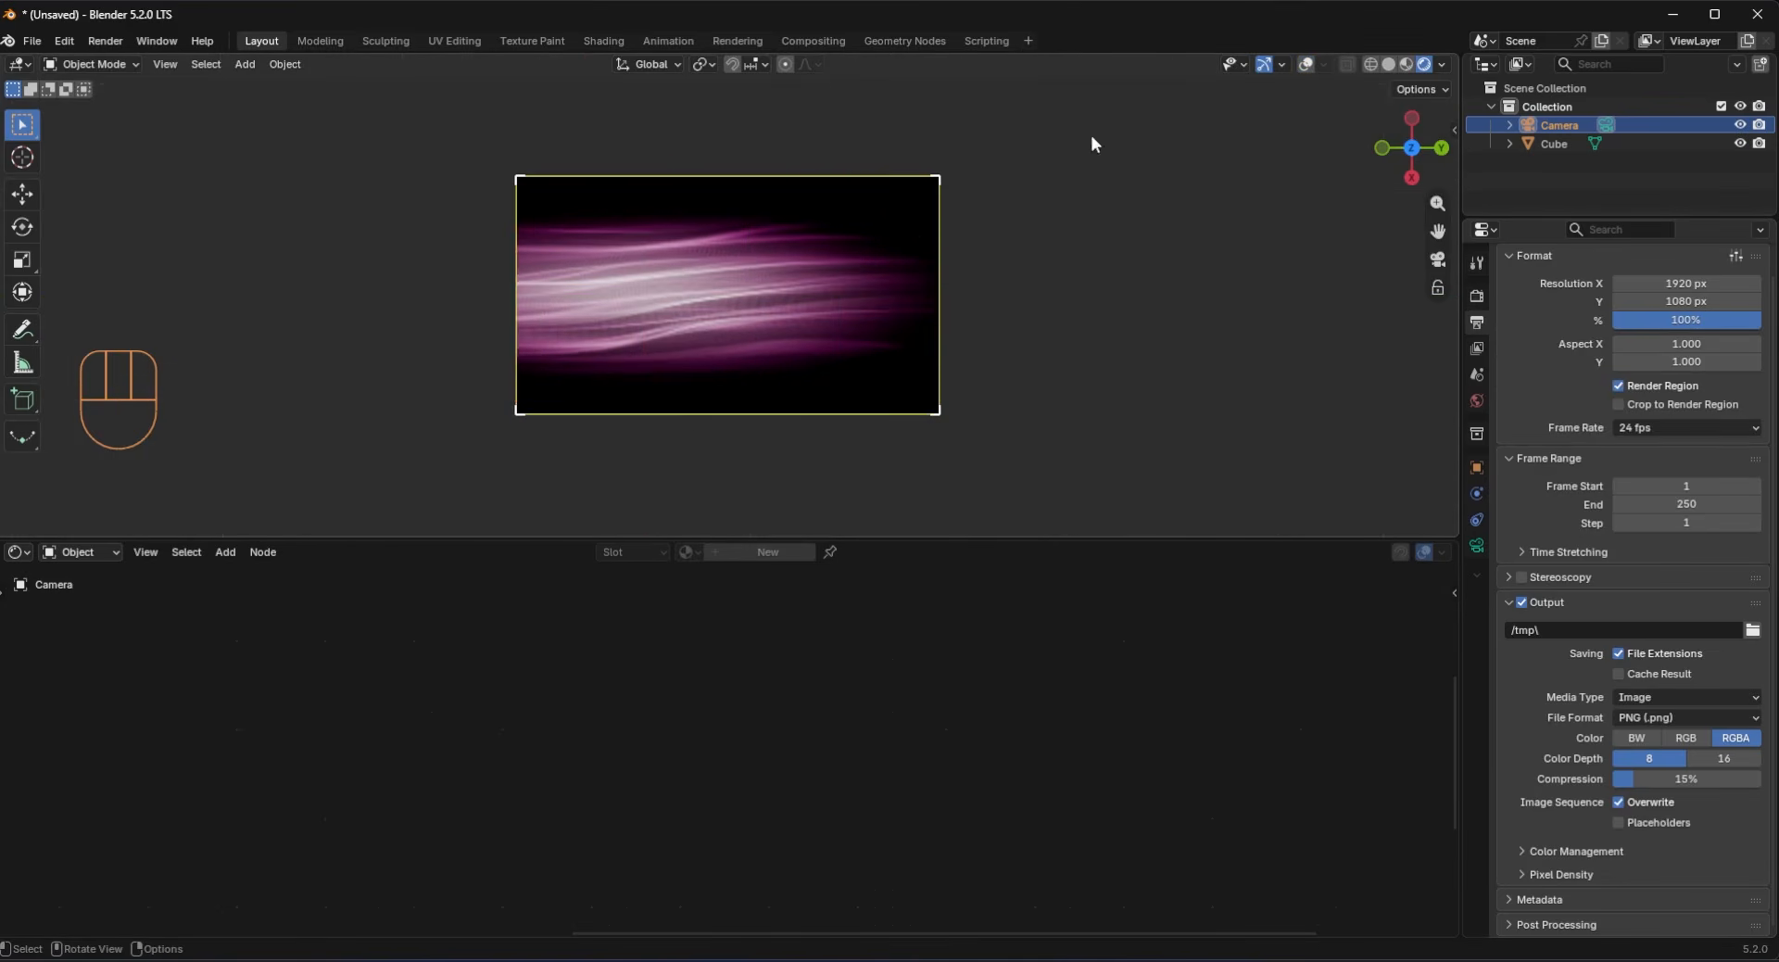
Step: Move the camera closer to the strands along its local Z axis
key("g")
key("z")
key("z")
left_click(910, 176)
Step: Select the cube and set its Voronoi Texture's Scale to 5.500
left_click(663, 297)
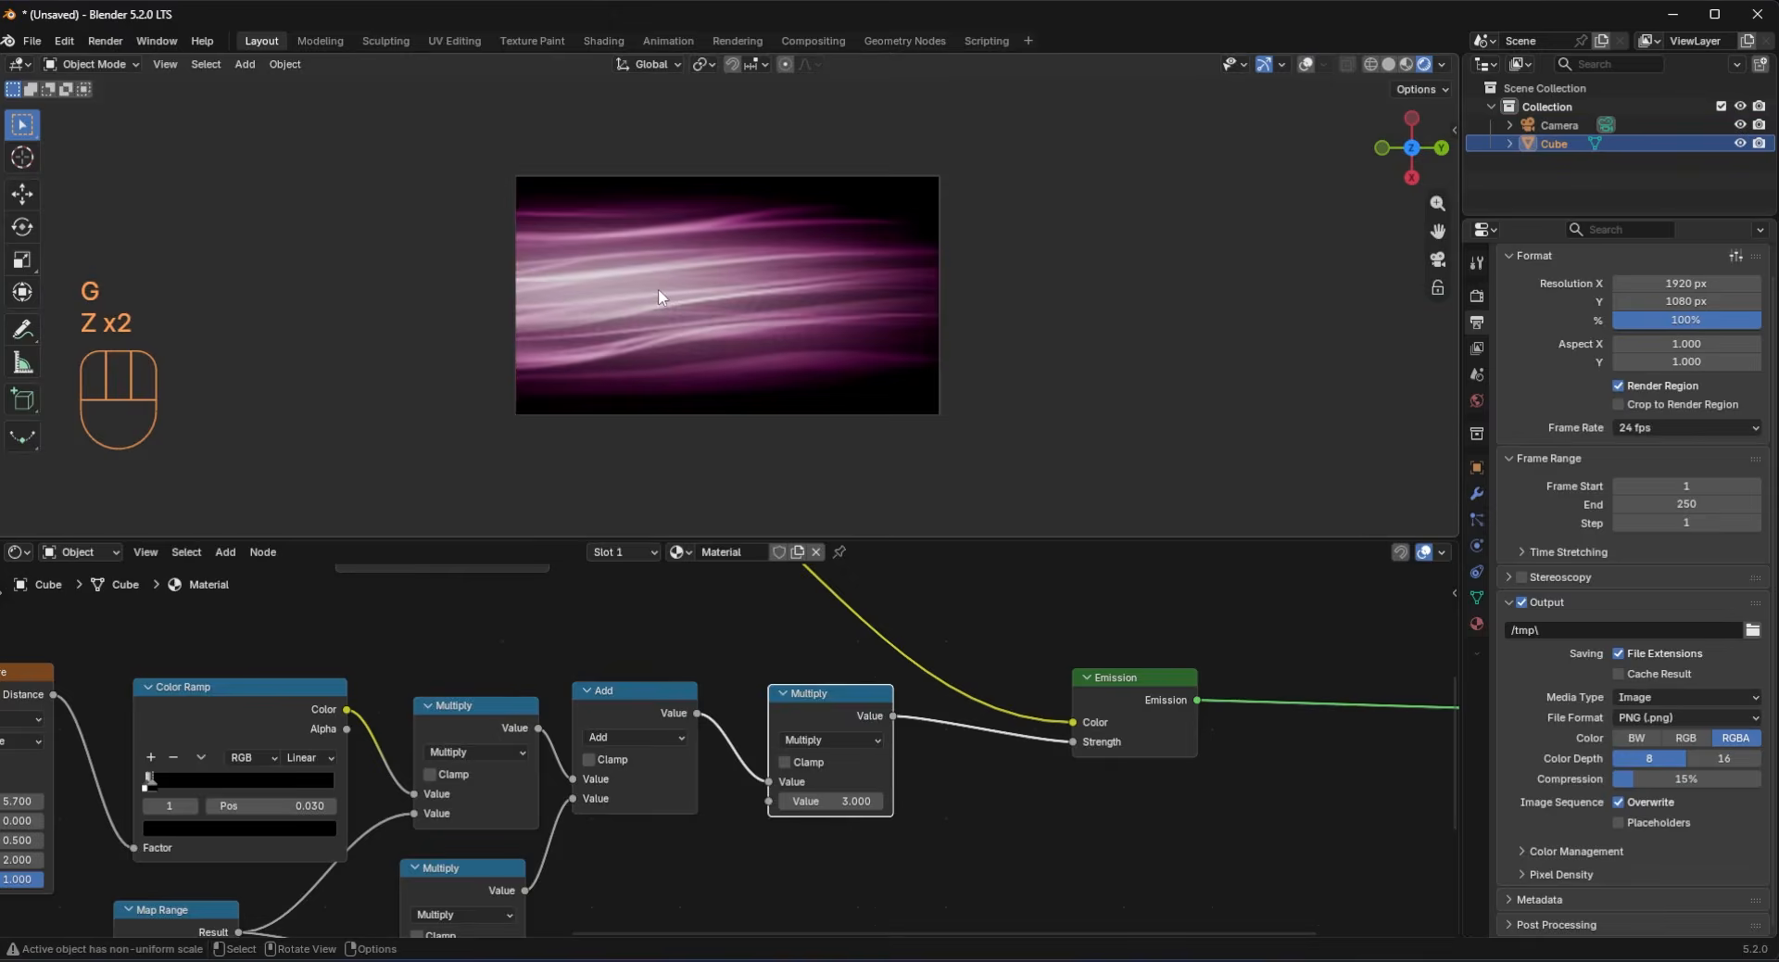
scroll(663, 297, "up", 4)
scroll(544, 624, "down", 4)
scroll(714, 781, "up", 2)
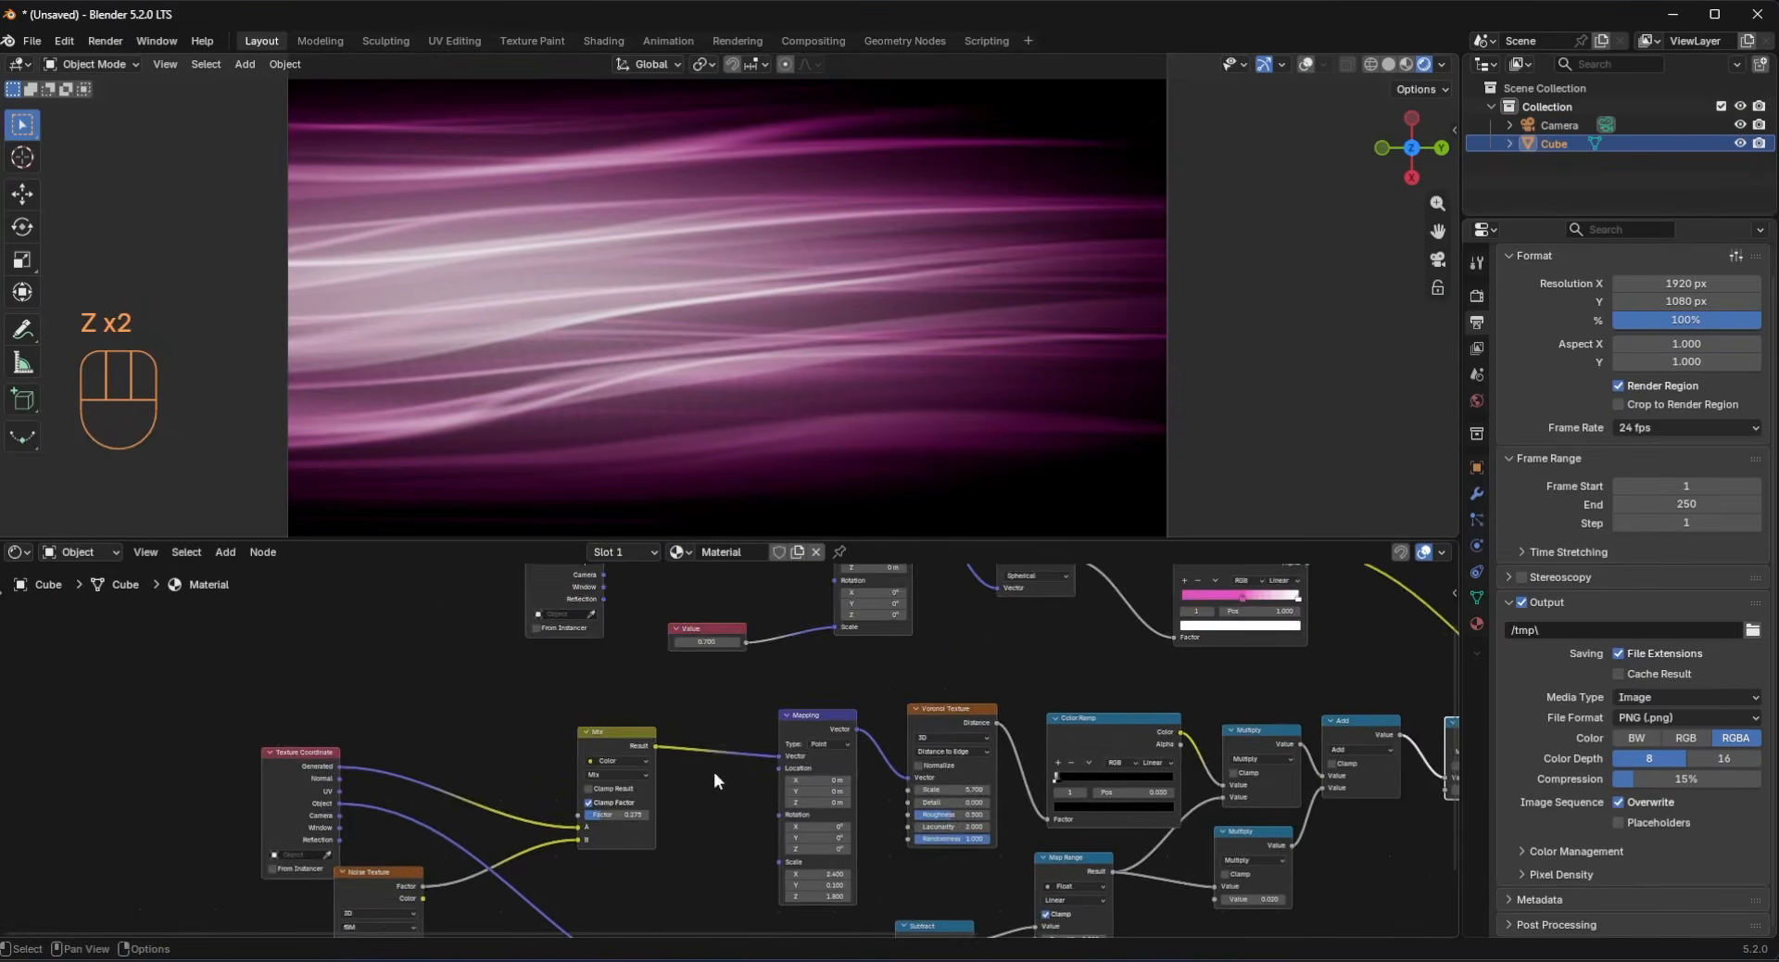
middle_click_drag(714, 781, 809, 646)
scroll(809, 646, "up", 4)
middle_click_drag(1041, 676, 862, 729)
scroll(862, 728, "up", 3)
left_click_drag(992, 719, 952, 719, "shift")
scroll(710, 756, "down", 2)
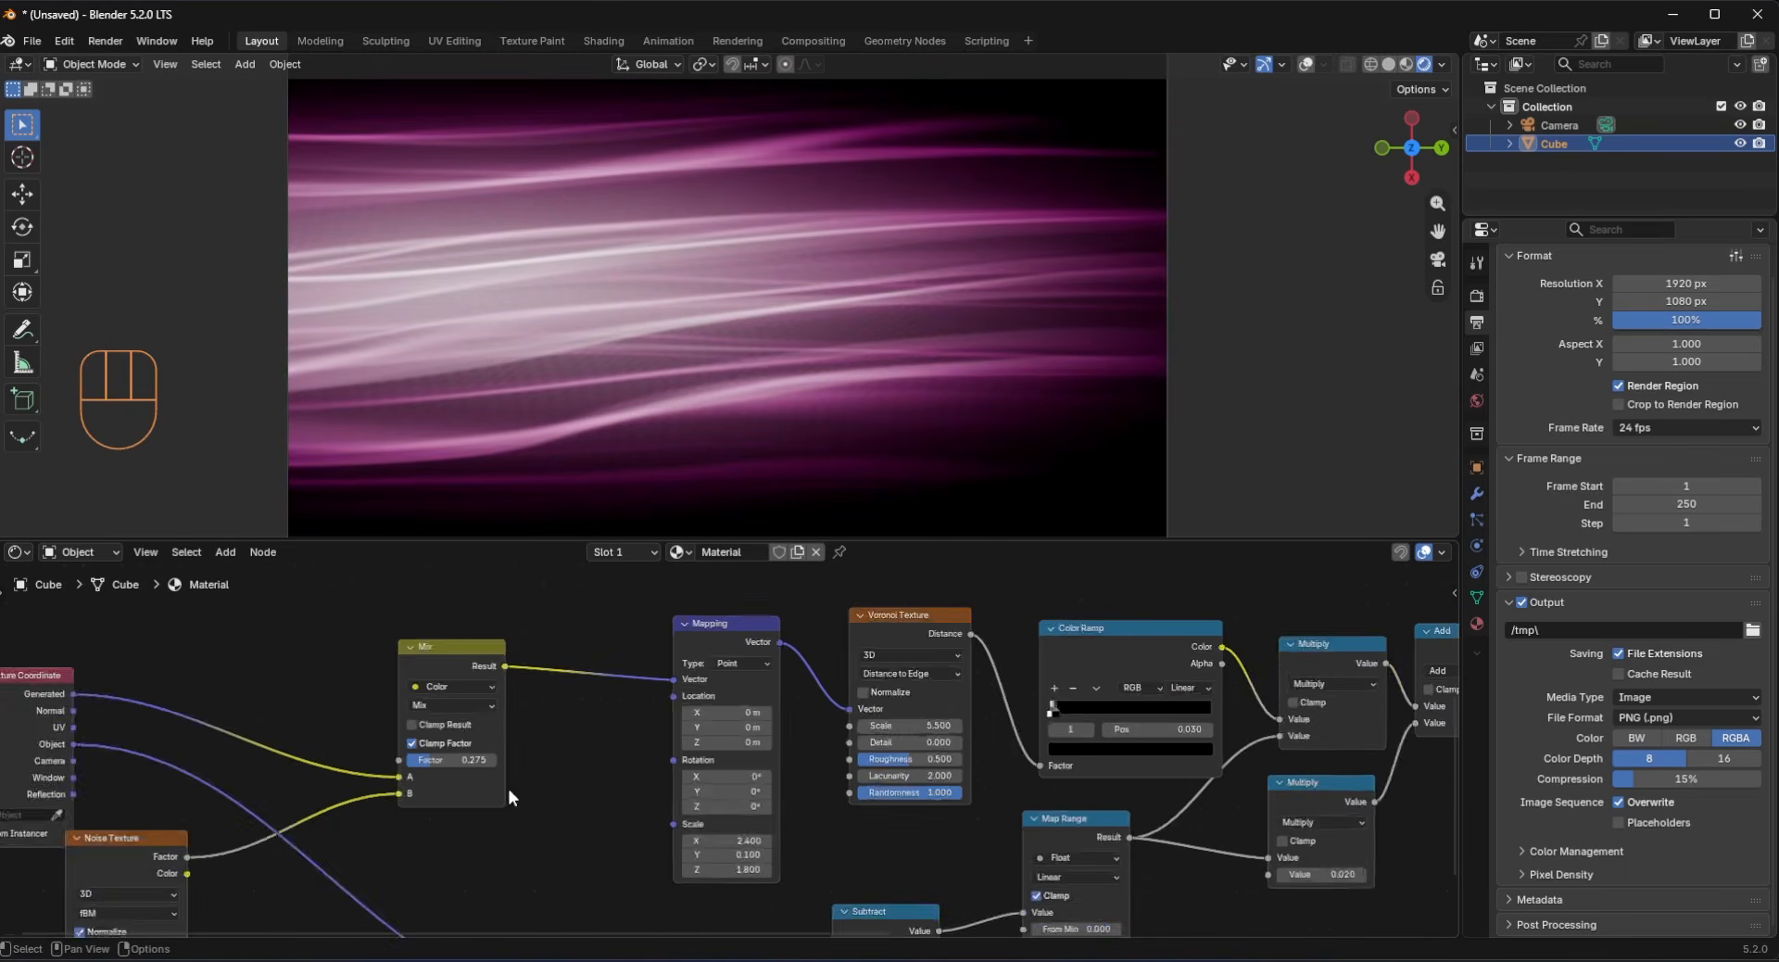
Step: Set the Scale of the cube material's Noise Texture to 1.530
scroll(509, 790, "down", 1)
middle_click_drag(306, 890, 803, 747)
scroll(769, 751, "up", 3)
mouse_move(746, 736)
left_mouse_down("shift")
mouse_move(728, 735)
mouse_move(783, 736)
mouse_move(683, 736)
mouse_move(730, 735)
left_mouse_up("shift")
scroll(976, 400, "down", 5)
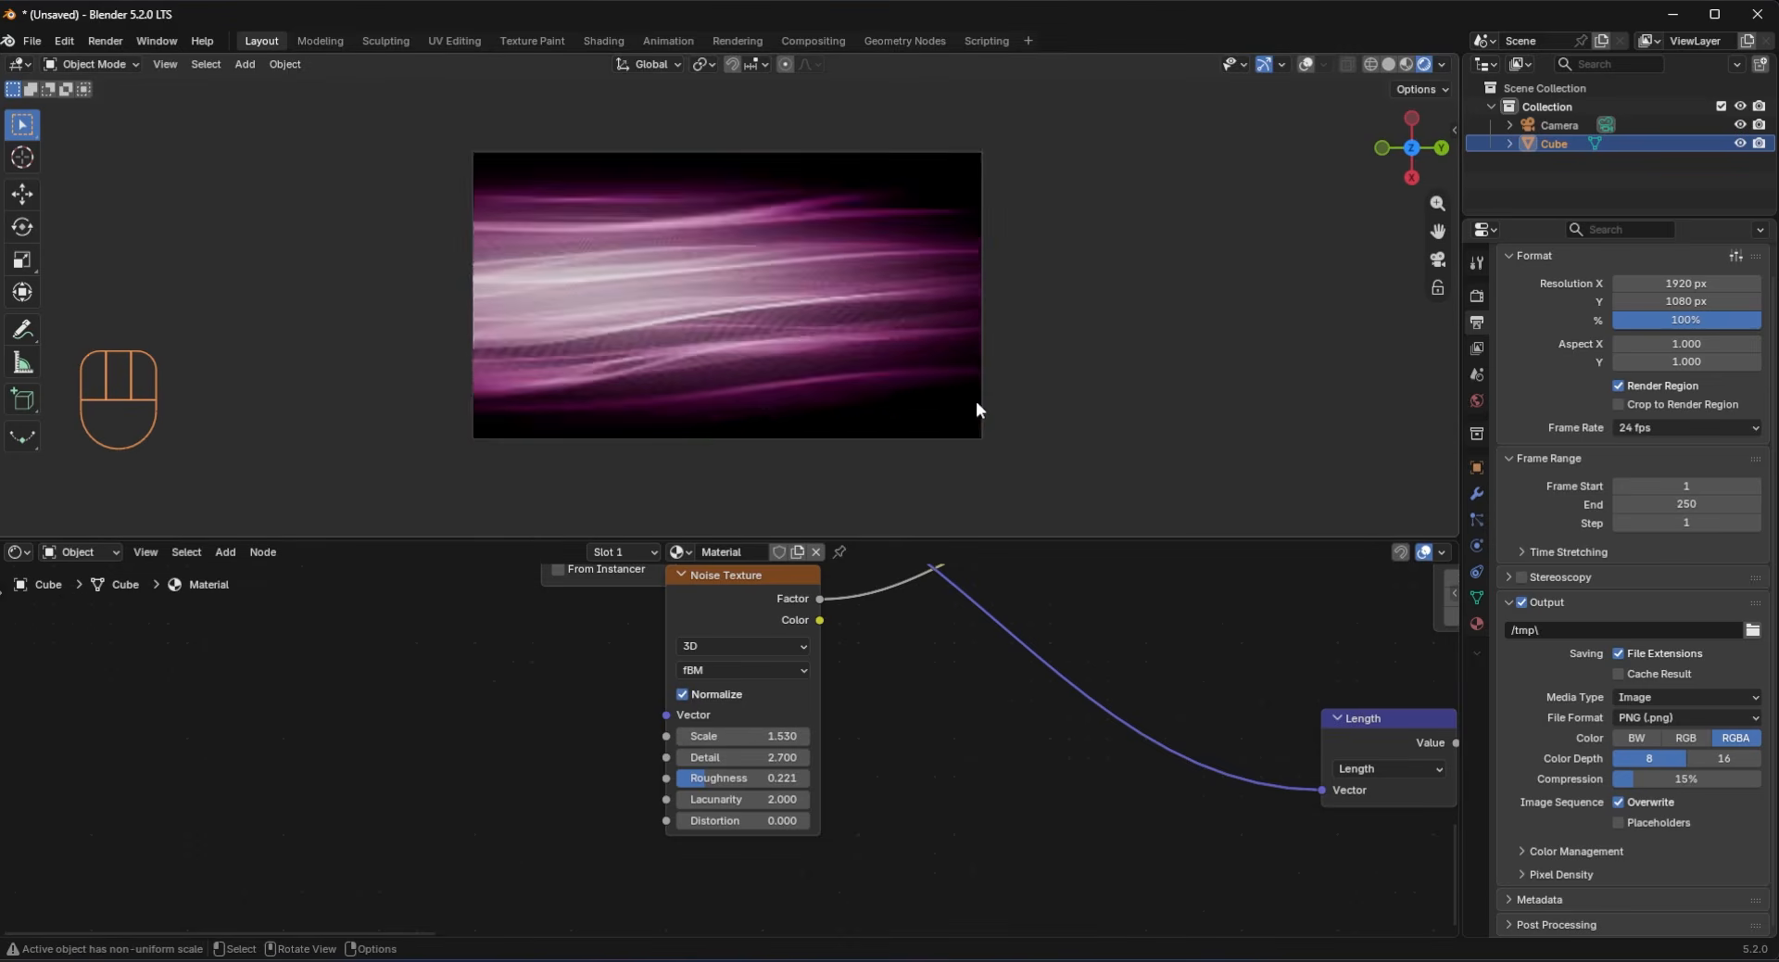
scroll(976, 403, "up", 6)
scroll(679, 344, "down", 5)
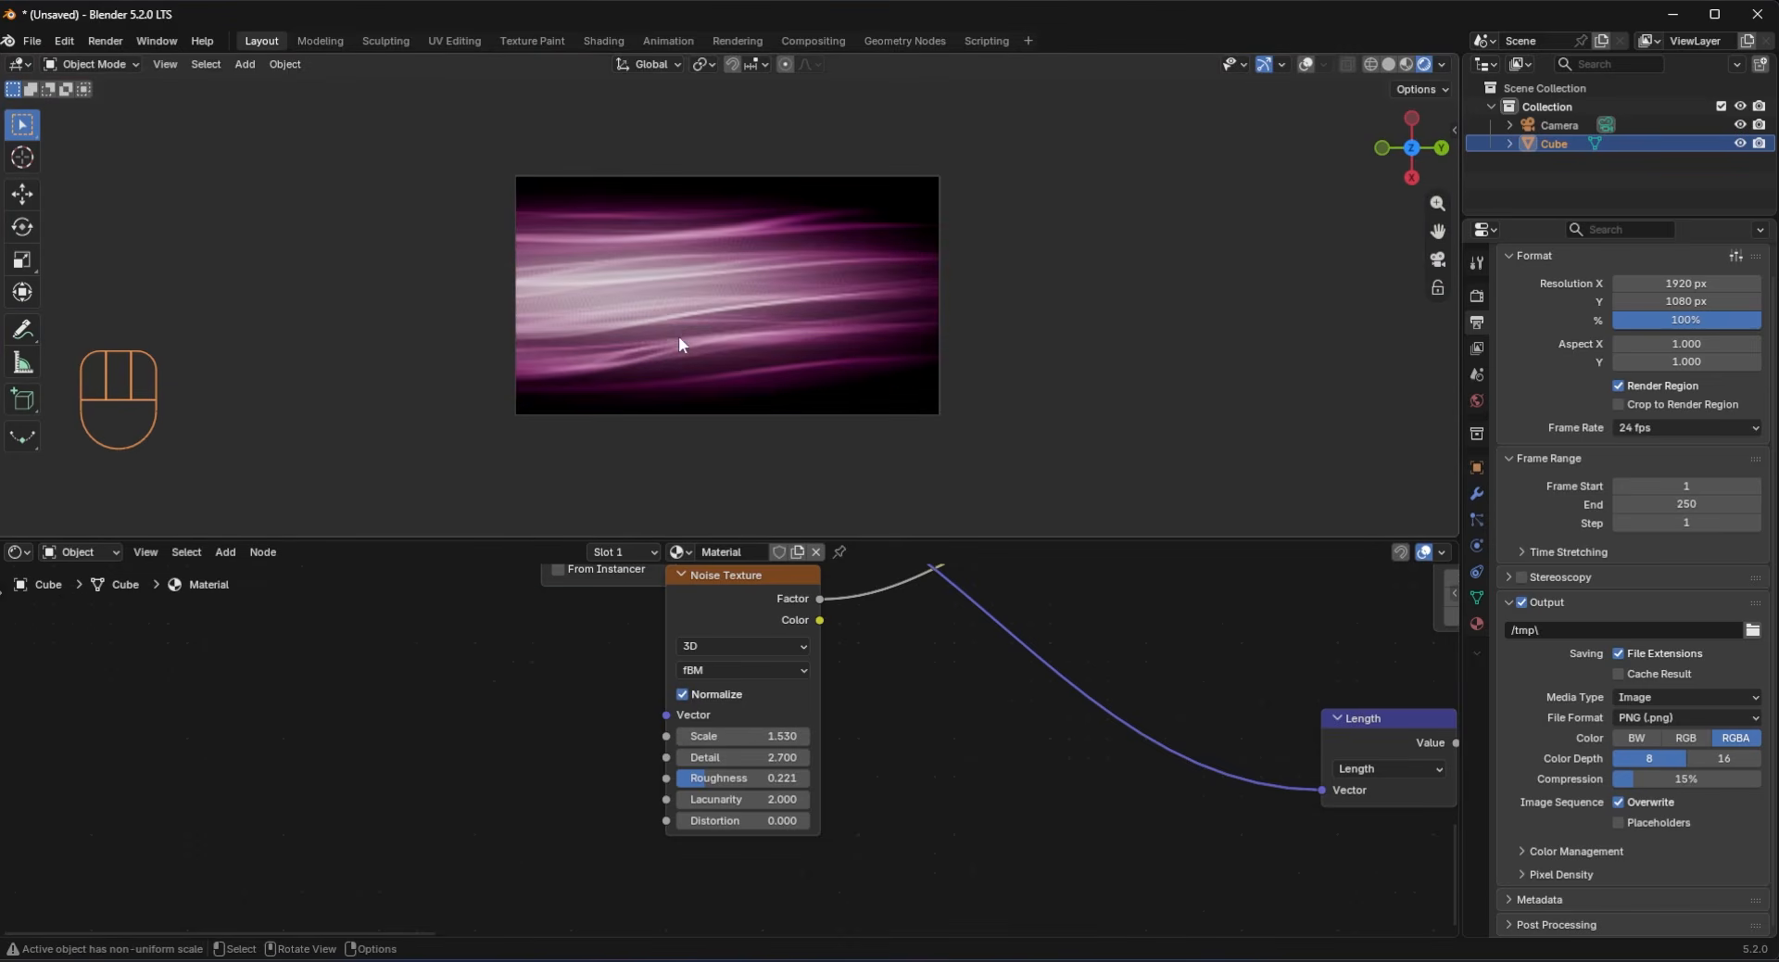
scroll(627, 264, "up", 2)
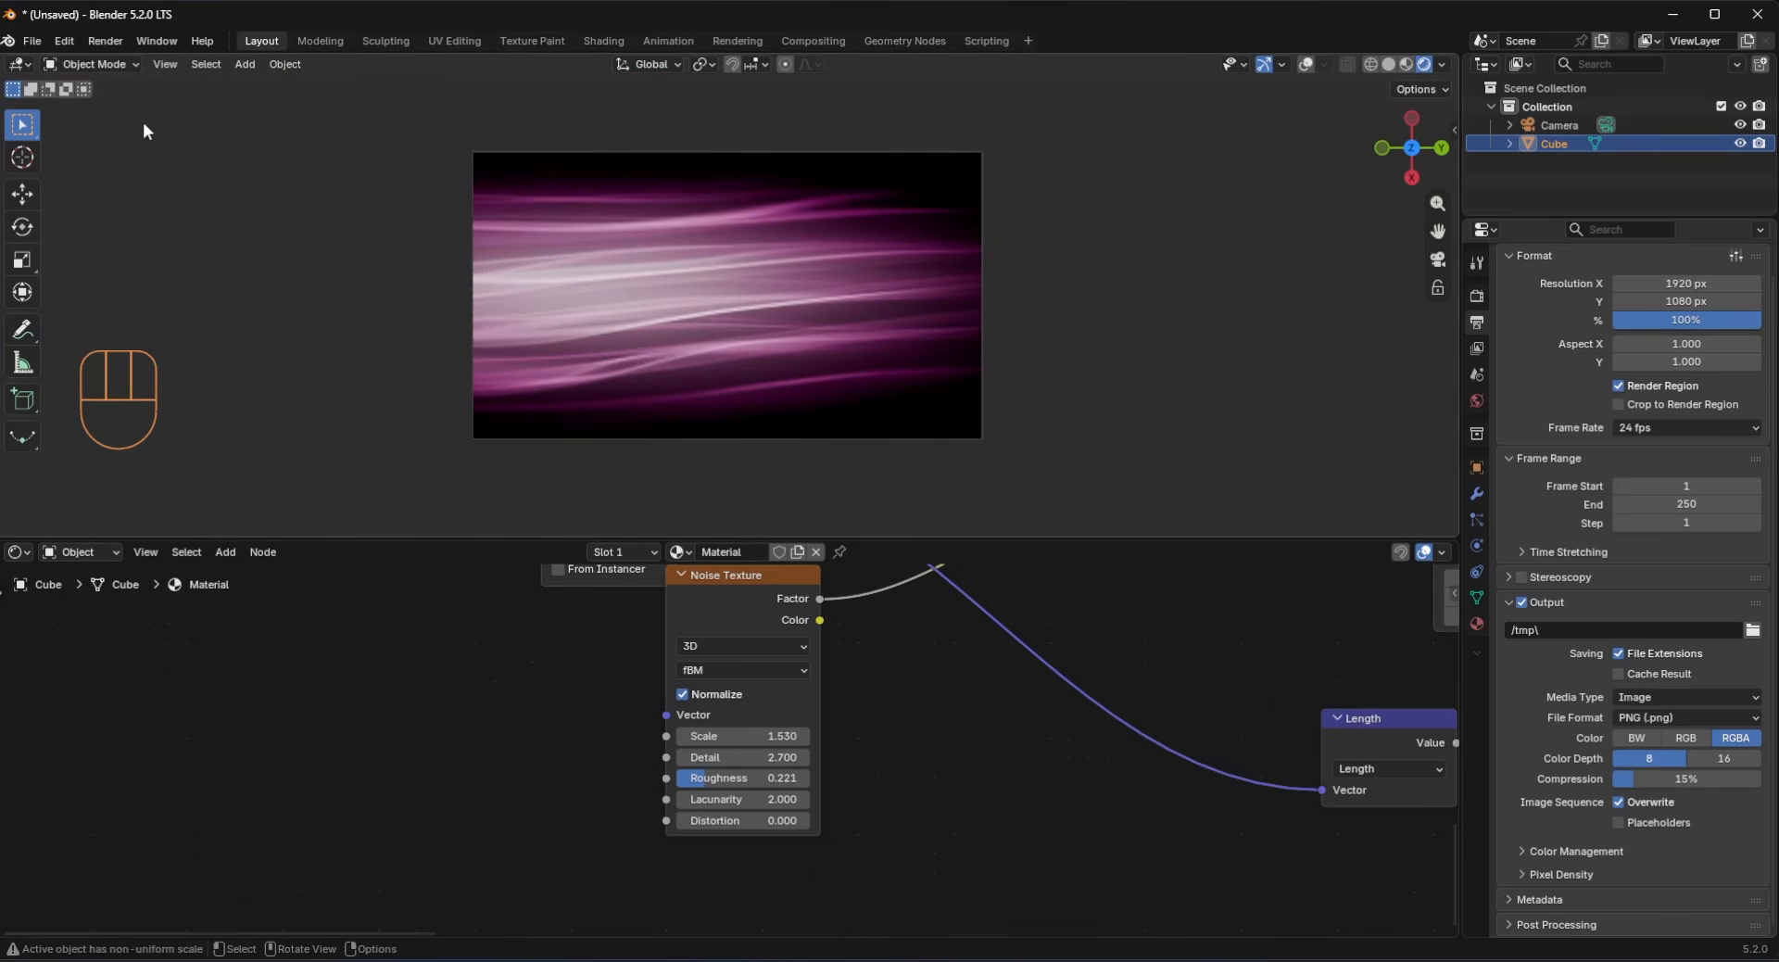
Step: Show the scene's compositor node tree, add the existing Compositor Nodes group to it and open the group for editing
key("shift+F3")
left_click(665, 553)
key("shift+a")
mouse_move(543, 875)
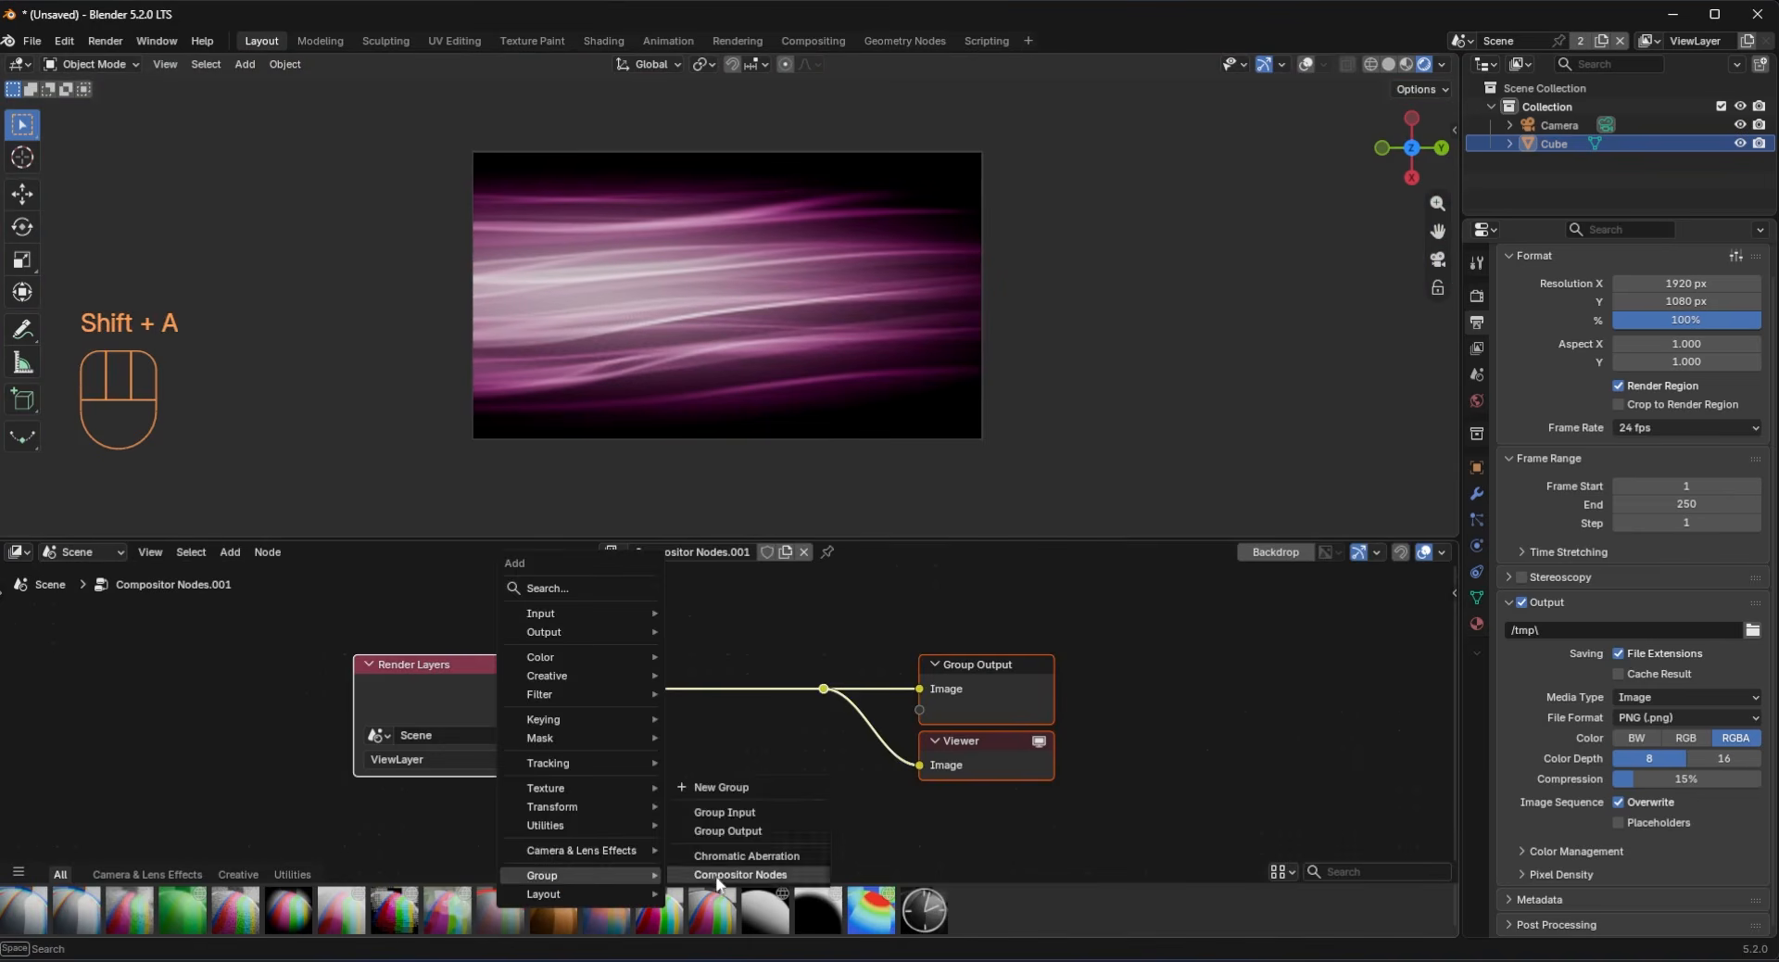
left_click(718, 874)
left_click(676, 732)
key("Tab")
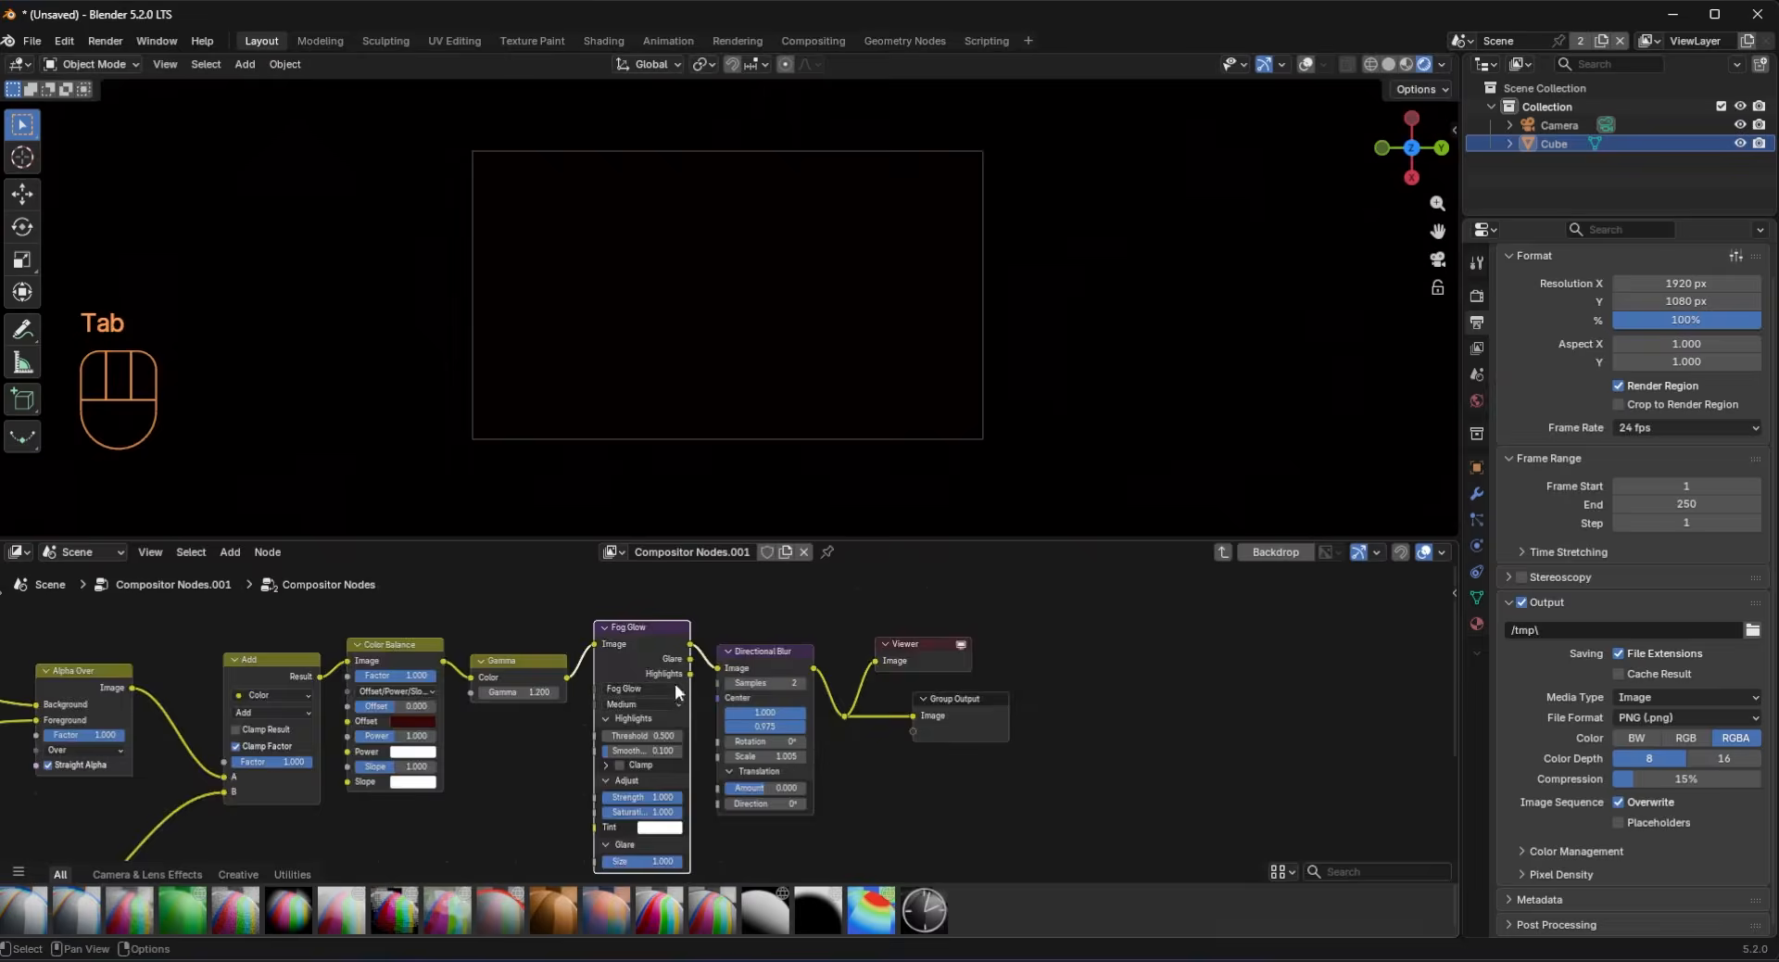
Step: Dissolve a node inside the group, and preview the early Gamma nodes and the Render Layers output in the Viewer
scroll(677, 690, "down", 1)
middle_click_drag(677, 691, 1445, 688)
left_click(810, 682)
key("ctrl+x")
middle_click_drag(293, 690, 1446, 598)
left_click(447, 703)
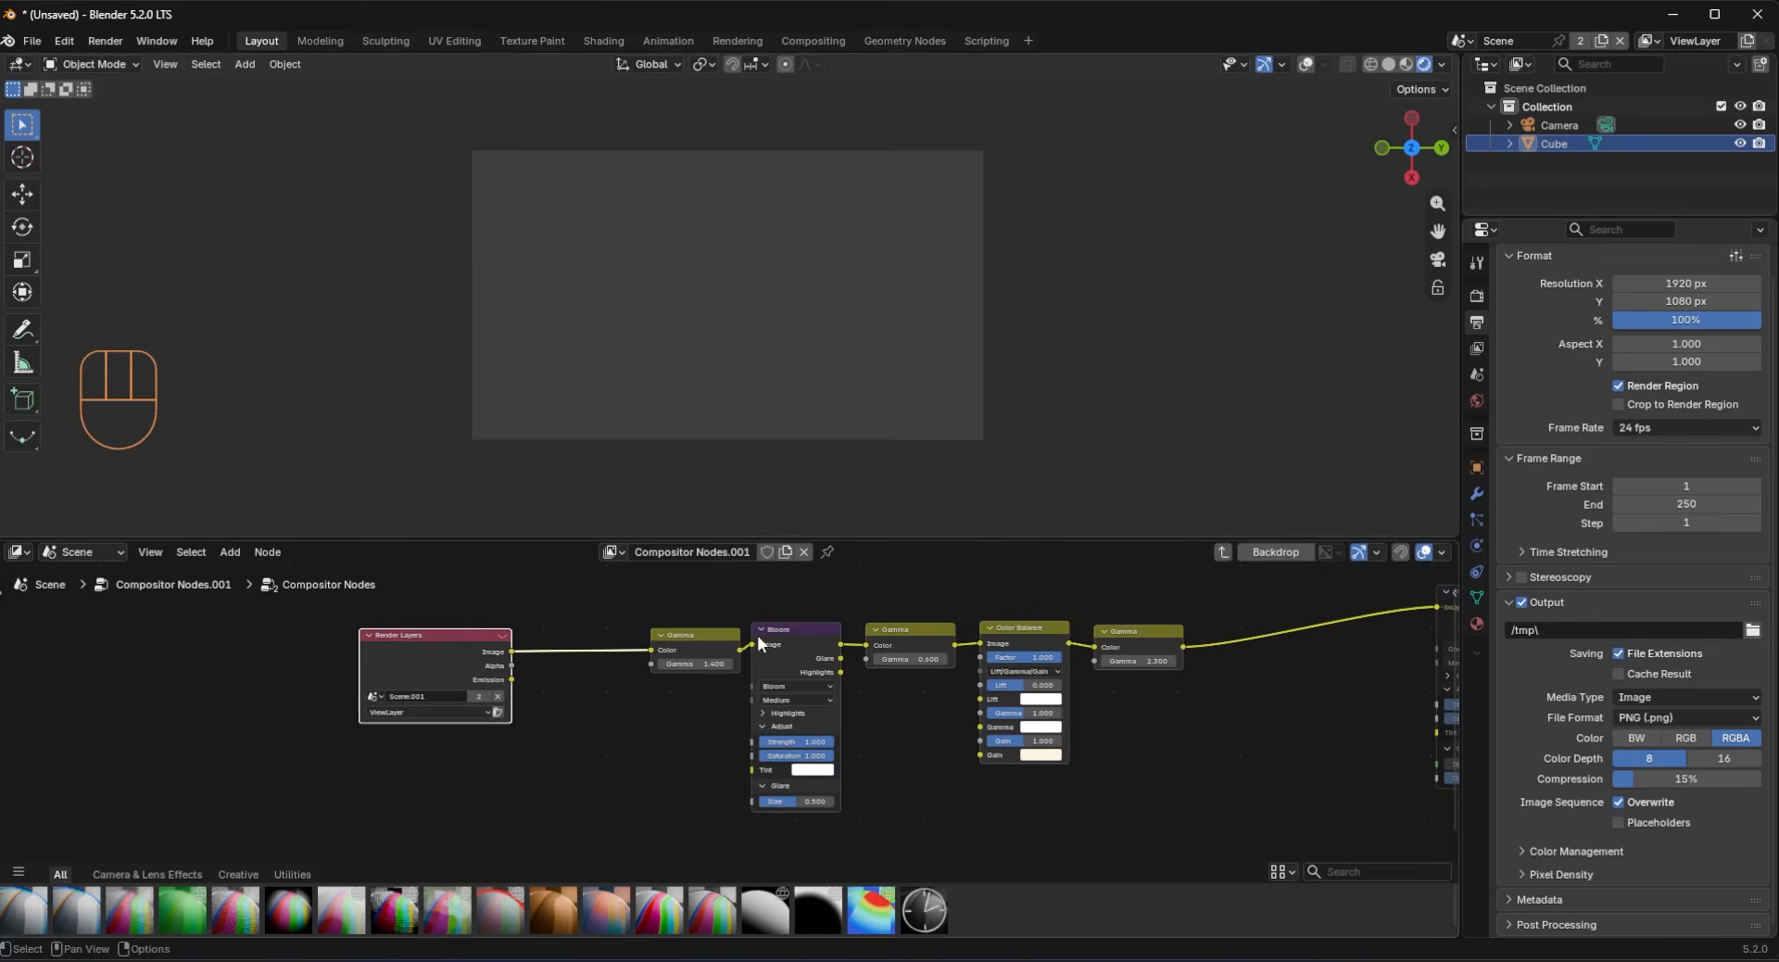
middle_click_drag(1391, 741, 1214, 662)
scroll(942, 653, "down", 3)
left_click(635, 697, "ctrl+shift")
left_click(526, 692, "ctrl+shift")
left_click(394, 692, "ctrl+shift")
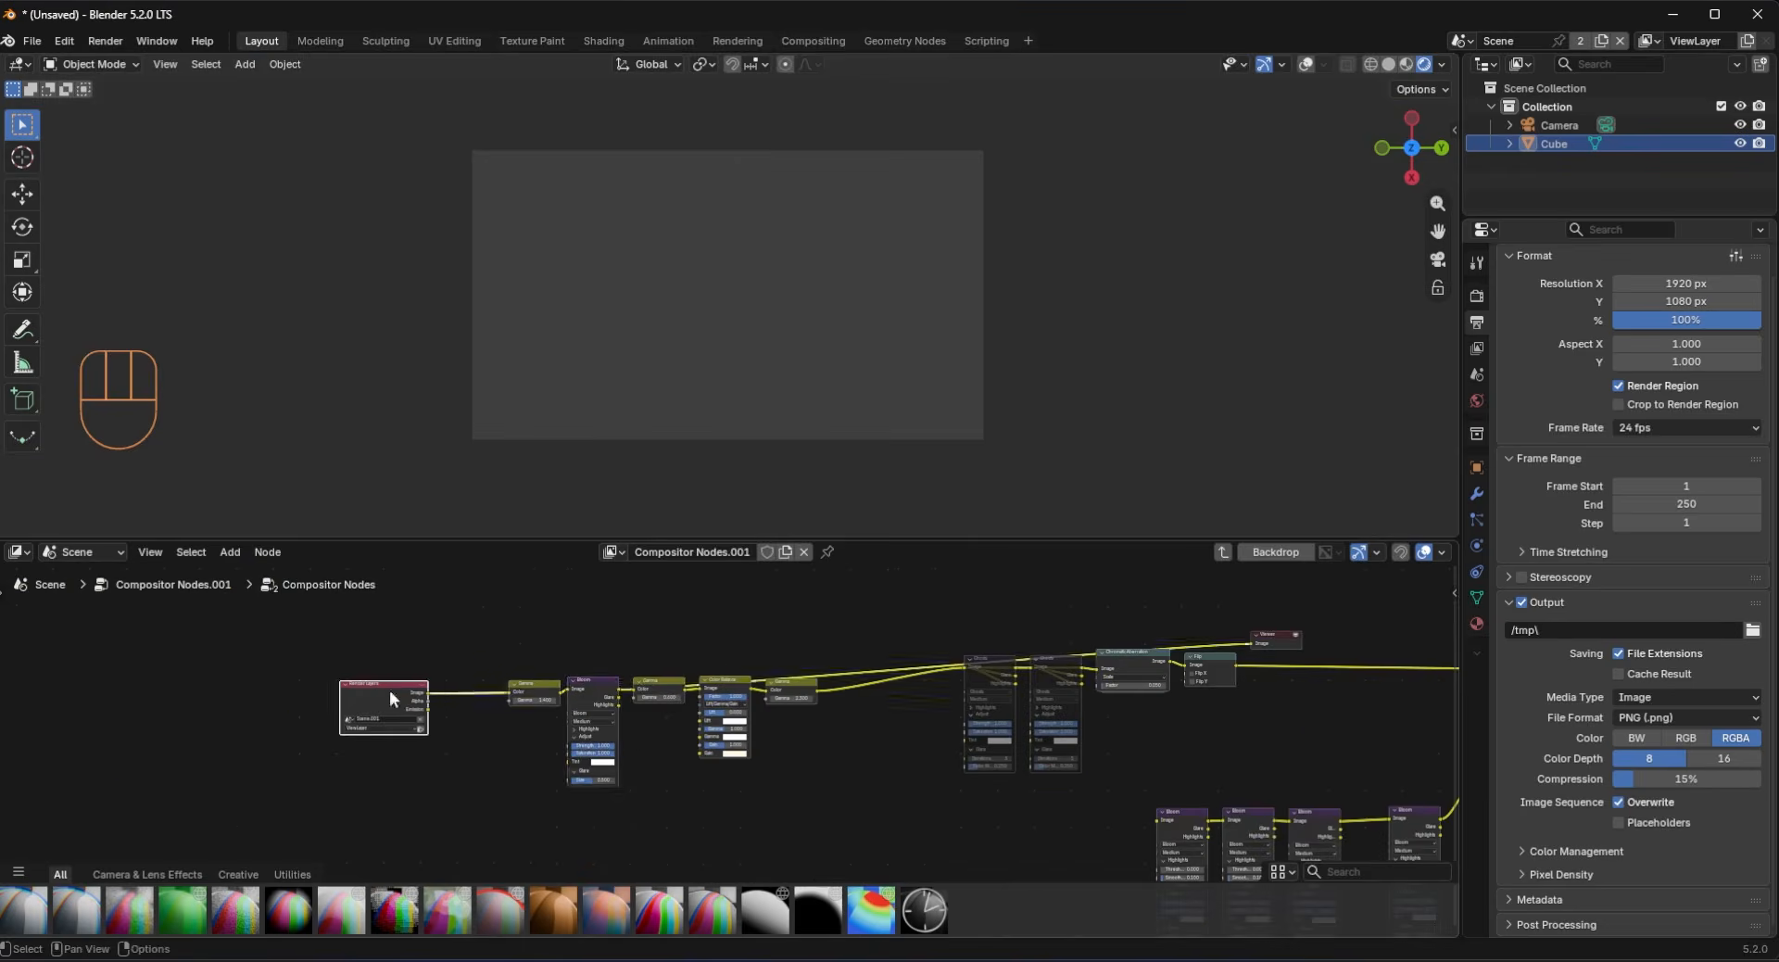
Step: Leave the Compositor Nodes group, ungroup it into the main tree and connect the scene's Render Layers to the first Gamma node
key("Tab")
scroll(842, 639, "down", 6)
key("ctrl+g")
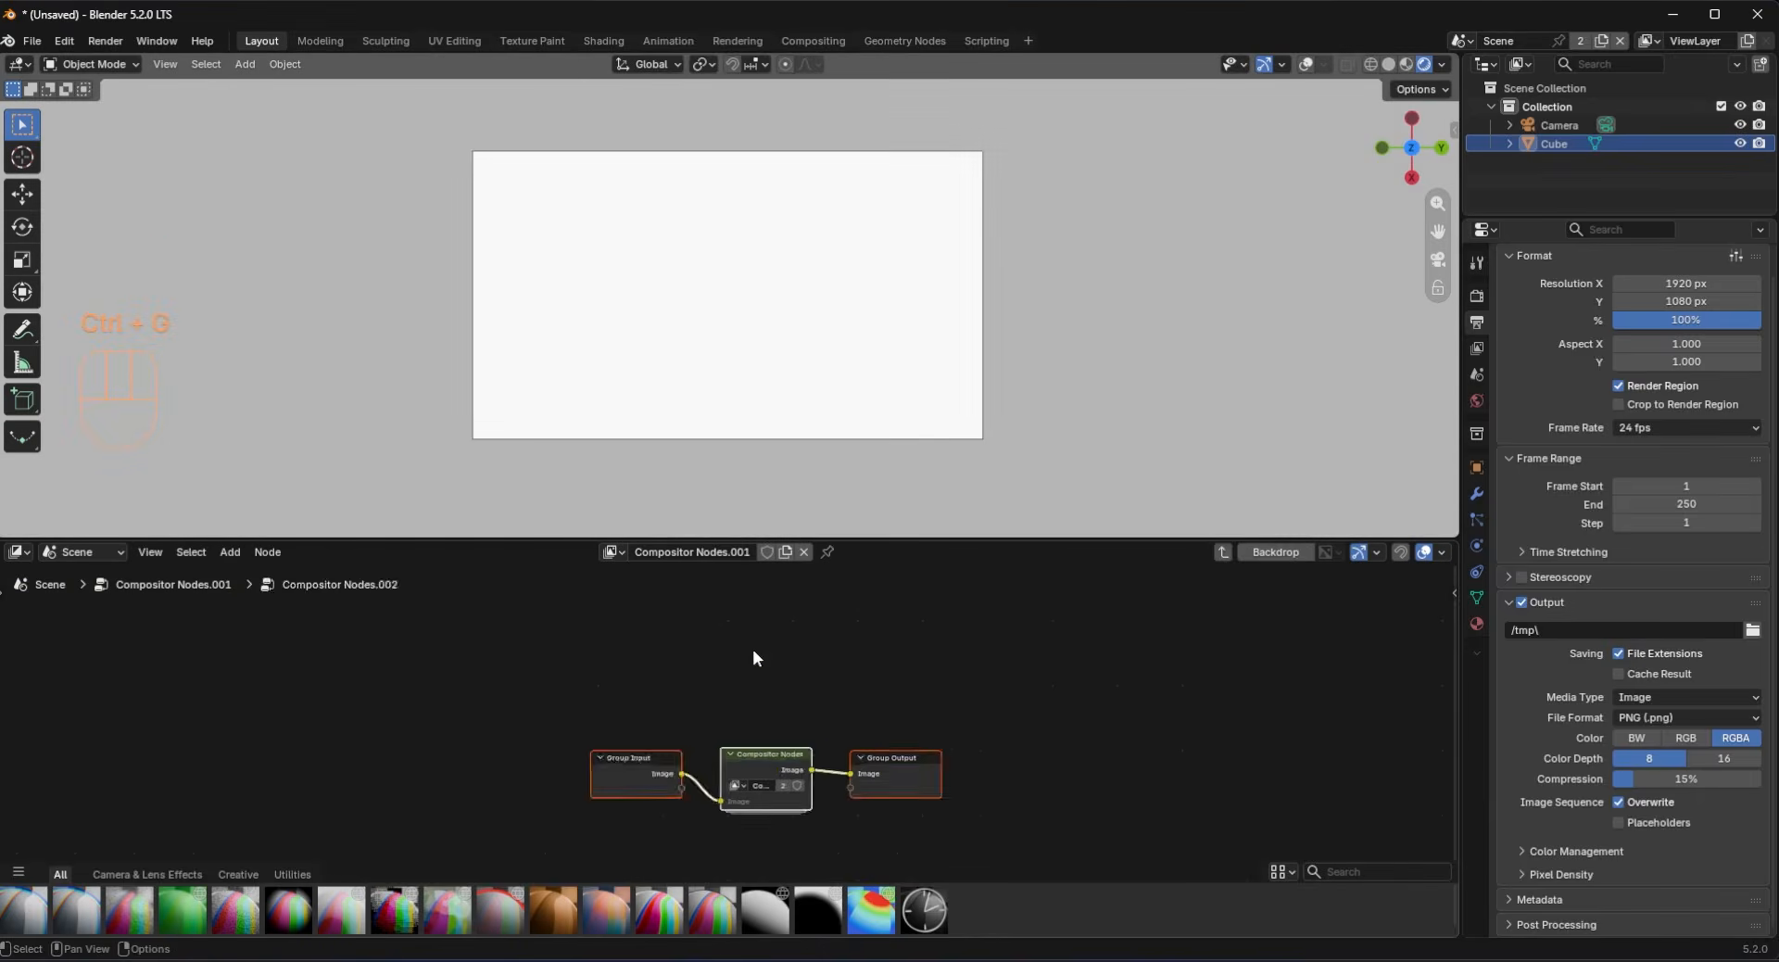
key("ctrl+z")
key("ctrl+alt+g")
scroll(595, 668, "down", 8)
key("g")
left_click(1149, 712)
left_click(570, 718)
left_click_drag(582, 719, 663, 695)
scroll(575, 709, "down", 10)
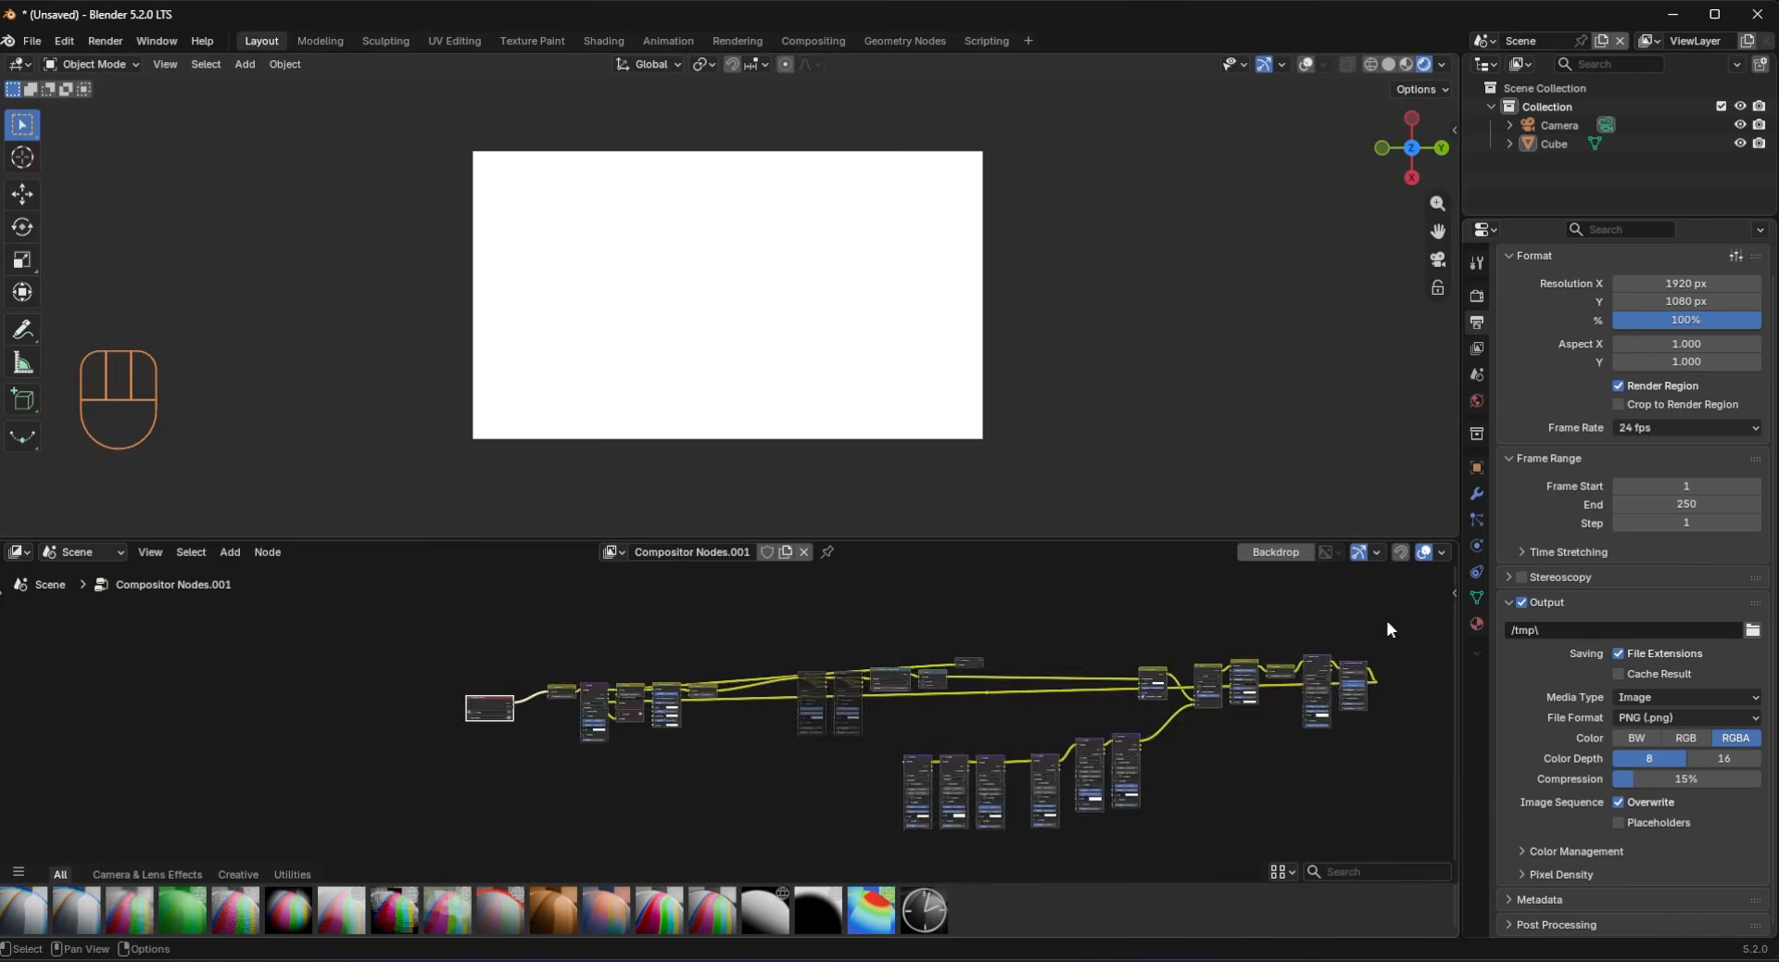
Step: Delete the separate lower branch of Bloom nodes and every node following Chromatic Aberration up to the Directional Blur
middle_click_drag(1387, 620, 1029, 623)
left_click_drag(537, 839, 955, 741)
key("x")
left_click_drag(1146, 598, 807, 767)
key("x")
key("x")
key("x")
Step: Reposition the remaining compositor nodes and connect the Chromatic Aberration output to the Viewer
scroll(583, 667, "down", 3)
left_click_drag(370, 769, 919, 619)
key("g")
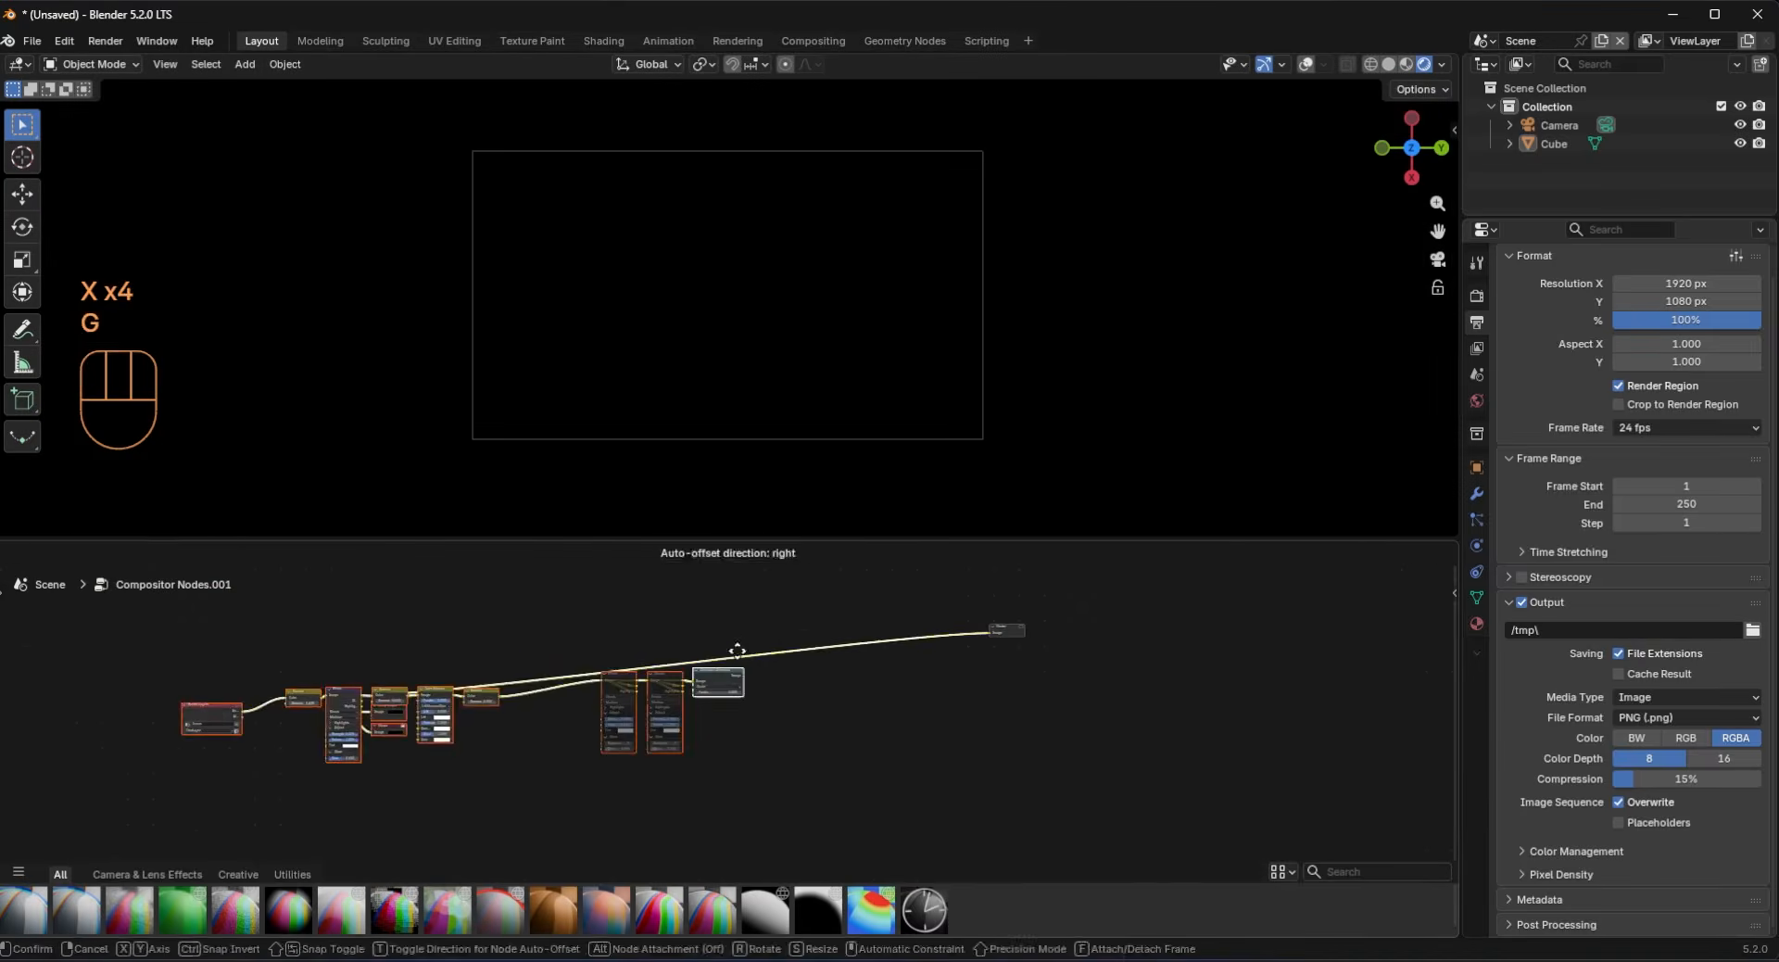
left_click(699, 651)
left_click(710, 648, "ctrl+shift")
left_click_drag(799, 660, 1074, 680)
left_click_drag(634, 727, 1129, 640)
left_click(1167, 628)
Step: Add a Group Output node above the Viewer and feed it from Chromatic Aberration
key("shift+a")
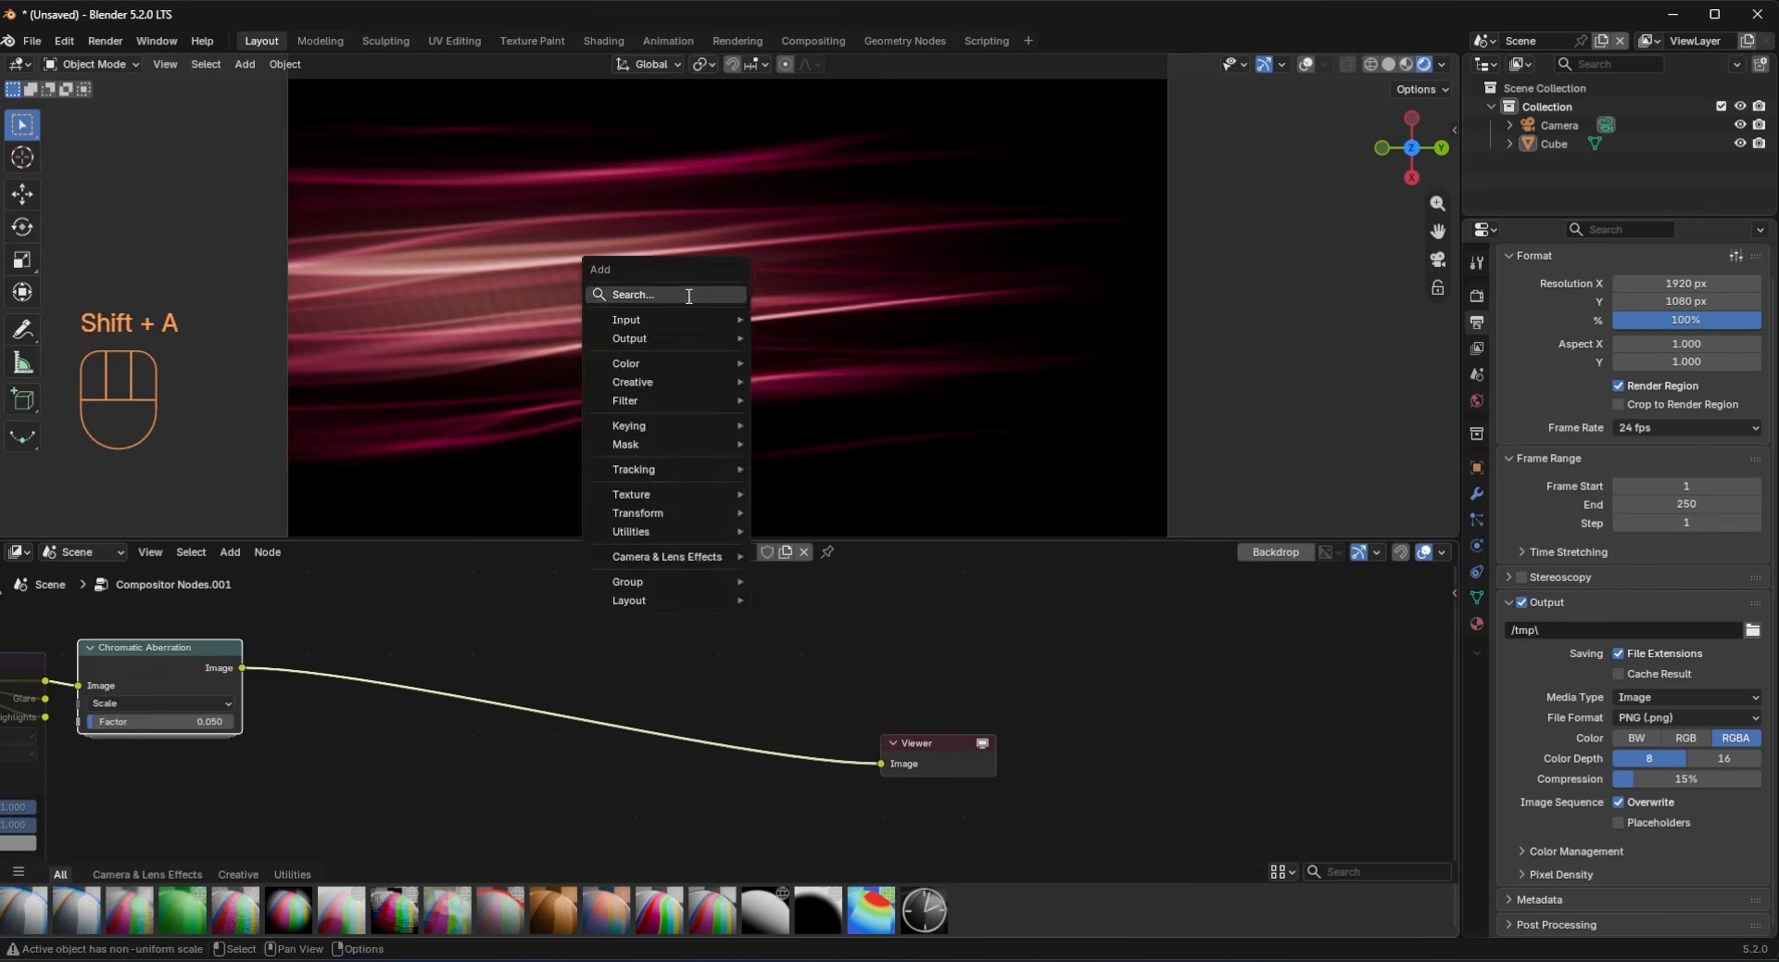
type("out")
key("Return")
left_click(848, 712)
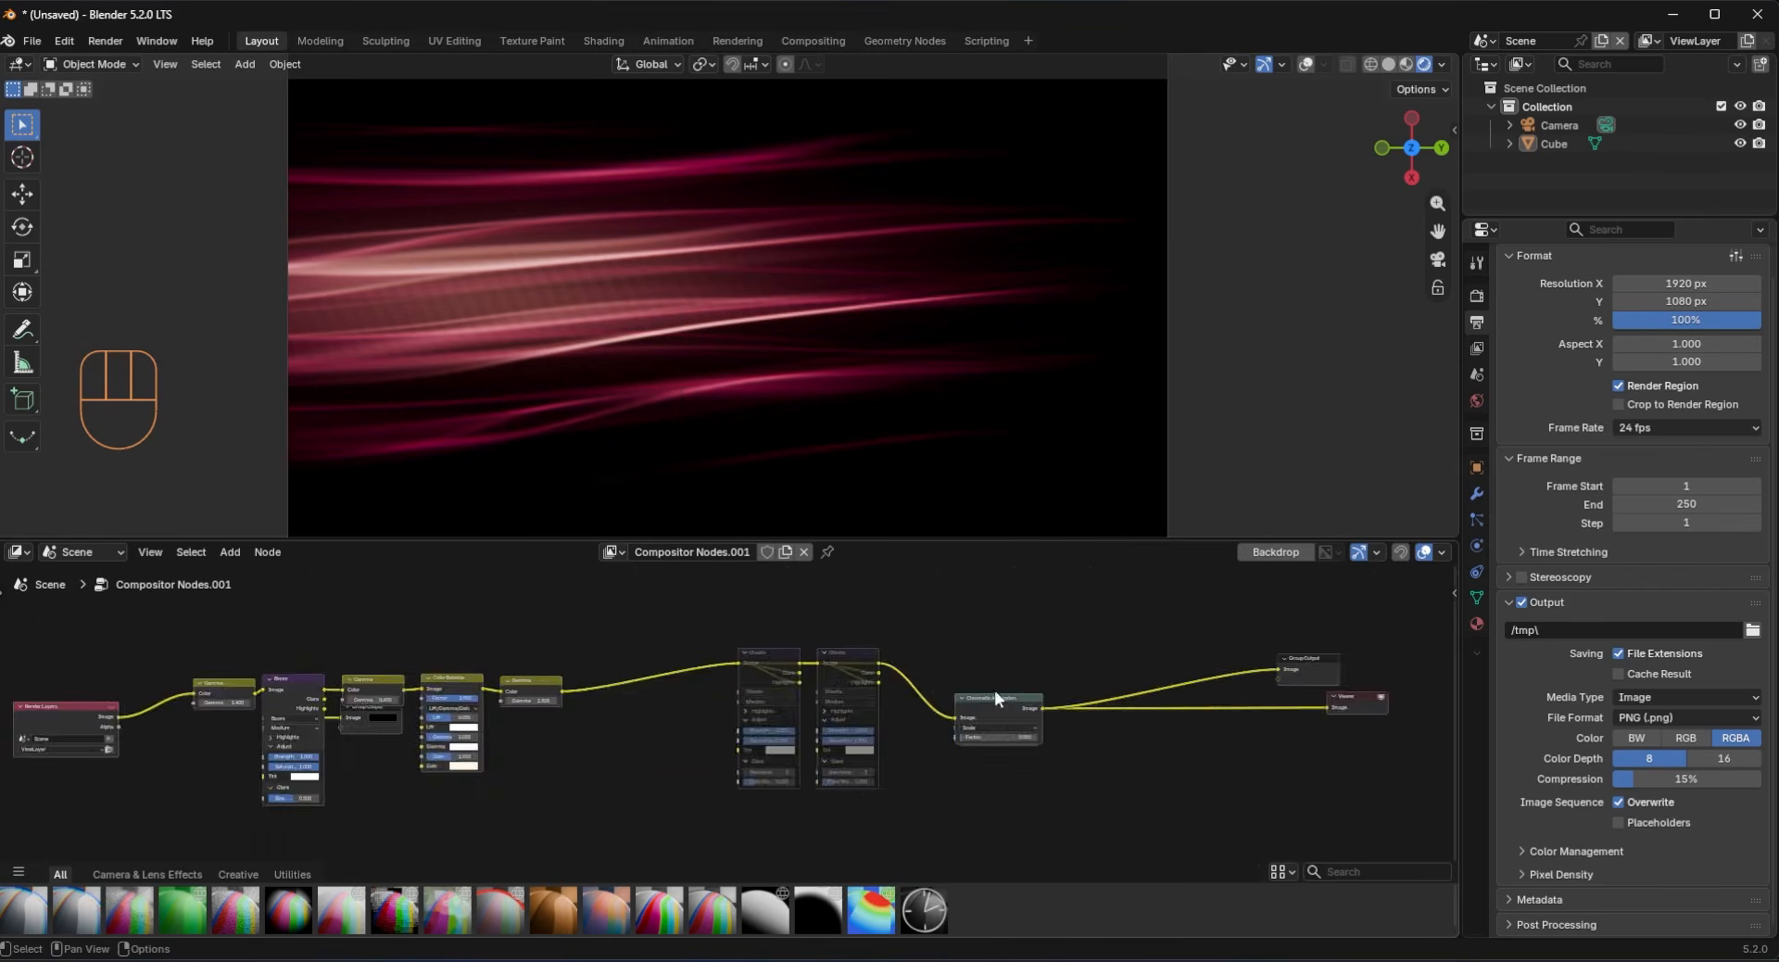
Step: Set the Value of the cube material's Multiply node fed by the Map Range to 0.050
scroll(836, 315, "down", 2)
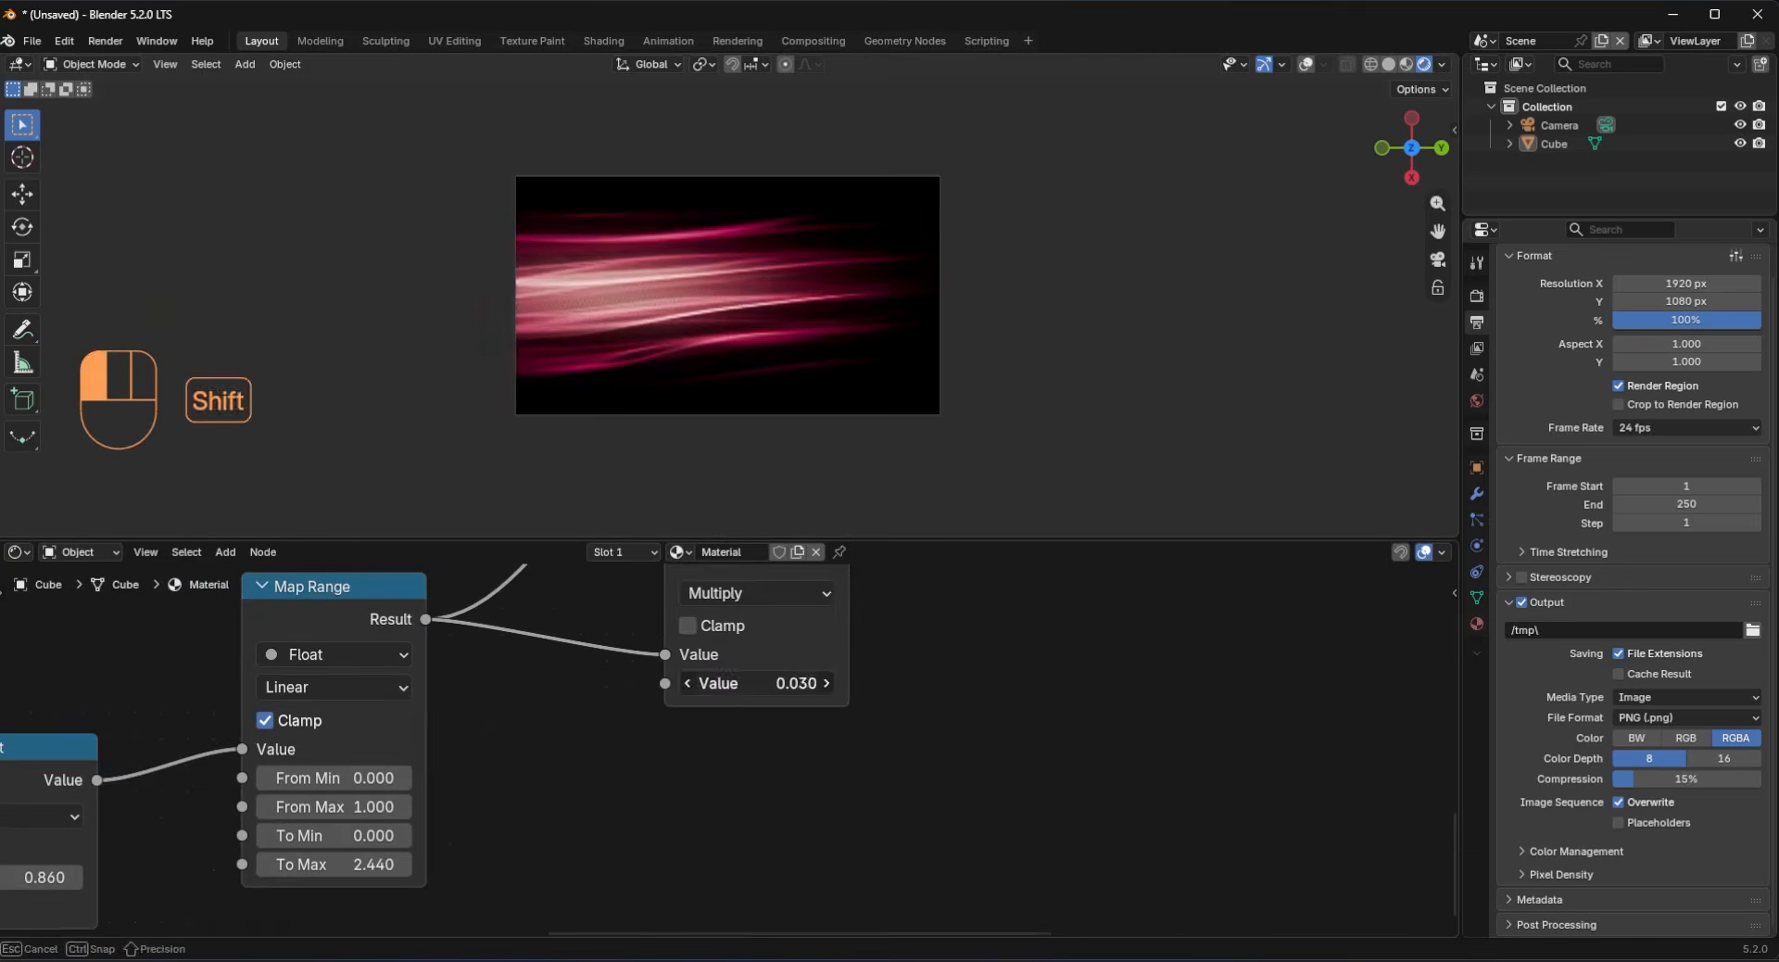
scroll(520, 318, "up", 3)
middle_click_drag(520, 318, 1010, 278)
middle_click_drag(1010, 278, 1003, 299)
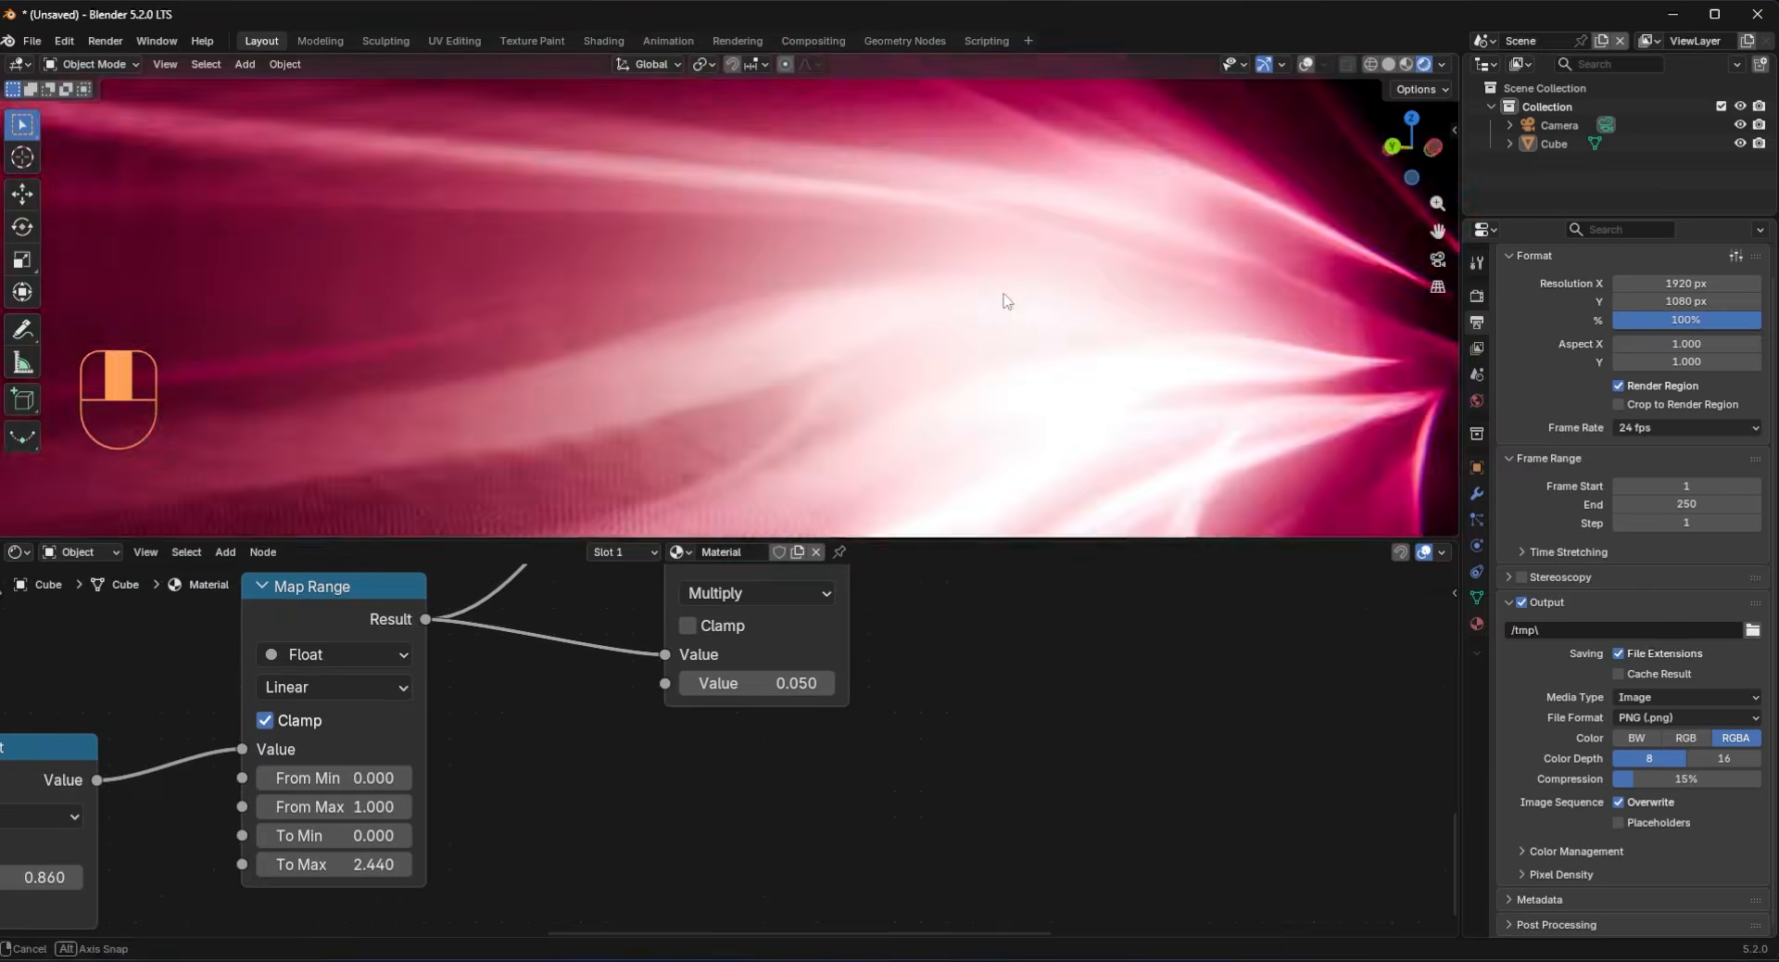
Step: Return to the camera view with overlays shown, select the camera and move it closer along its local Z axis
key("KP_0")
left_click(1306, 64)
left_click(988, 121)
key("g")
key("z")
key("z")
left_click(955, 144)
Step: Move the camera freely to reframe the glowing strands
key("g")
left_click(955, 167)
left_click(1306, 64)
key("g")
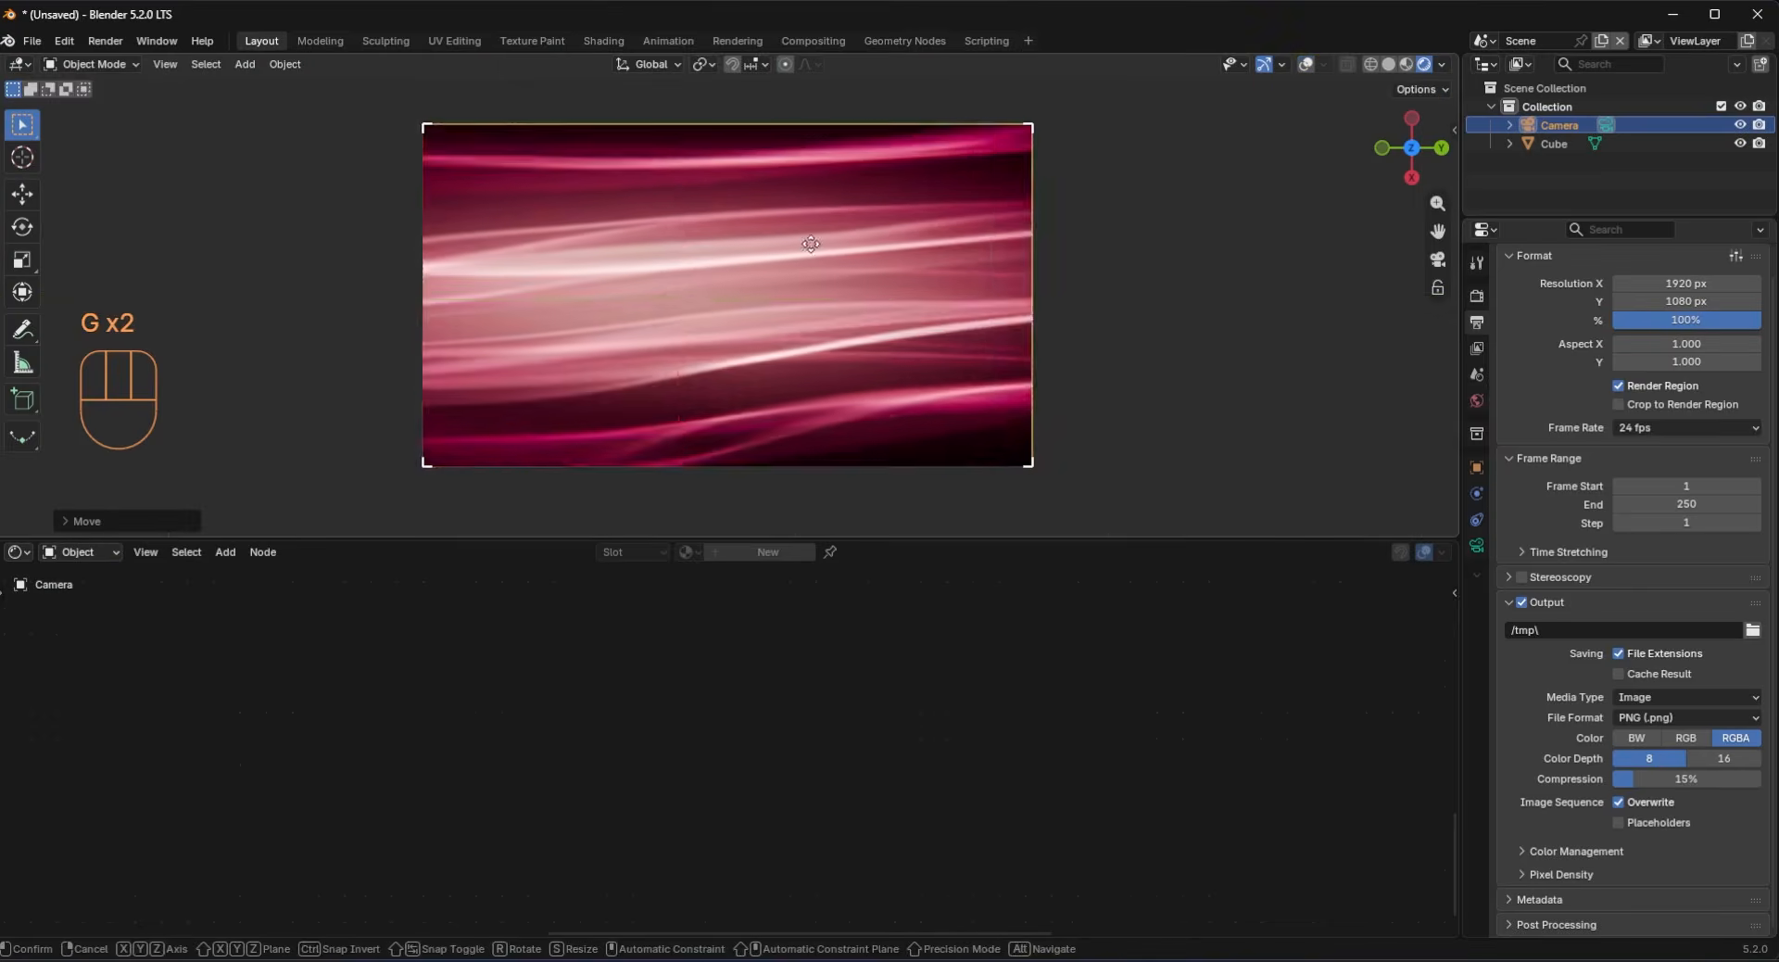